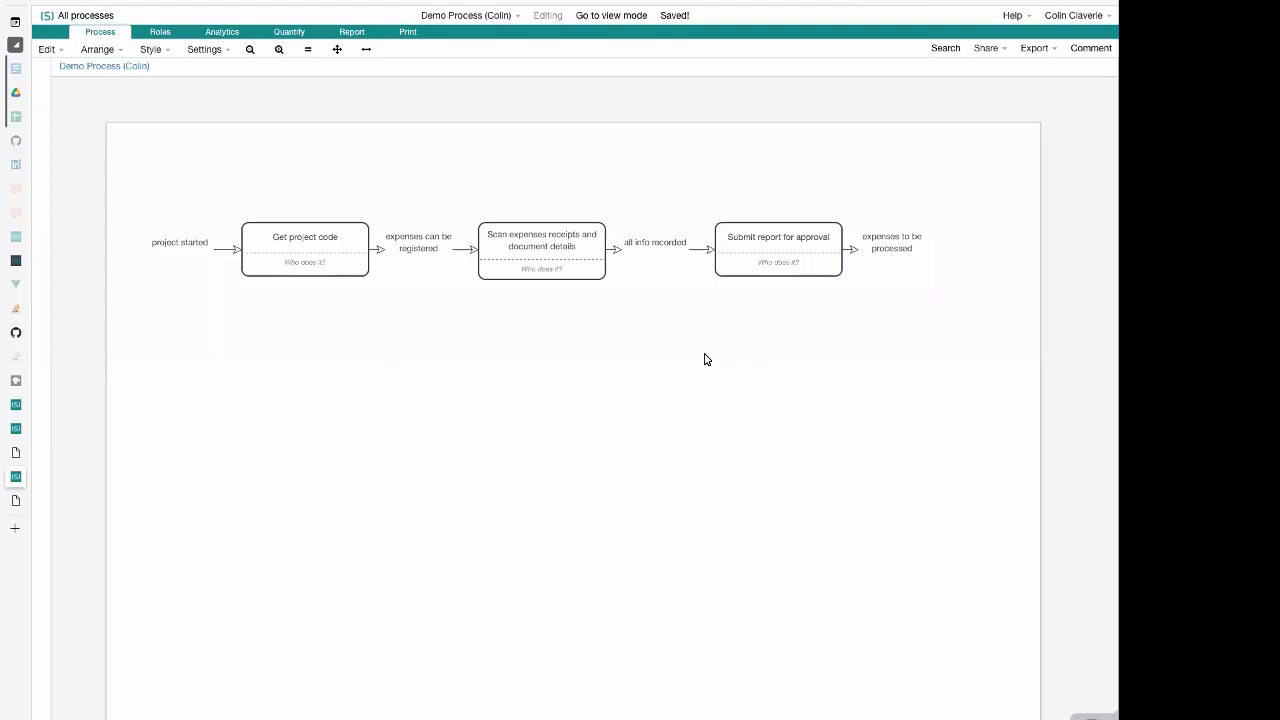
pyautogui.hscroll(1, 707, 359)
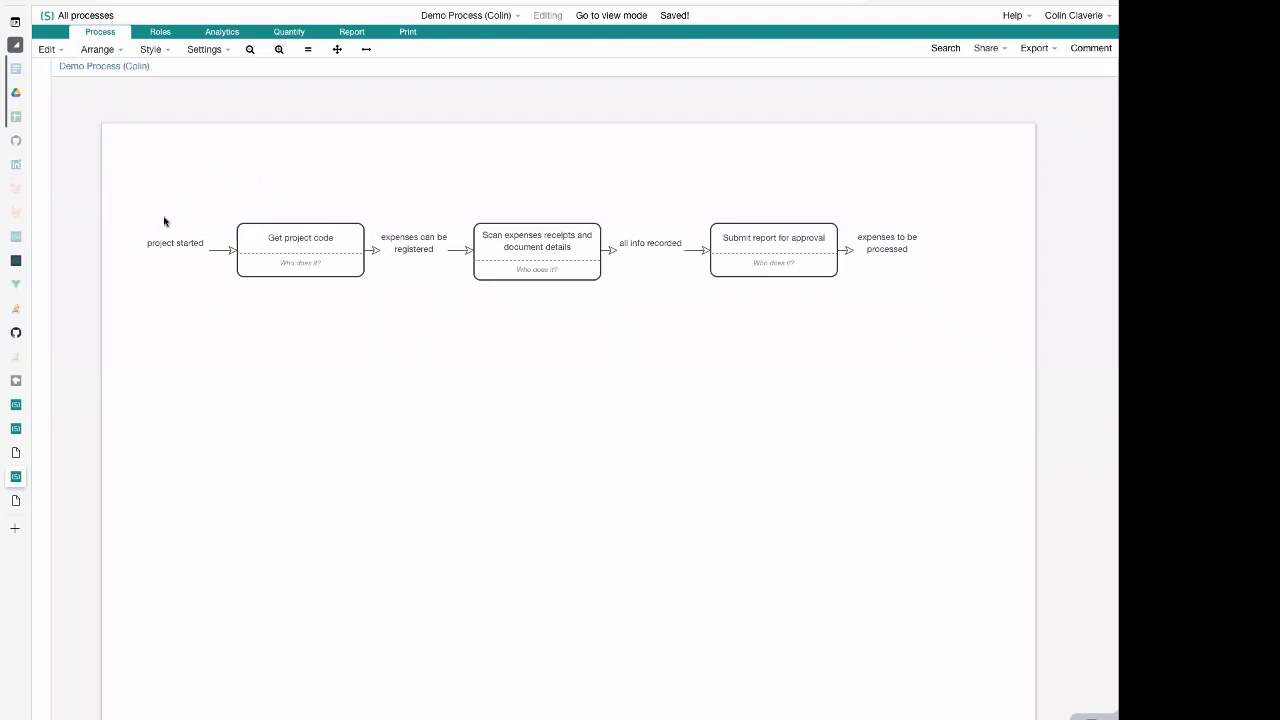
pyautogui.click(274, 255)
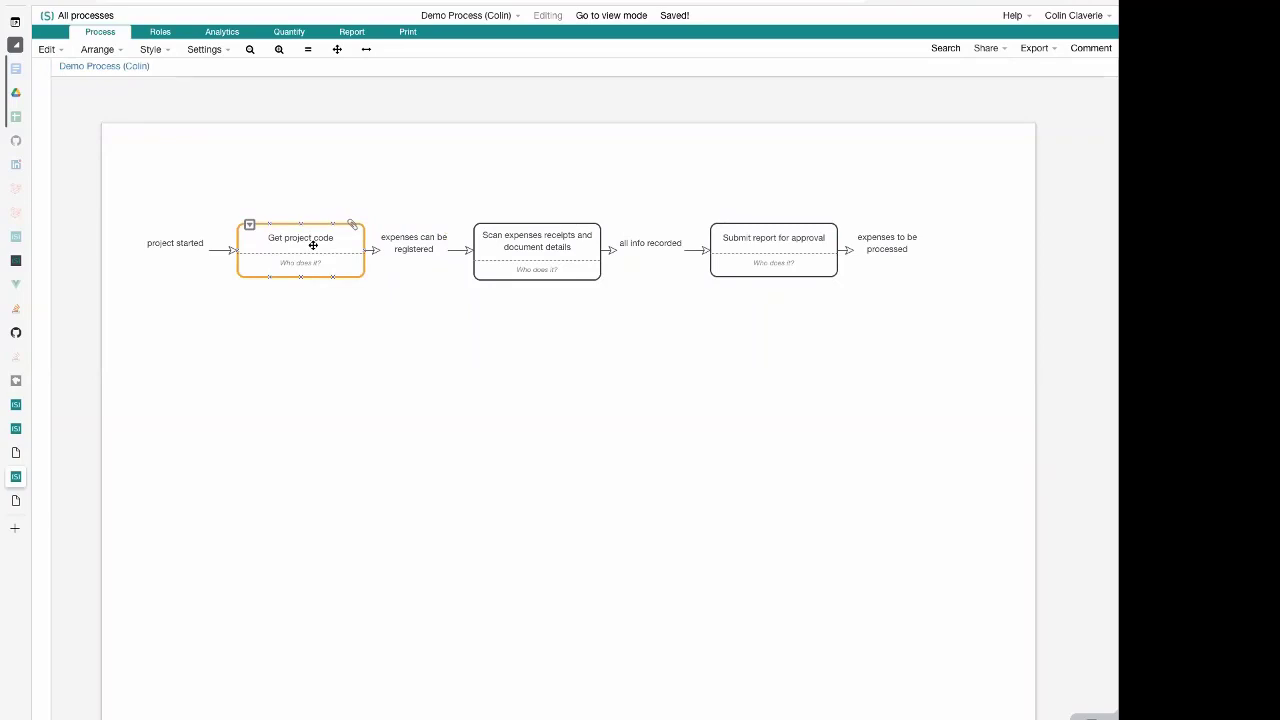
pyautogui.click(316, 246)
pyautogui.click(415, 249)
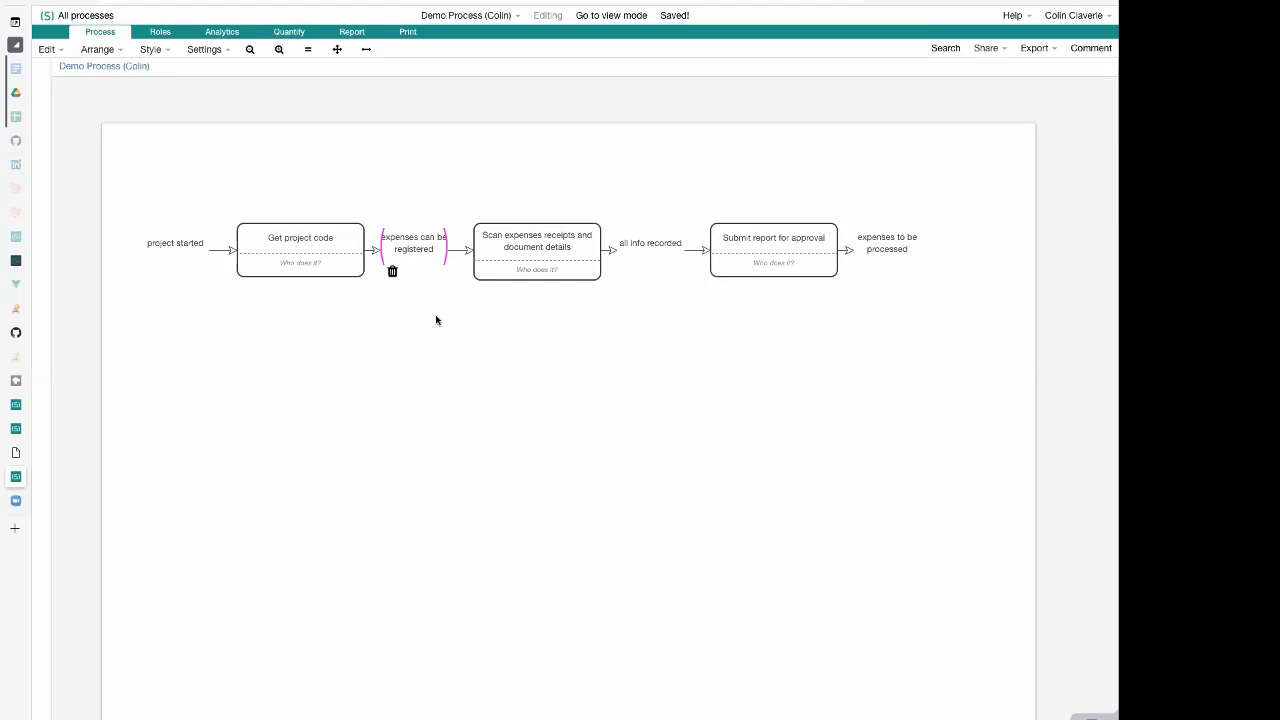
pyautogui.click(436, 320)
# Assign a person's first name as the one responsible for the "Get project code" activity
pyautogui.click(311, 247)
pyautogui.click(311, 247)
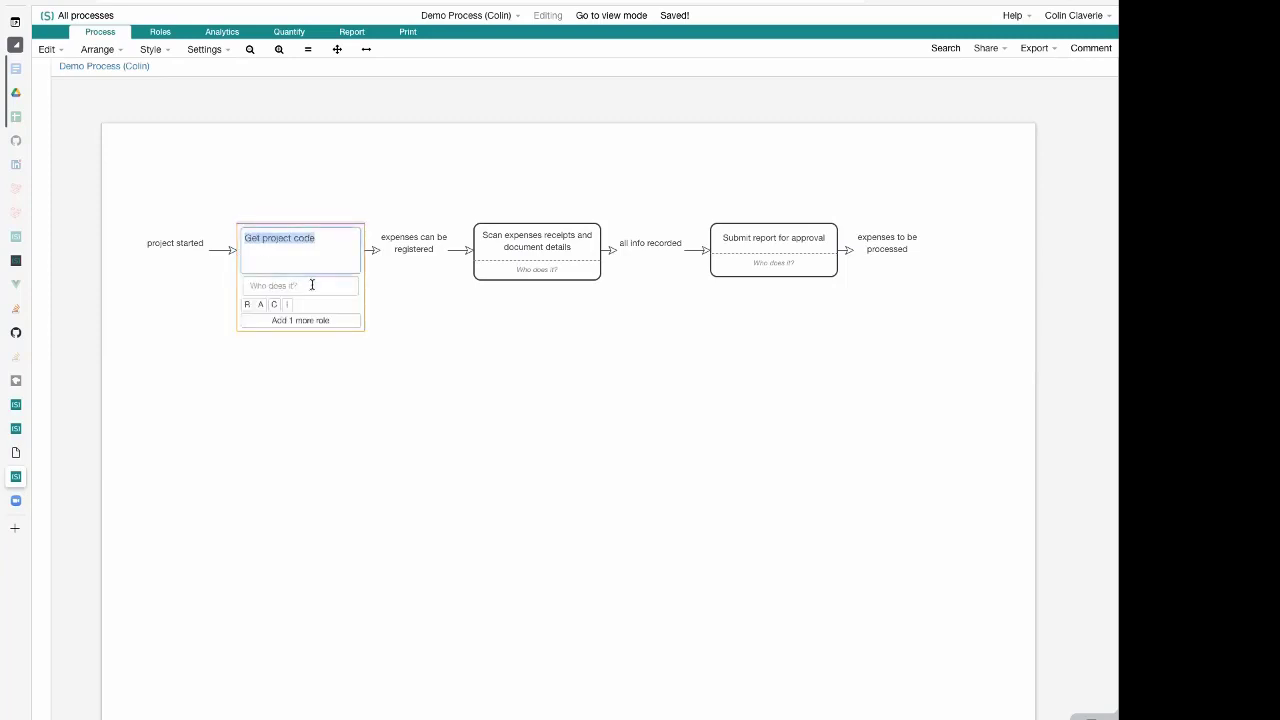
pyautogui.click(312, 286)
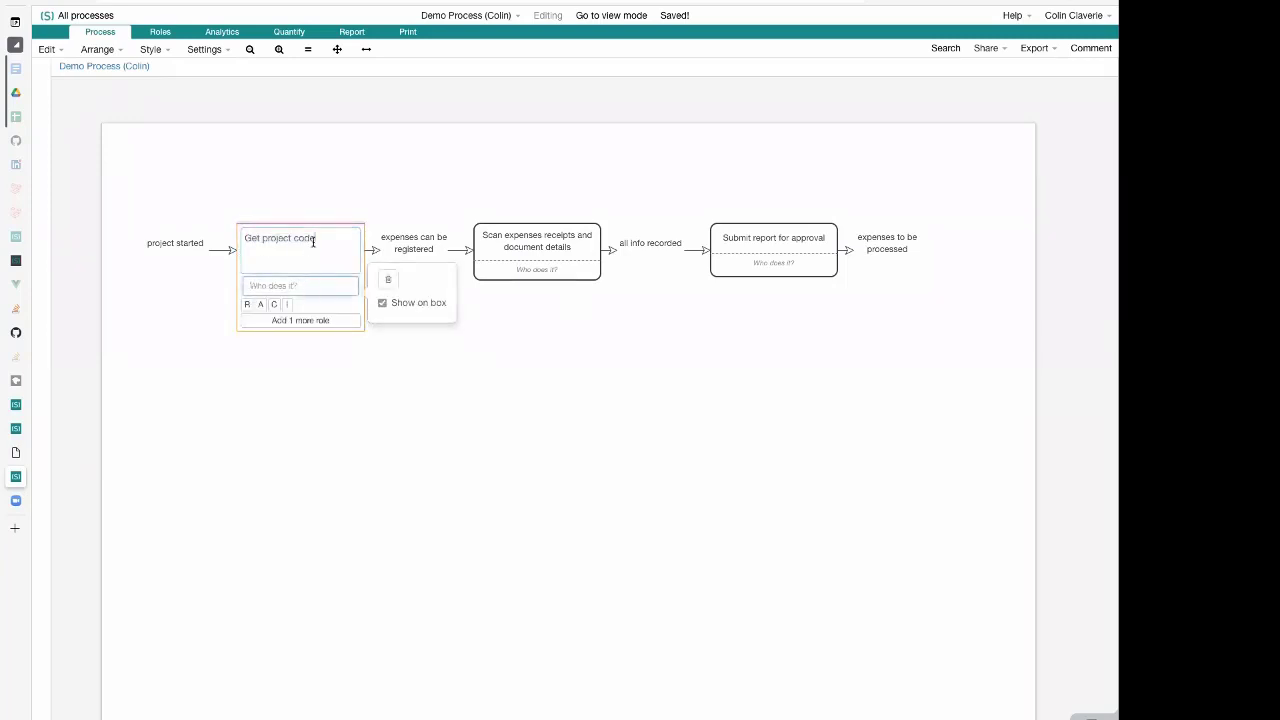
pyautogui.click(312, 240)
pyautogui.click(320, 176)
pyautogui.click(320, 251)
pyautogui.click(320, 251)
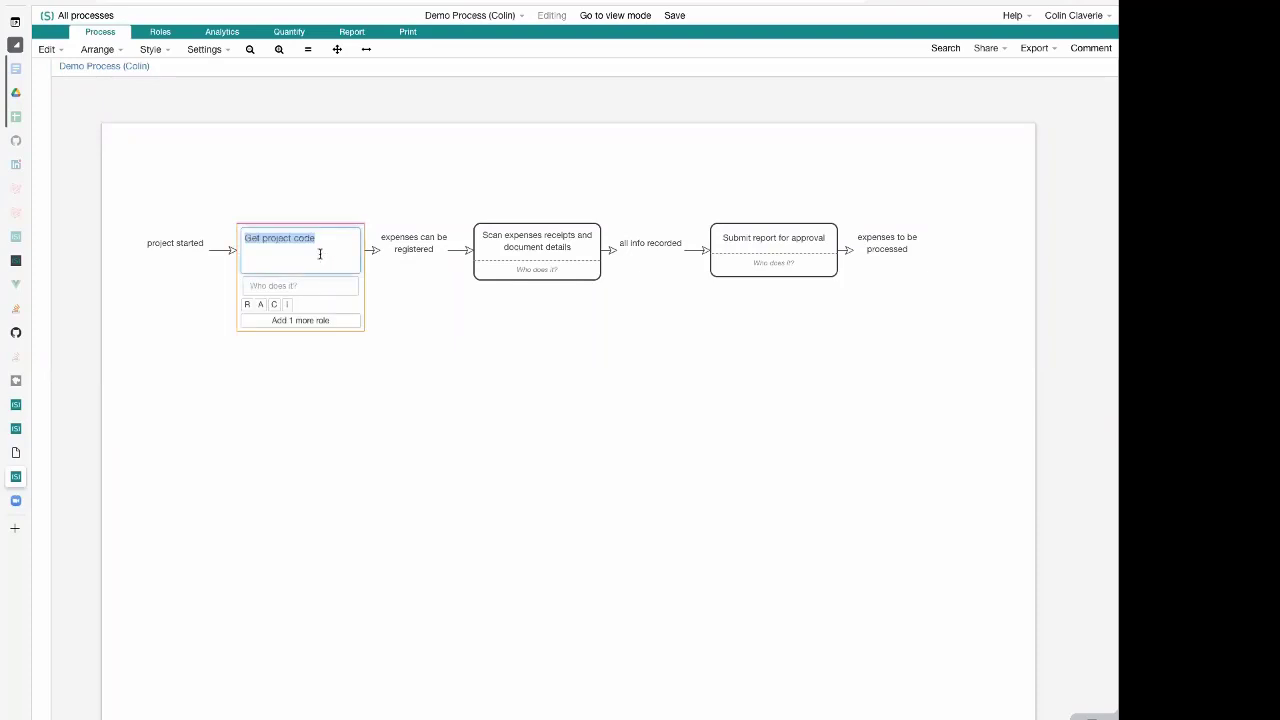
pyautogui.click(324, 285)
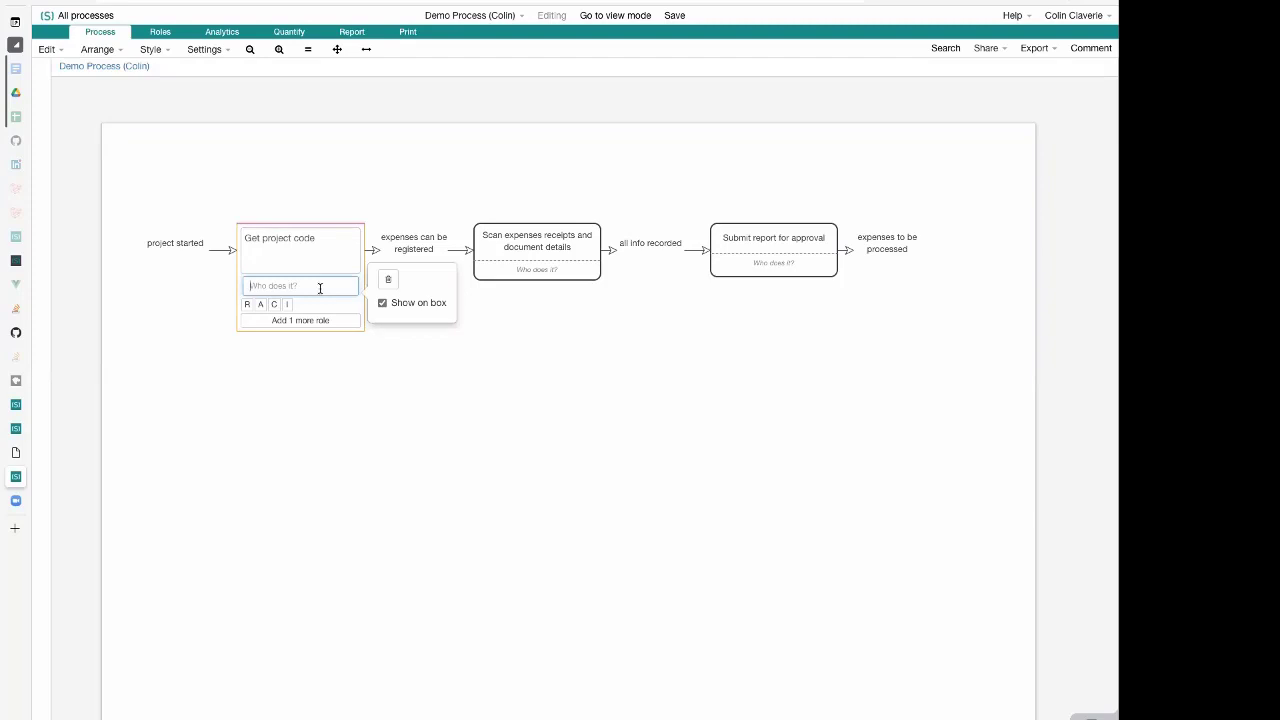
pyautogui.write('Craig')
pyautogui.press('Return')
# Assign a person's first name as the one responsible for the "Scan expenses receipts and document details" activity
pyautogui.doubleClick(567, 250)
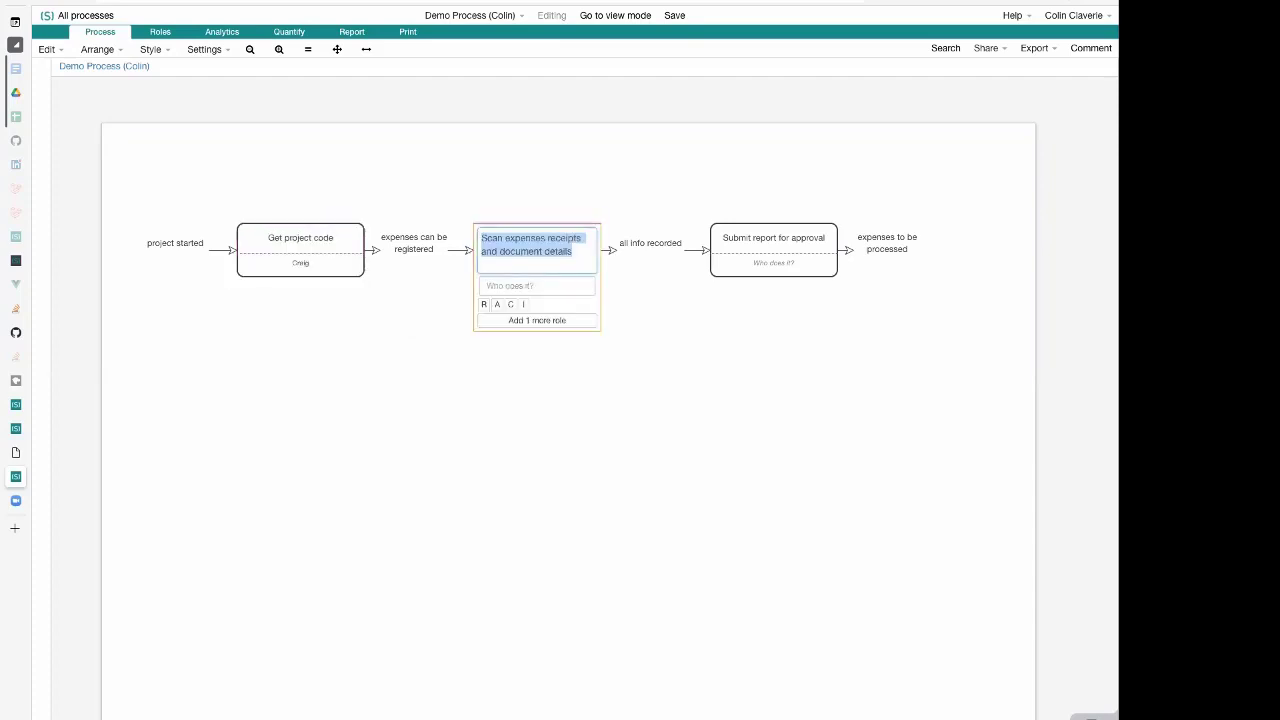
pyautogui.press('Tab')
pyautogui.write('Colin')
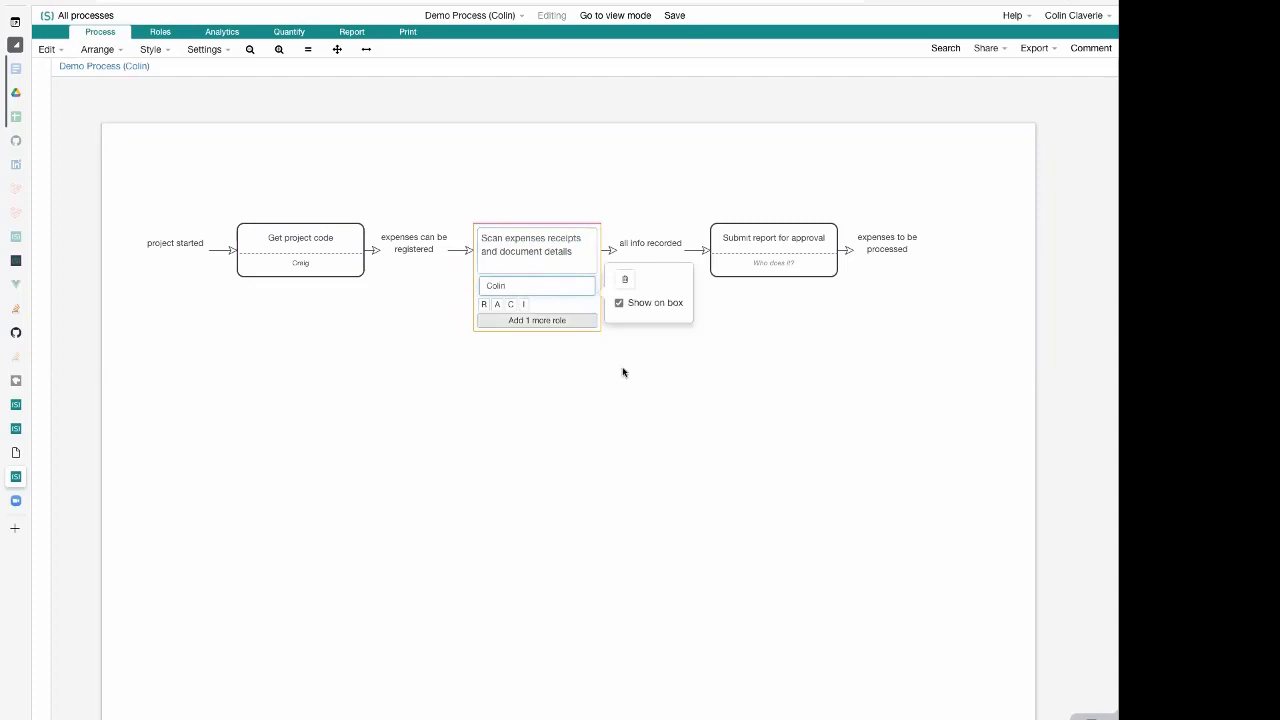
pyautogui.press('Return')
# Replace the person's name on the "Get project code" activity with the role Project Manager
pyautogui.click(768, 238)
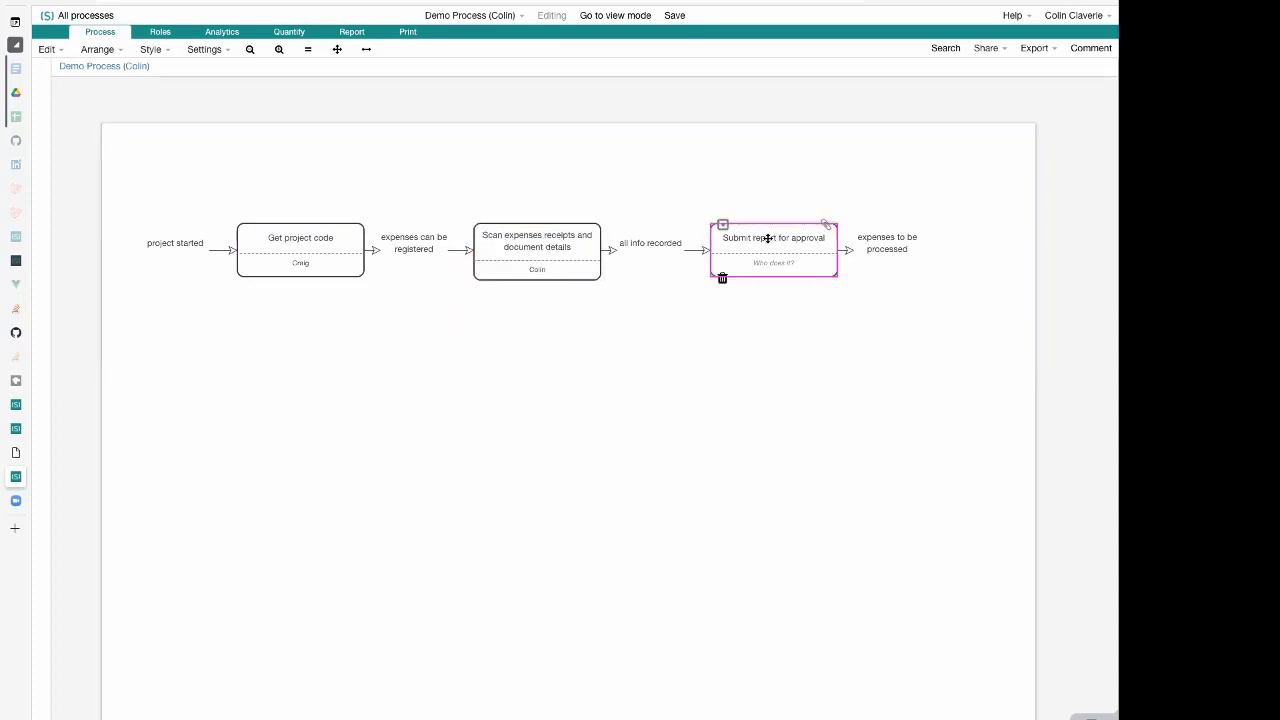
pyautogui.click(300, 249)
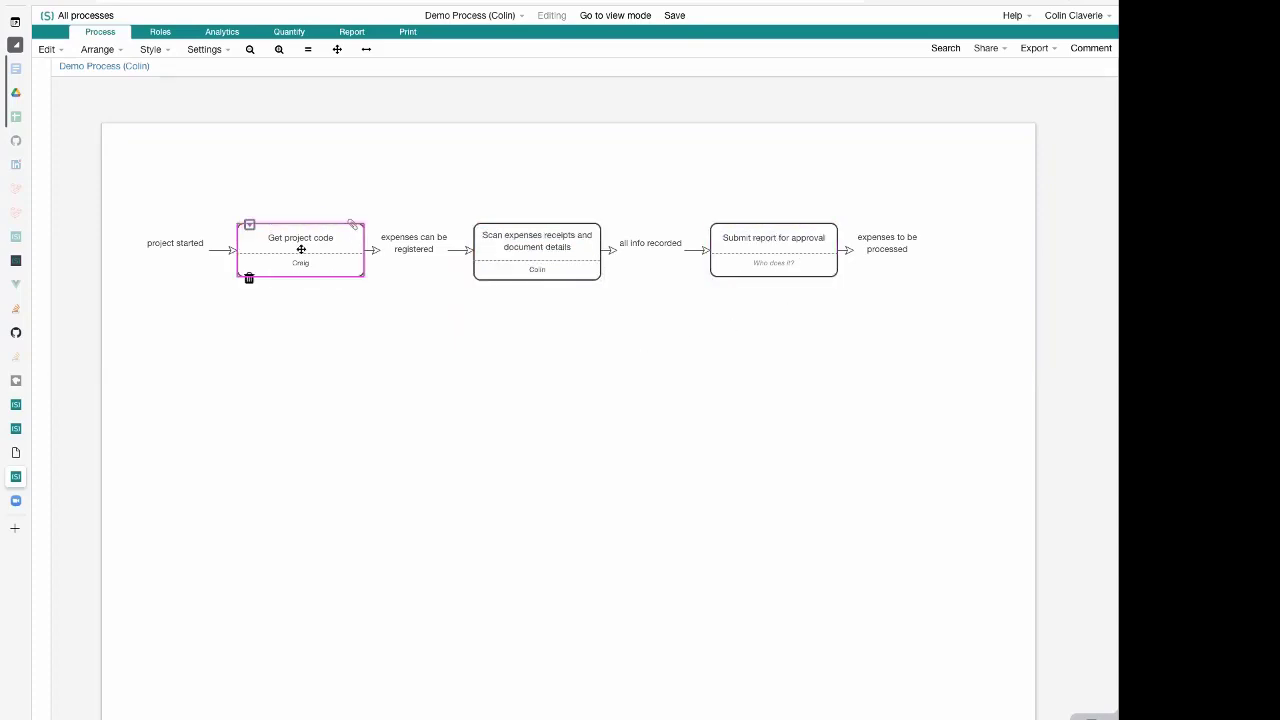
pyautogui.click(301, 255)
pyautogui.click(305, 285)
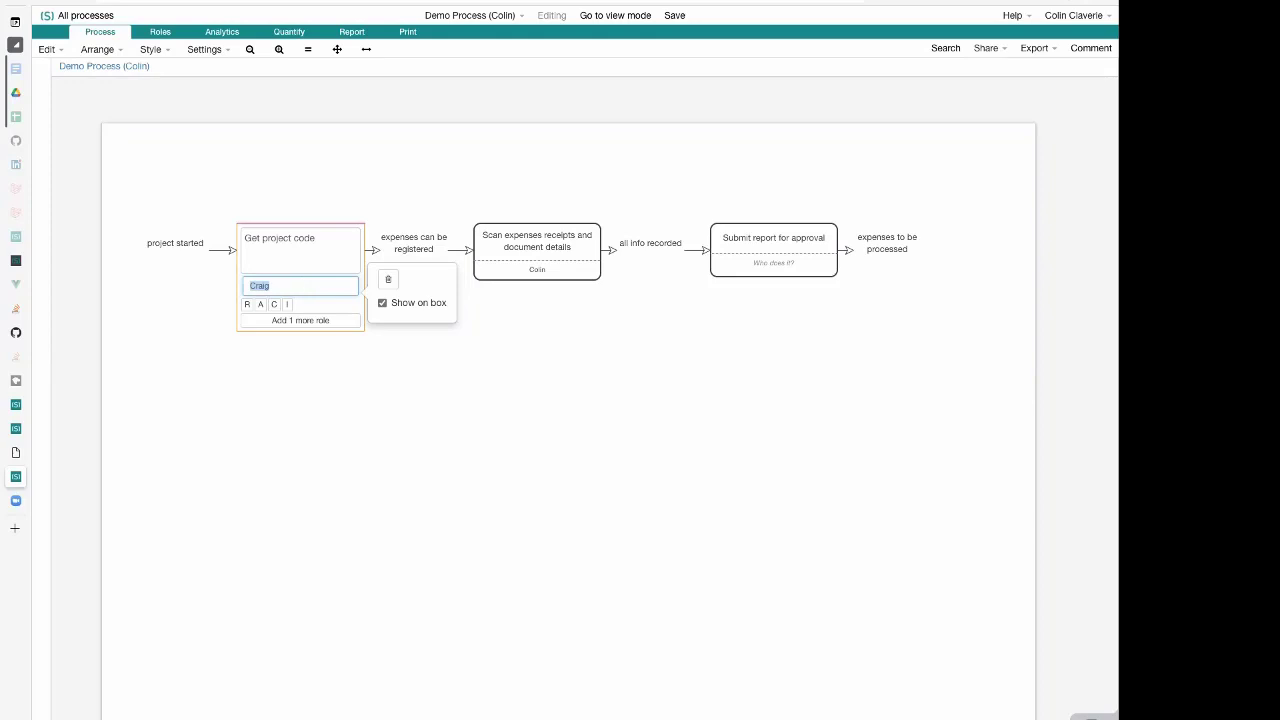
pyautogui.press('BackSpace')
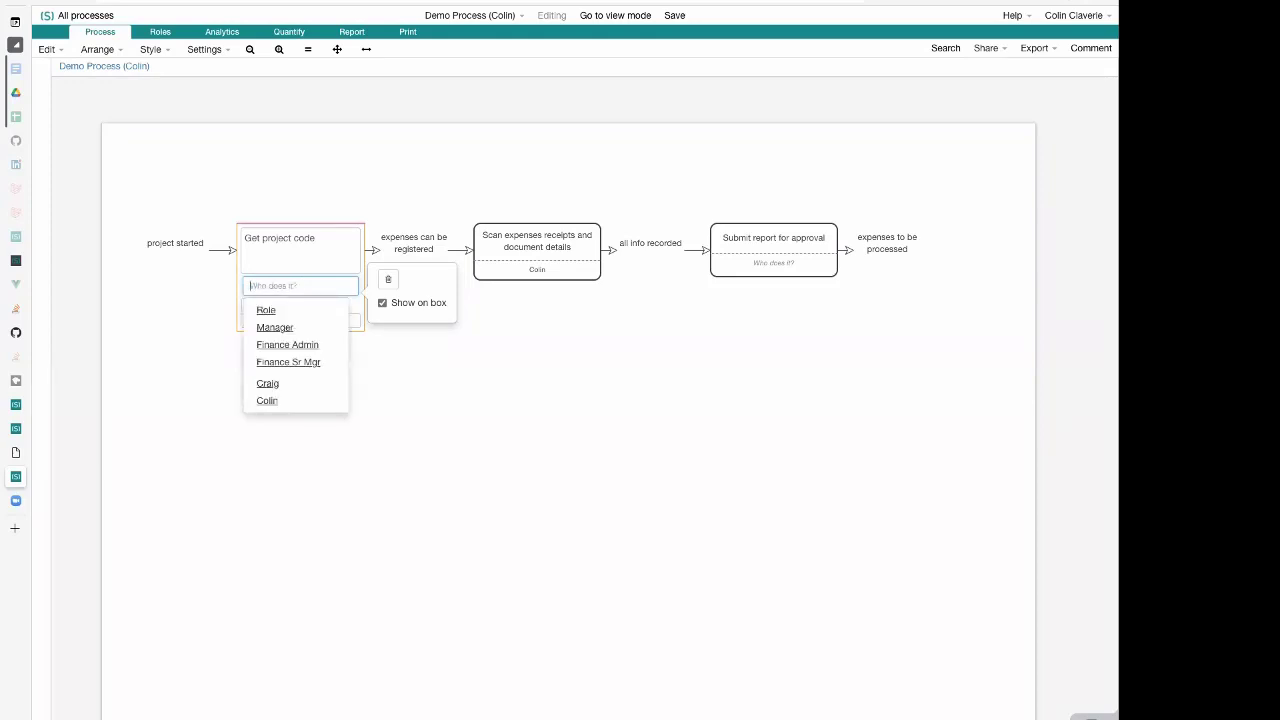
pyautogui.write('Proje')
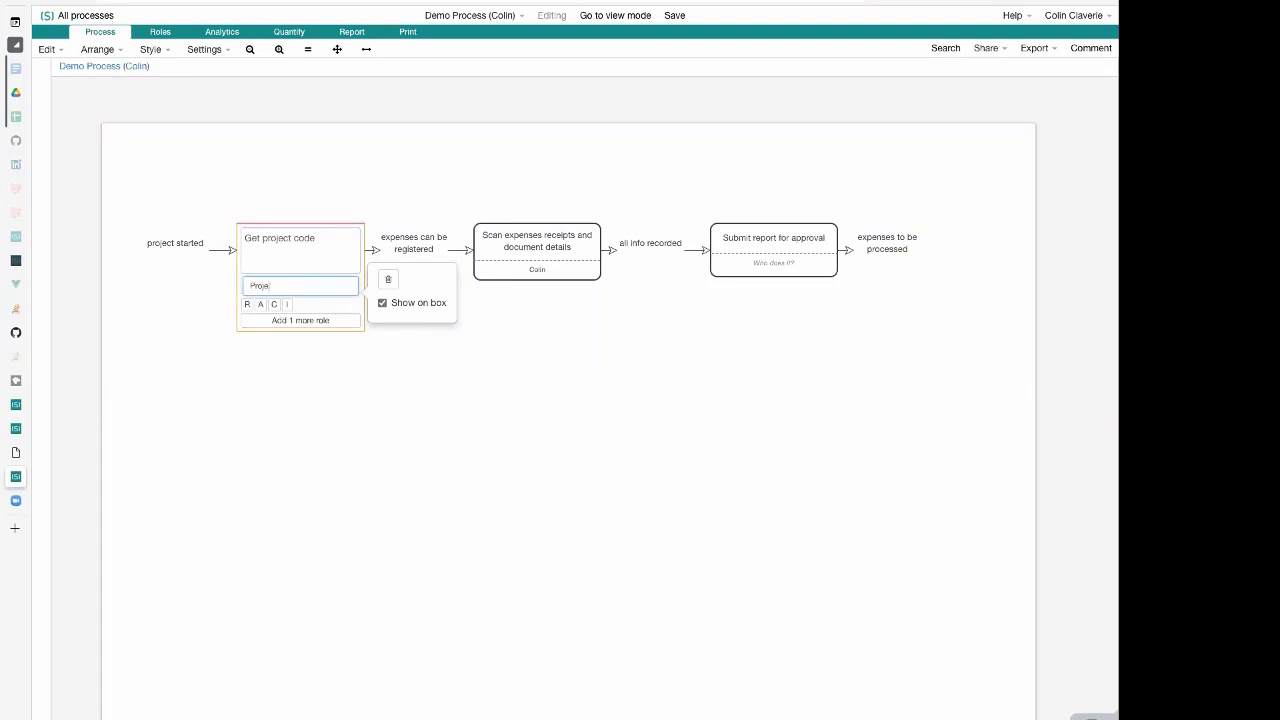
pyautogui.write('ct Manager')
pyautogui.click(258, 300)
# Set the role of the "Scan expenses receipts and document details" activity to the existing Project Manager role
pyautogui.click(560, 258)
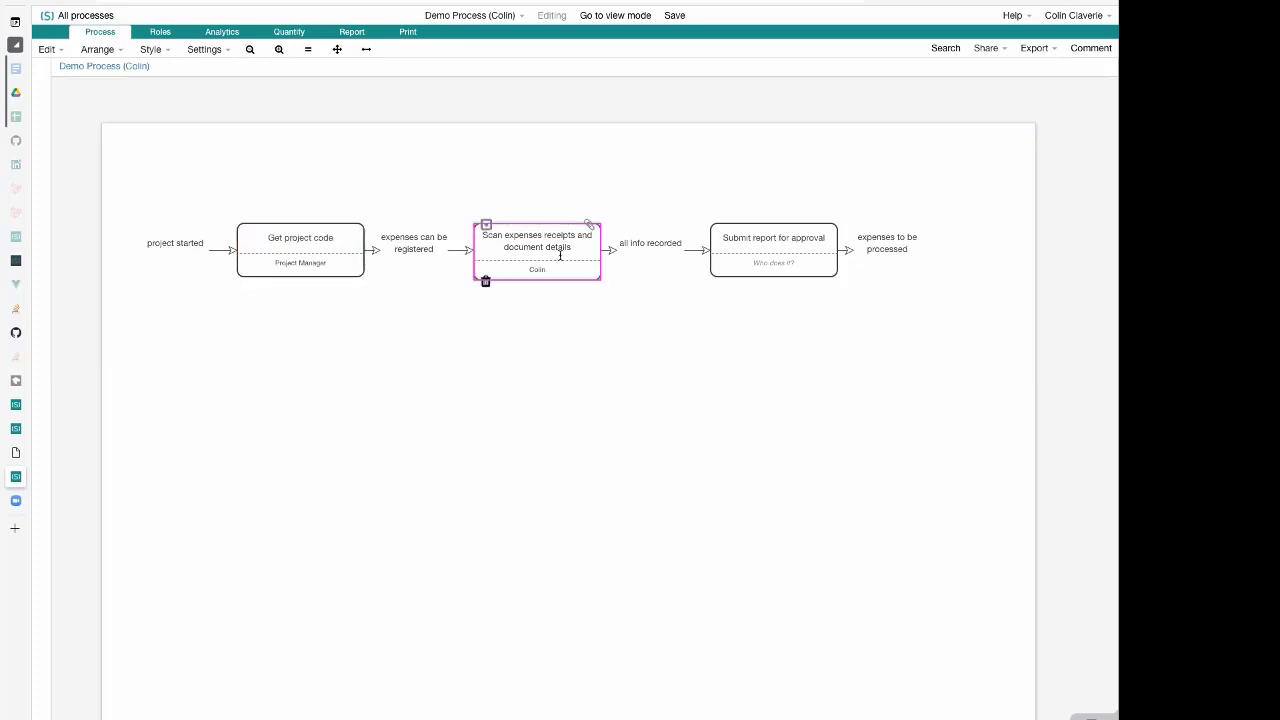
pyautogui.click(560, 262)
pyautogui.press('Tab')
pyautogui.write('Pro')
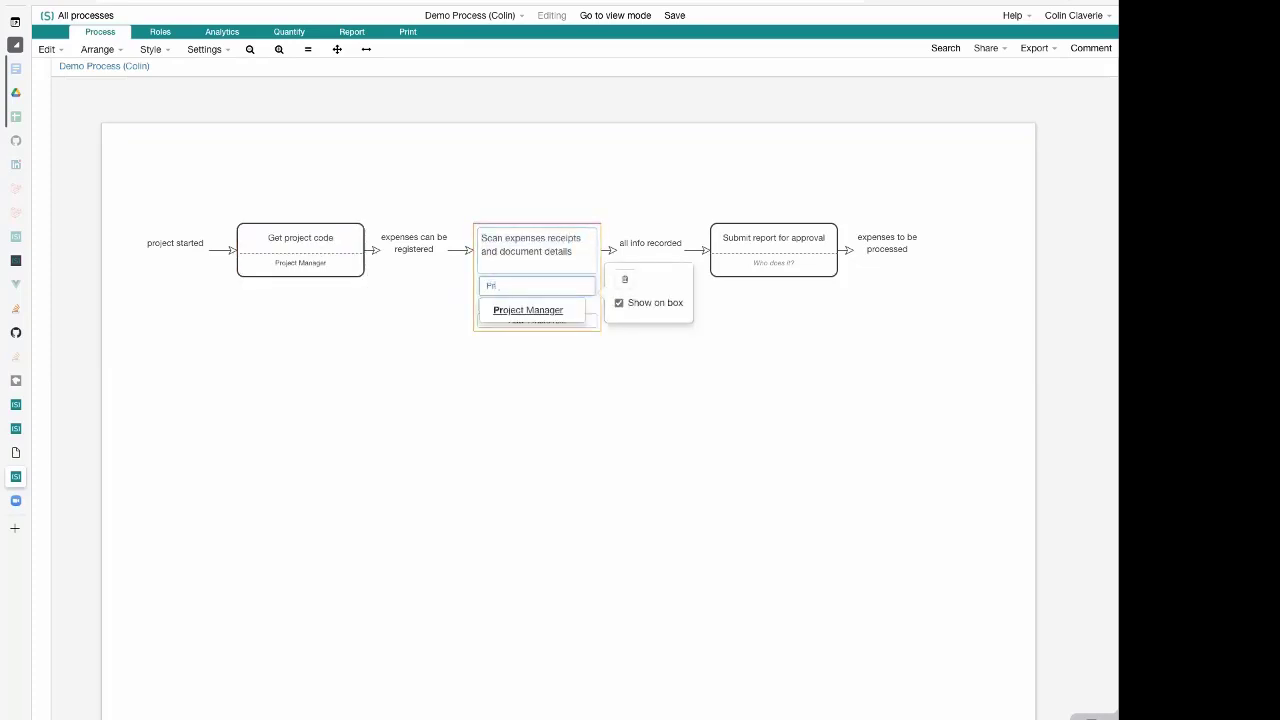
pyautogui.click(549, 309)
pyautogui.click(776, 246)
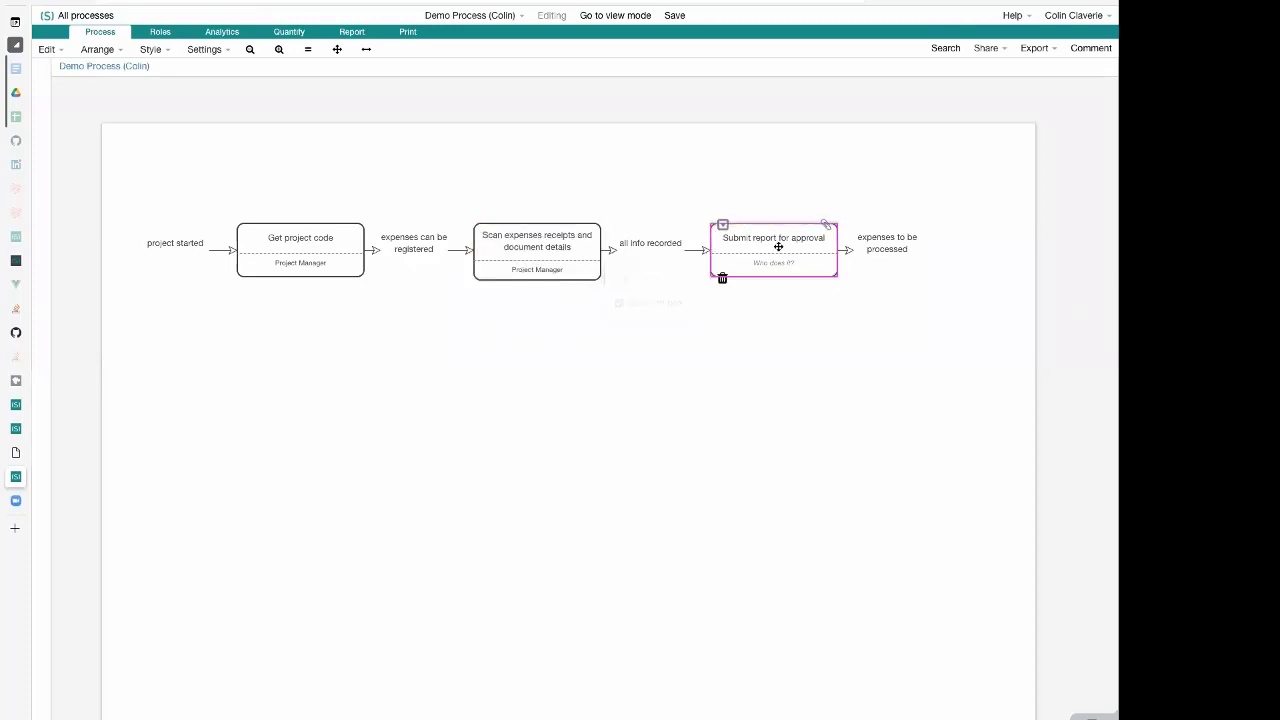
pyautogui.click(777, 246)
pyautogui.press('Tab')
pyautogui.write('P')
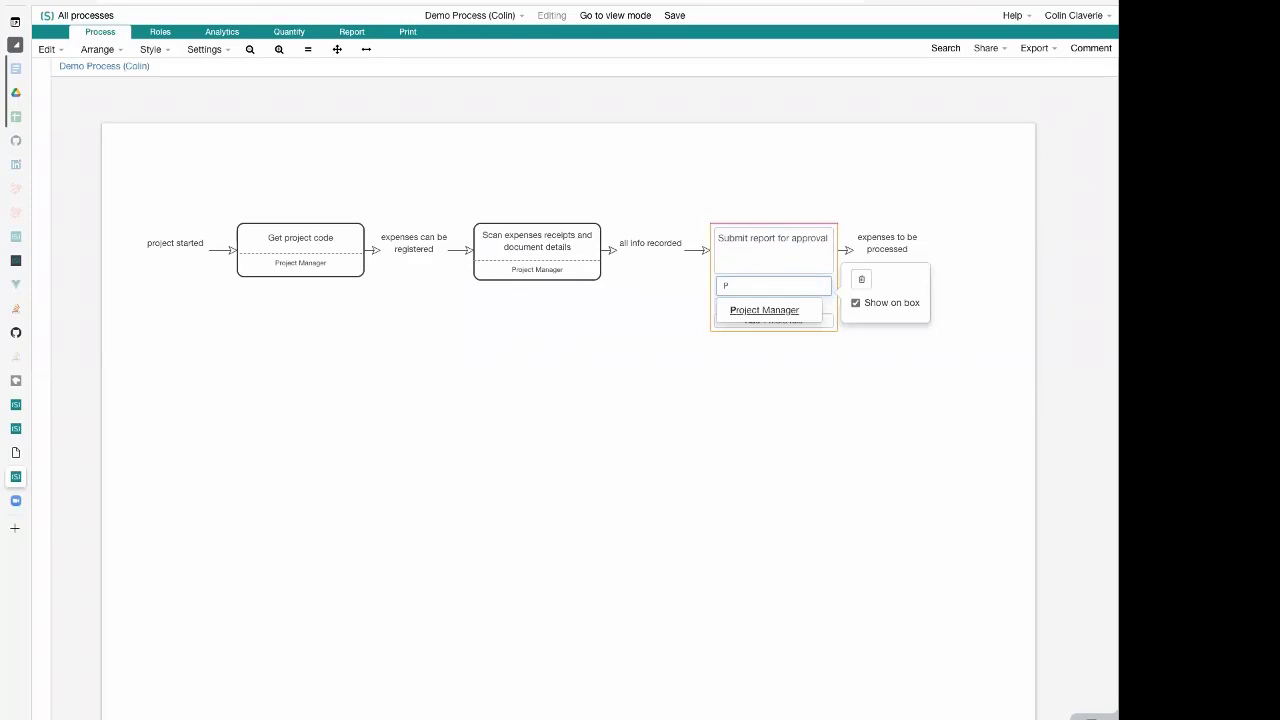
pyautogui.press('BackSpace')
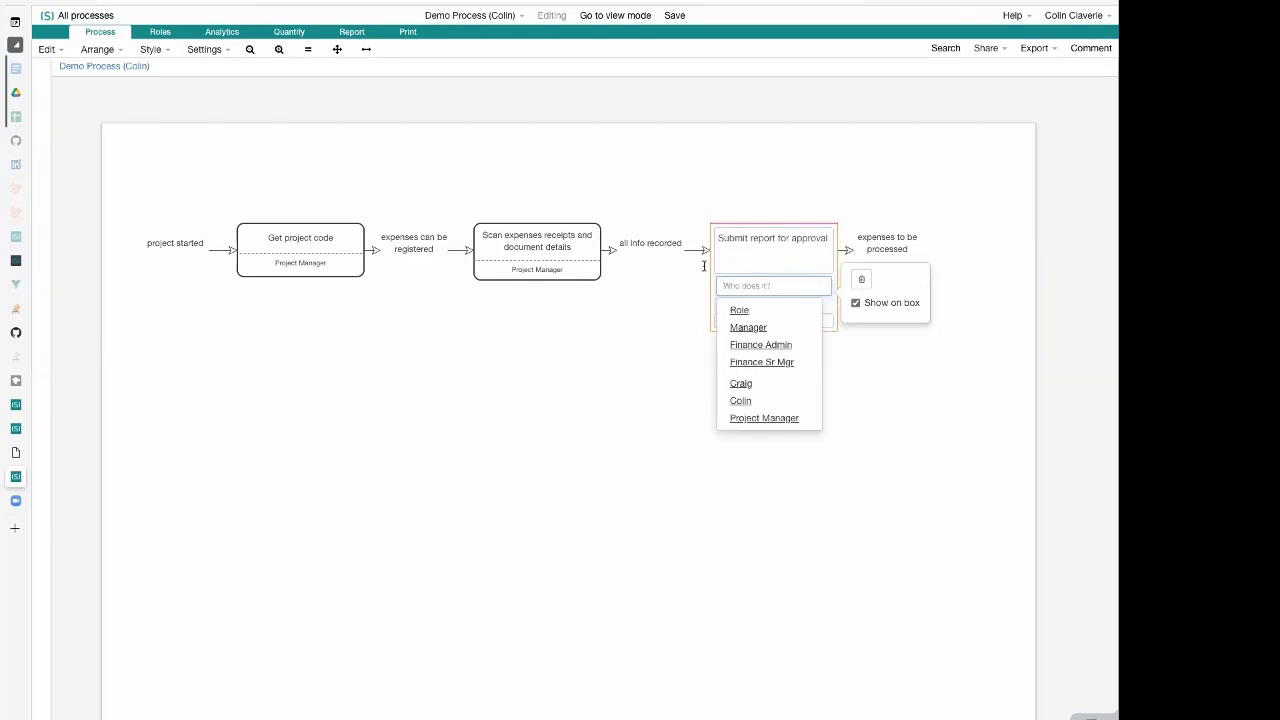
pyautogui.click(616, 288)
pyautogui.click(298, 255)
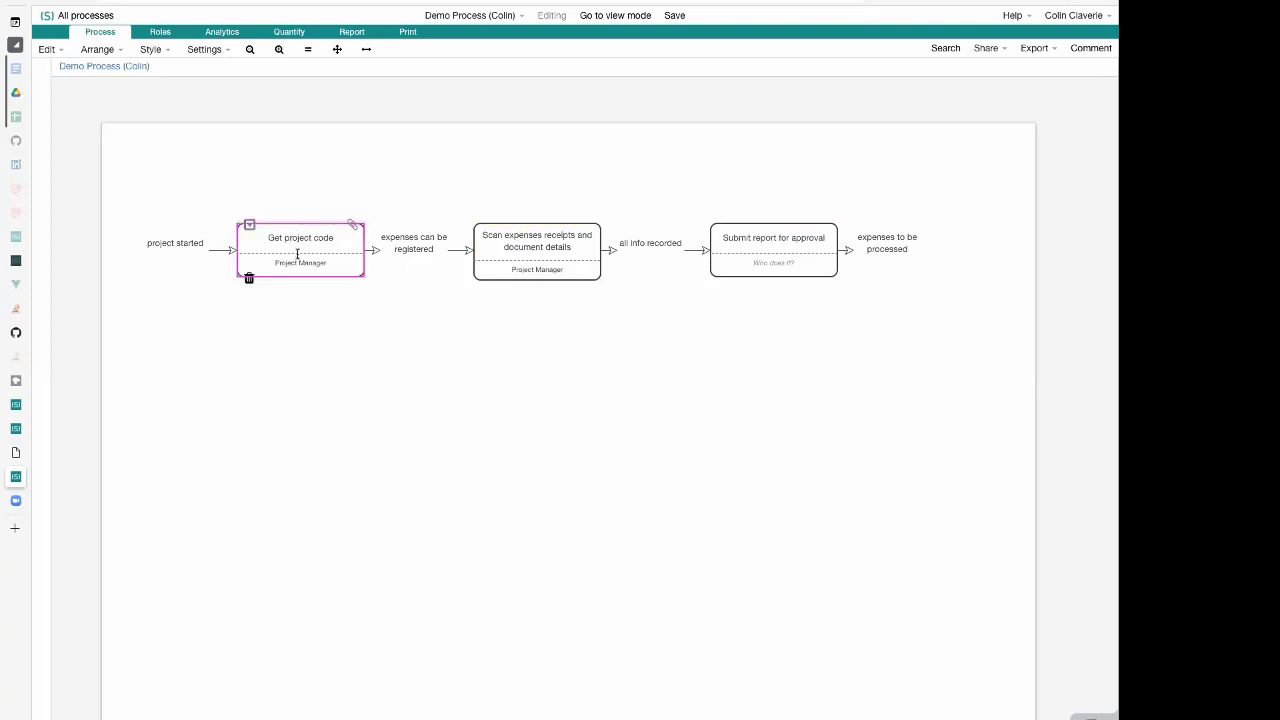
pyautogui.click(298, 255)
pyautogui.click(314, 284)
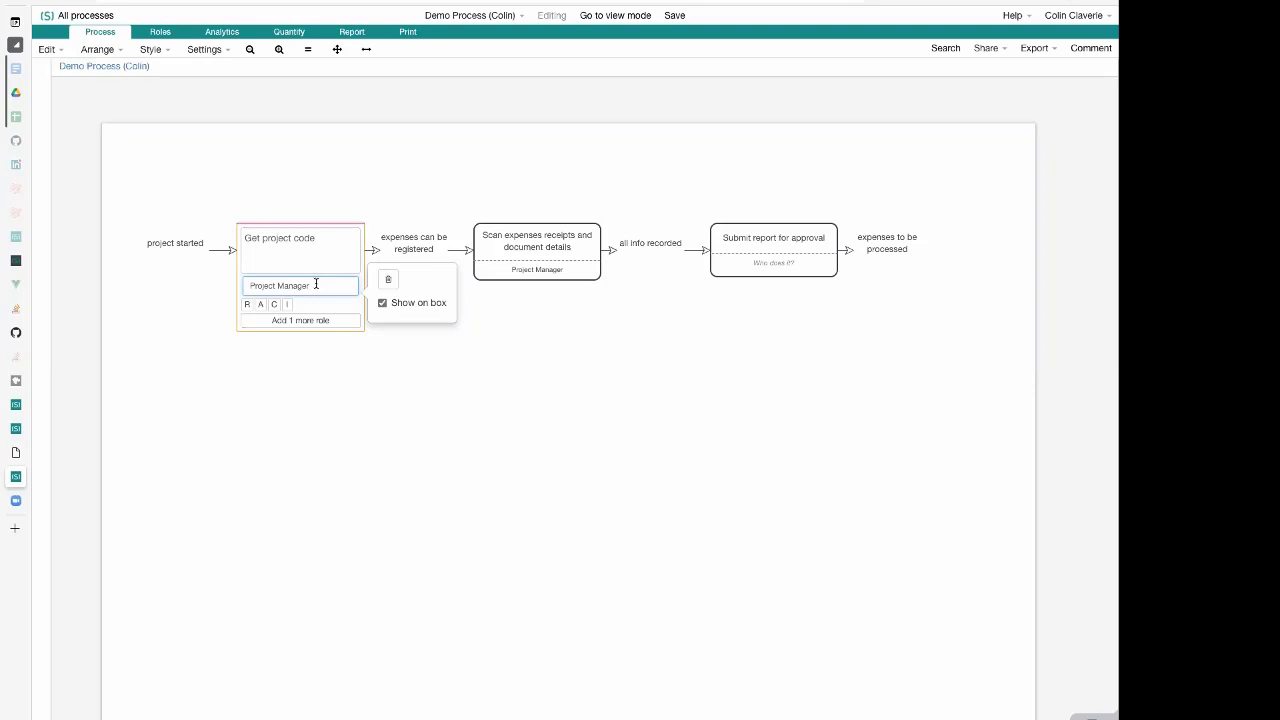
pyautogui.click(359, 381)
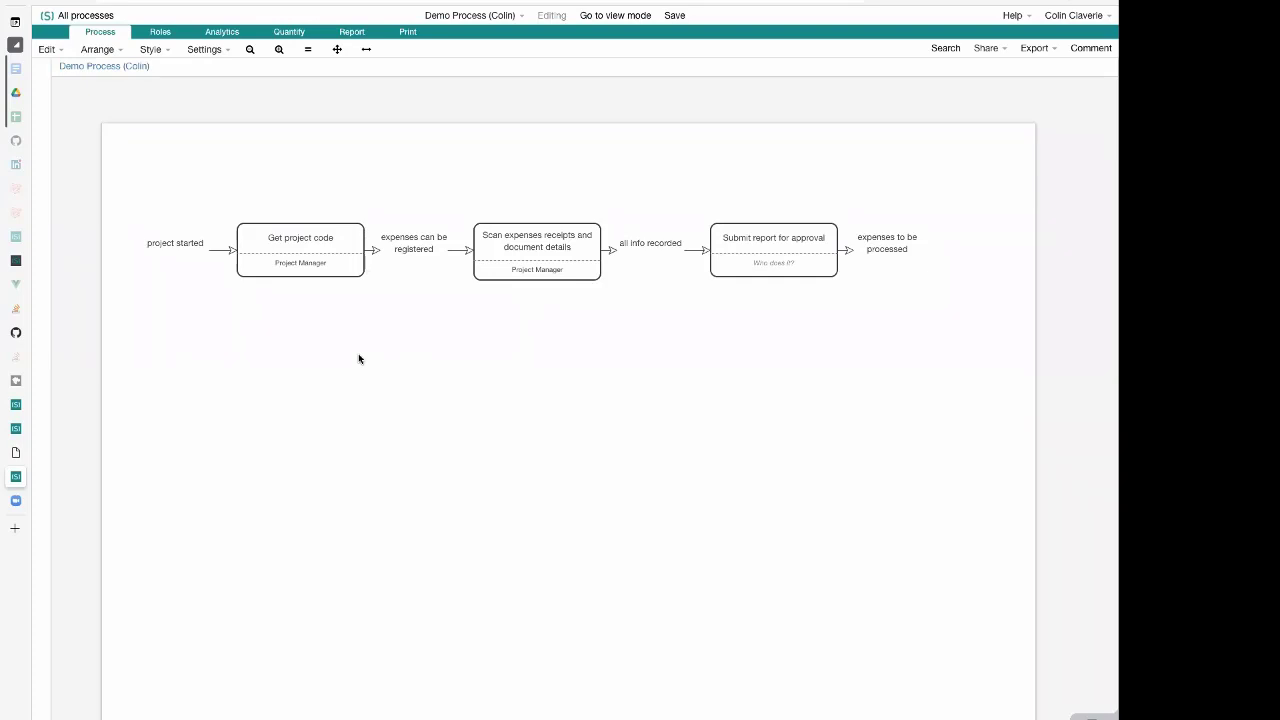
# Add four more empty role fields below Project Manager on the "Get project code" activity
pyautogui.click(299, 249)
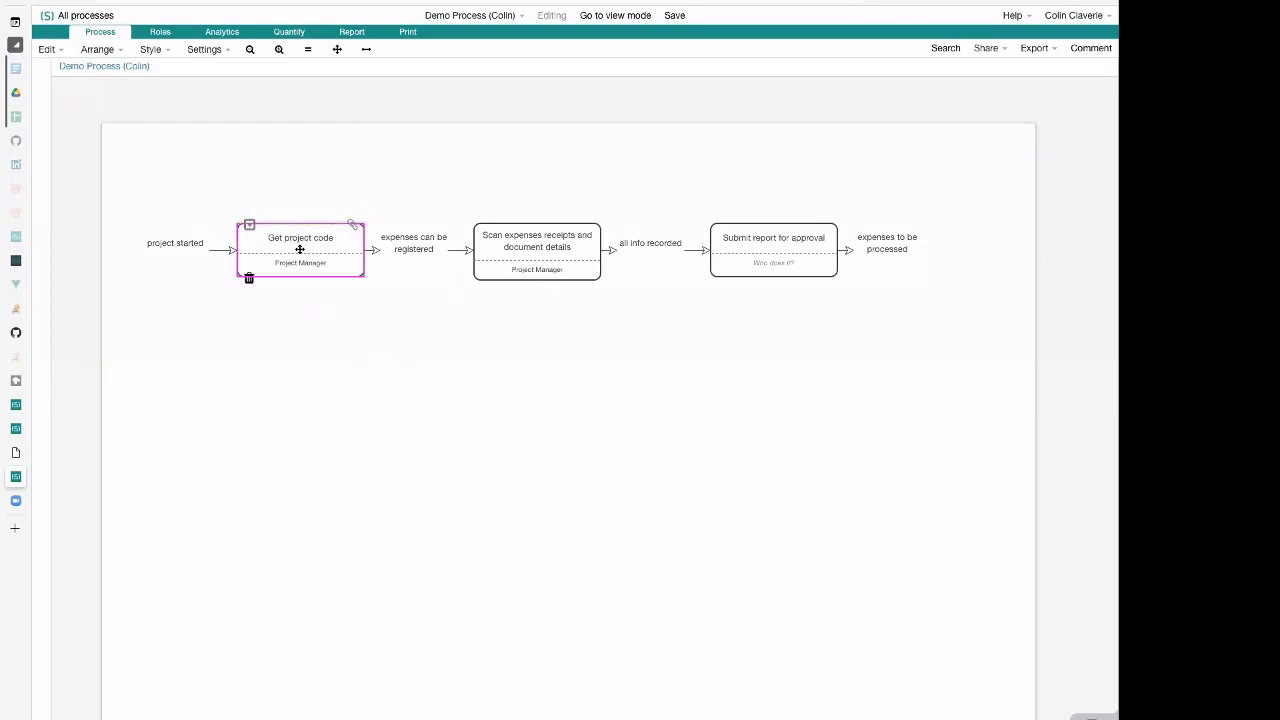
pyautogui.click(312, 255)
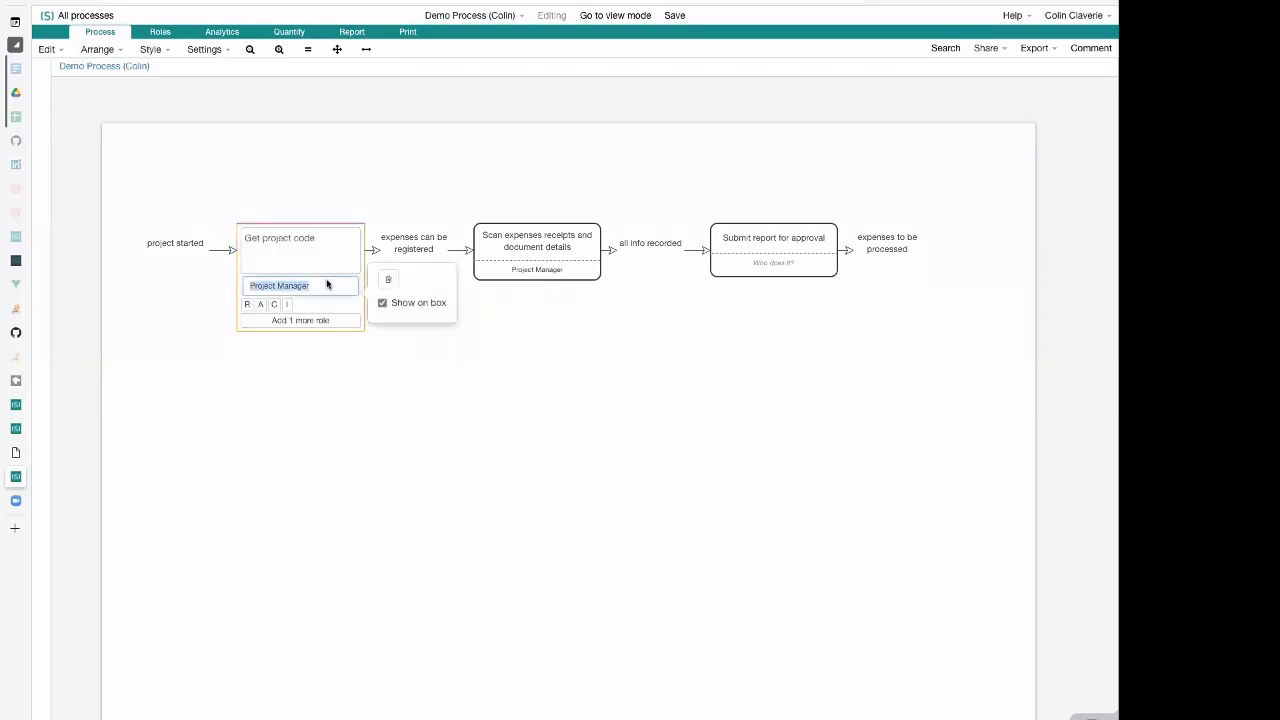
pyautogui.click(326, 289)
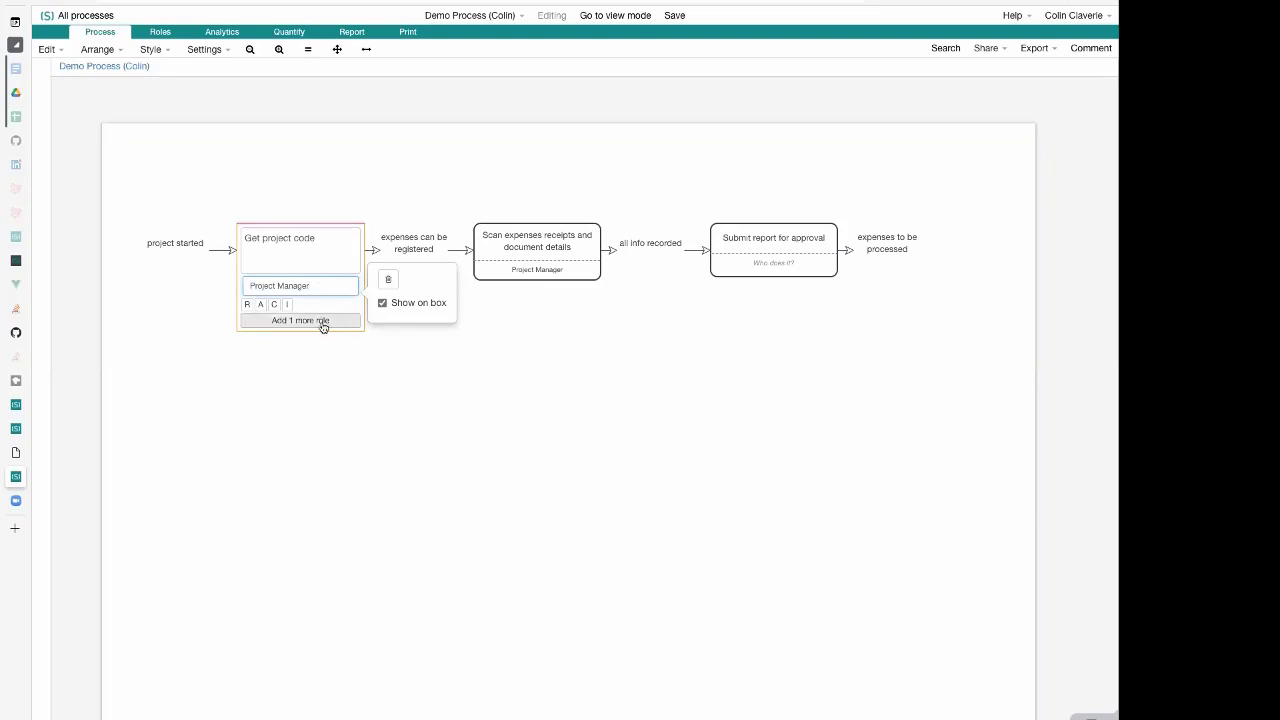
pyautogui.click(323, 321)
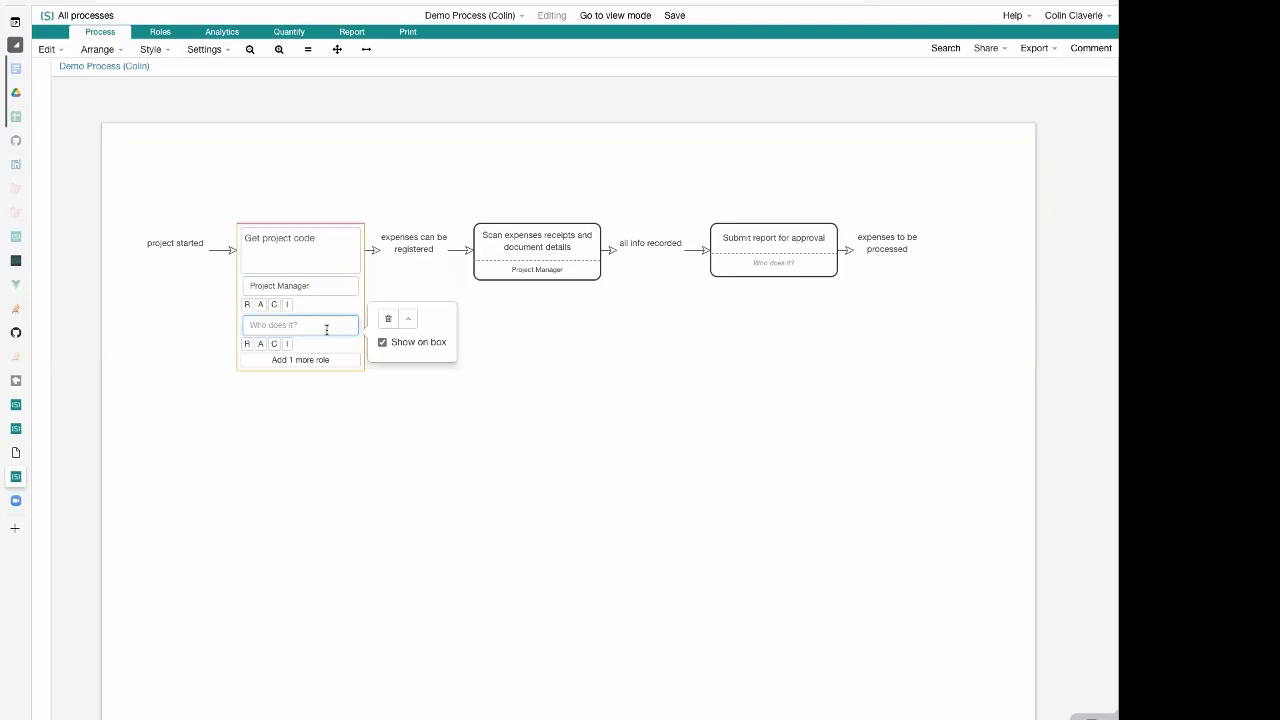
pyautogui.click(329, 358)
pyautogui.click(323, 399)
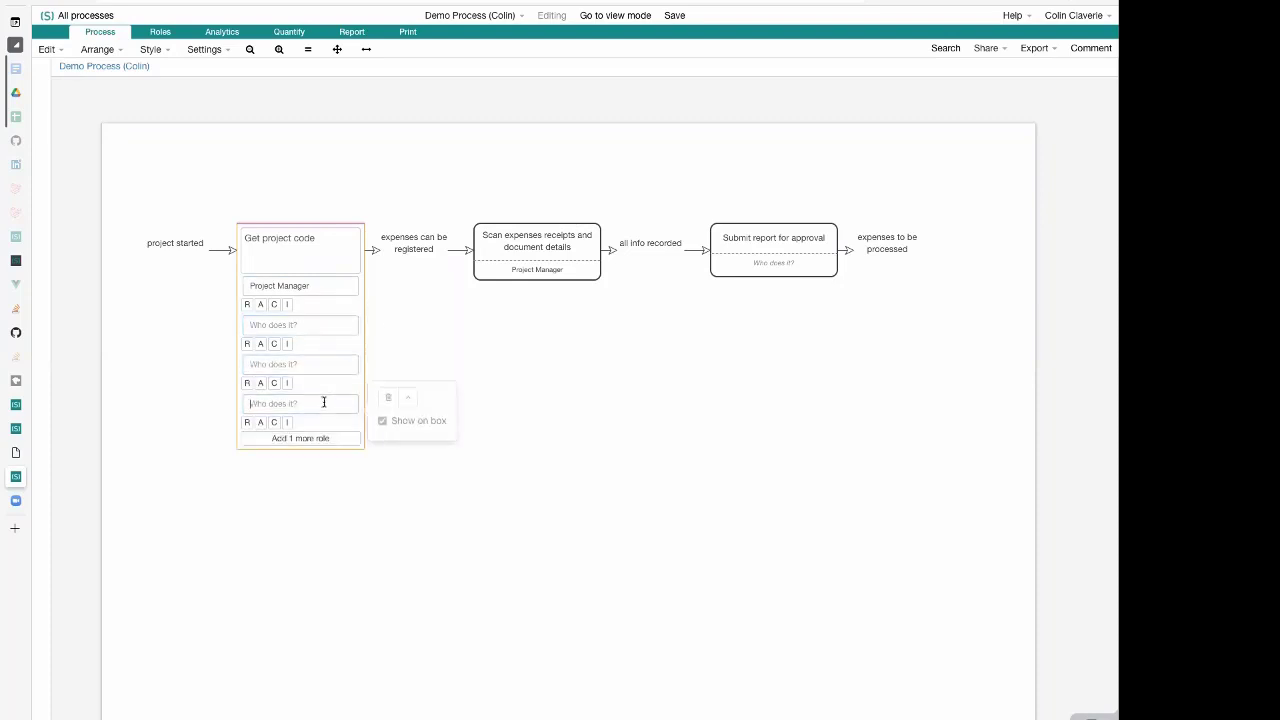
pyautogui.click(320, 438)
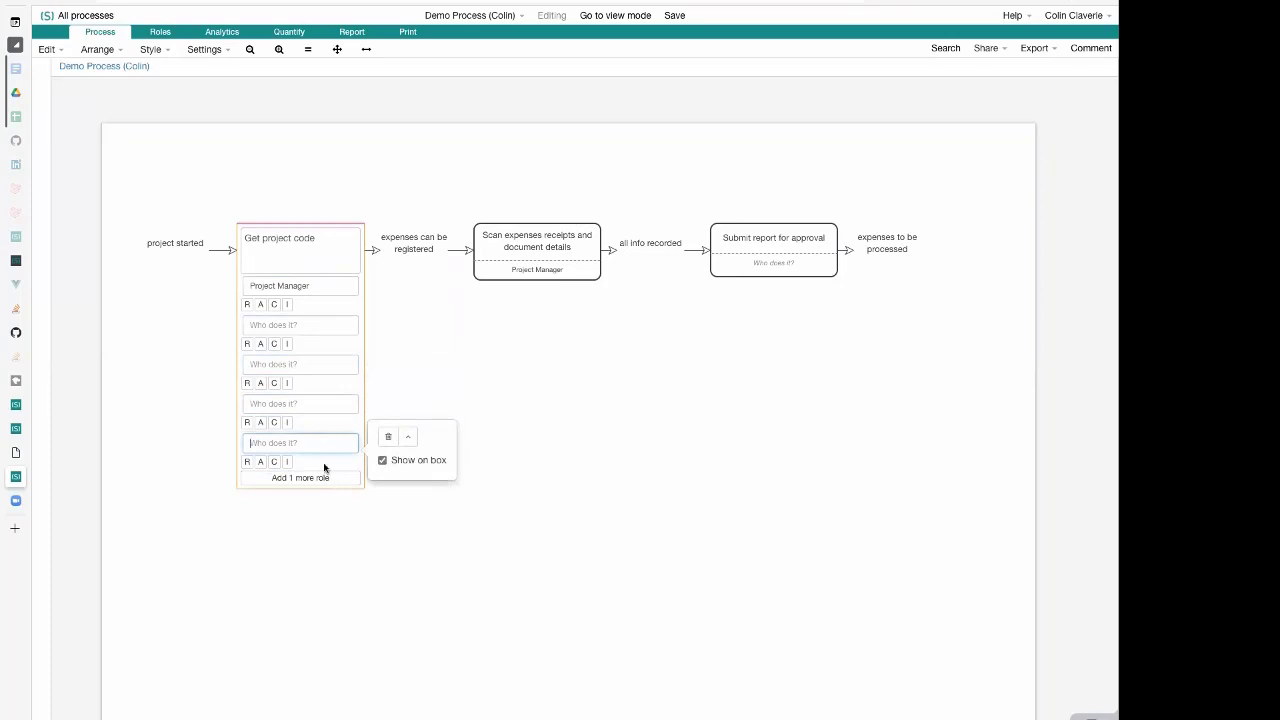
# Delete the four empty role fields from the "Get project code" activity, keeping only Project Manager, and close its editor
pyautogui.click(389, 438)
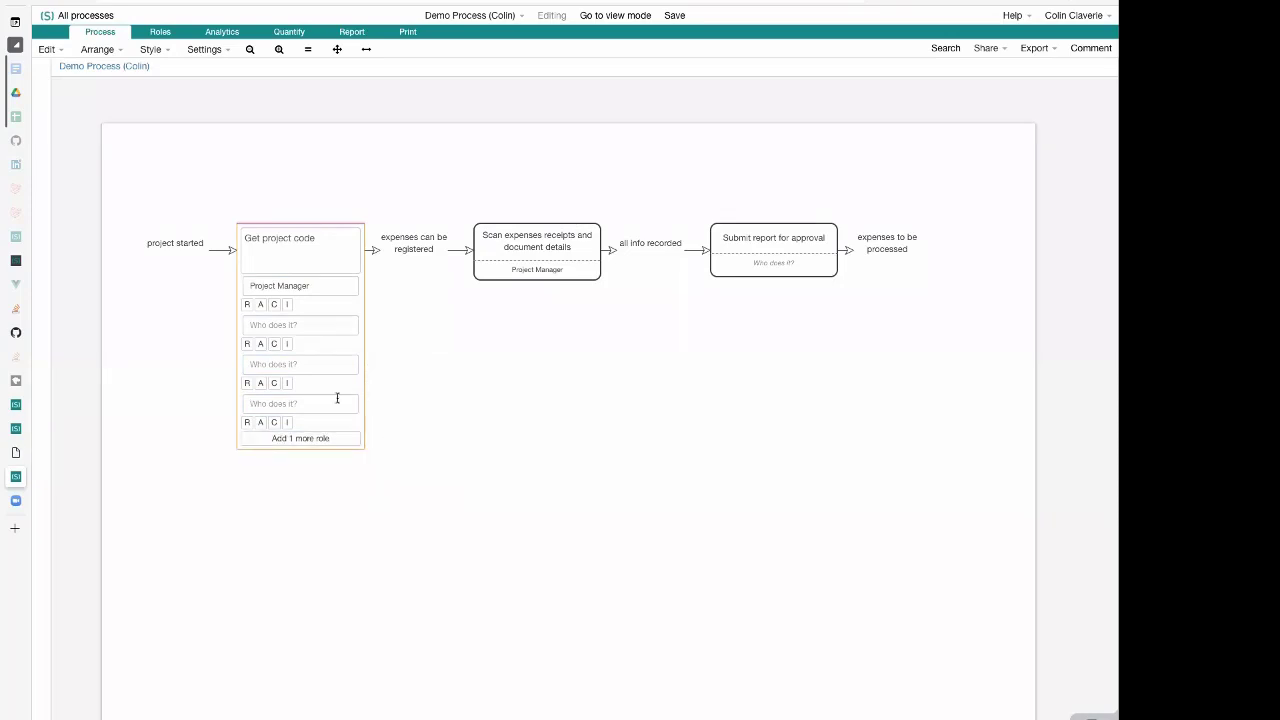
pyautogui.click(338, 401)
pyautogui.click(387, 399)
pyautogui.click(343, 366)
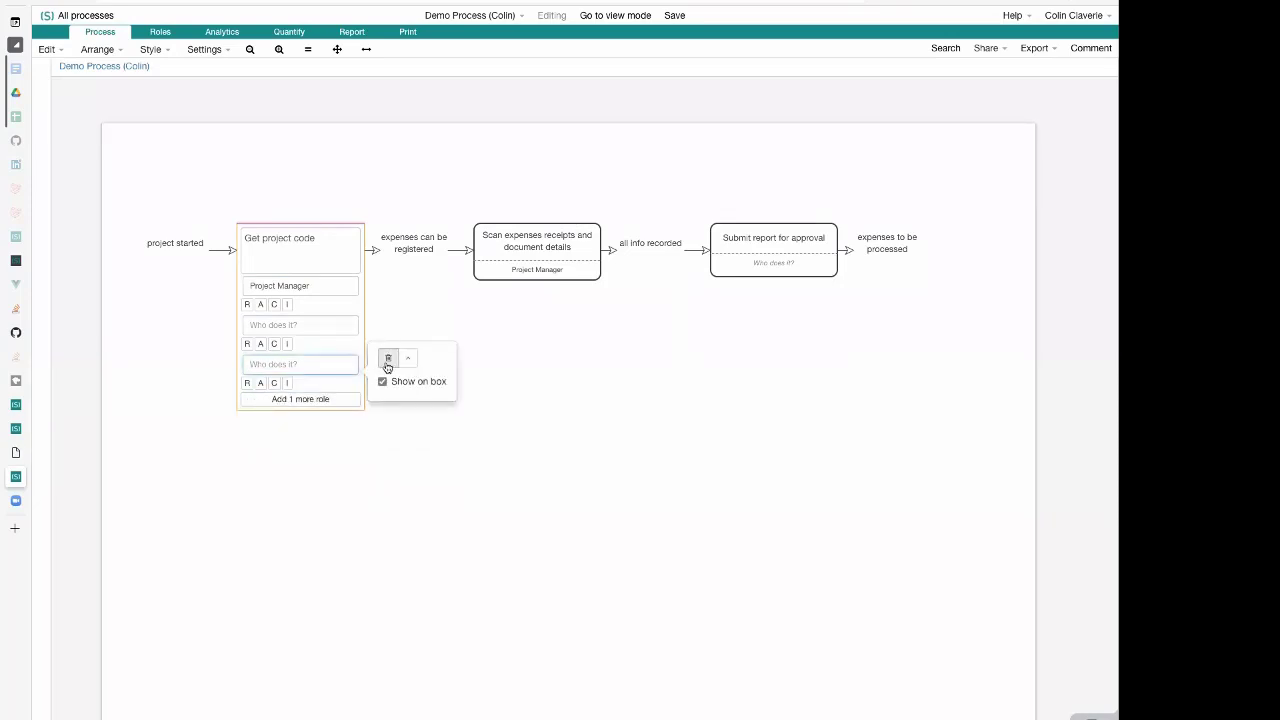
pyautogui.click(388, 357)
pyautogui.click(340, 328)
pyautogui.click(387, 319)
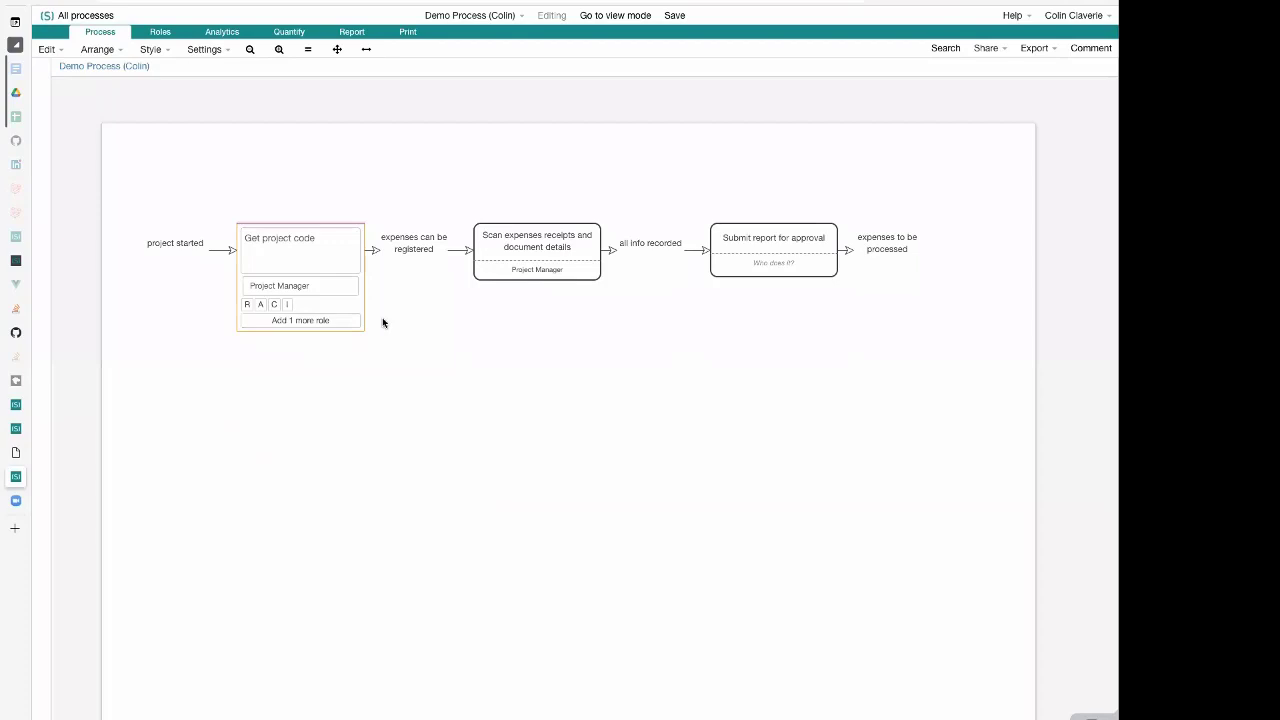
pyautogui.click(325, 287)
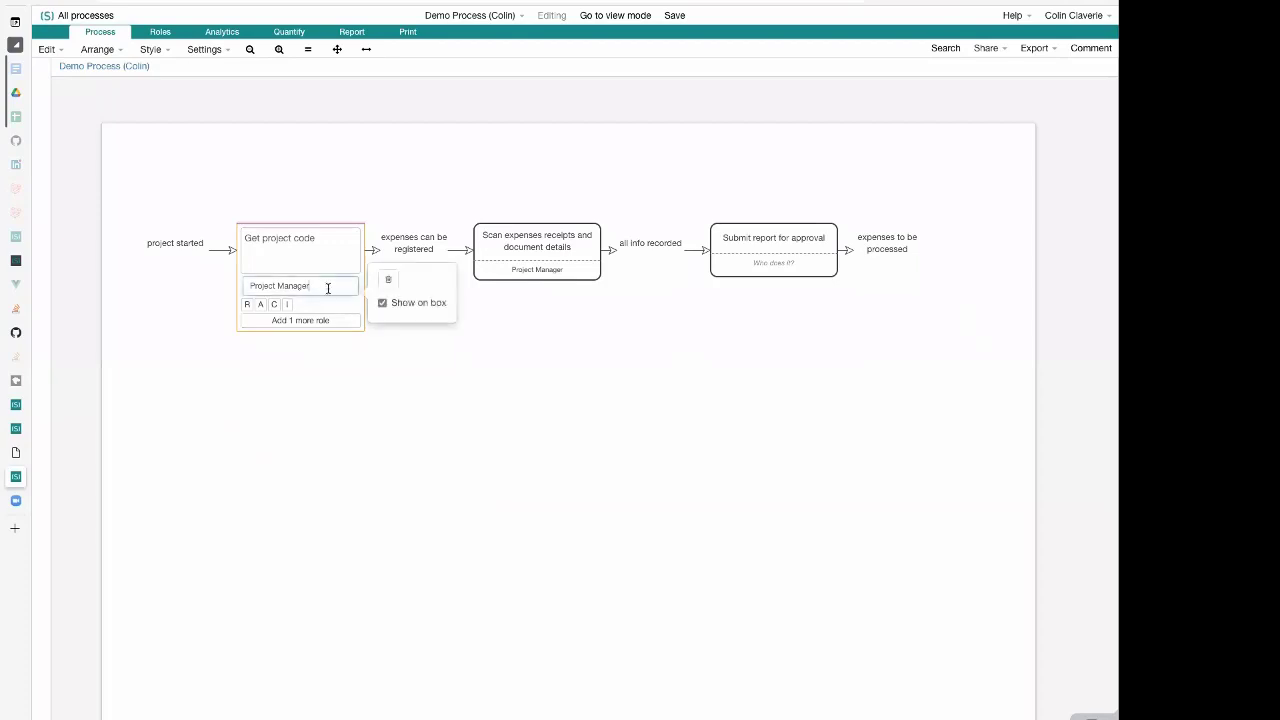
pyautogui.click(352, 369)
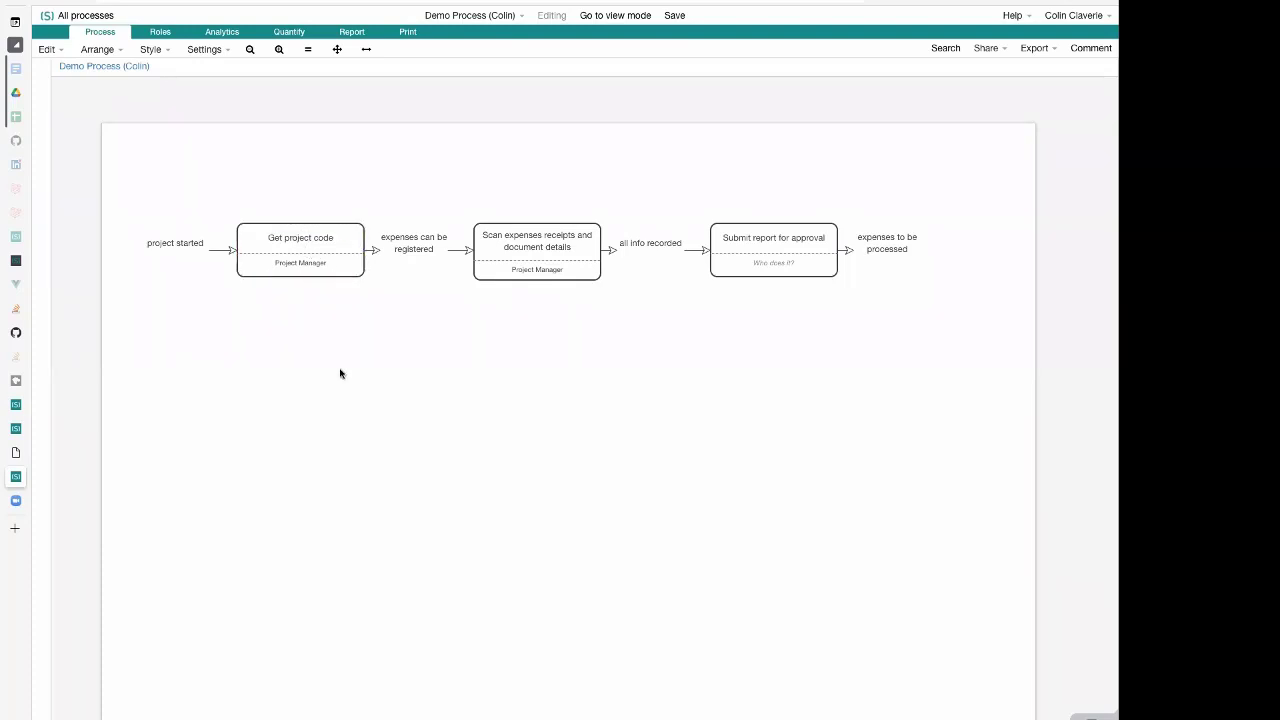
# Review the Project Manager role field and its options on the "Get project code" activity, closing the editor without changes
pyautogui.click(300, 258)
pyautogui.click(300, 258)
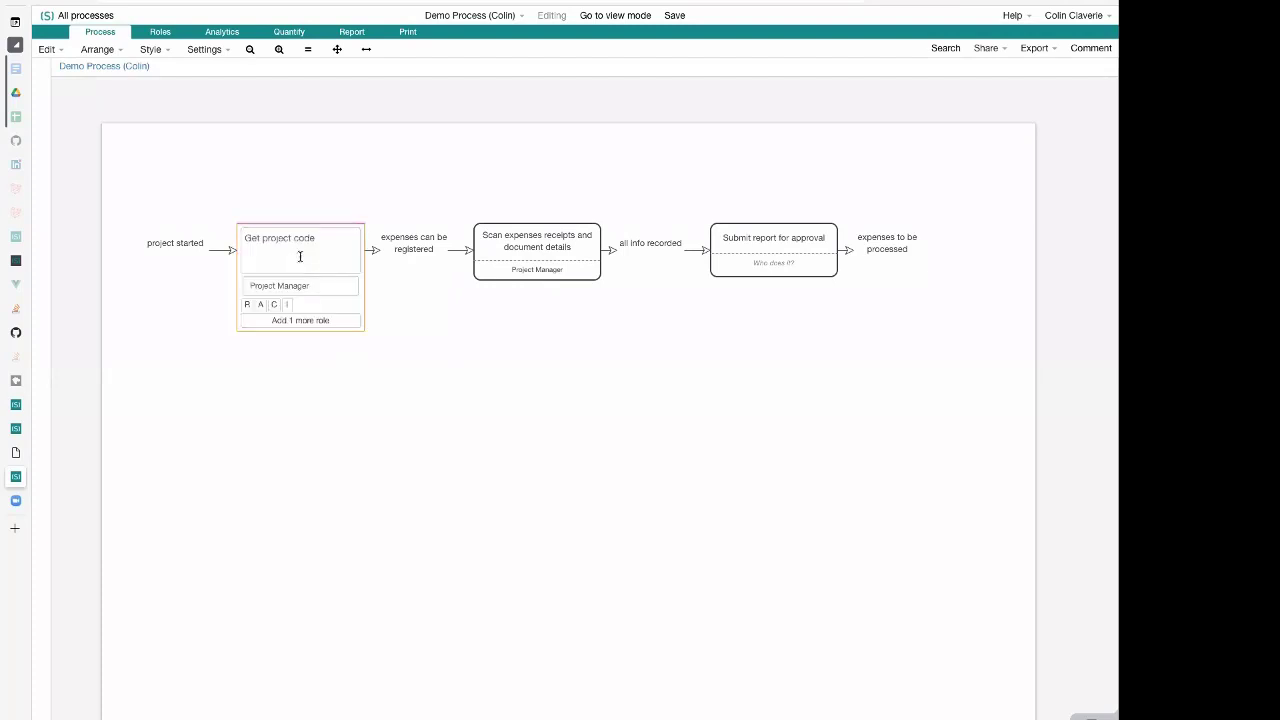
pyautogui.click(320, 286)
pyautogui.click(320, 286)
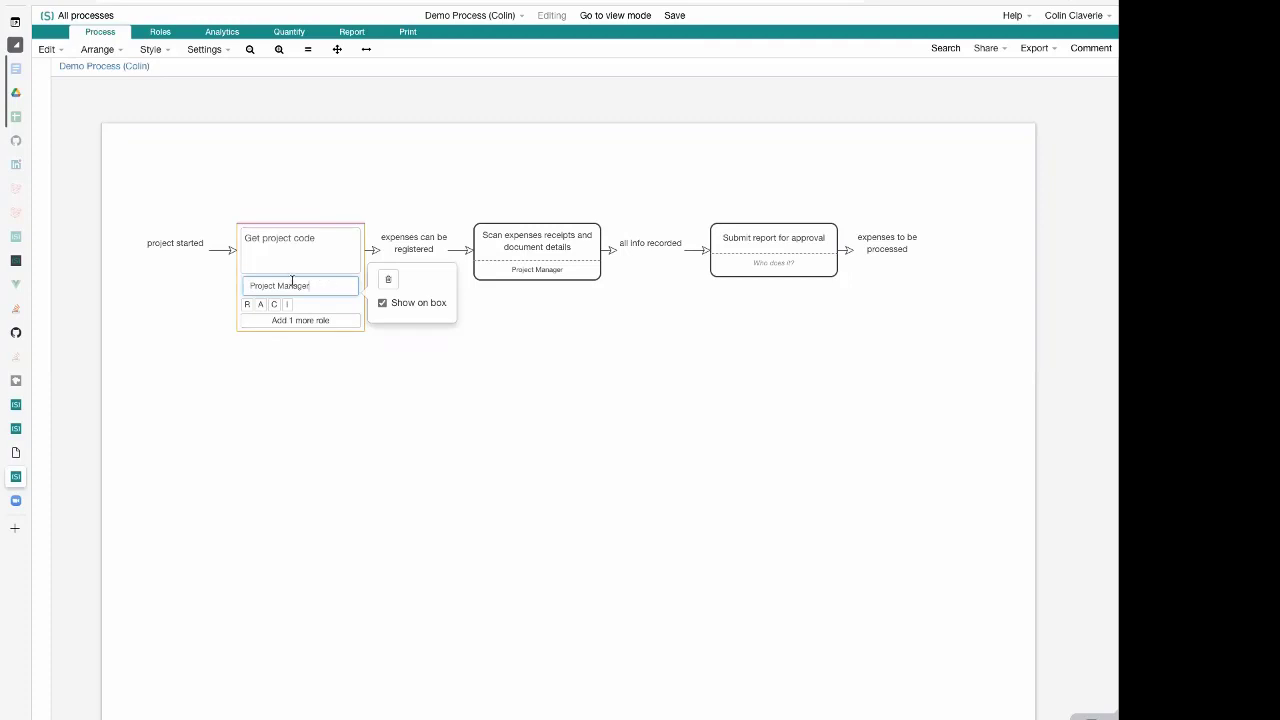
pyautogui.click(206, 306)
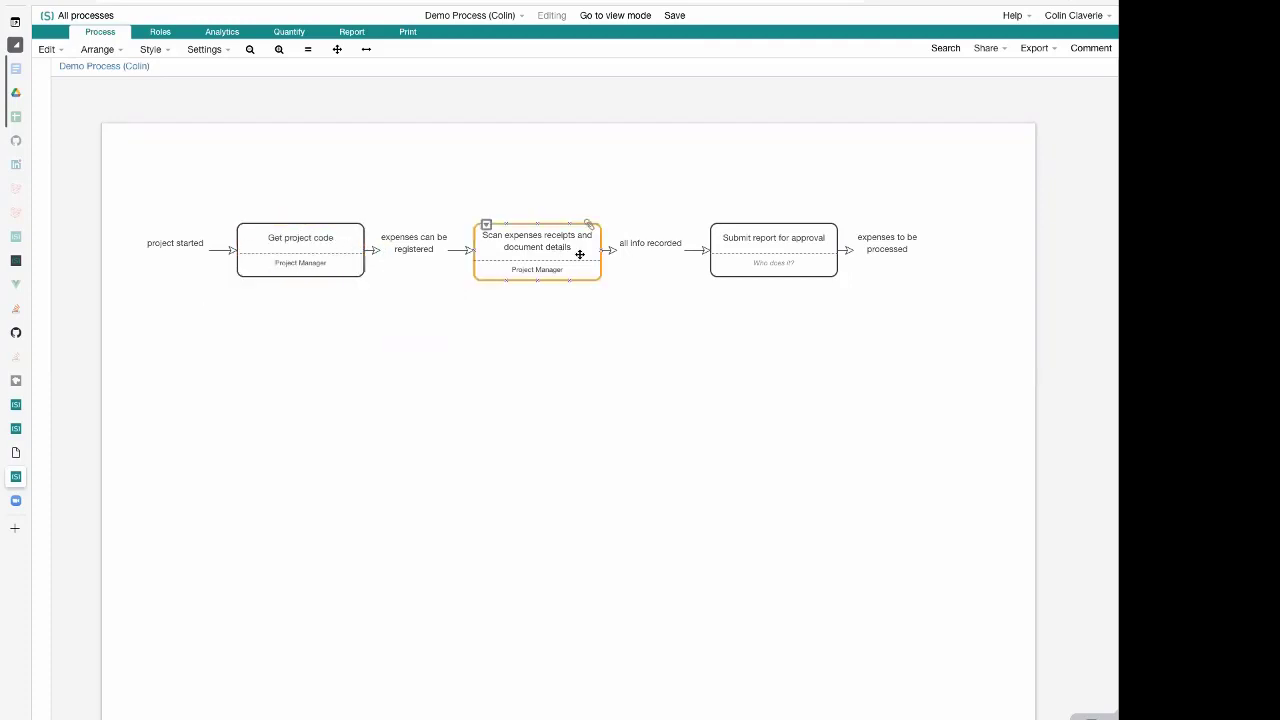
# Assign the existing Project Manager role to the "Submit report for approval" activity and close its editor
pyautogui.click(752, 246)
pyautogui.click(769, 286)
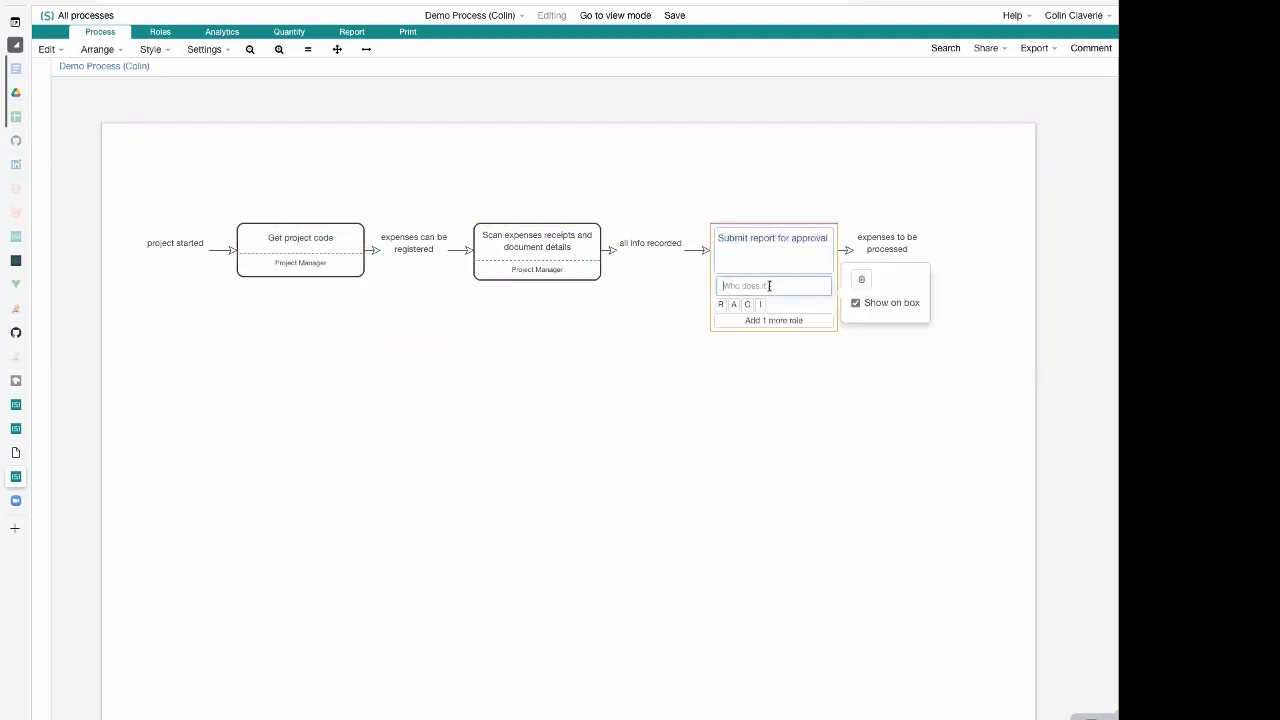
pyautogui.write('Pro')
pyautogui.click(766, 310)
pyautogui.click(629, 331)
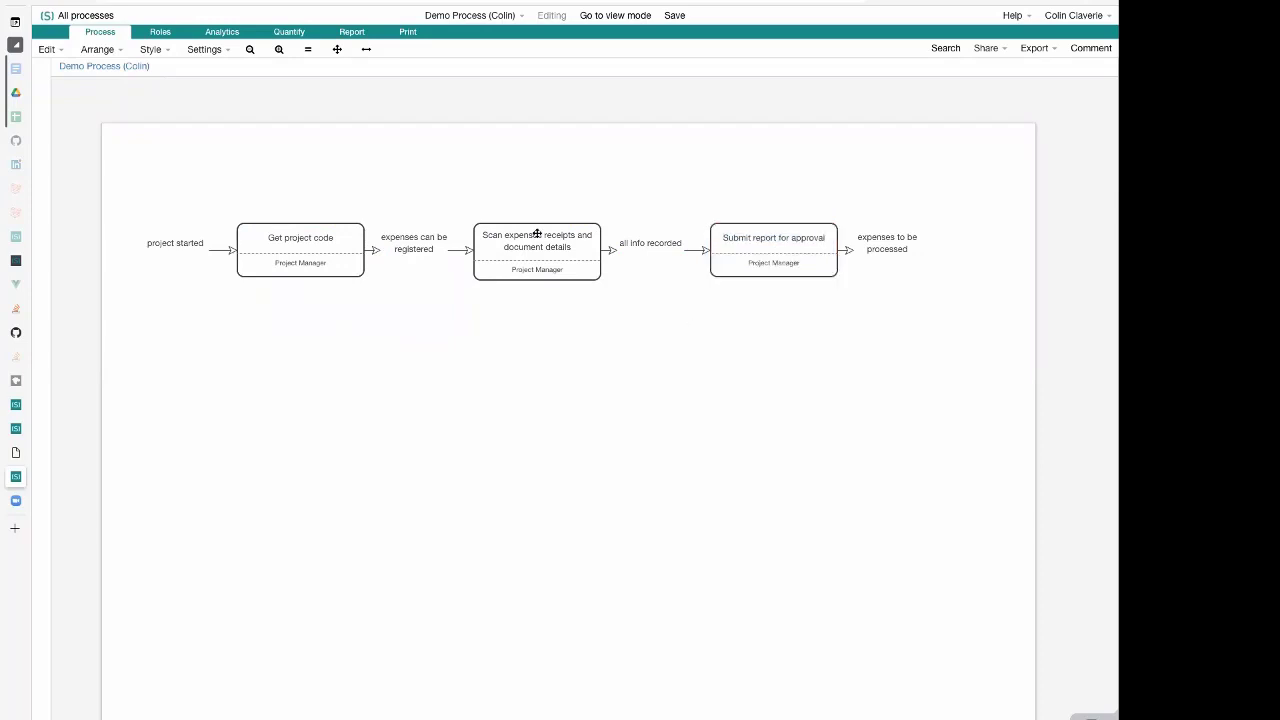
# Open the Role Manager and review the Project Manager role's work activities and handovers with other roles
pyautogui.click(158, 33)
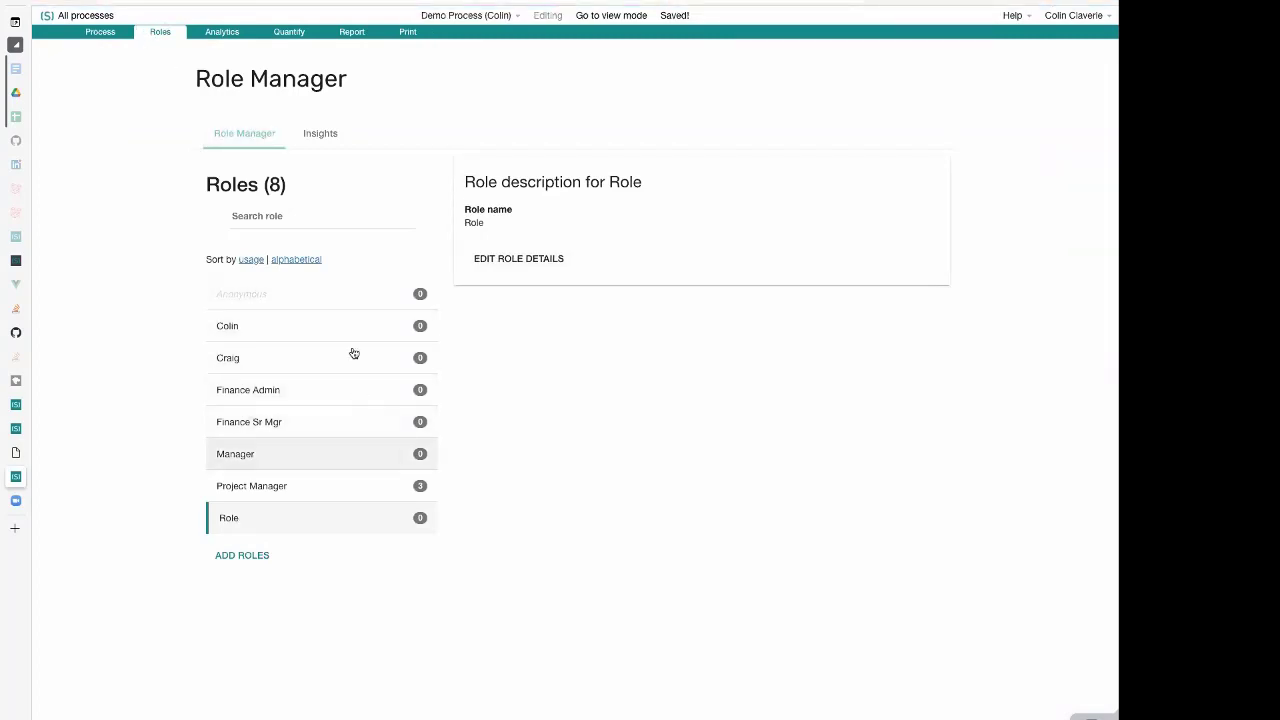
pyautogui.click(364, 492)
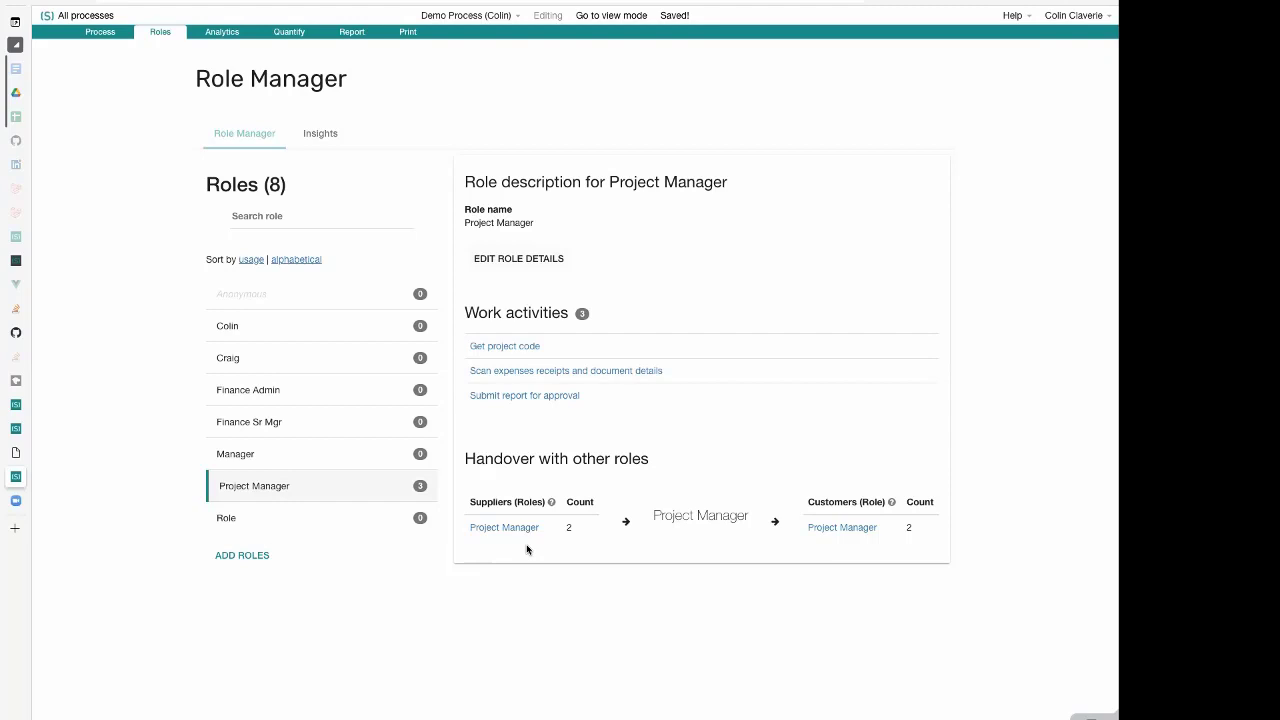
pyautogui.tripleClick(724, 518)
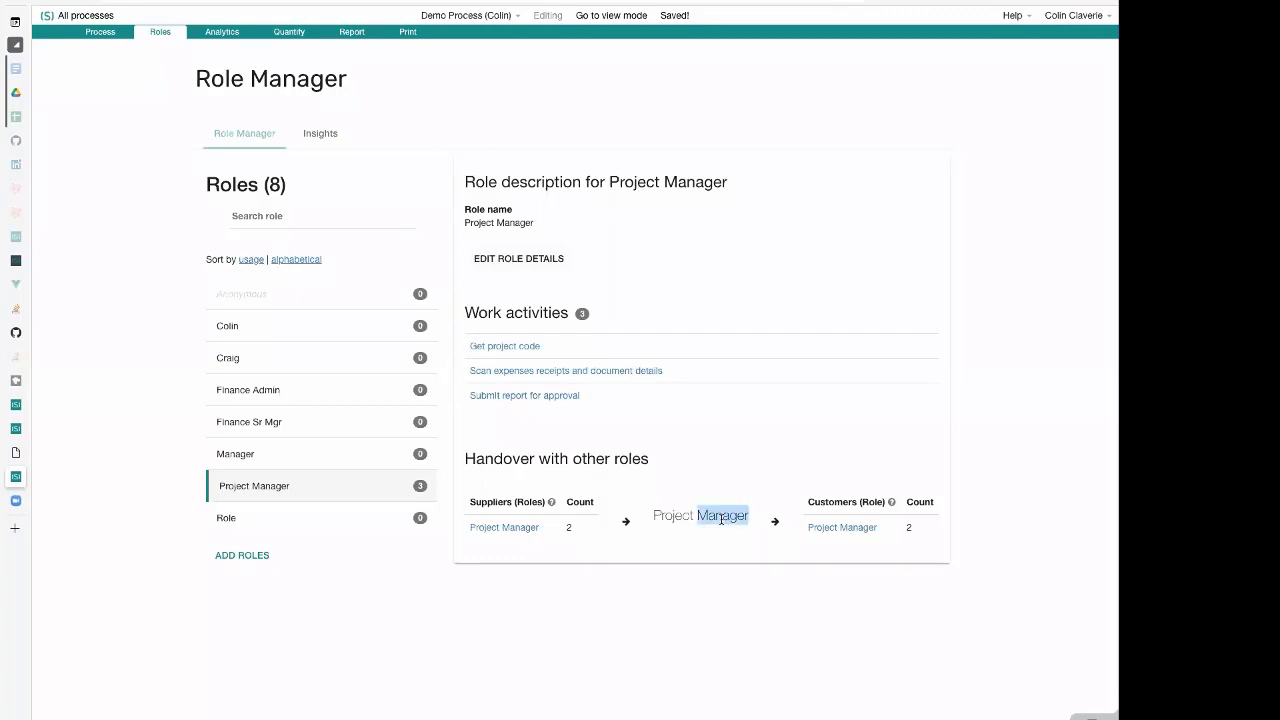
pyautogui.click(736, 518)
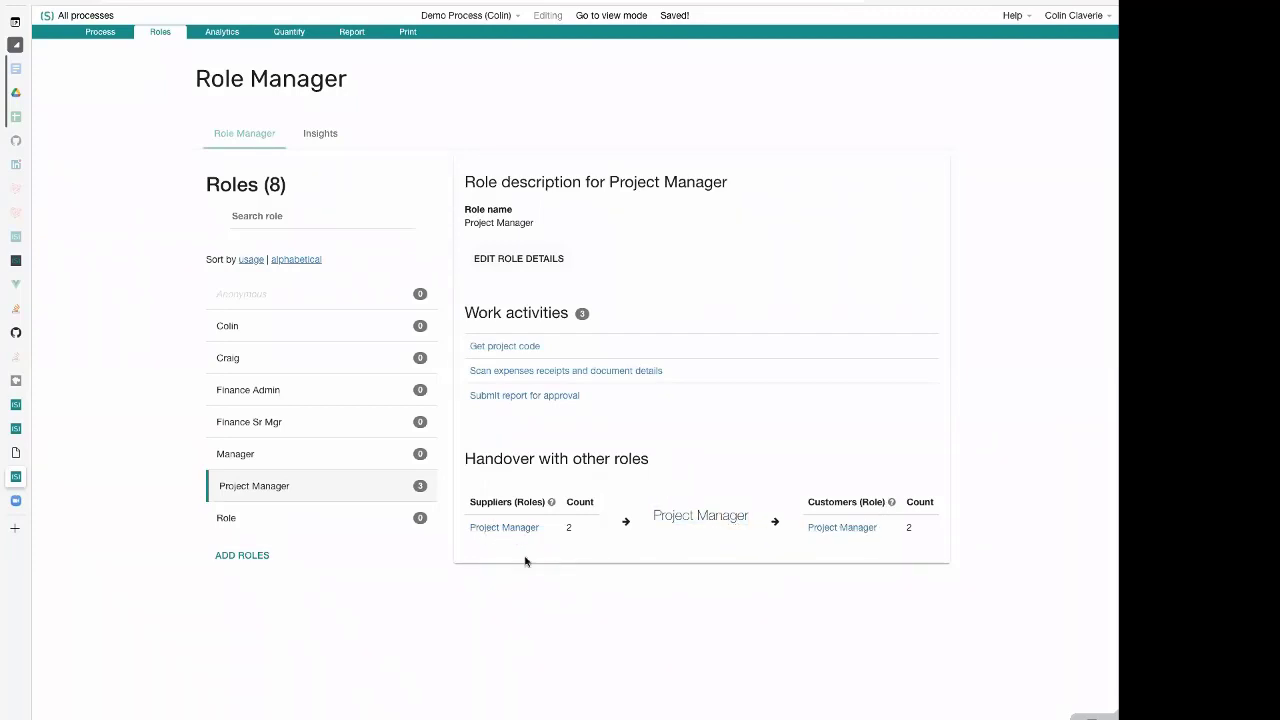
# Rename the Project Manager role to Senior Project Manager in the role details, saving the change
pyautogui.click(540, 259)
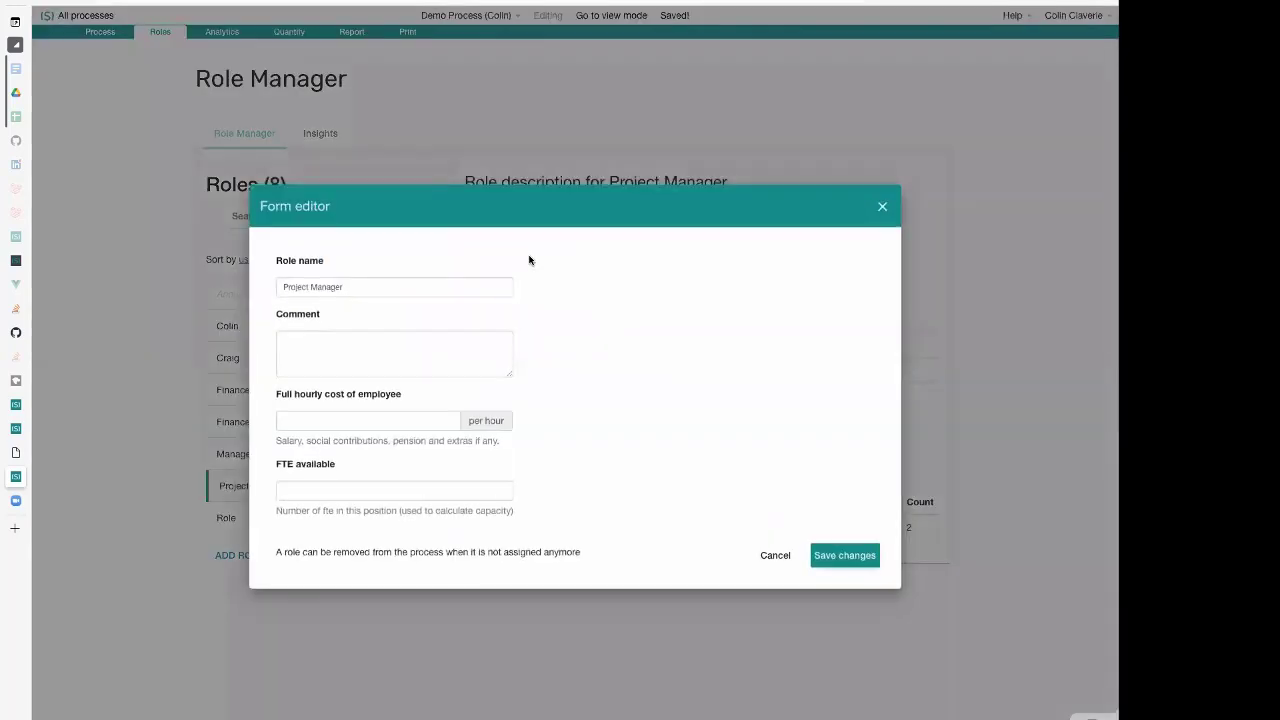
pyautogui.click(438, 288)
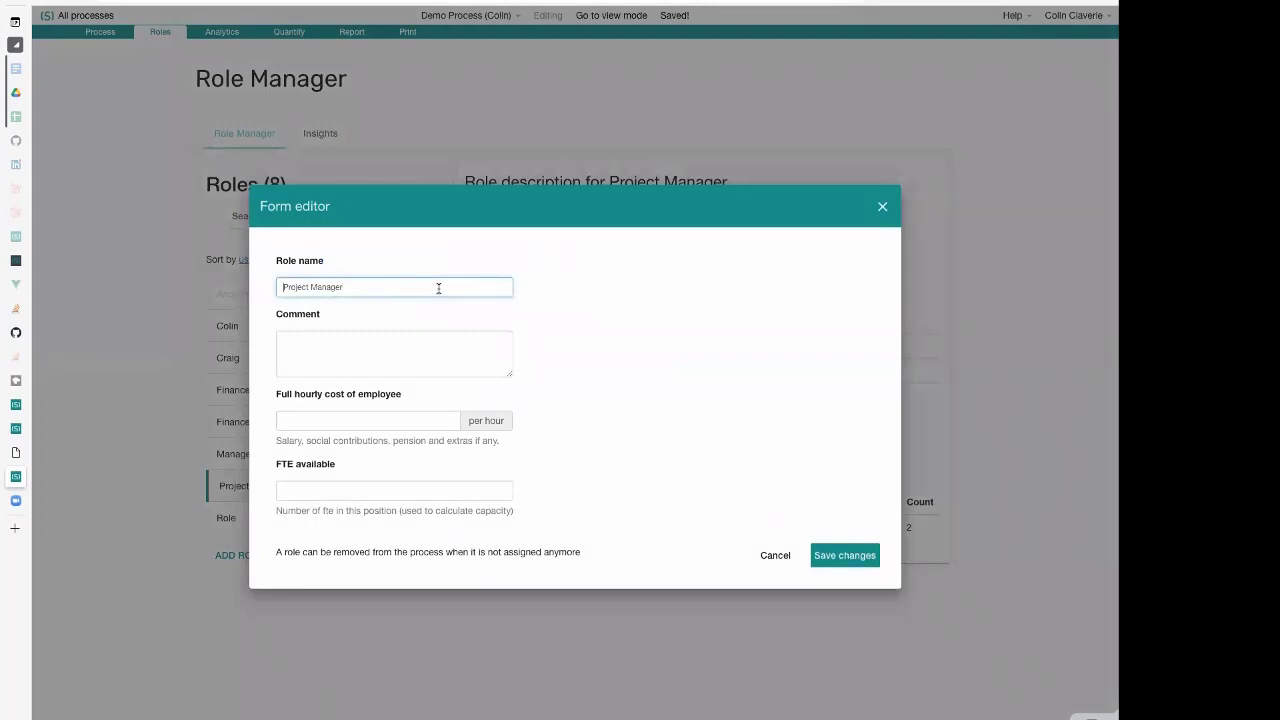
pyautogui.write('Senior')
pyautogui.click(845, 555)
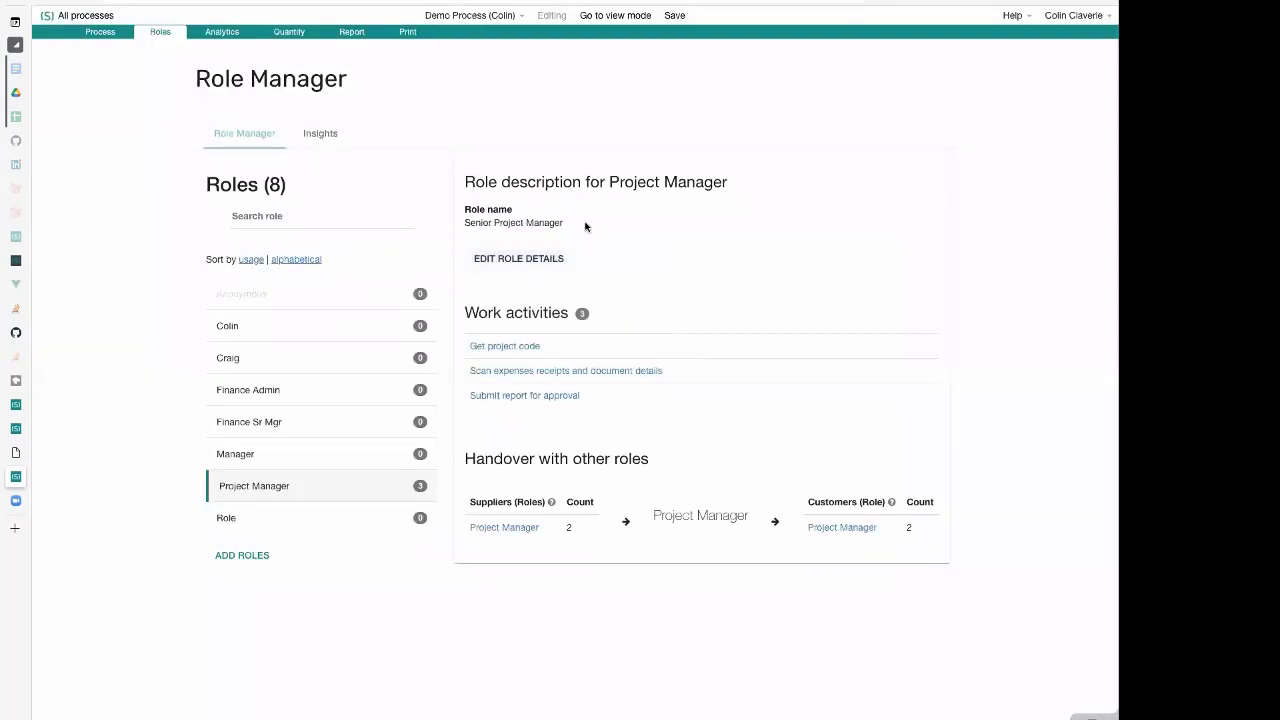
pyautogui.click(341, 463)
pyautogui.click(360, 491)
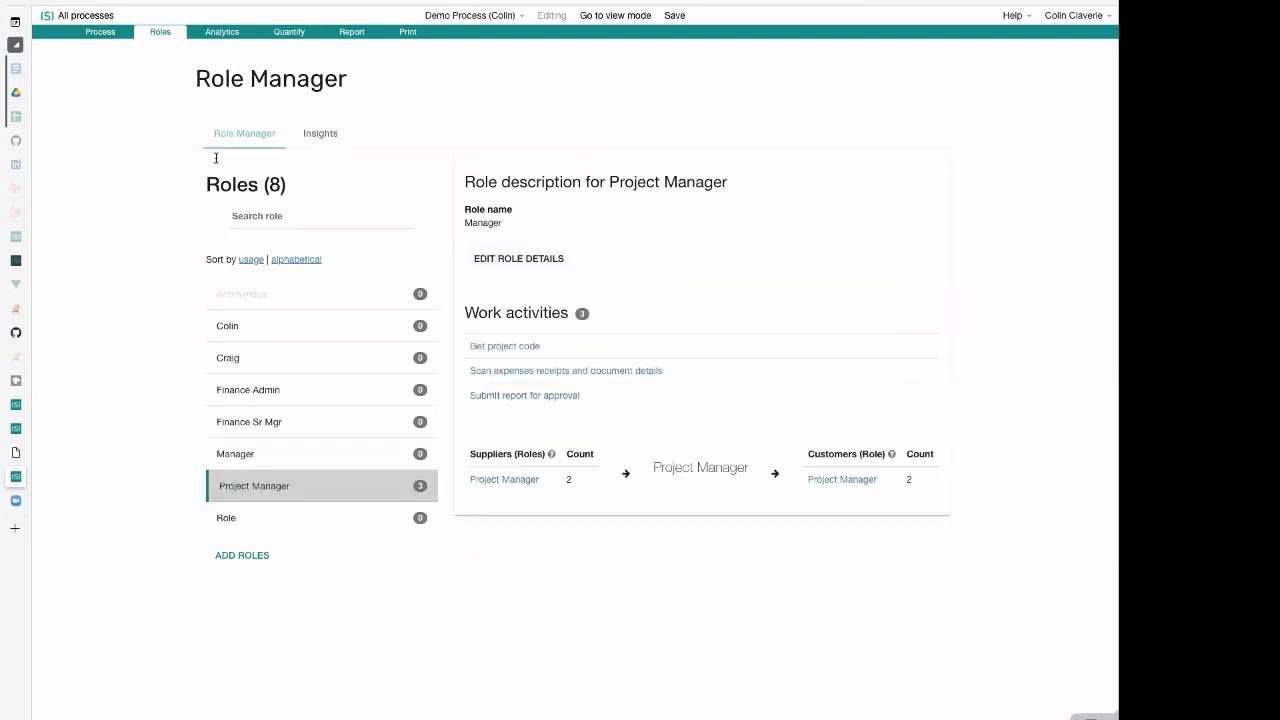
# Return to the process diagram and refresh the role label on all three activities by opening and closing each one
pyautogui.click(100, 36)
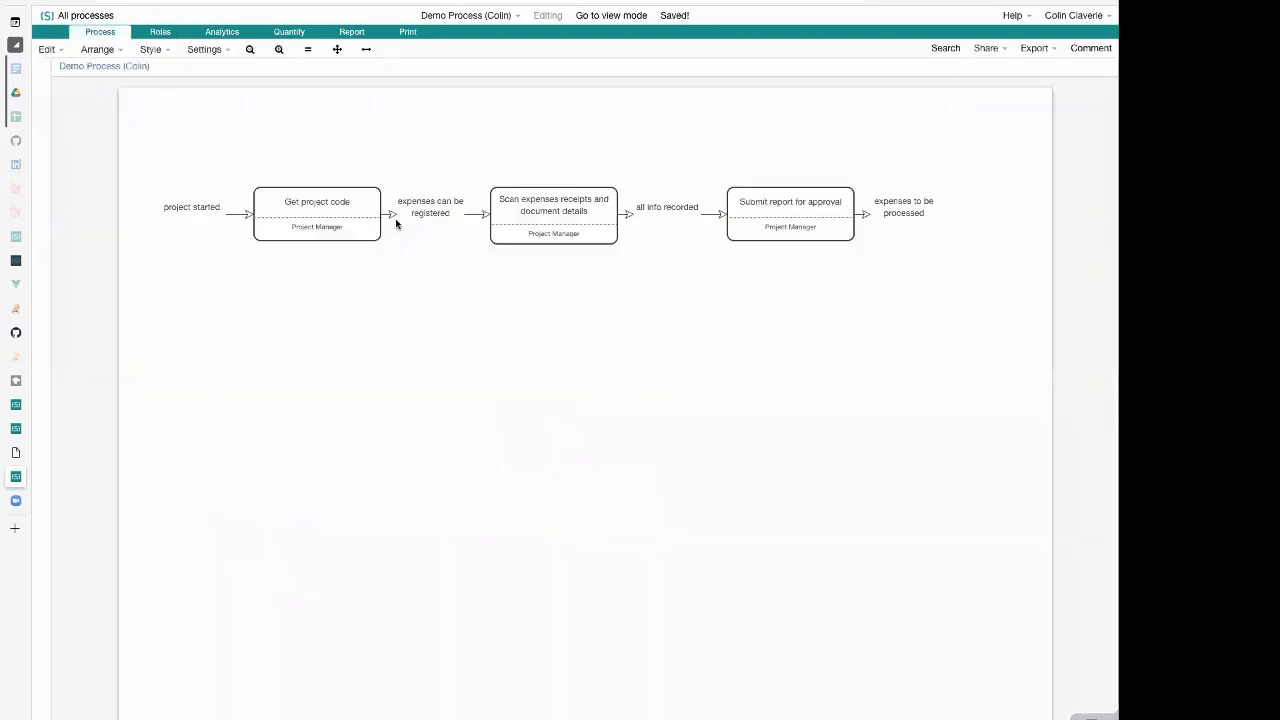
pyautogui.doubleClick(311, 208)
pyautogui.click(481, 319)
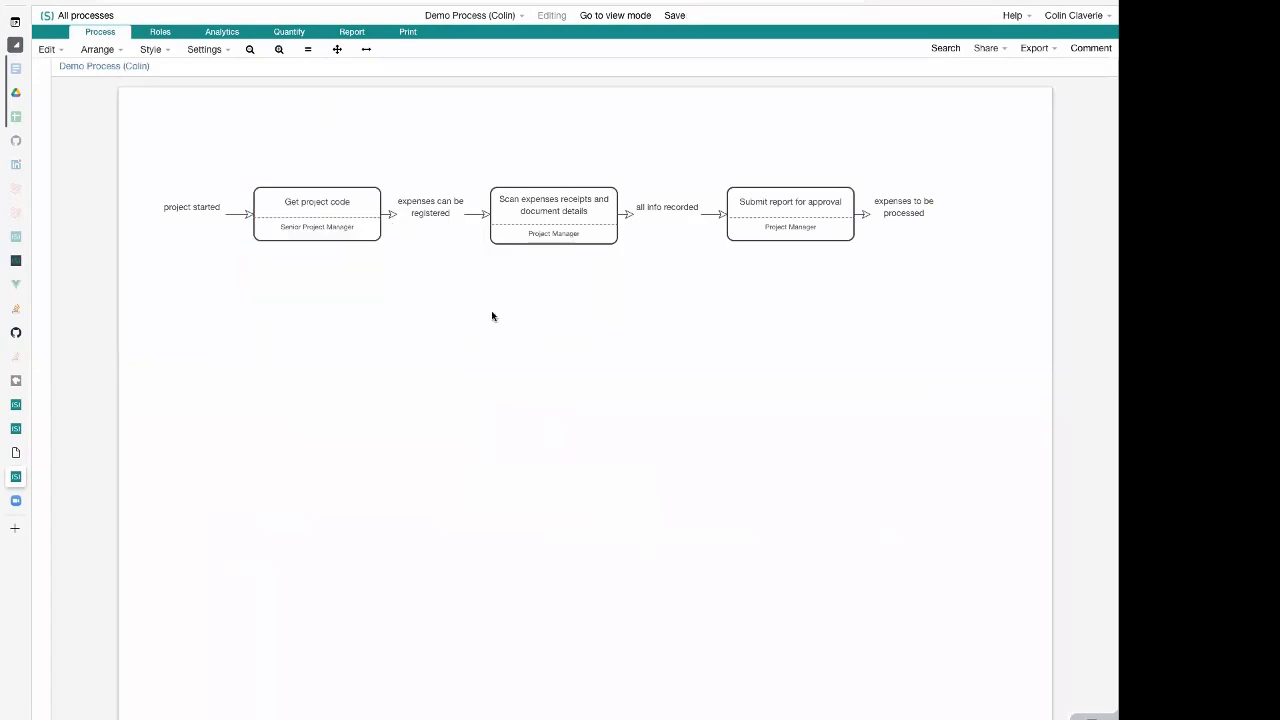
pyautogui.doubleClick(570, 212)
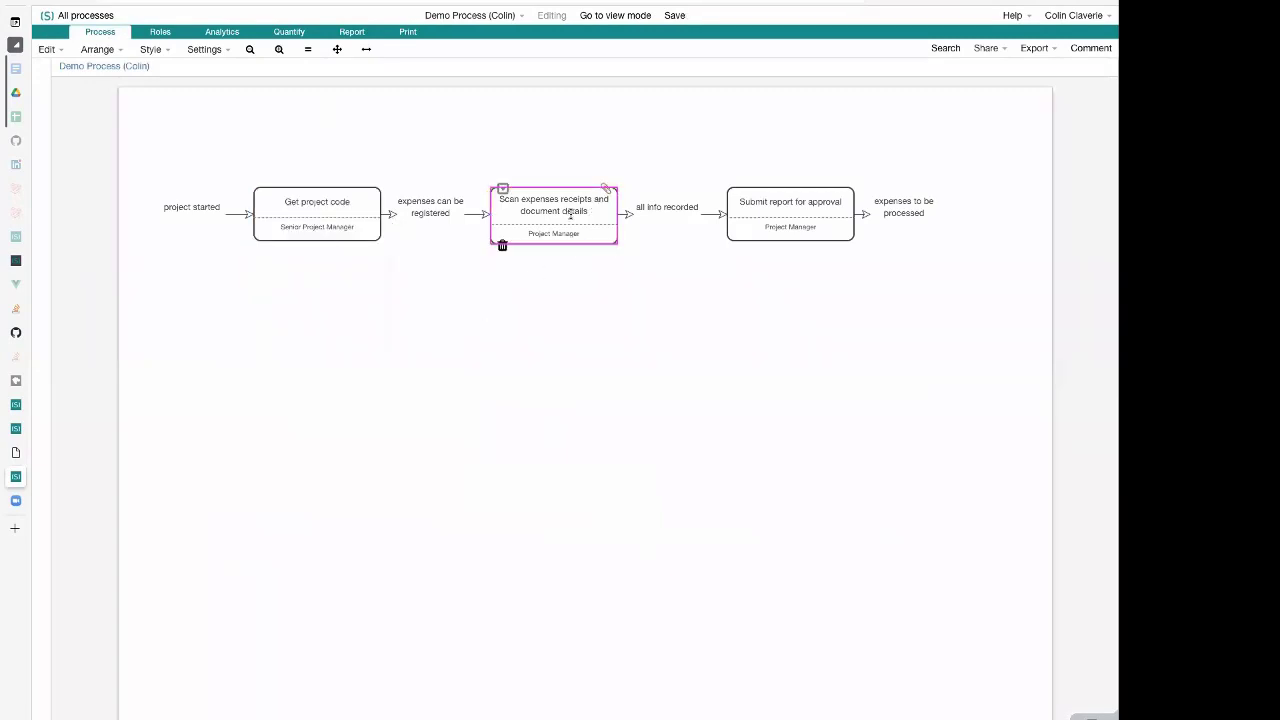
pyautogui.click(706, 291)
pyautogui.doubleClick(836, 206)
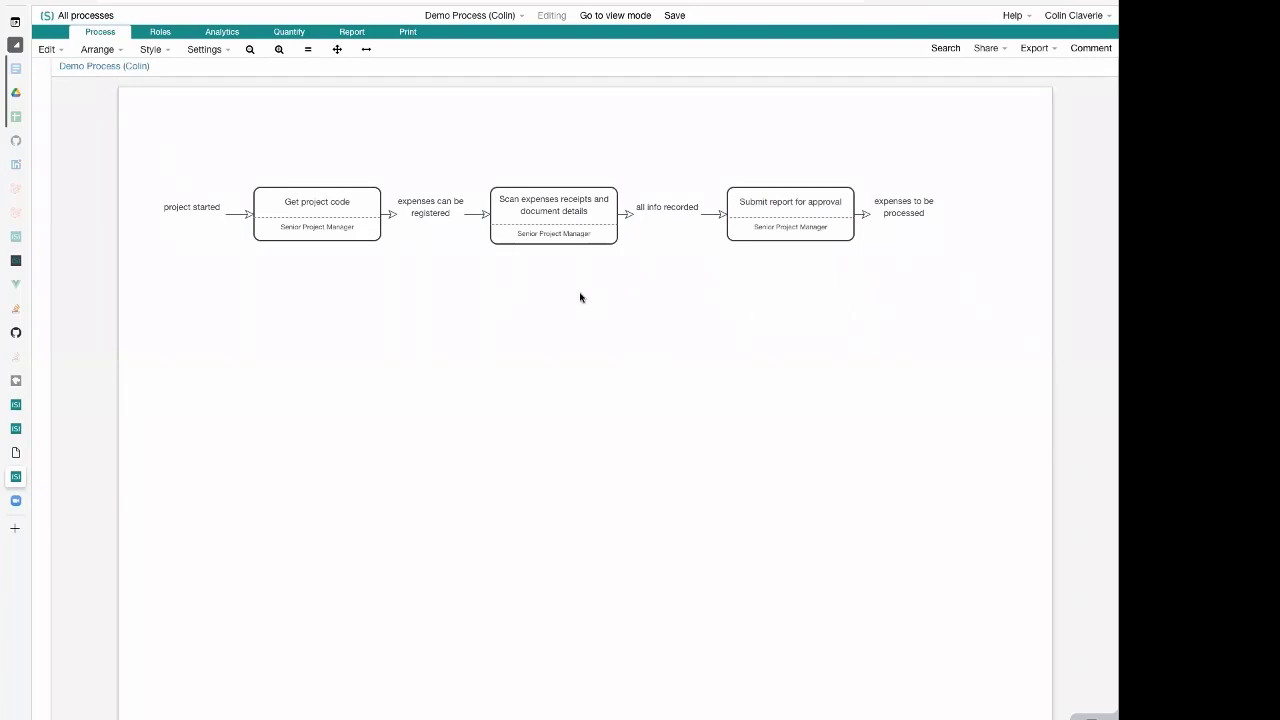
# Examine the RACI responsibility options for Senior Project Manager on the "Get project code" activity, leaving them unchanged
pyautogui.click(303, 214)
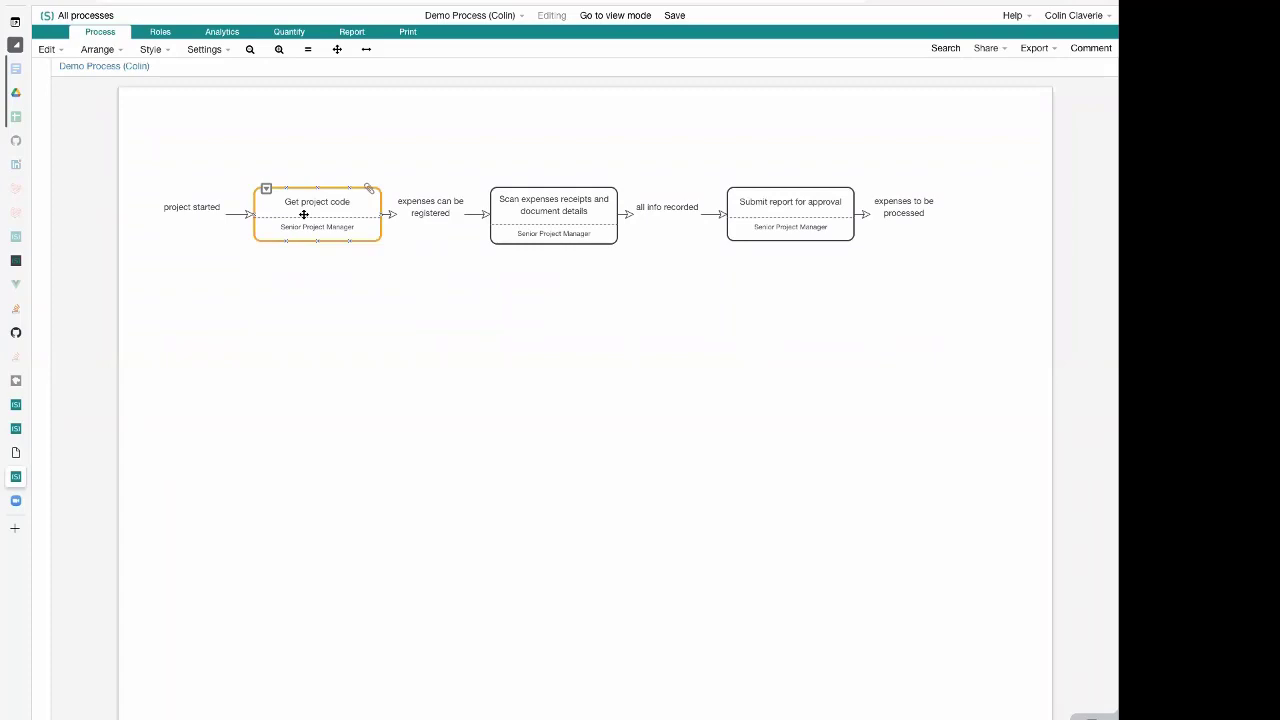
pyautogui.doubleClick(303, 214)
pyautogui.click(361, 254)
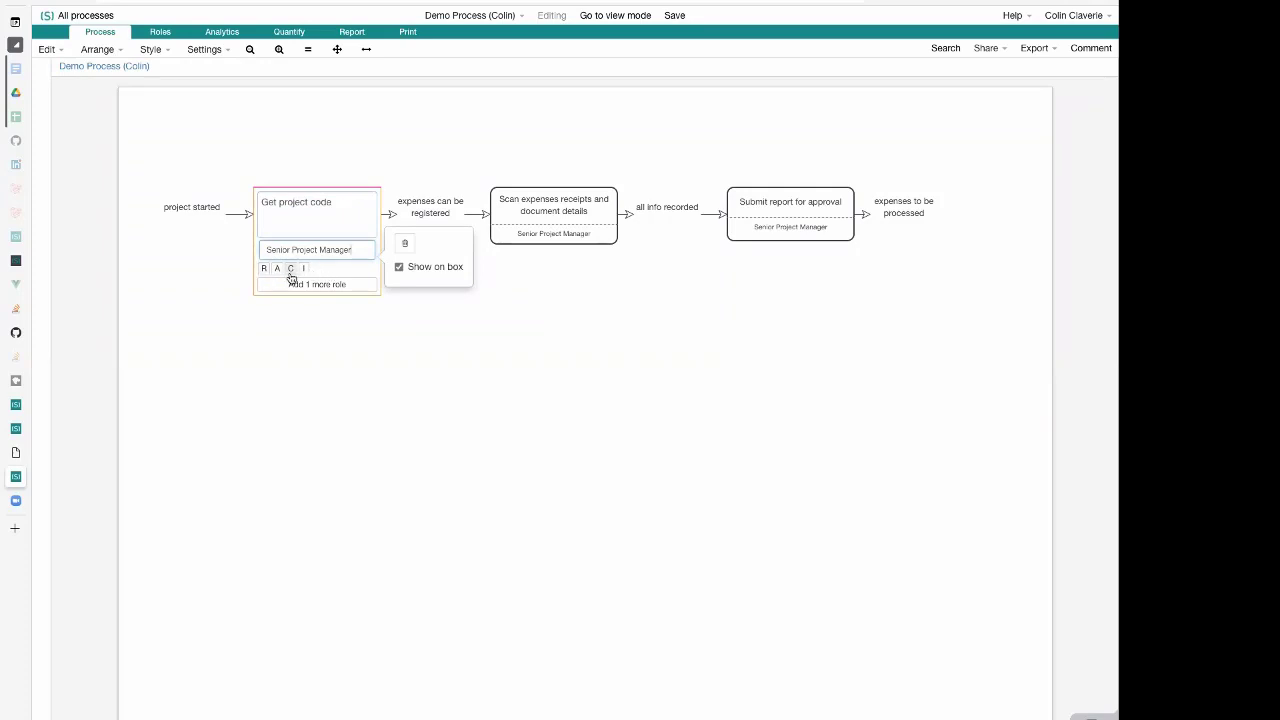
pyautogui.click(237, 277)
pyautogui.click(352, 221)
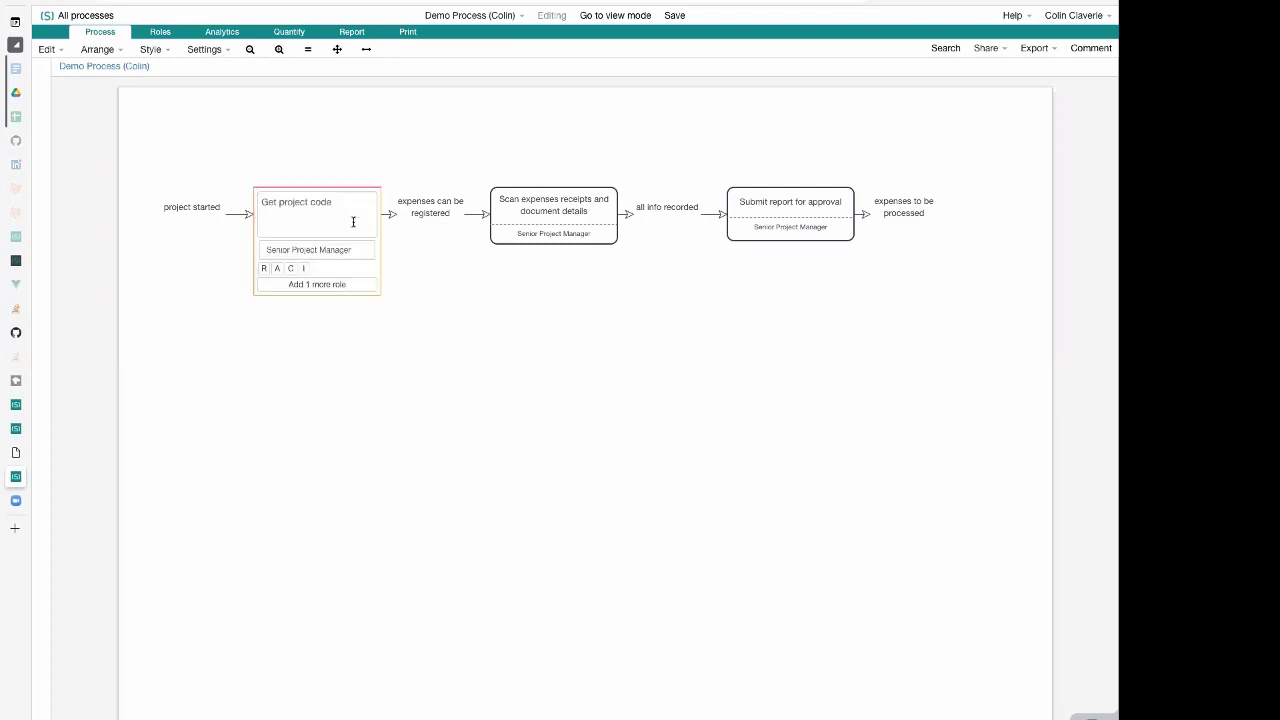
pyautogui.click(351, 253)
pyautogui.click(213, 256)
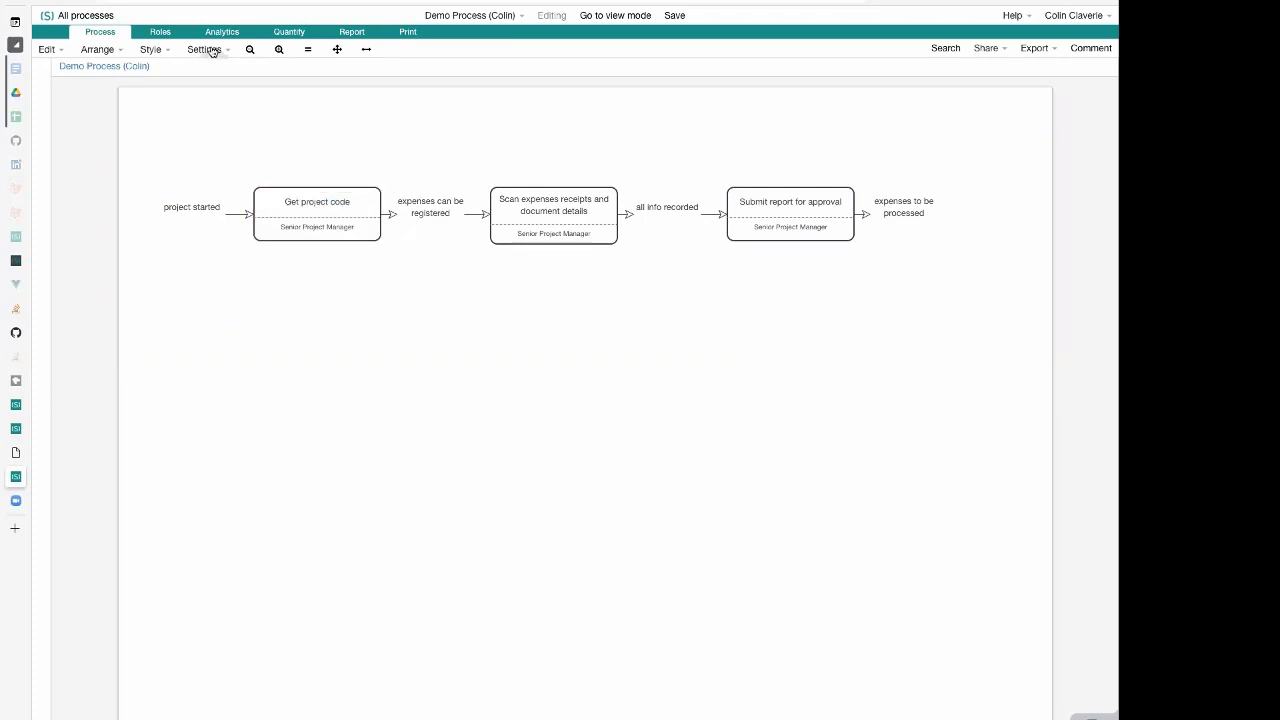
# Change the process's responsibilities model to the RATSI preset and apply it
pyautogui.click(211, 50)
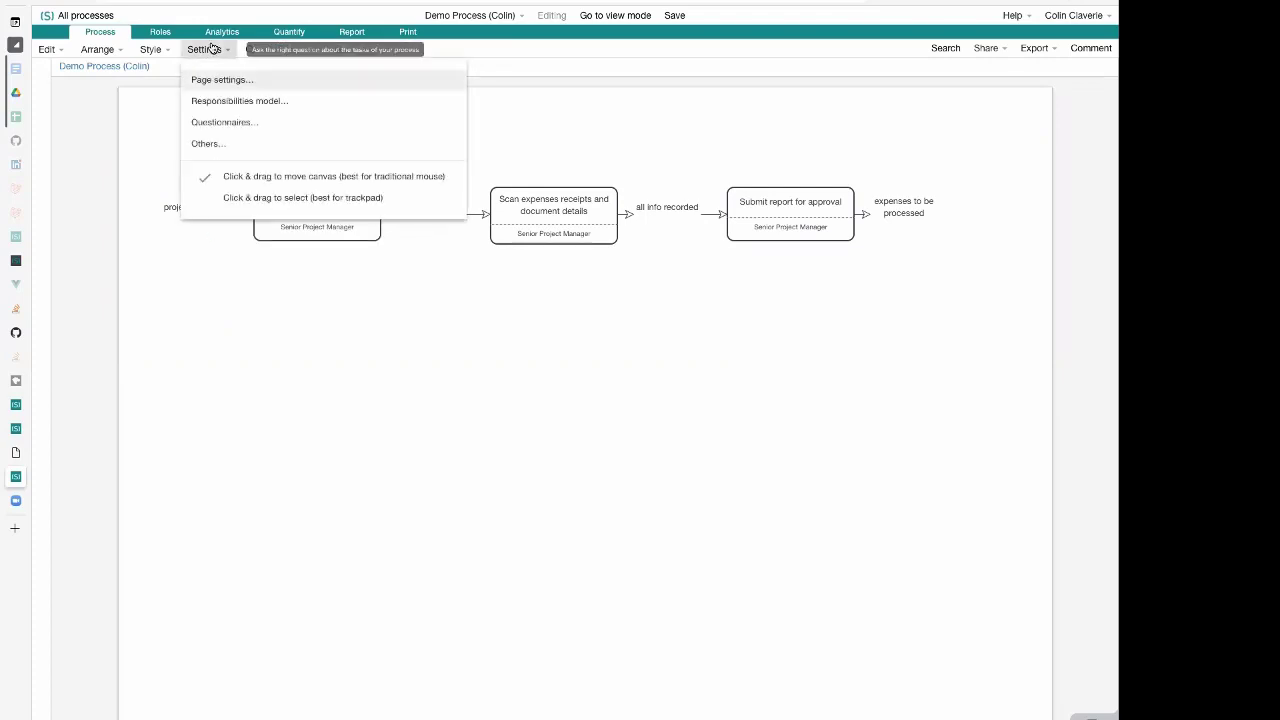
pyautogui.click(245, 102)
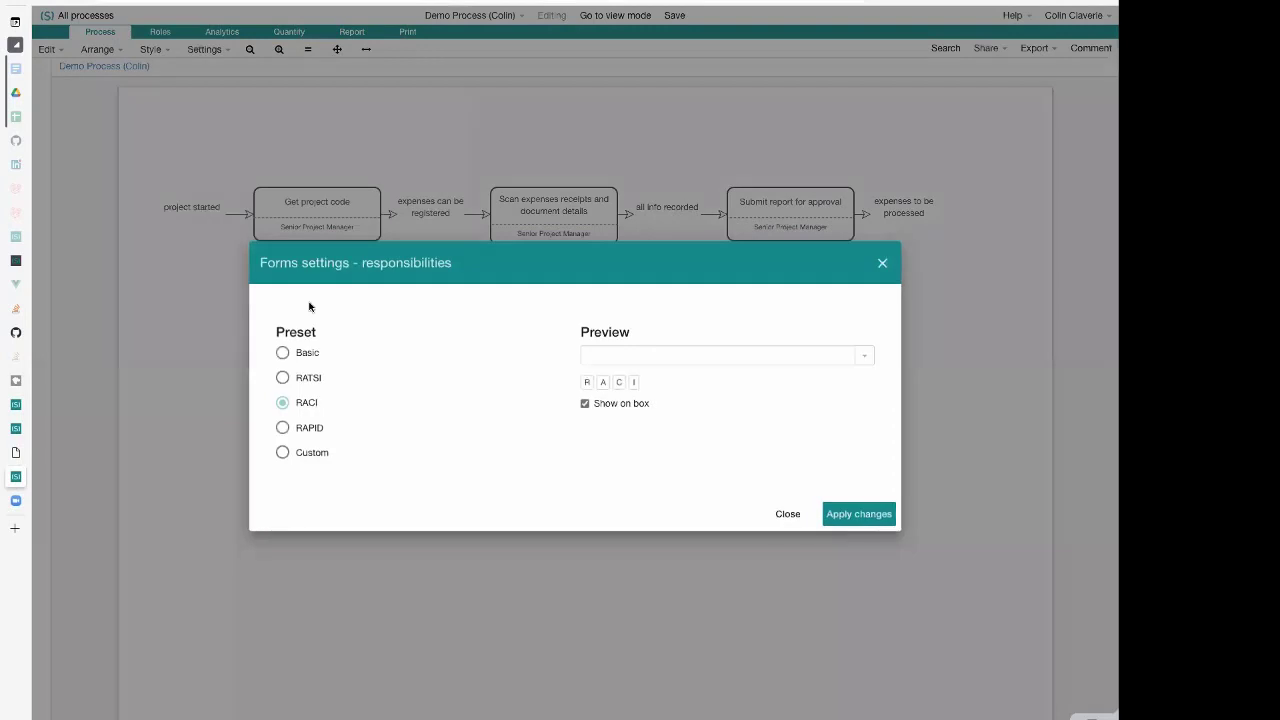
pyautogui.click(310, 382)
pyautogui.click(851, 516)
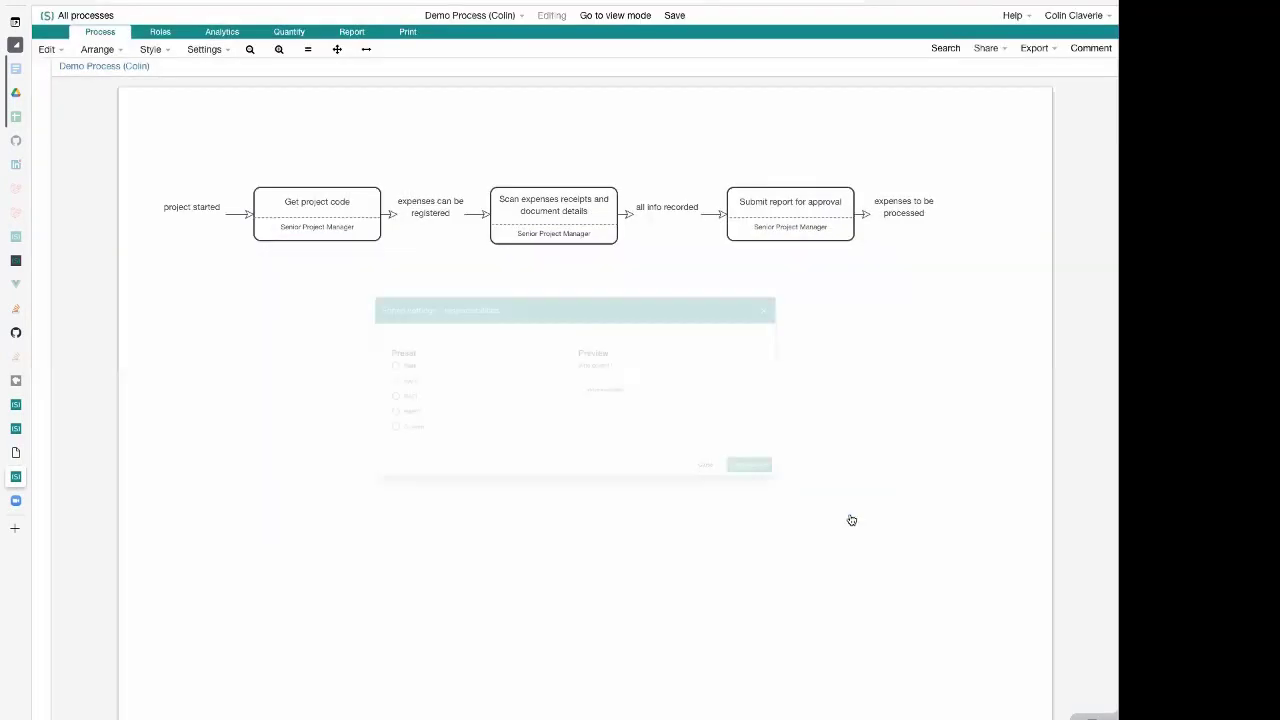
# Add the existing Finance Admin role as a second role on the "Get project code" activity
pyautogui.click(325, 198)
pyautogui.click(329, 209)
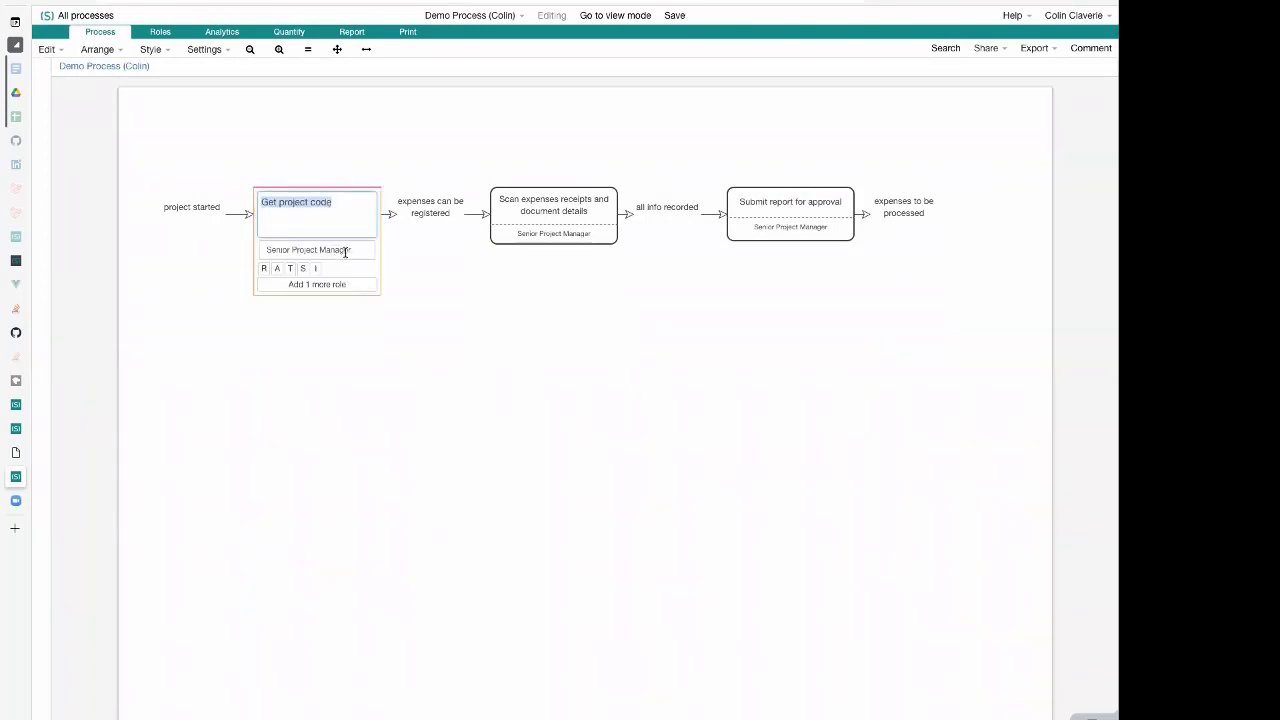
pyautogui.click(346, 251)
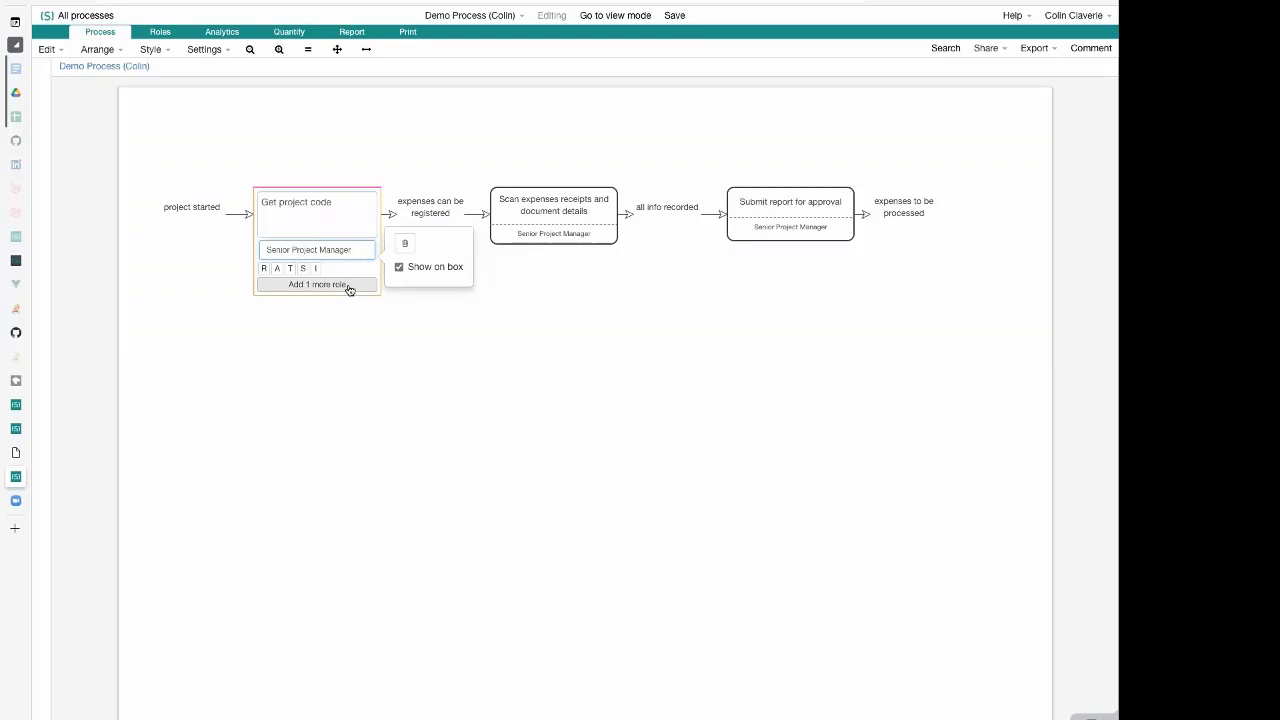
pyautogui.click(348, 286)
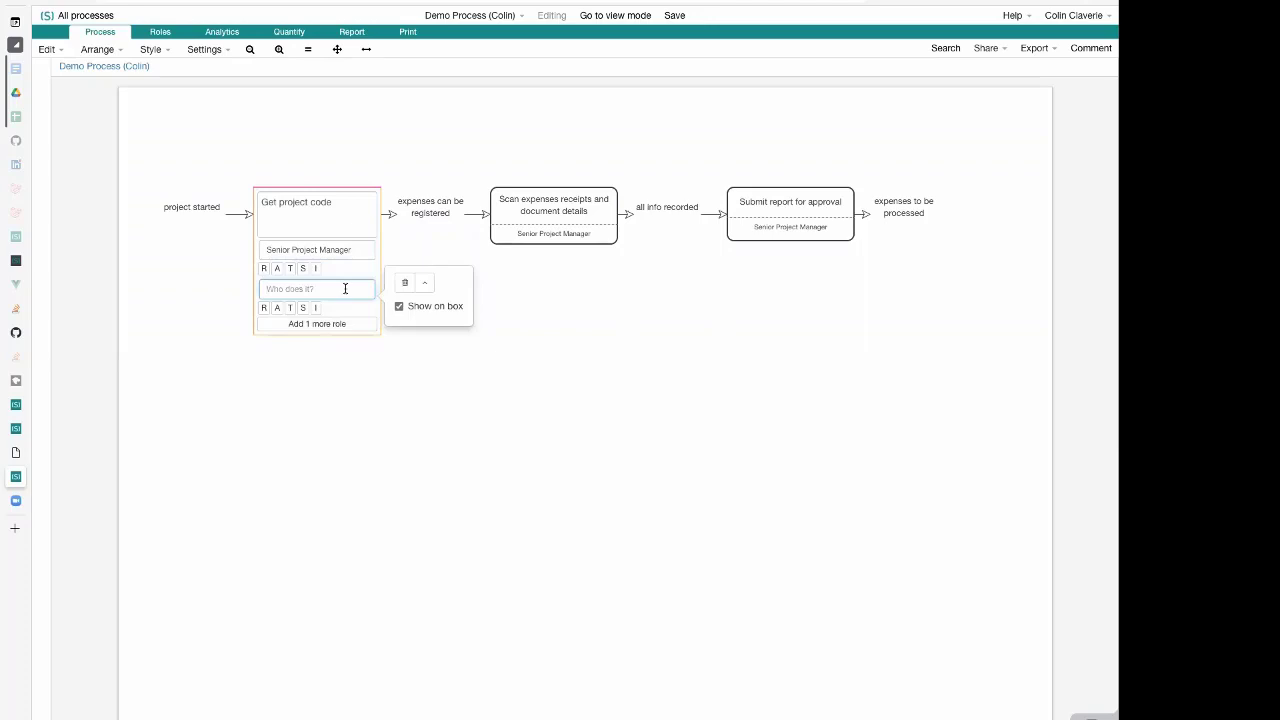
pyautogui.write('Admin')
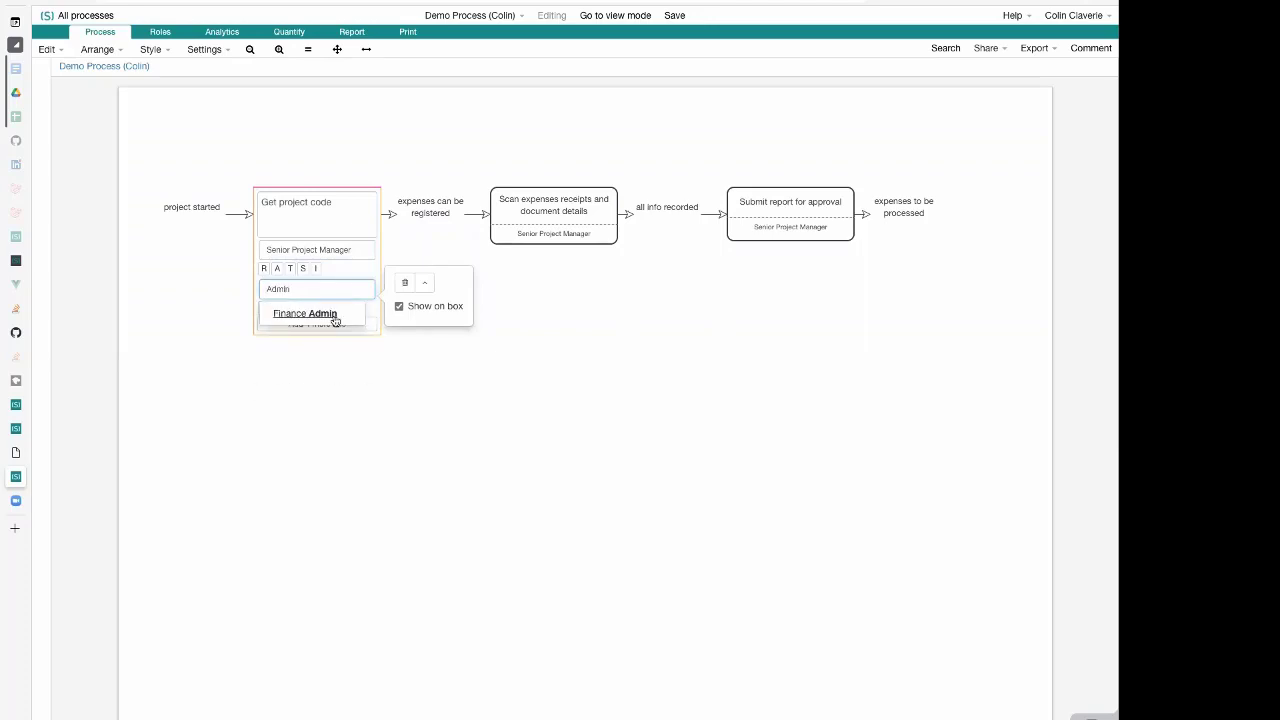
pyautogui.click(330, 314)
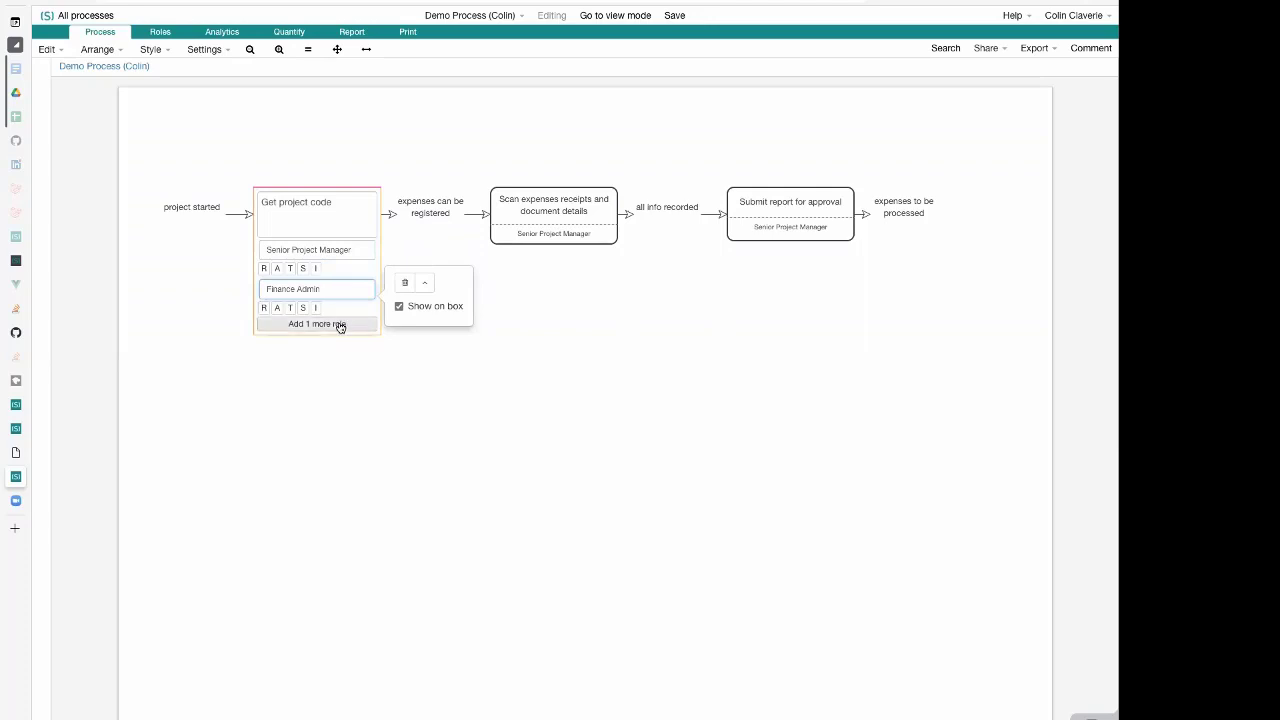
# Add a third role named Assistant to the "Get project code" activity and close its editor
pyautogui.click(337, 325)
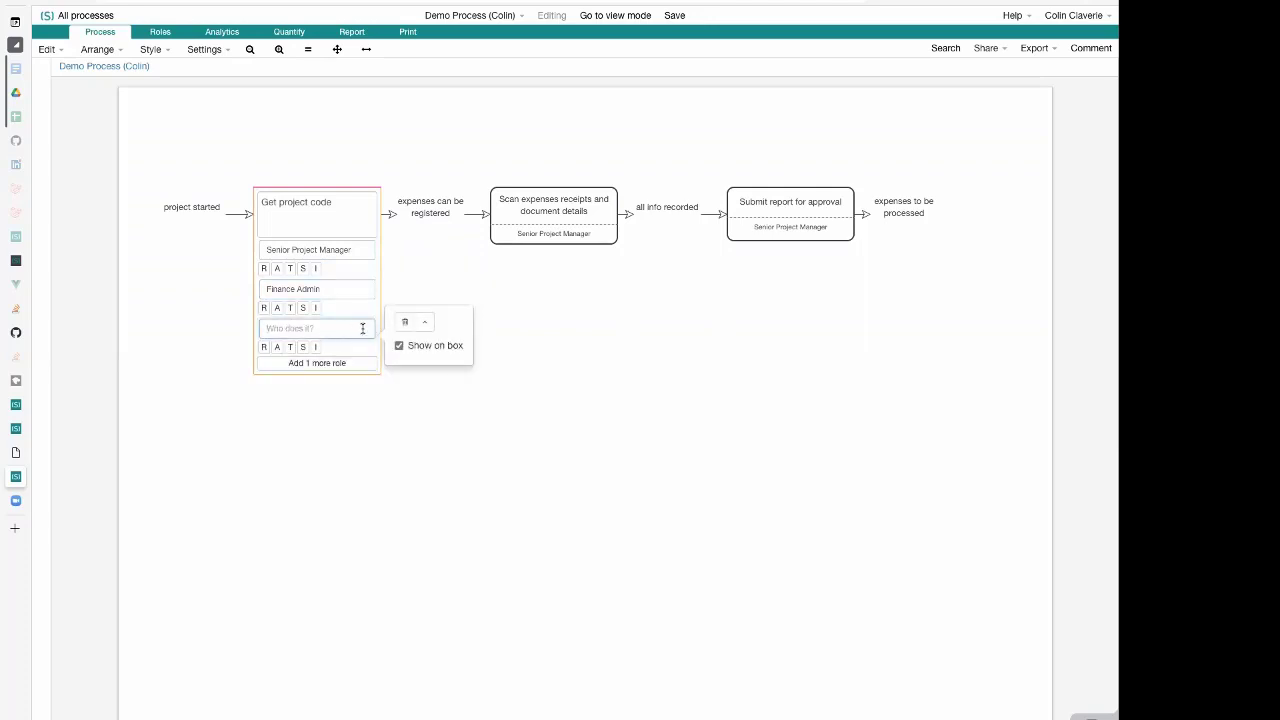
pyautogui.write('A')
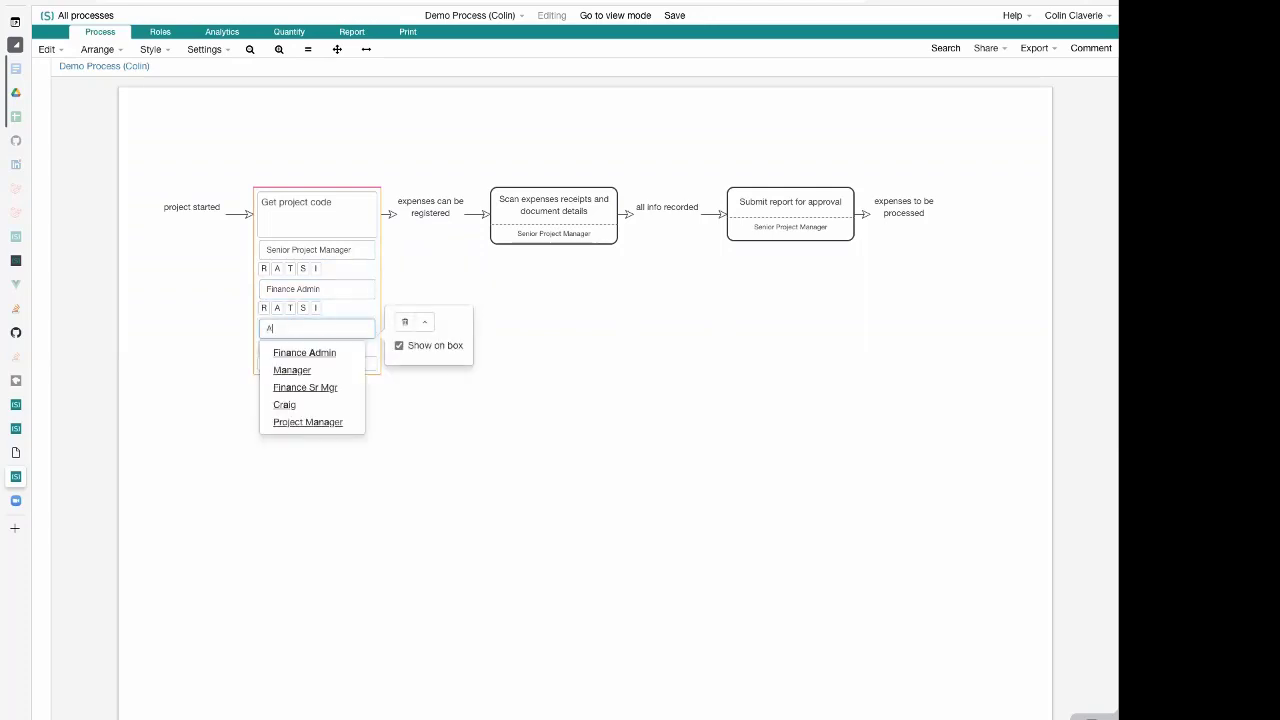
pyautogui.write('ssistant')
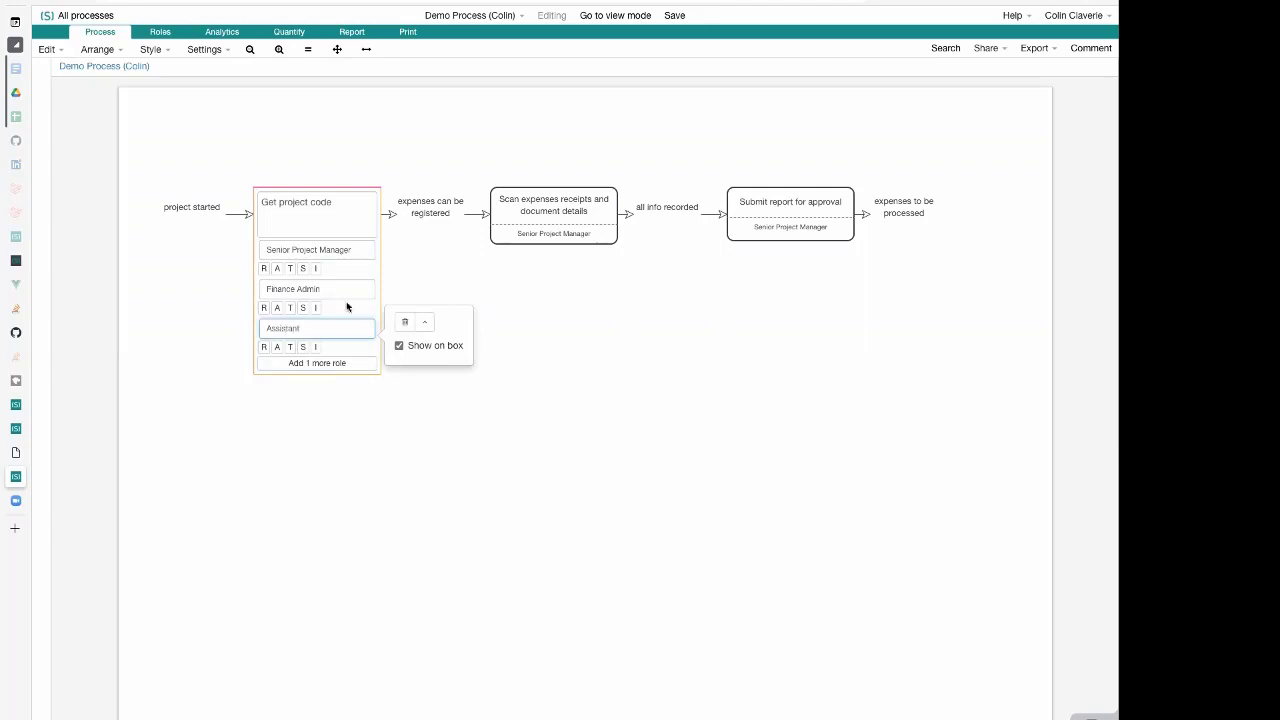
pyautogui.click(222, 350)
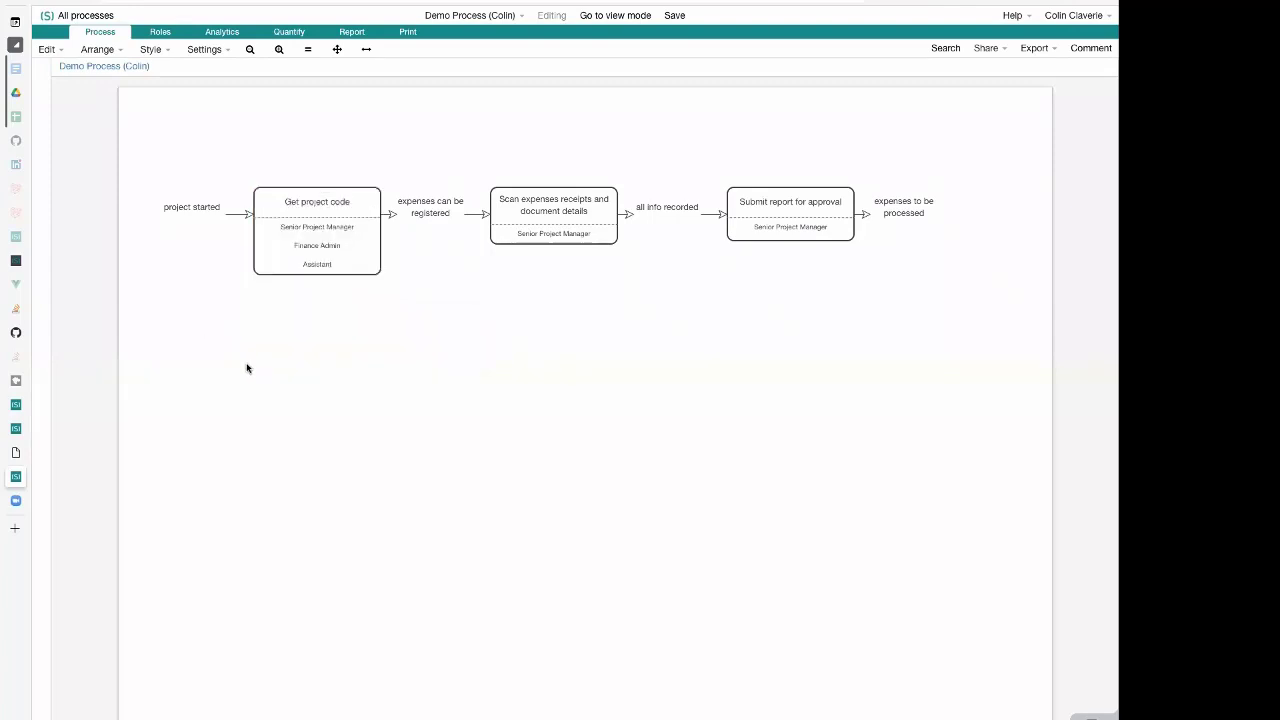
# On the "Get project code" activity, tag Senior Project Manager with R, Finance Admin with S and Assistant with I
pyautogui.click(327, 223)
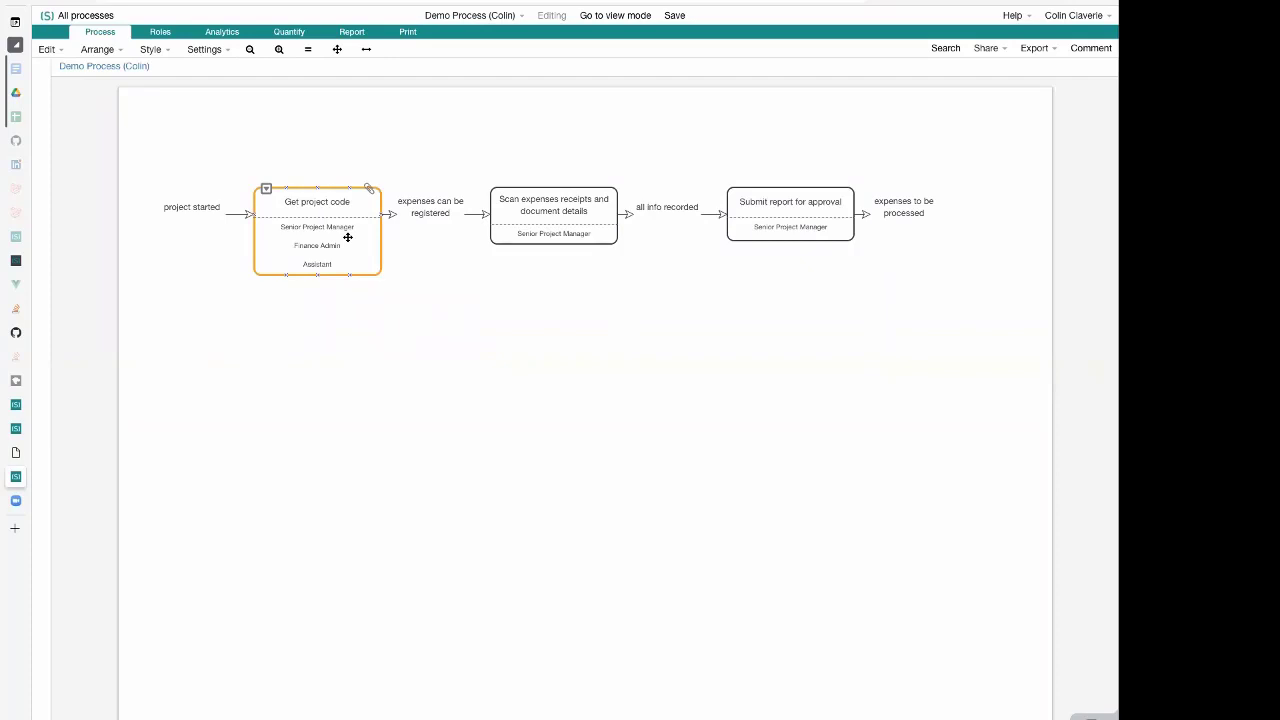
pyautogui.click(347, 237)
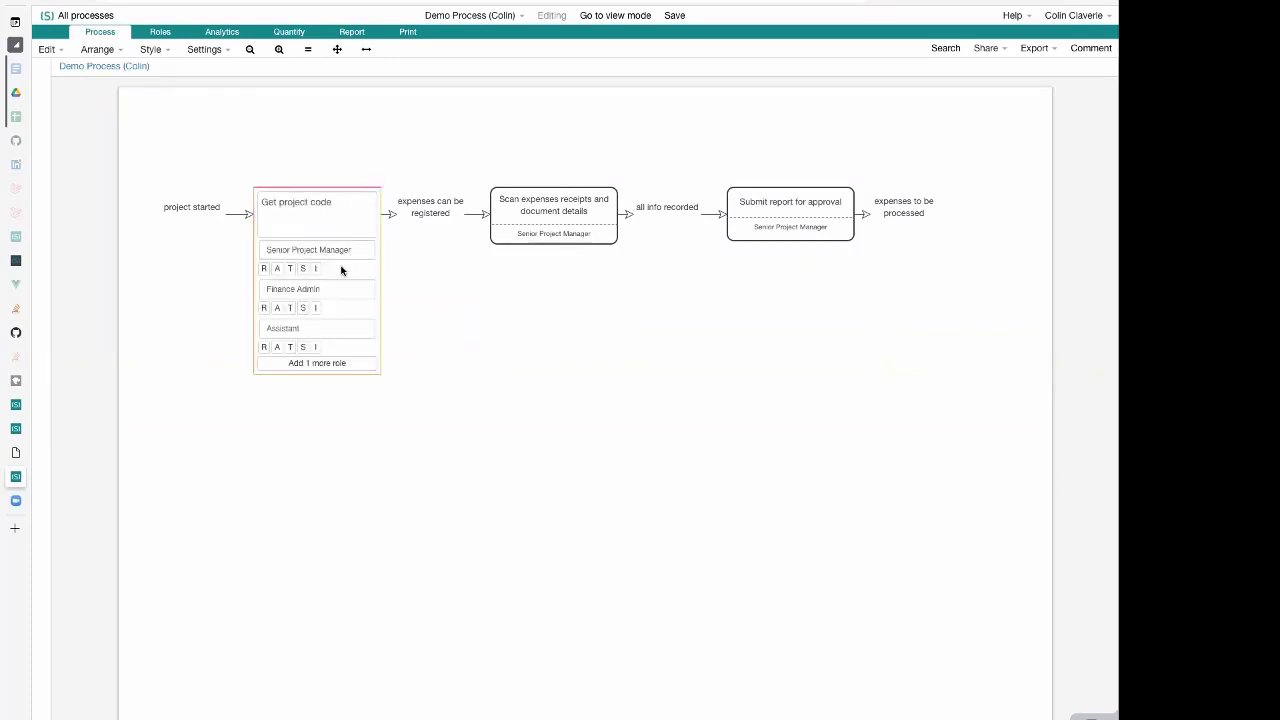
pyautogui.click(349, 250)
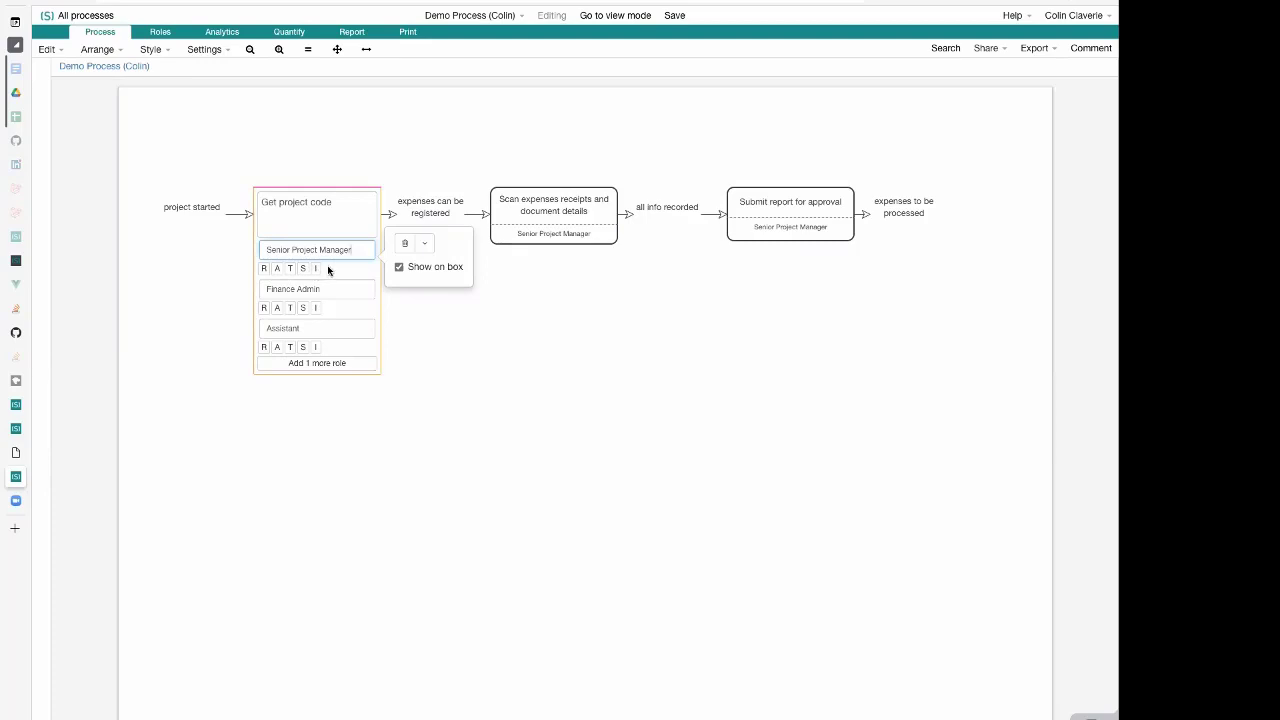
pyautogui.click(264, 270)
pyautogui.click(265, 270)
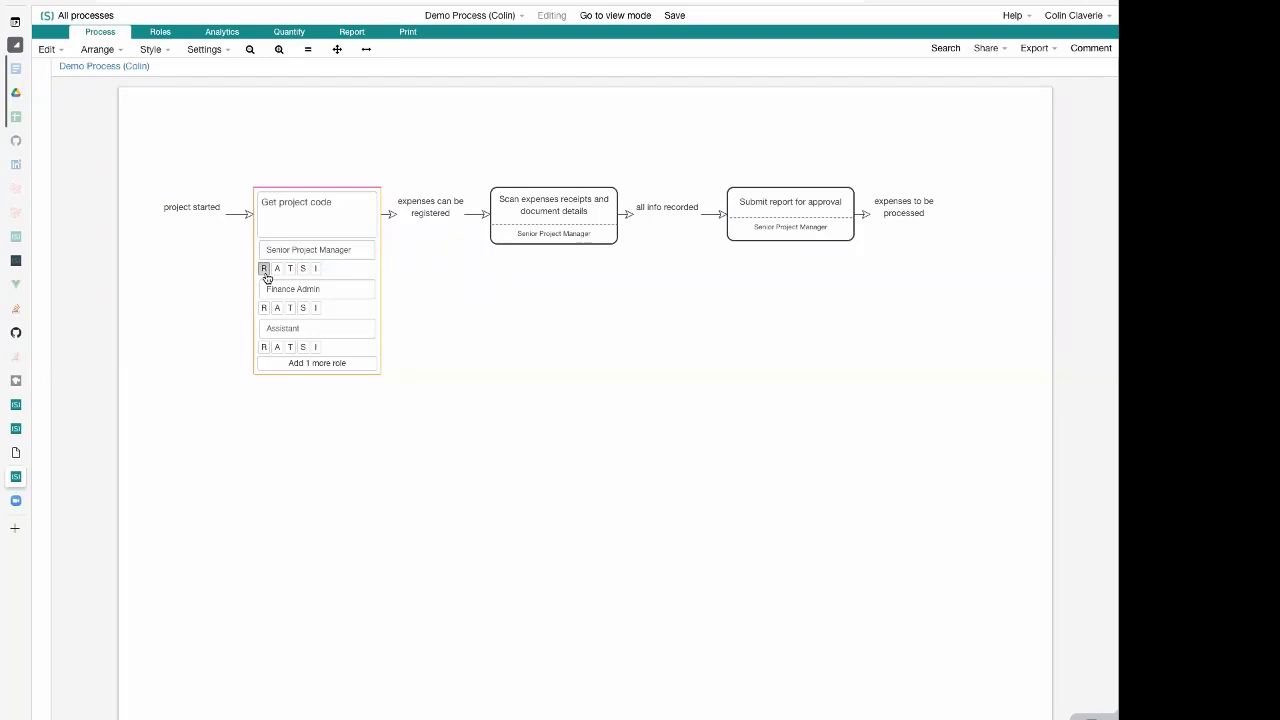
pyautogui.click(305, 309)
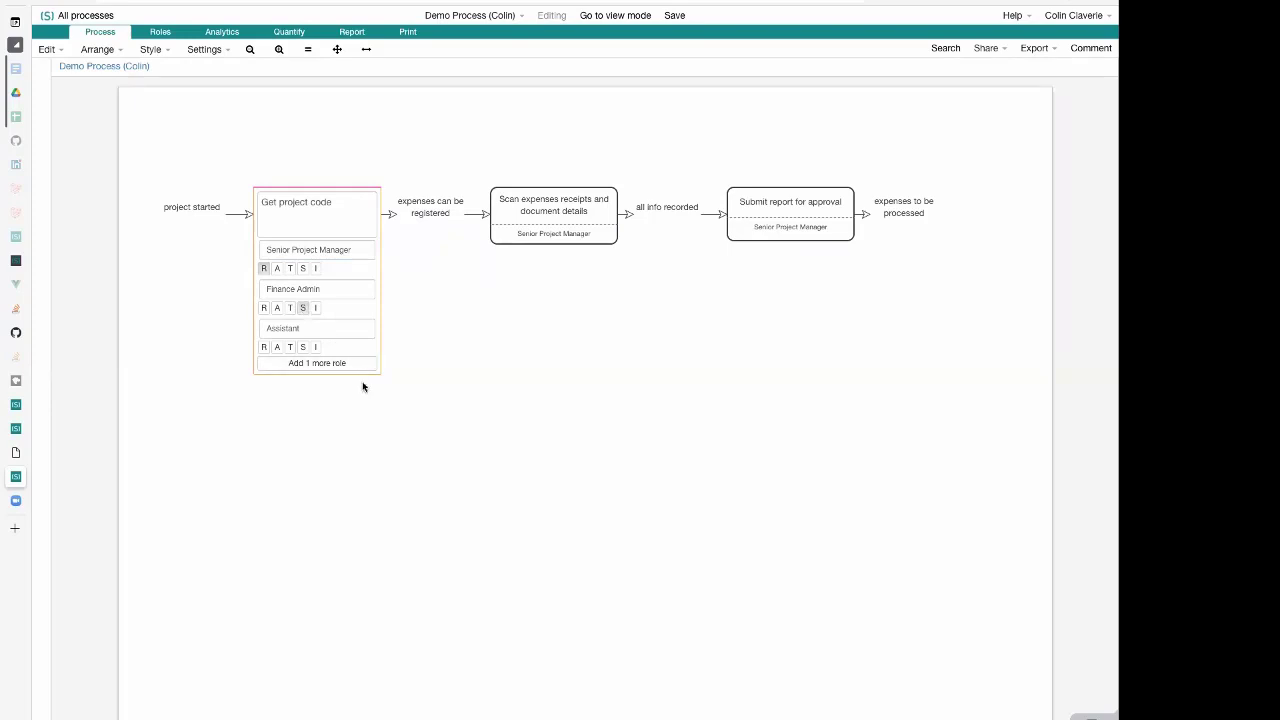
pyautogui.click(316, 347)
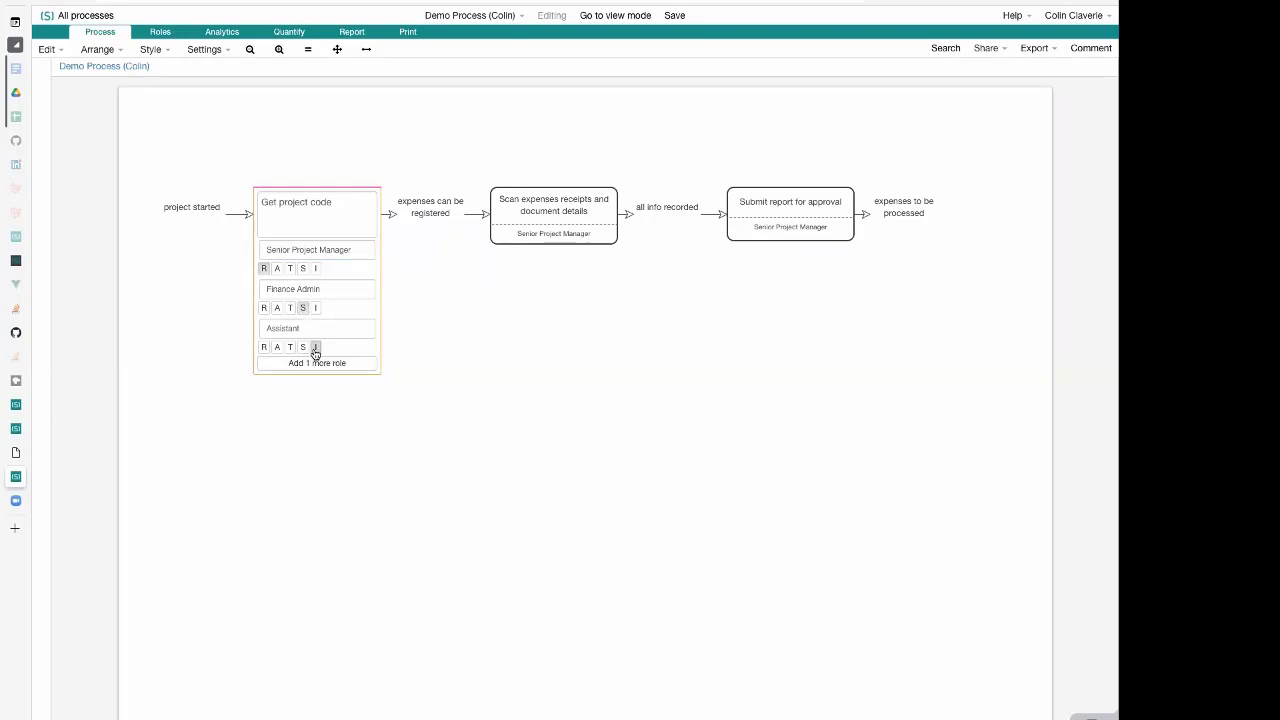
pyautogui.click(531, 485)
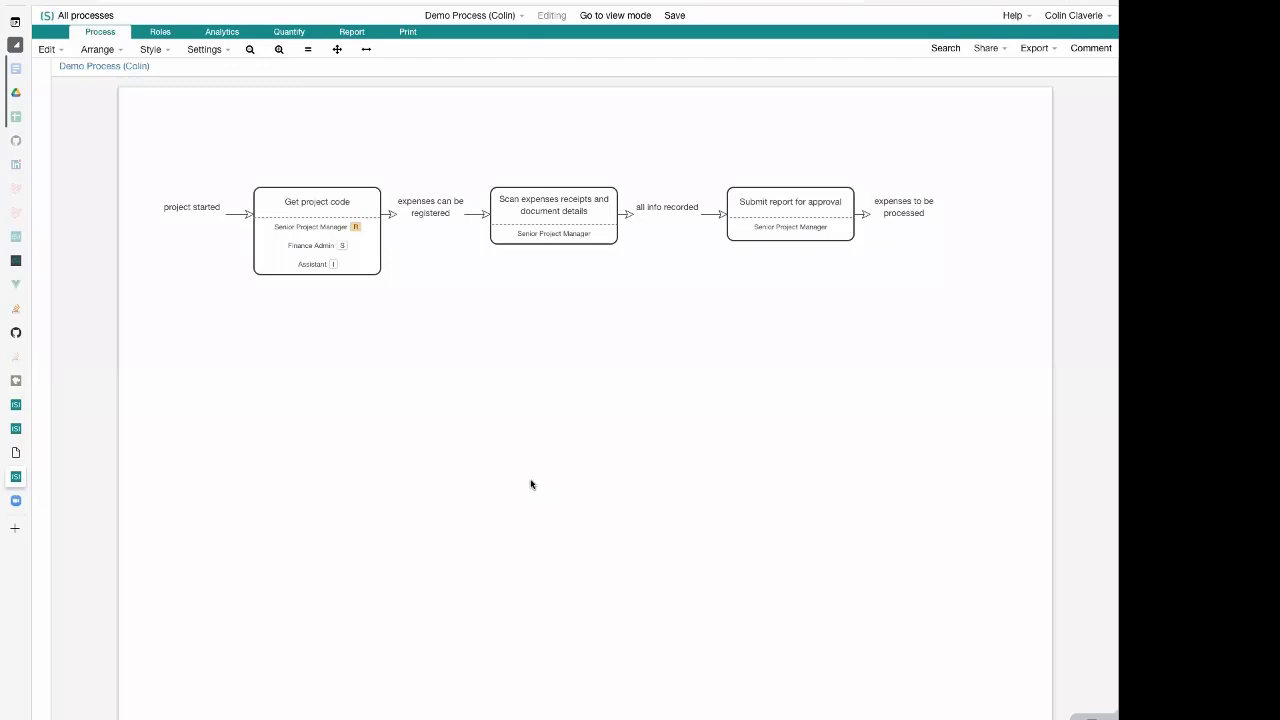
# Add the T responsibility to Senior Project Manager on the "Get project code" activity
pyautogui.click(338, 230)
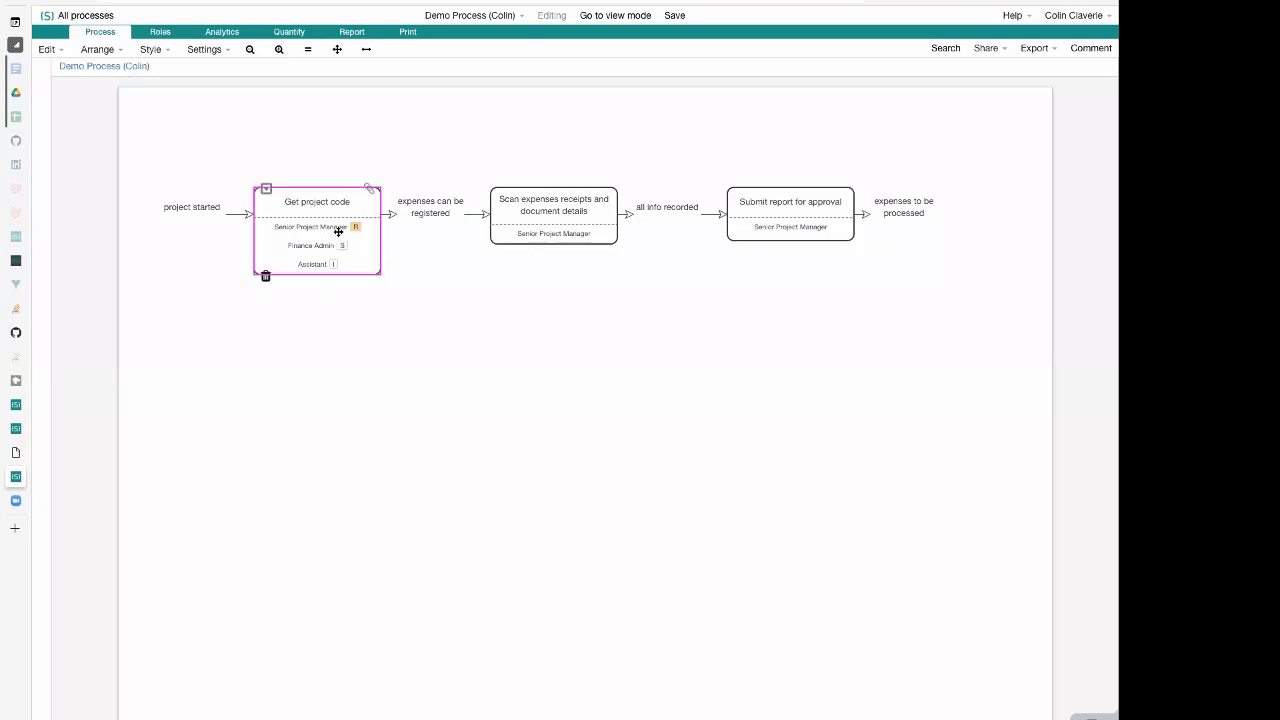
pyautogui.click(338, 230)
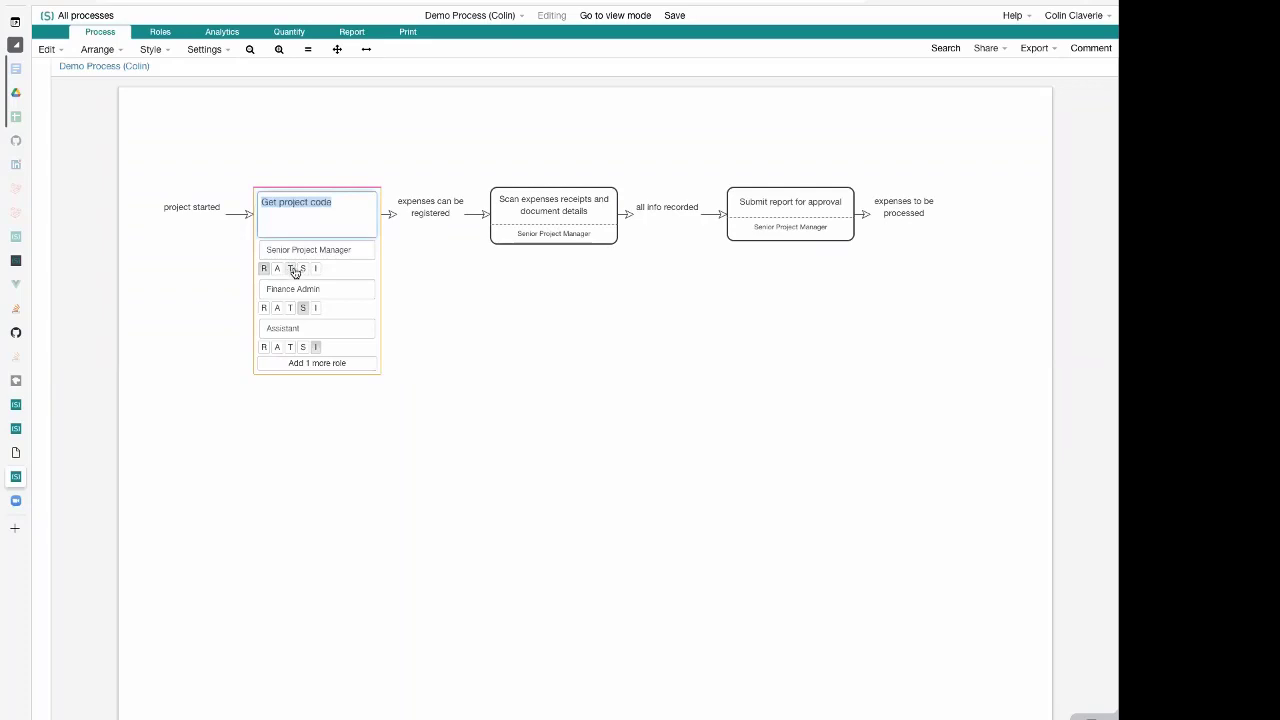
pyautogui.click(292, 269)
pyautogui.click(475, 307)
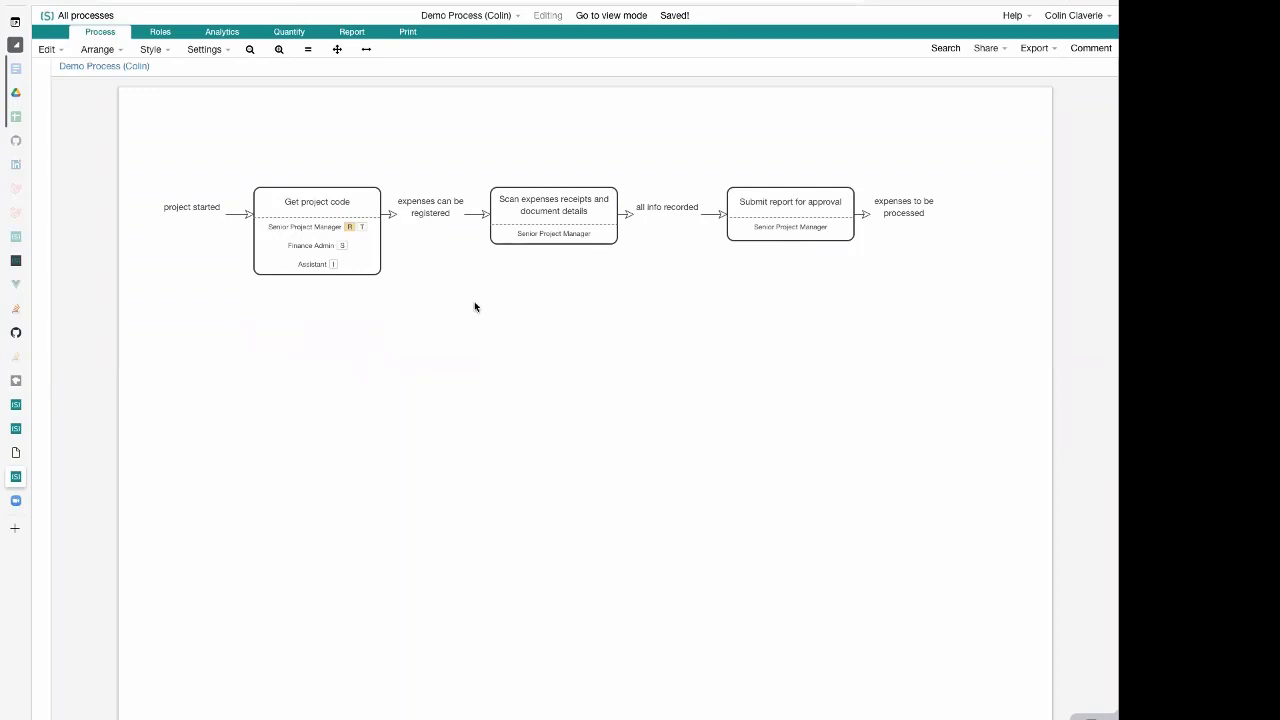
# Add a fourth role named Project Office Director to the "Get project code" activity and tag it with A
pyautogui.doubleClick(318, 228)
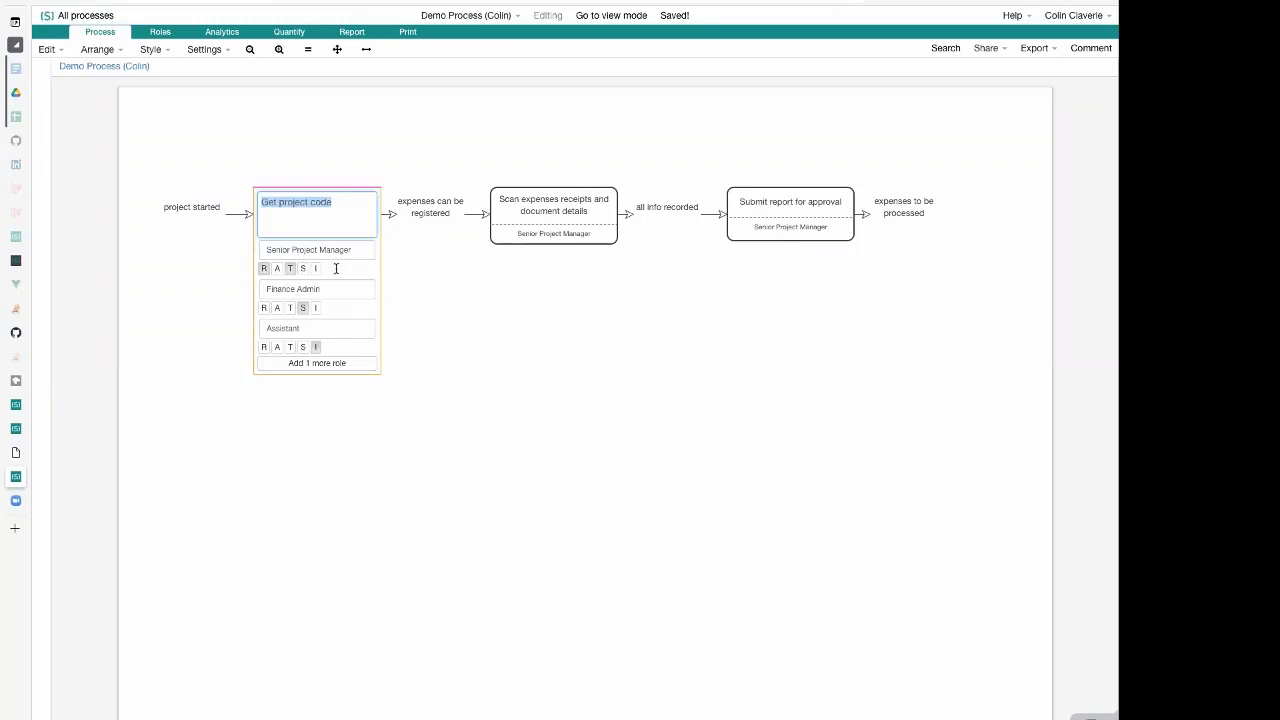
pyautogui.click(339, 364)
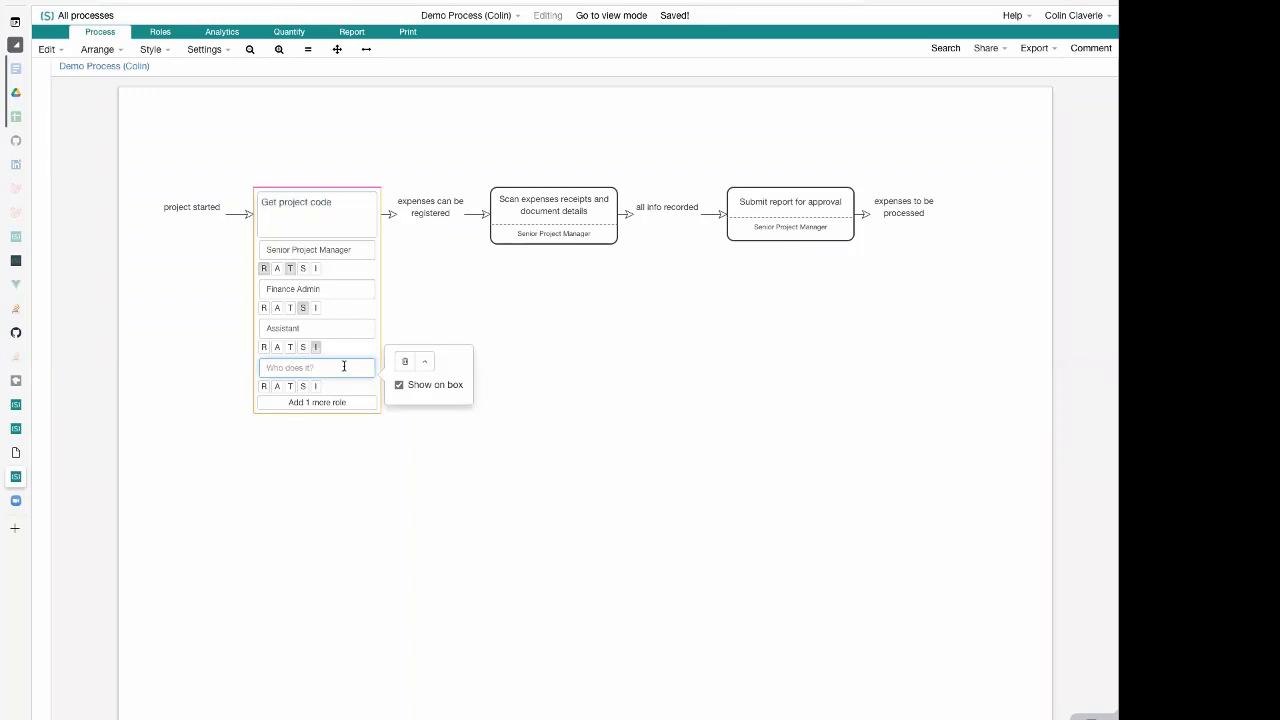
pyautogui.write('Project Office Director')
pyautogui.click(277, 386)
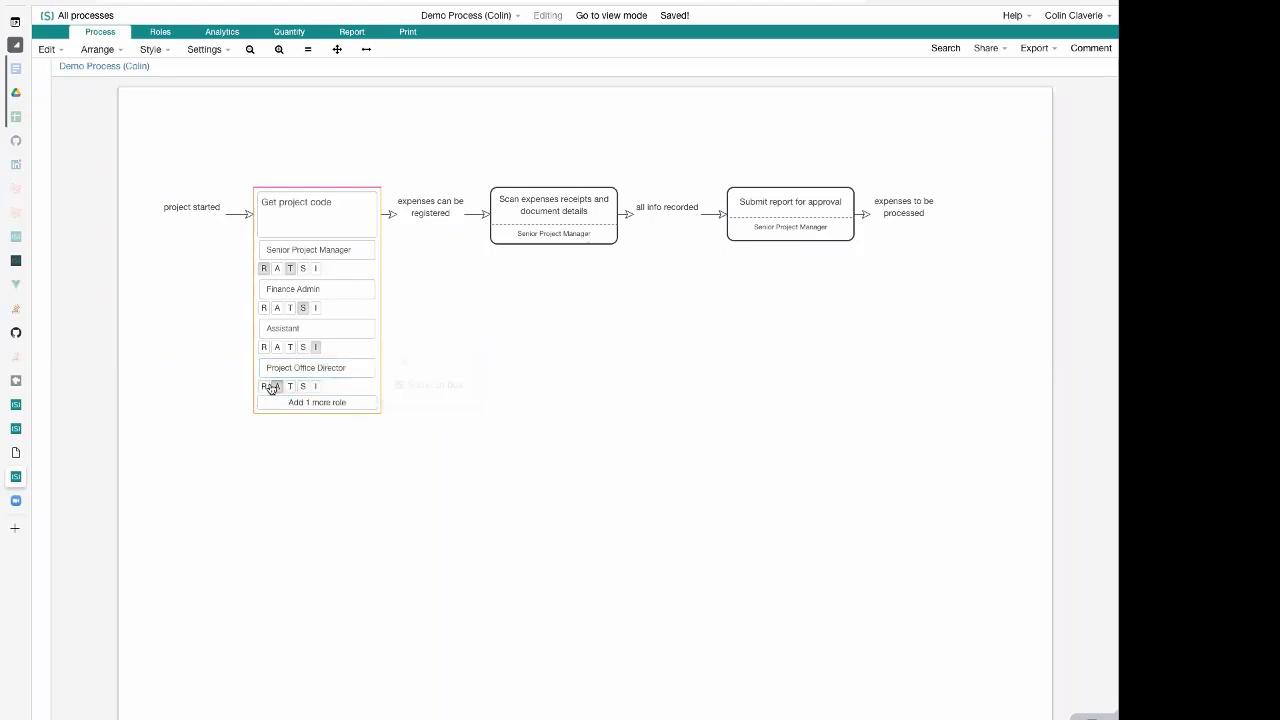
pyautogui.click(235, 447)
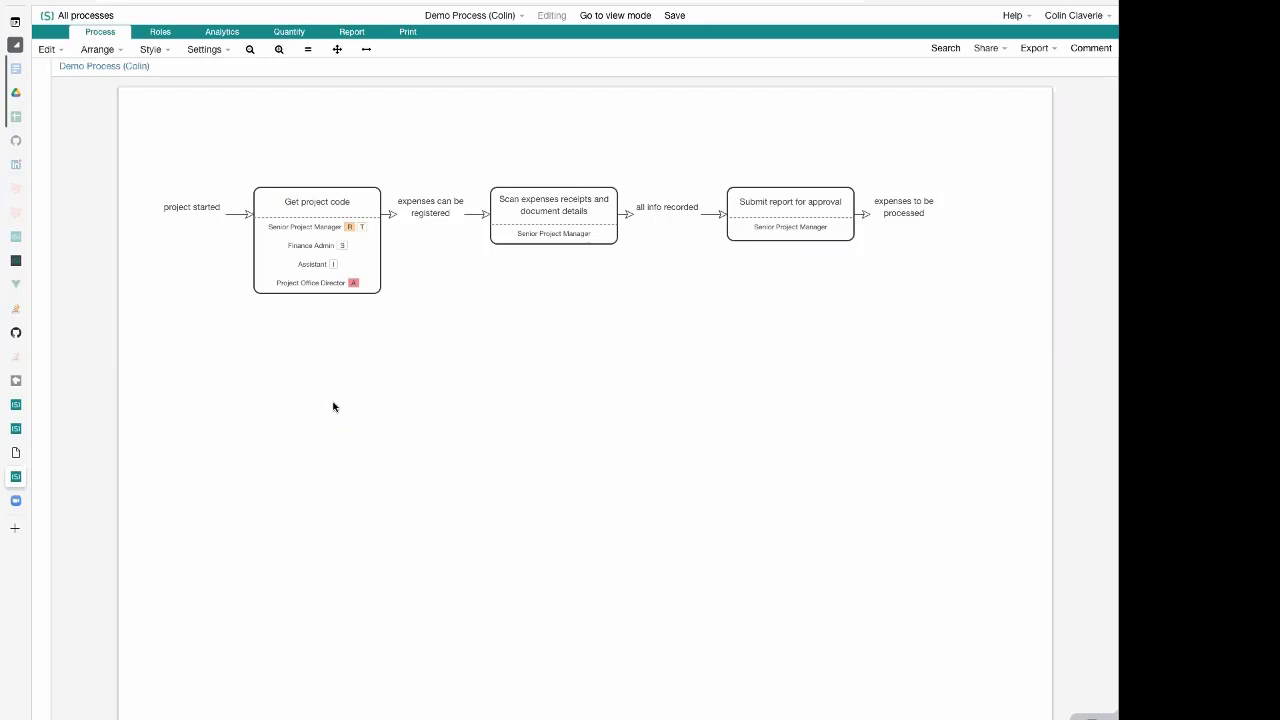
pyautogui.click(345, 255)
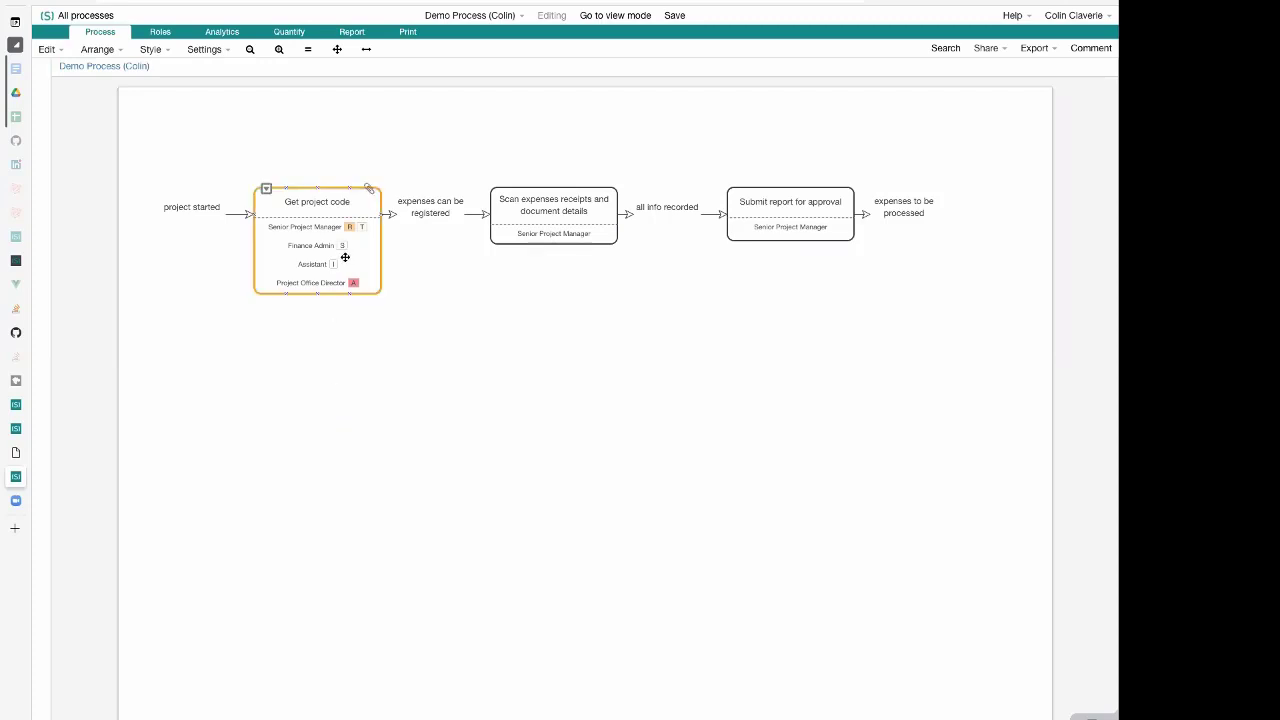
pyautogui.doubleClick(345, 257)
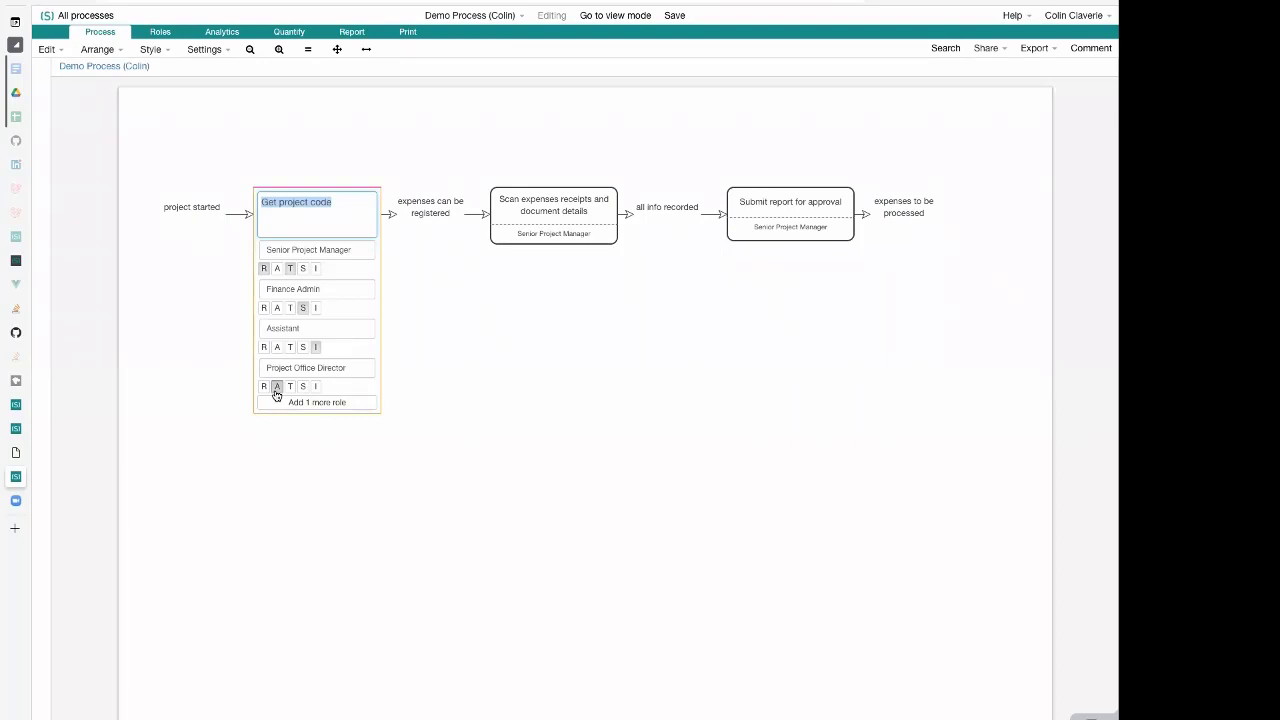
pyautogui.click(435, 393)
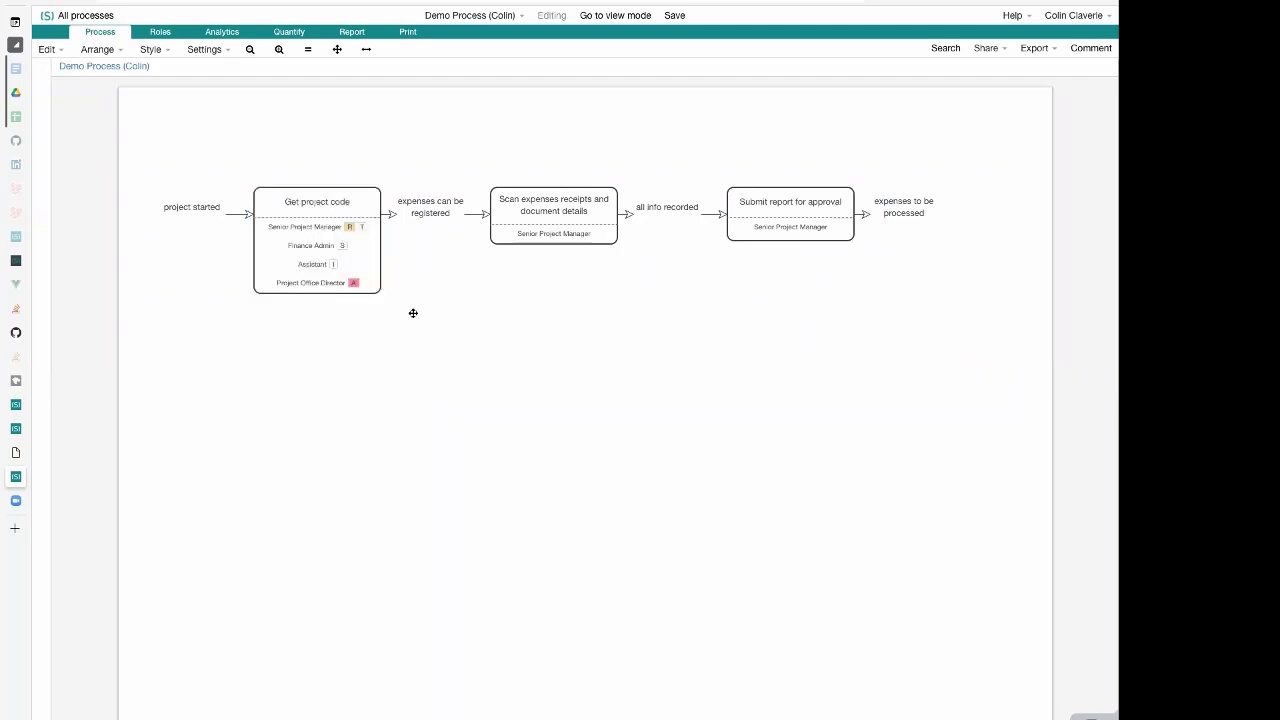
pyautogui.click(316, 236)
pyautogui.click(430, 228)
# Add the existing Assistant role to the "Scan expenses receipts and document details" activity and tag it with S
pyautogui.click(566, 225)
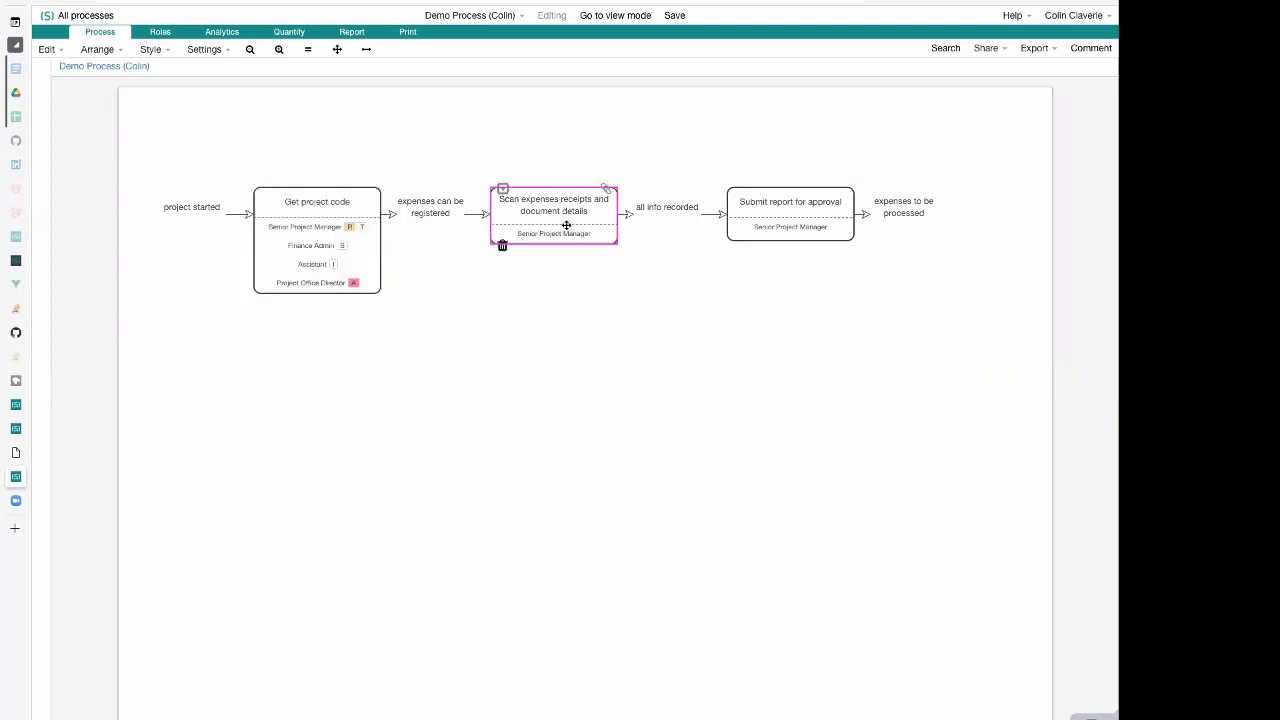
pyautogui.click(588, 240)
pyautogui.click(578, 289)
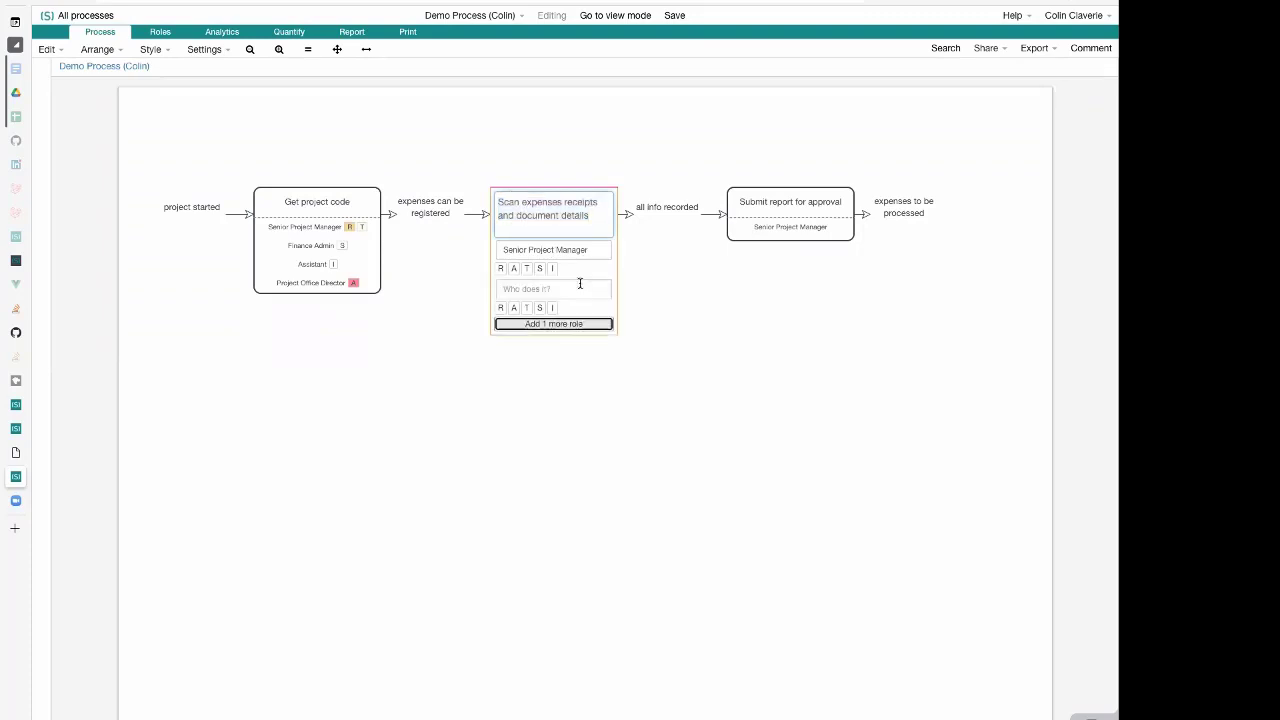
pyautogui.write('As')
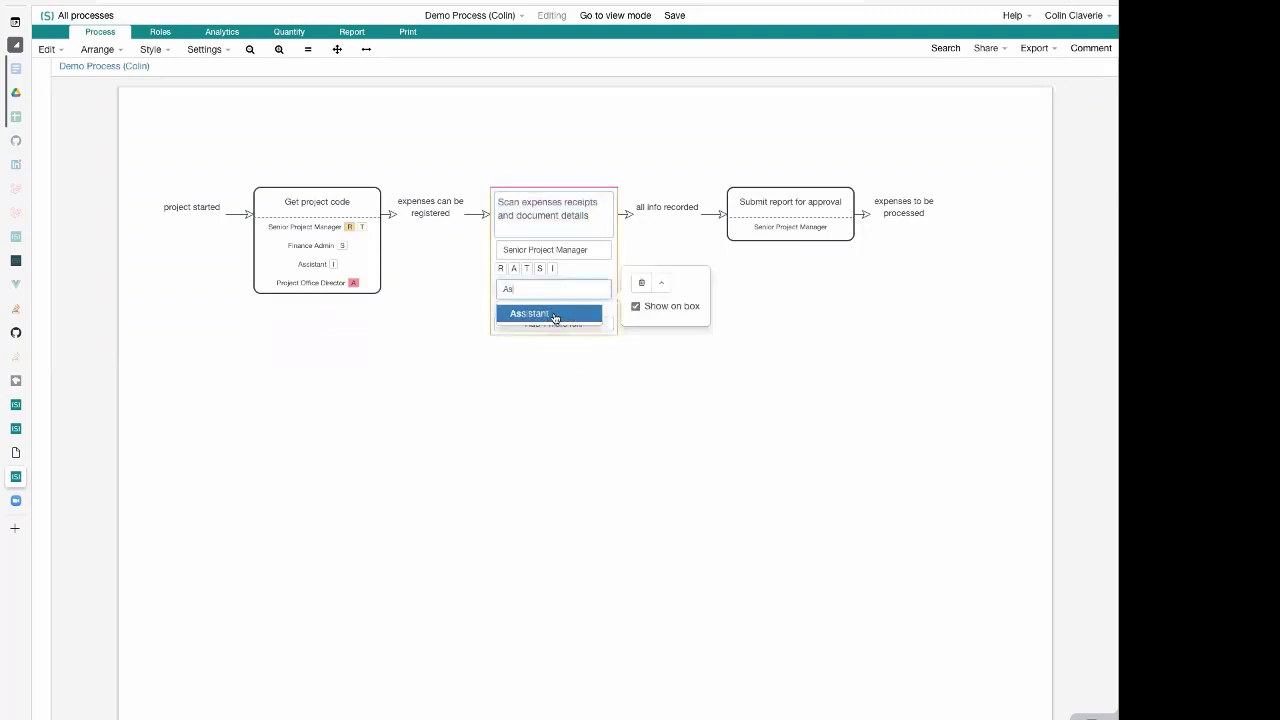
pyautogui.click(556, 316)
pyautogui.click(538, 308)
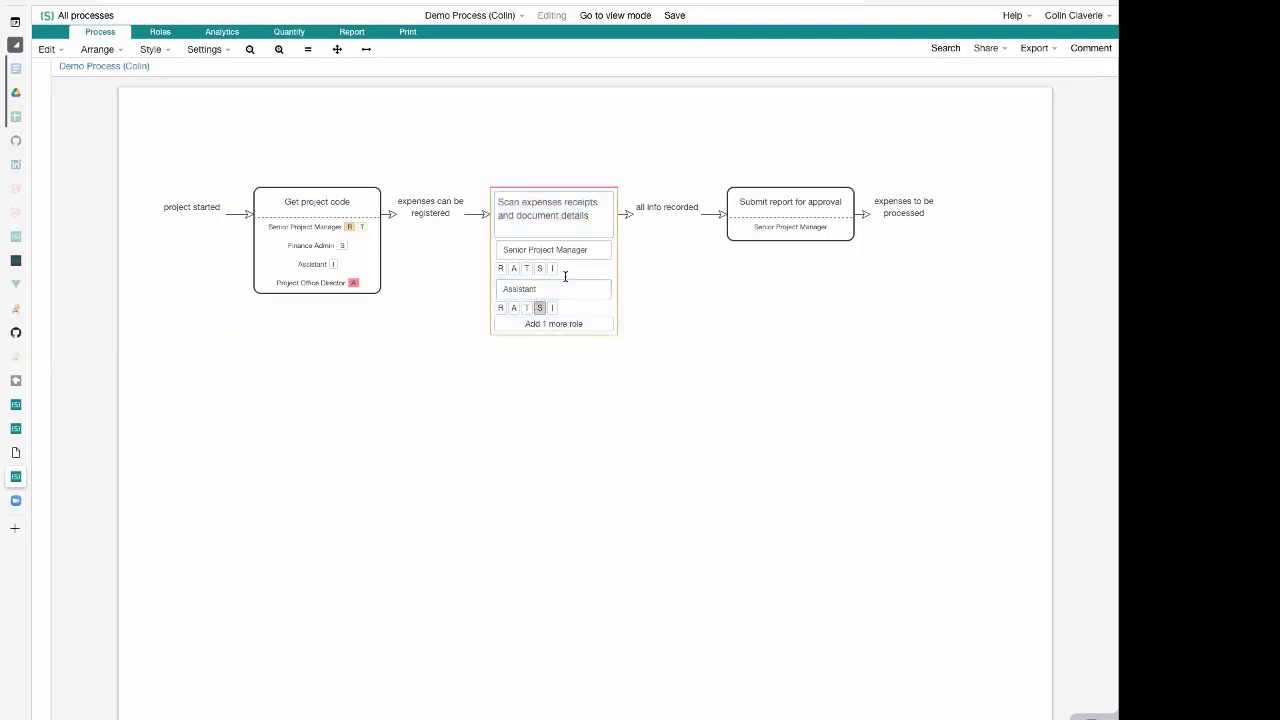
# On the "Submit report for approval" activity, add the existing Finance Admin role tagged with T and tag Senior Project Manager with R
pyautogui.click(758, 239)
pyautogui.click(783, 207)
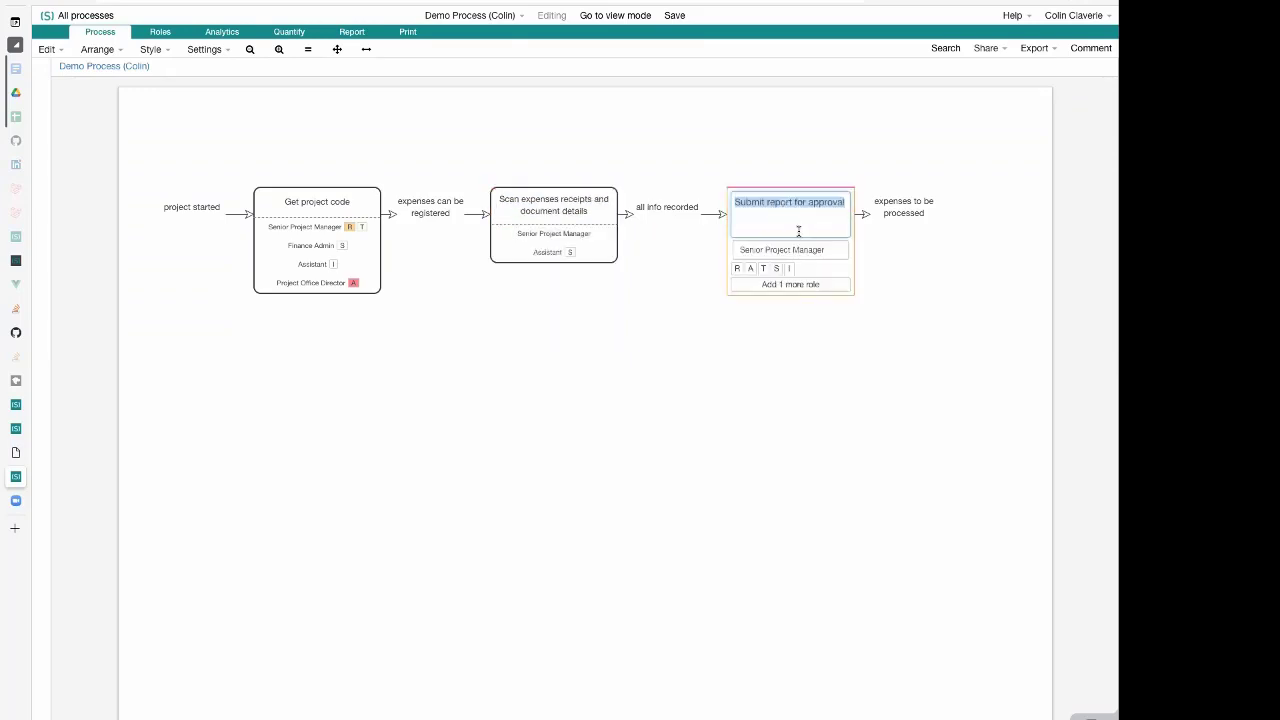
pyautogui.click(802, 287)
pyautogui.write('Fin')
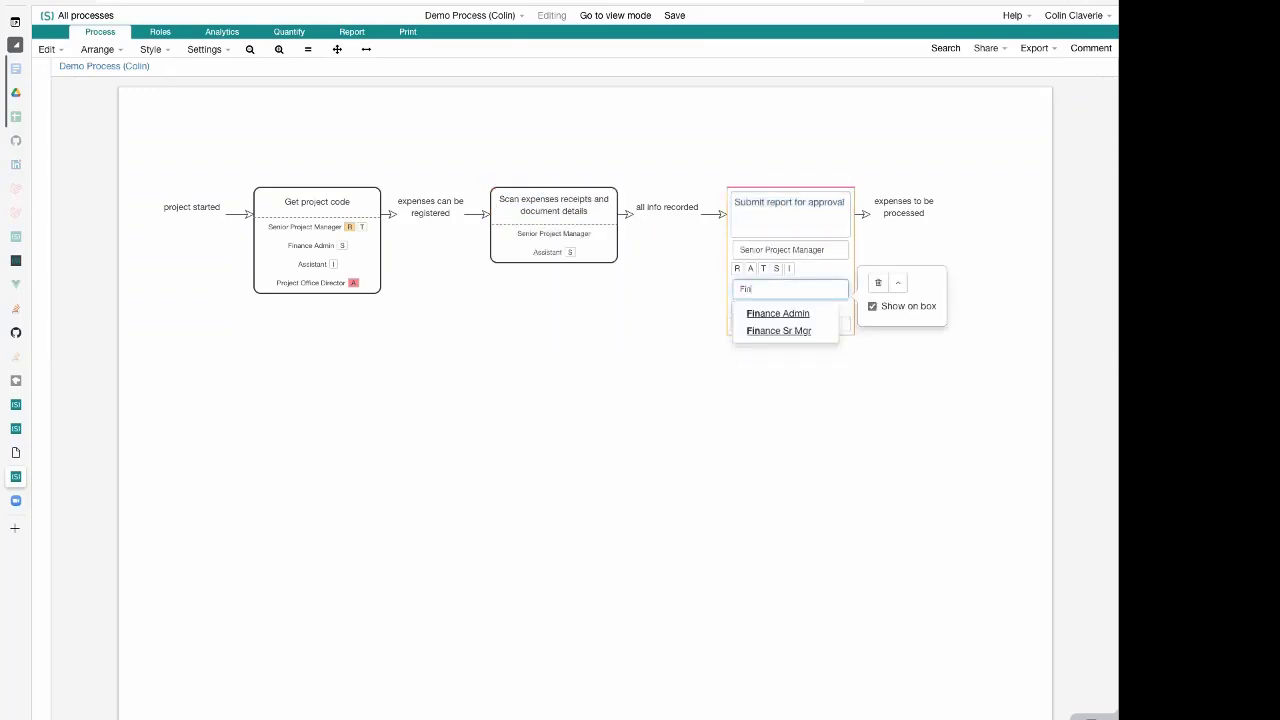
pyautogui.click(773, 314)
pyautogui.click(763, 307)
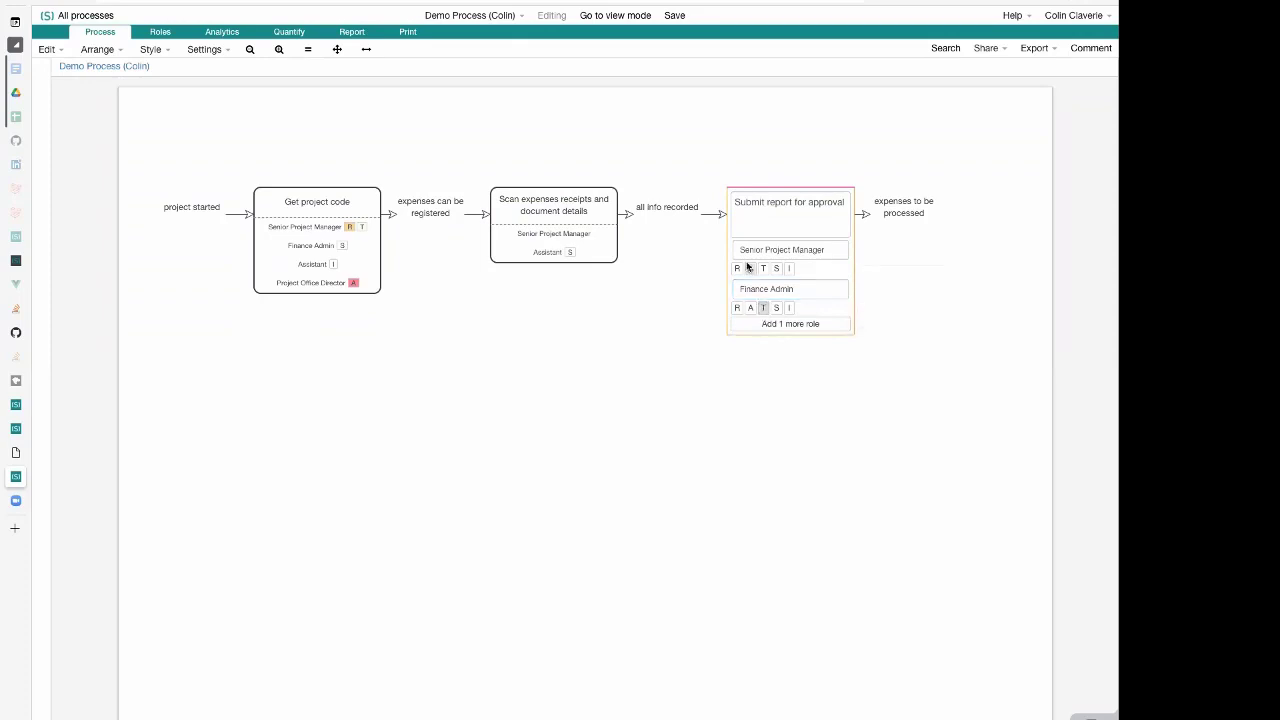
pyautogui.click(737, 268)
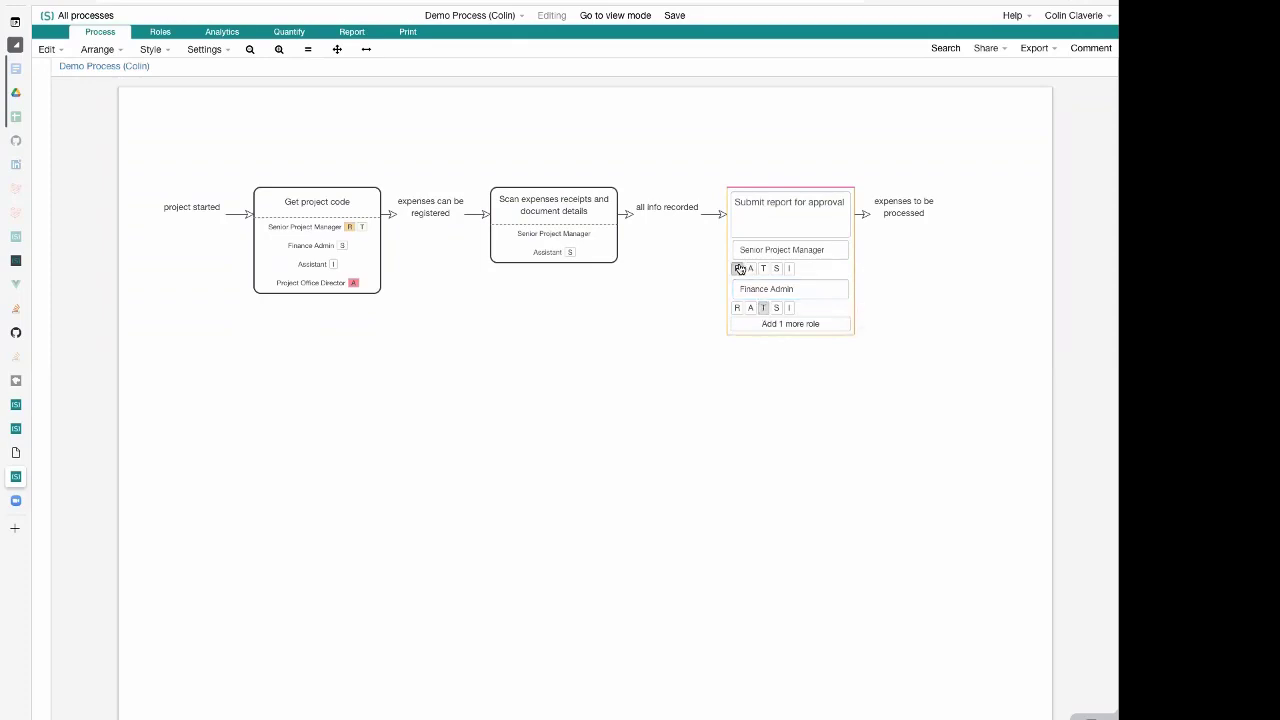
pyautogui.click(791, 220)
pyautogui.click(682, 291)
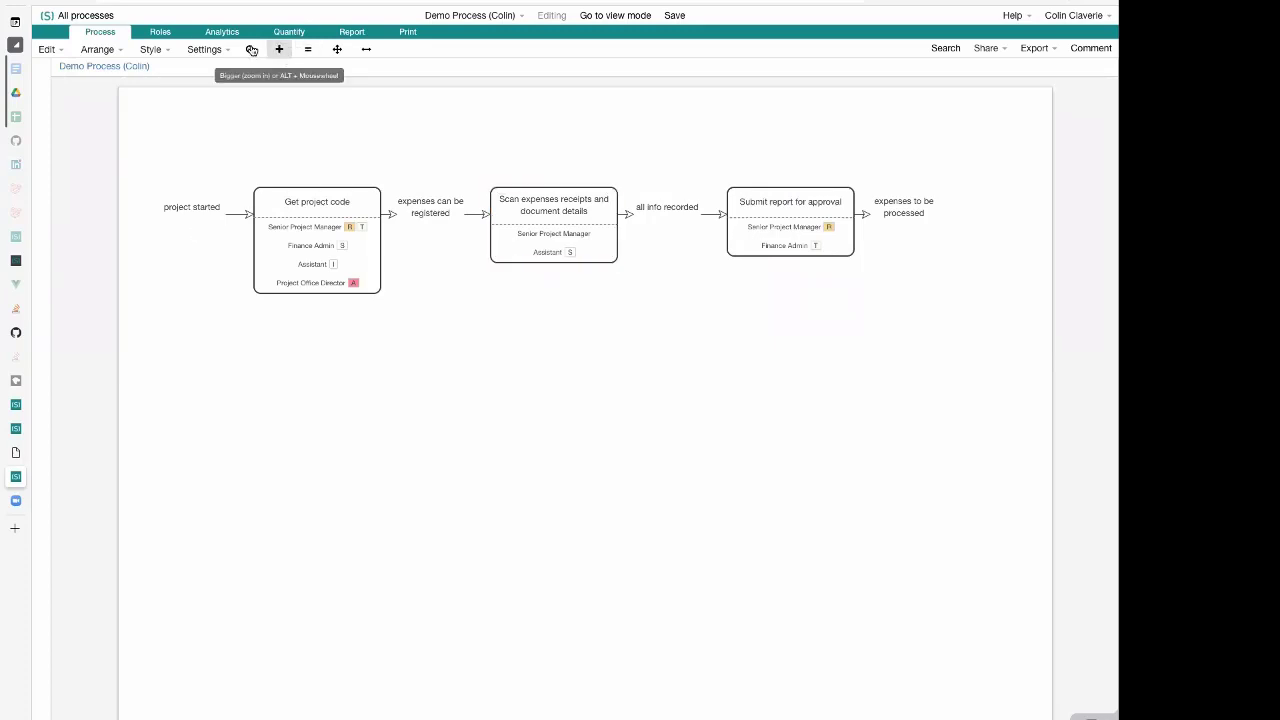
# Open the Role Manager and examine the Senior Project Manager role's work activities, responsibility tags and collaborators
pyautogui.click(151, 35)
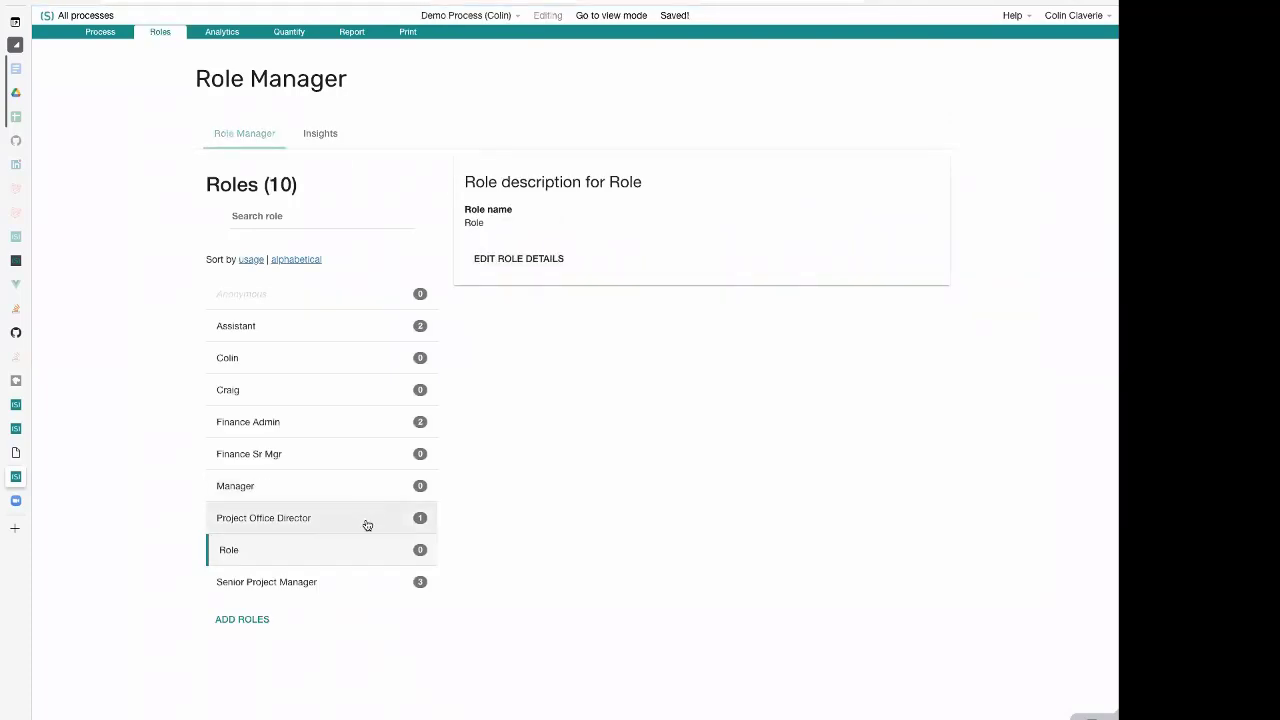
pyautogui.click(340, 591)
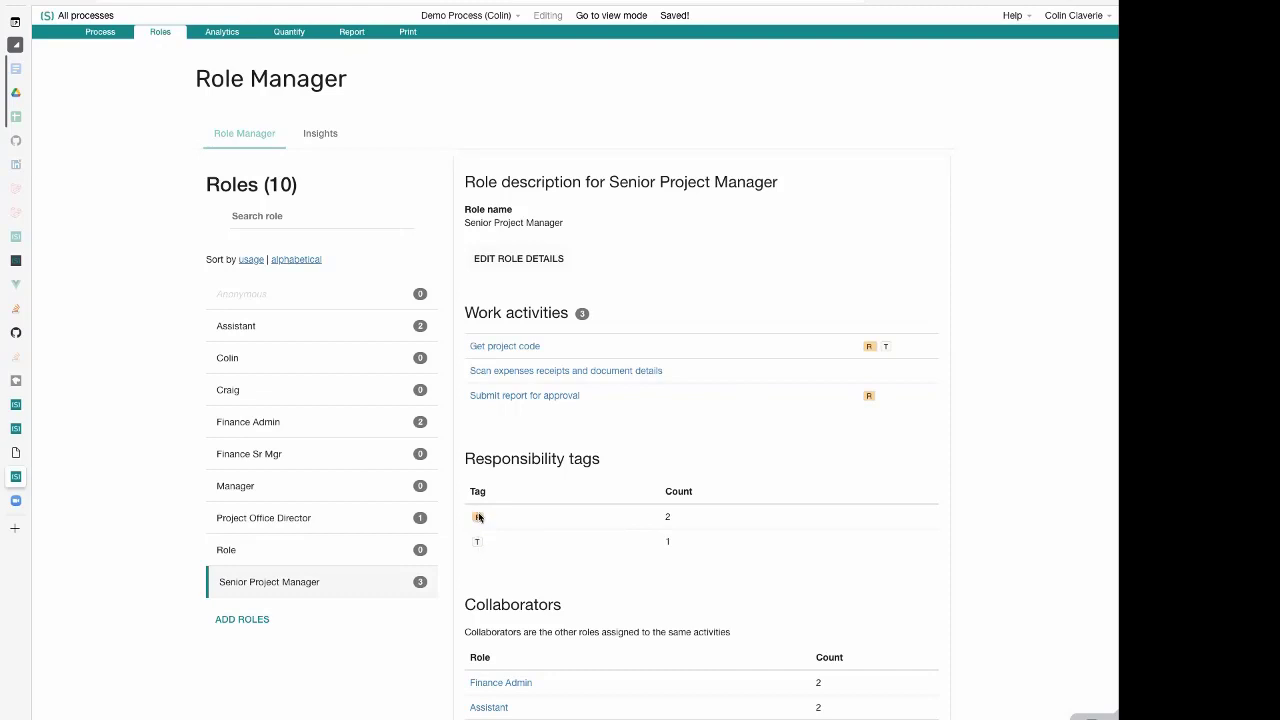
pyautogui.scroll(-1, 497, 572)
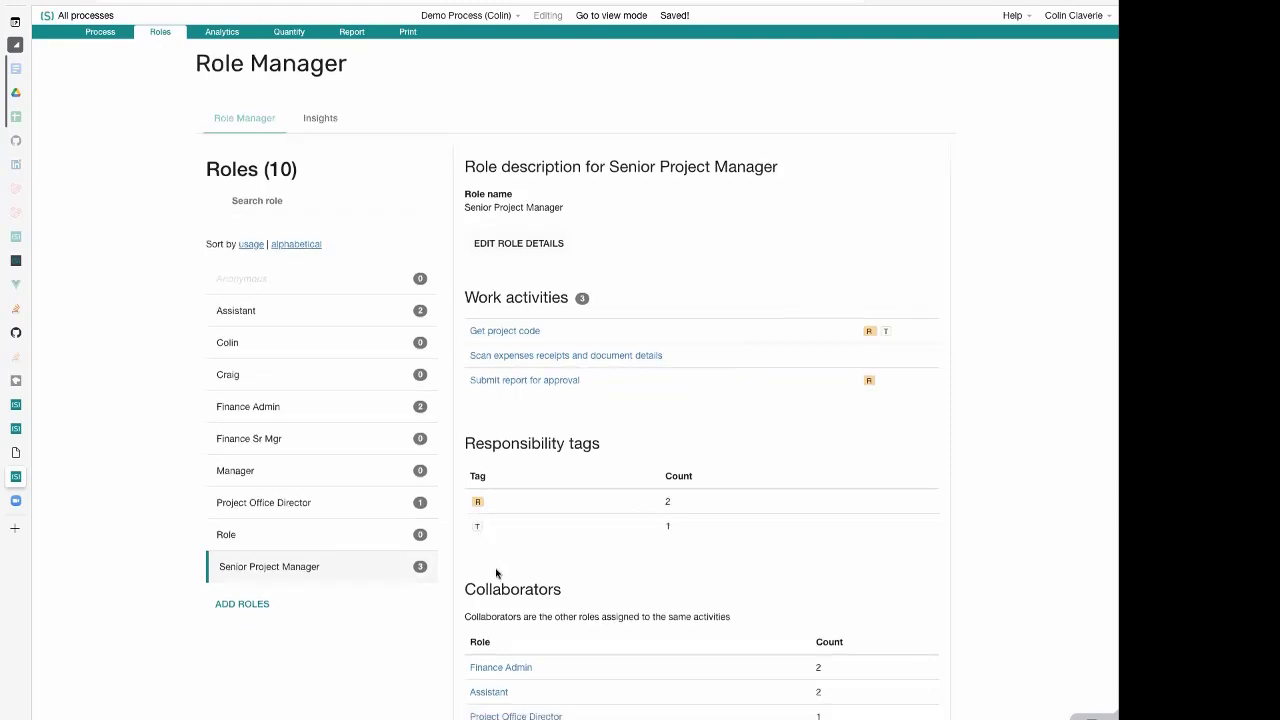
pyautogui.scroll(-1, 510, 560)
pyautogui.scroll(2, 537, 500)
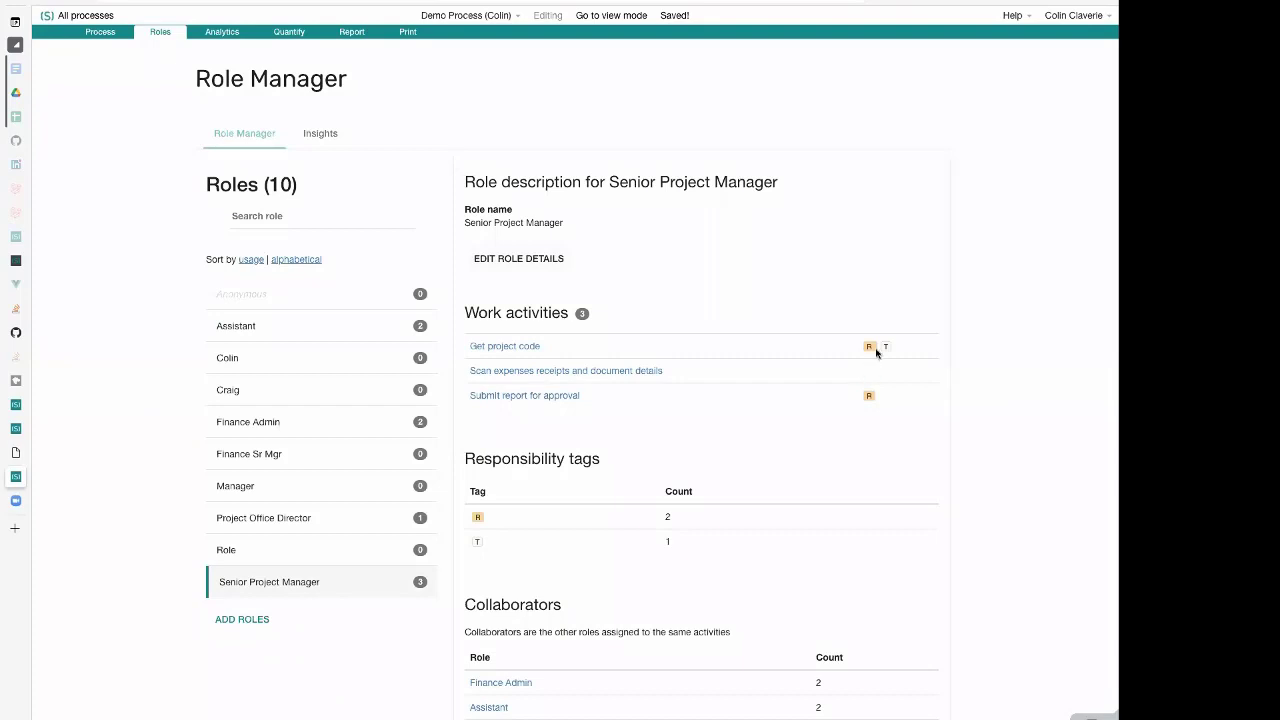
# Compare the Project Office Director role's details with Senior Project Manager's activities, responsibility tags, collaborators and handovers
pyautogui.click(379, 529)
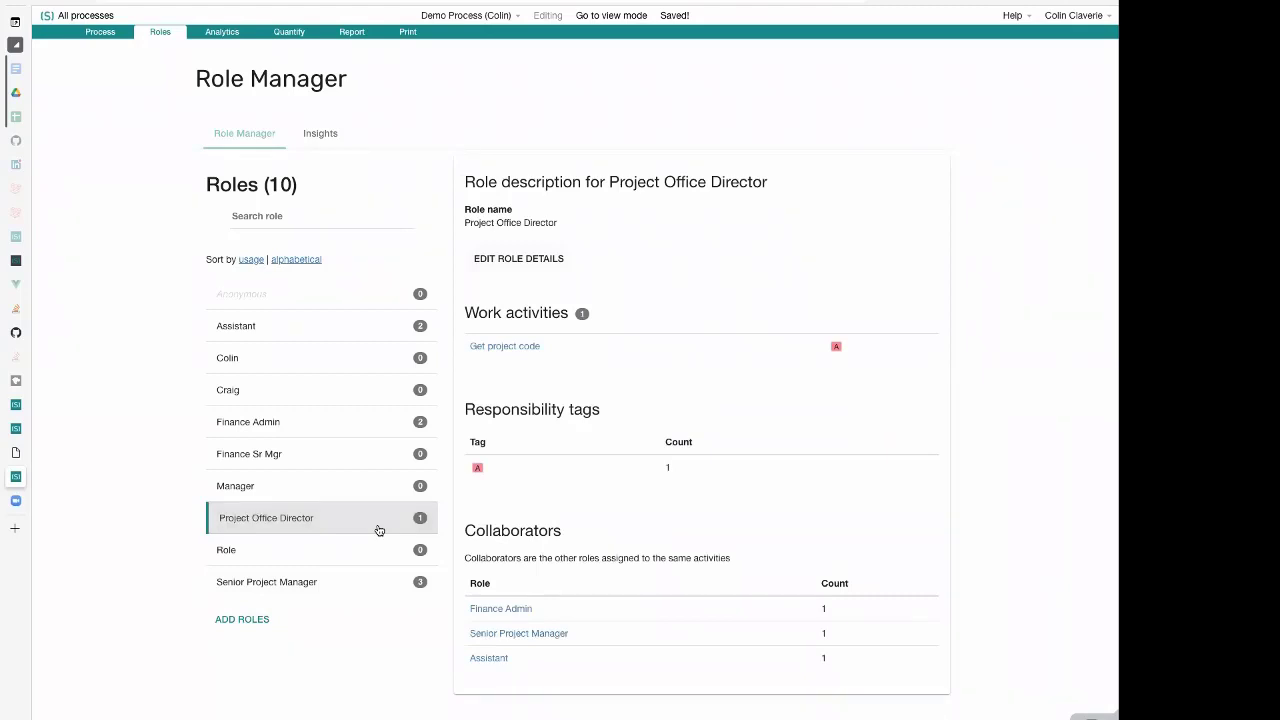
pyautogui.click(371, 585)
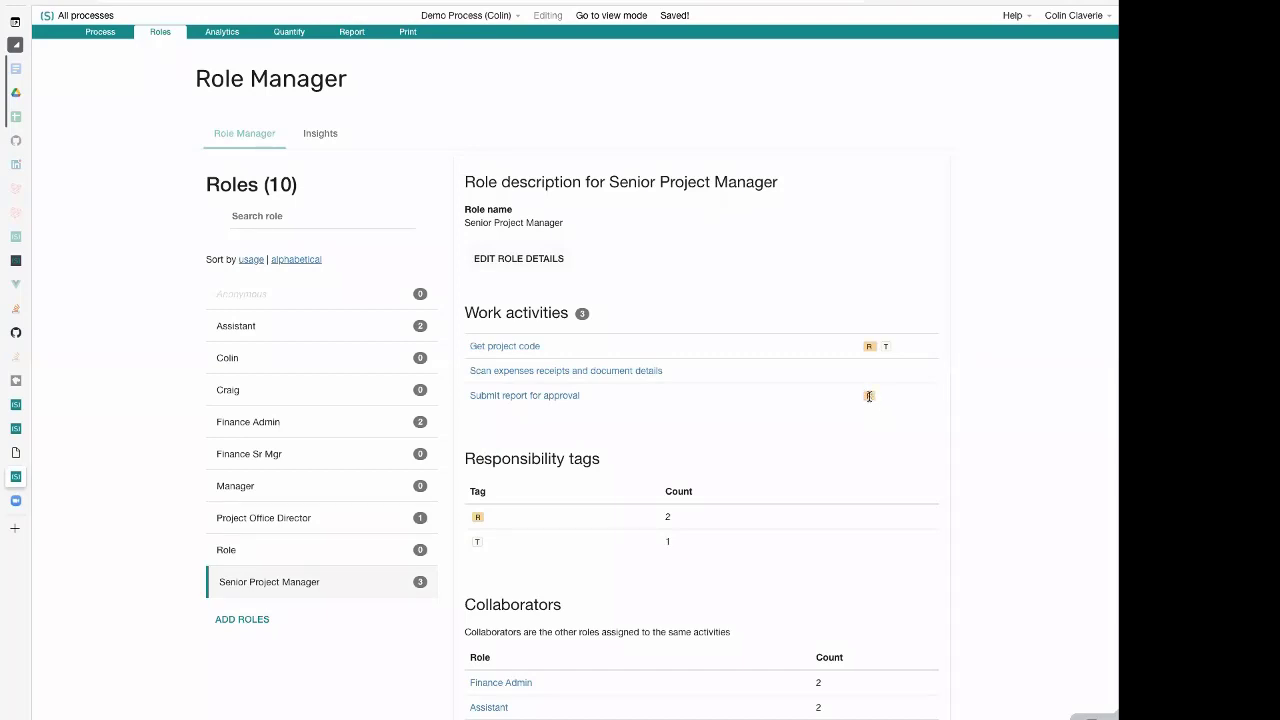
pyautogui.scroll(-2, 903, 441)
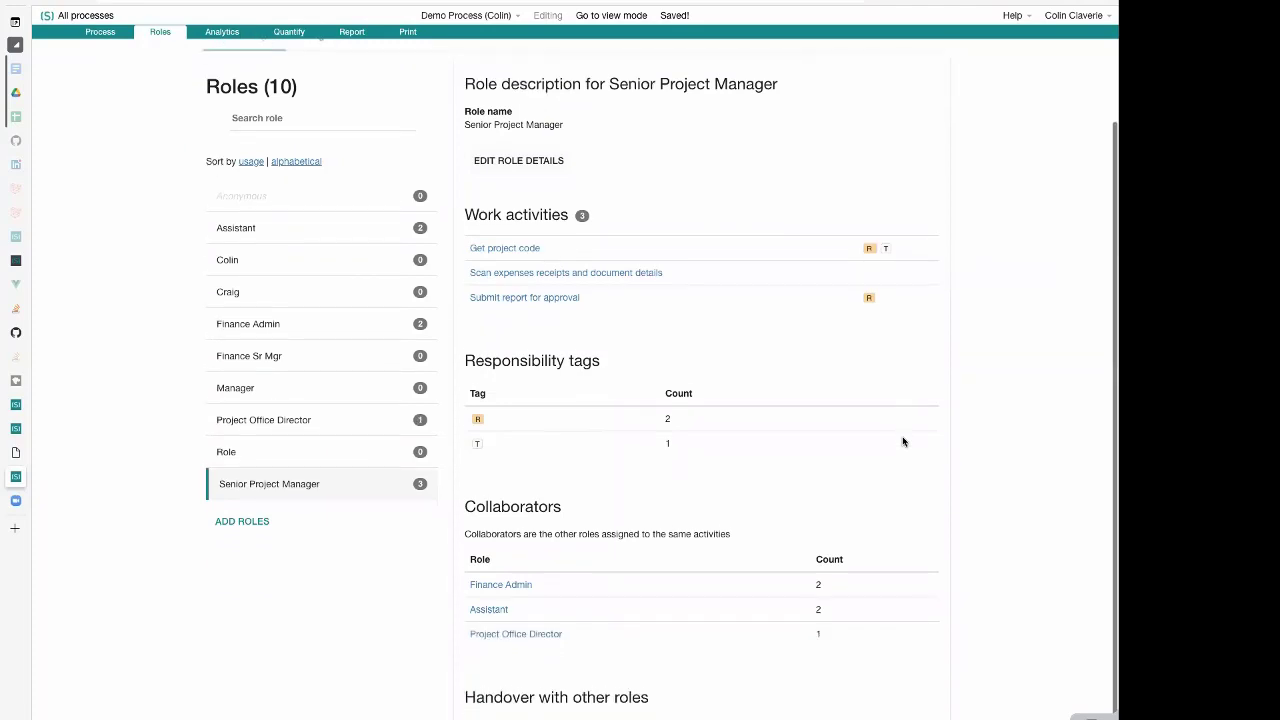
pyautogui.scroll(-1, 903, 441)
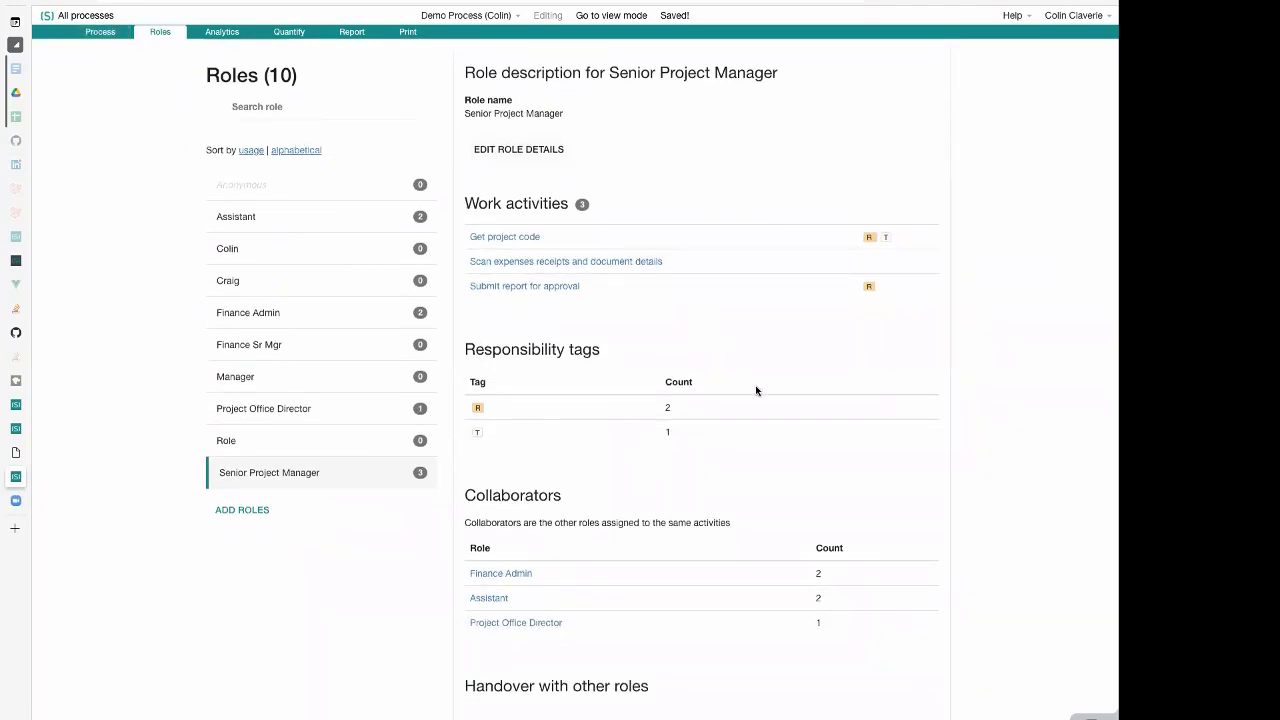
pyautogui.scroll(1, 548, 474)
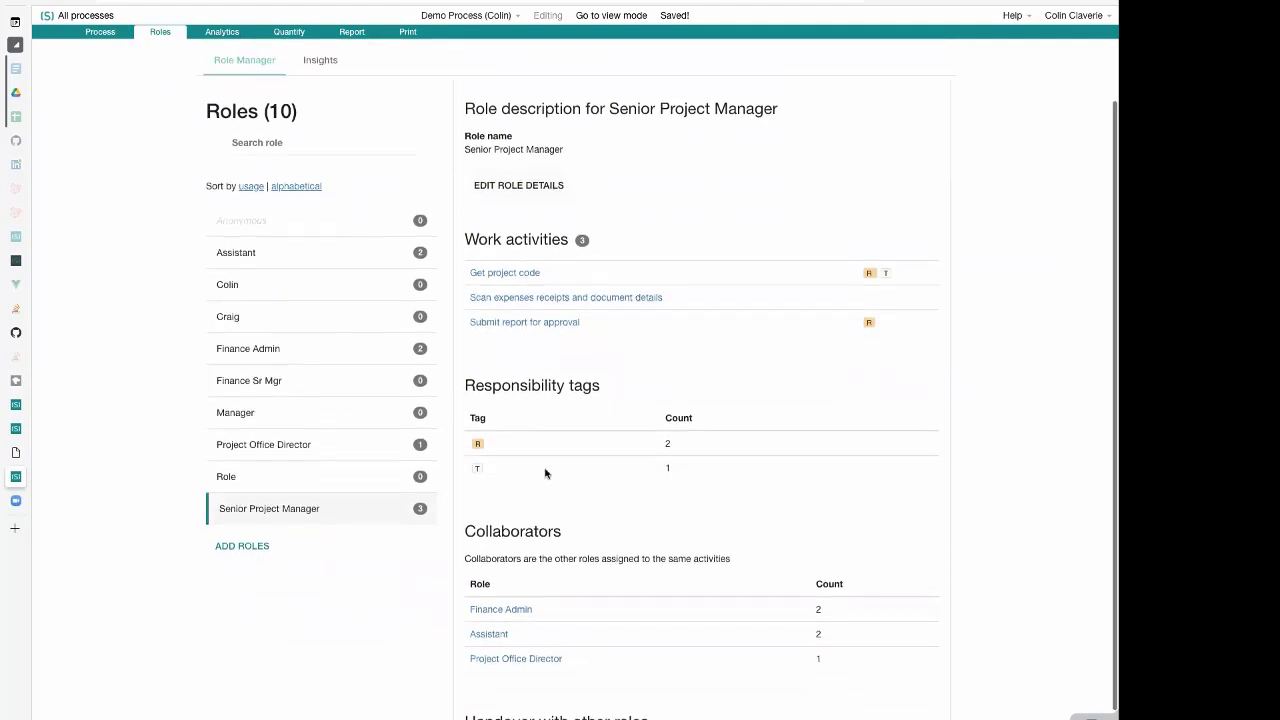
pyautogui.scroll(-3, 686, 440)
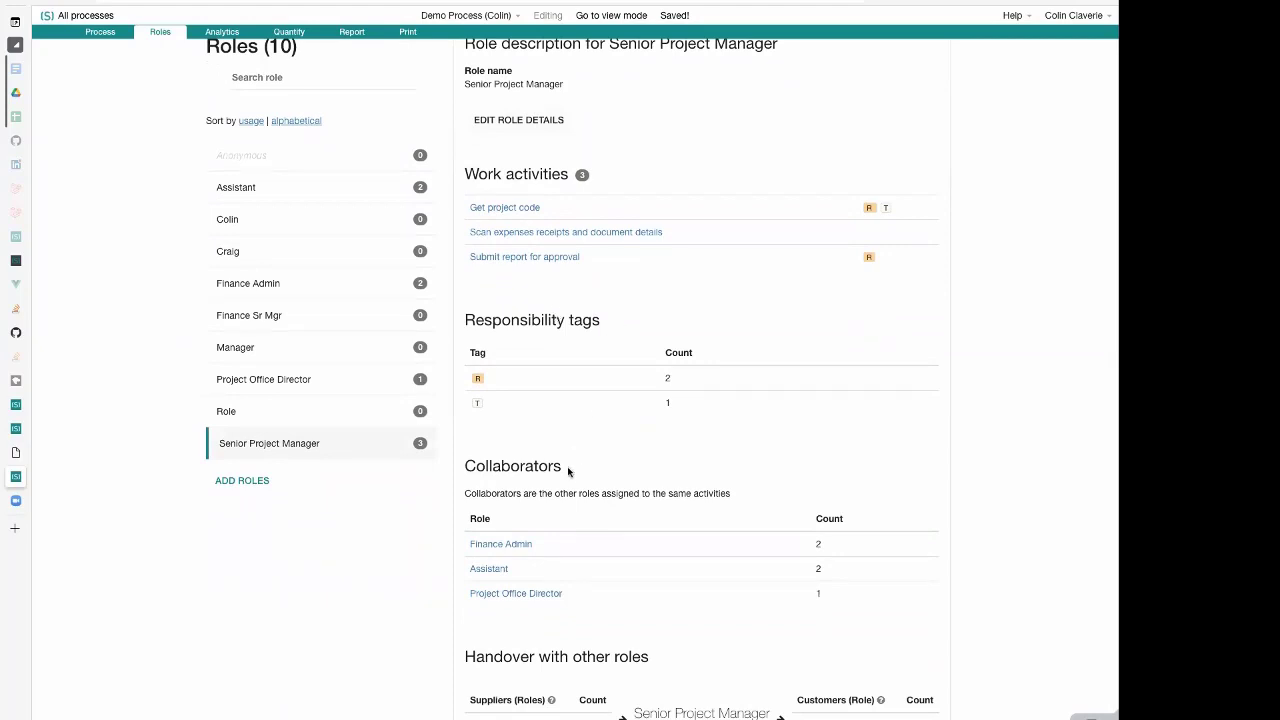
# Examine the Senior Project Manager role's collaborators alongside its work activities, responsibility tags and handovers
pyautogui.scroll(-1, 568, 475)
pyautogui.doubleClick(496, 461)
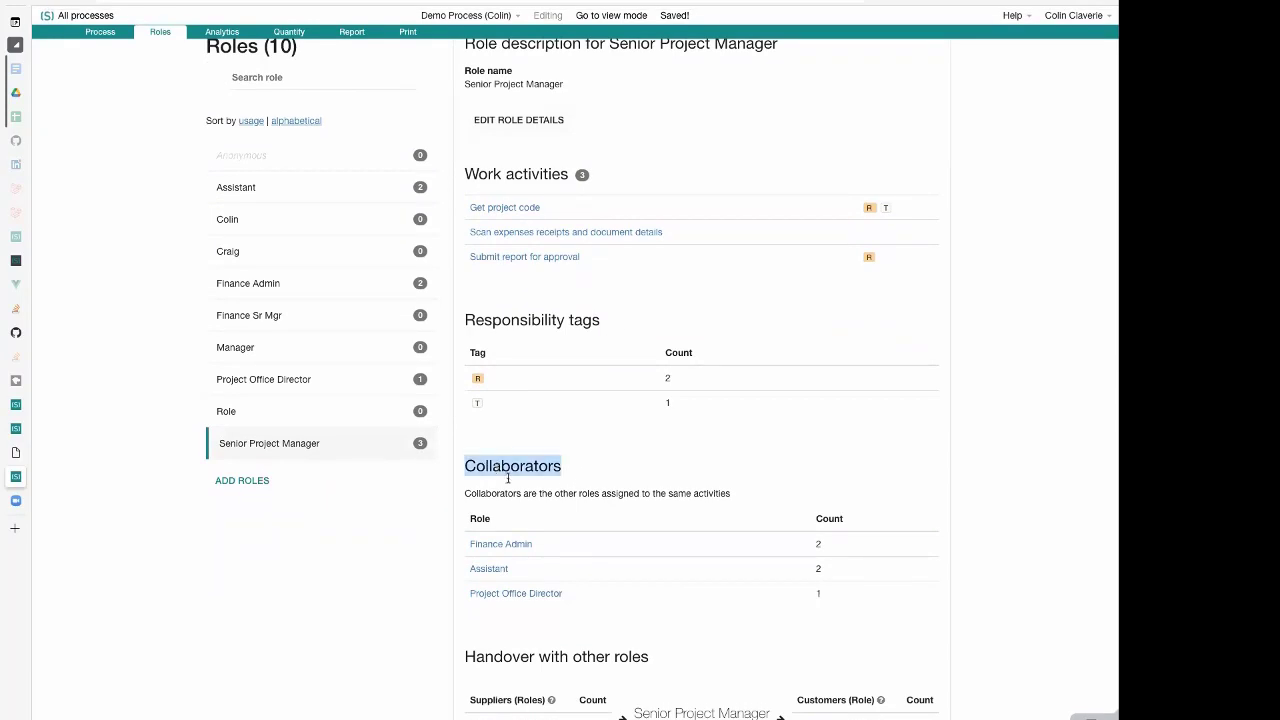
pyautogui.click(600, 533)
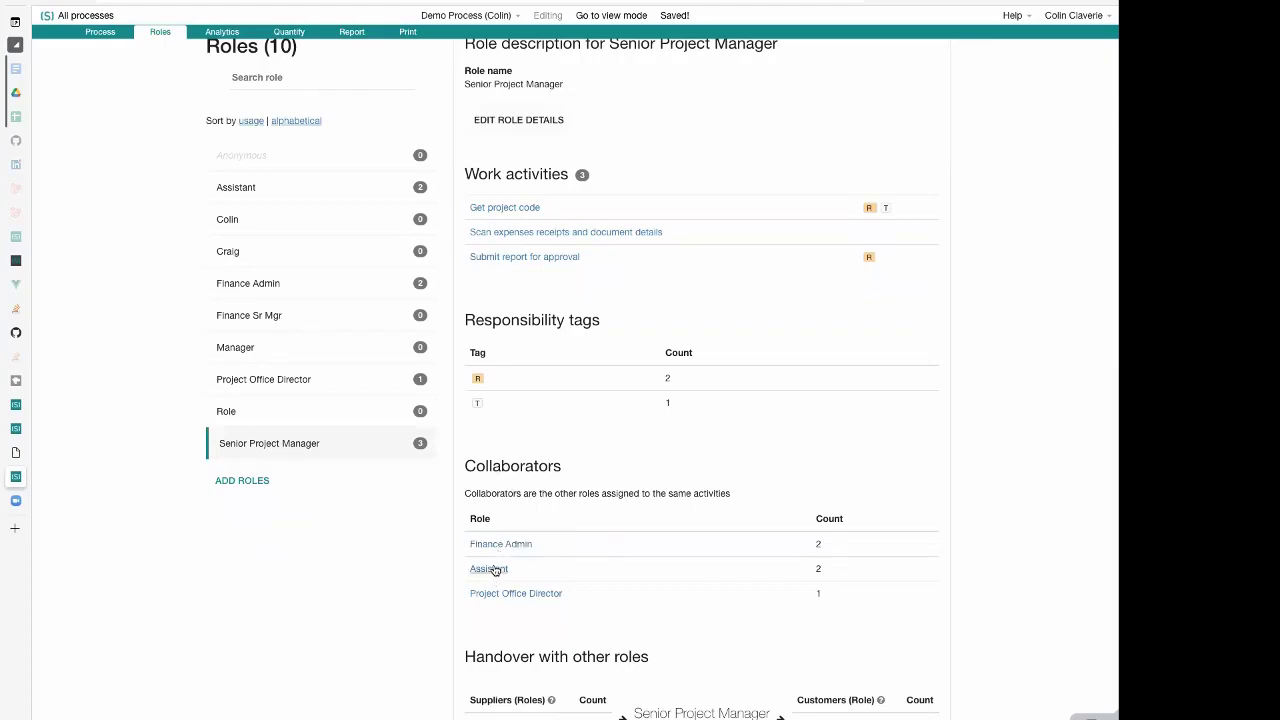
pyautogui.scroll(1, 596, 206)
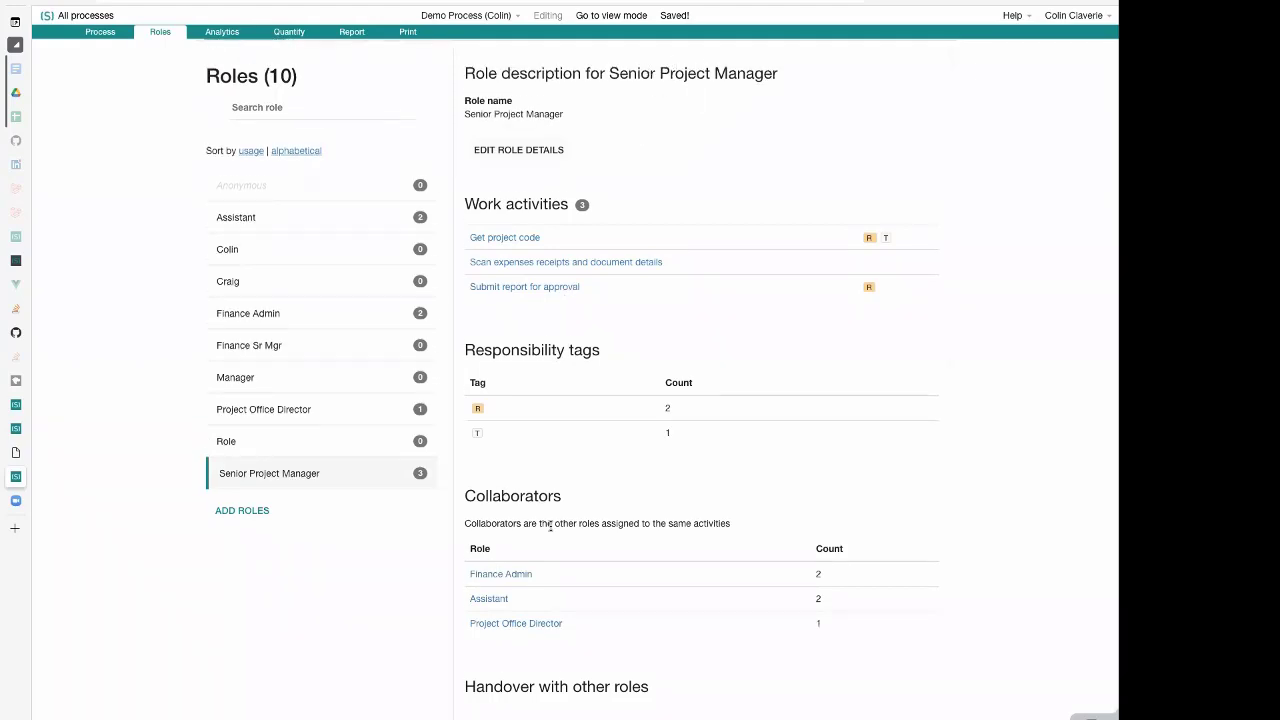
pyautogui.scroll(-1, 553, 526)
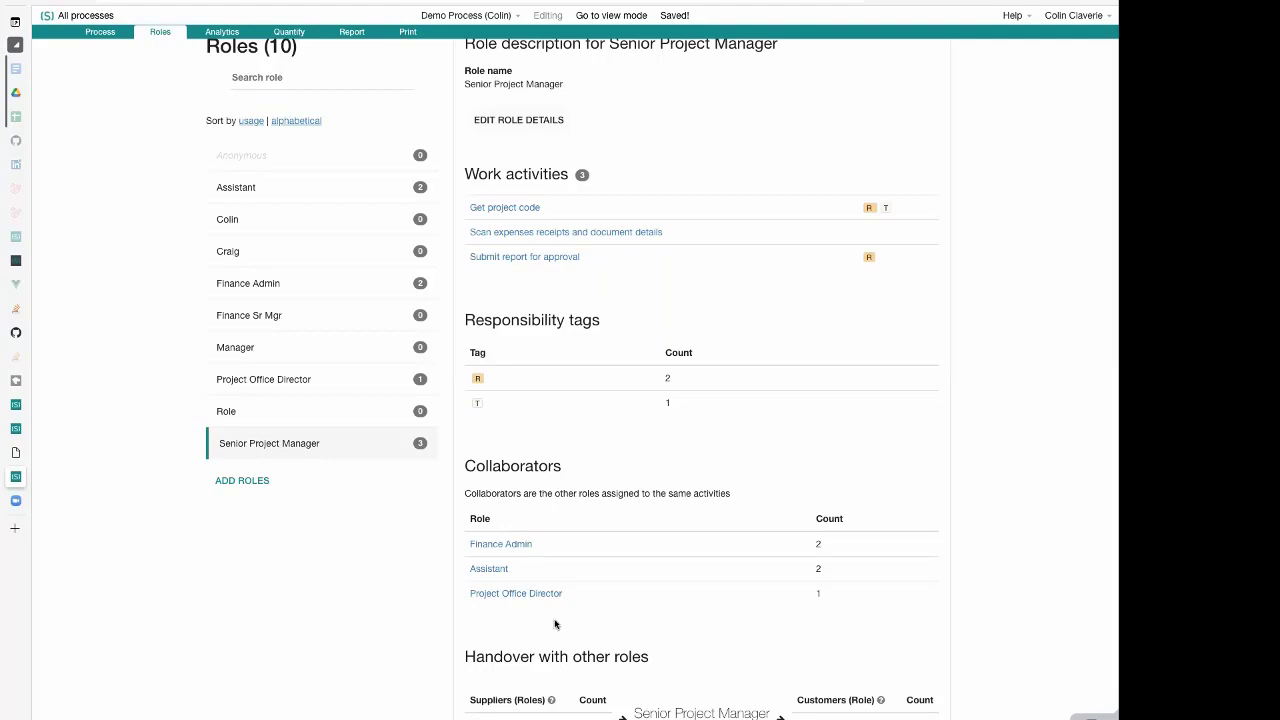
pyautogui.scroll(2, 555, 625)
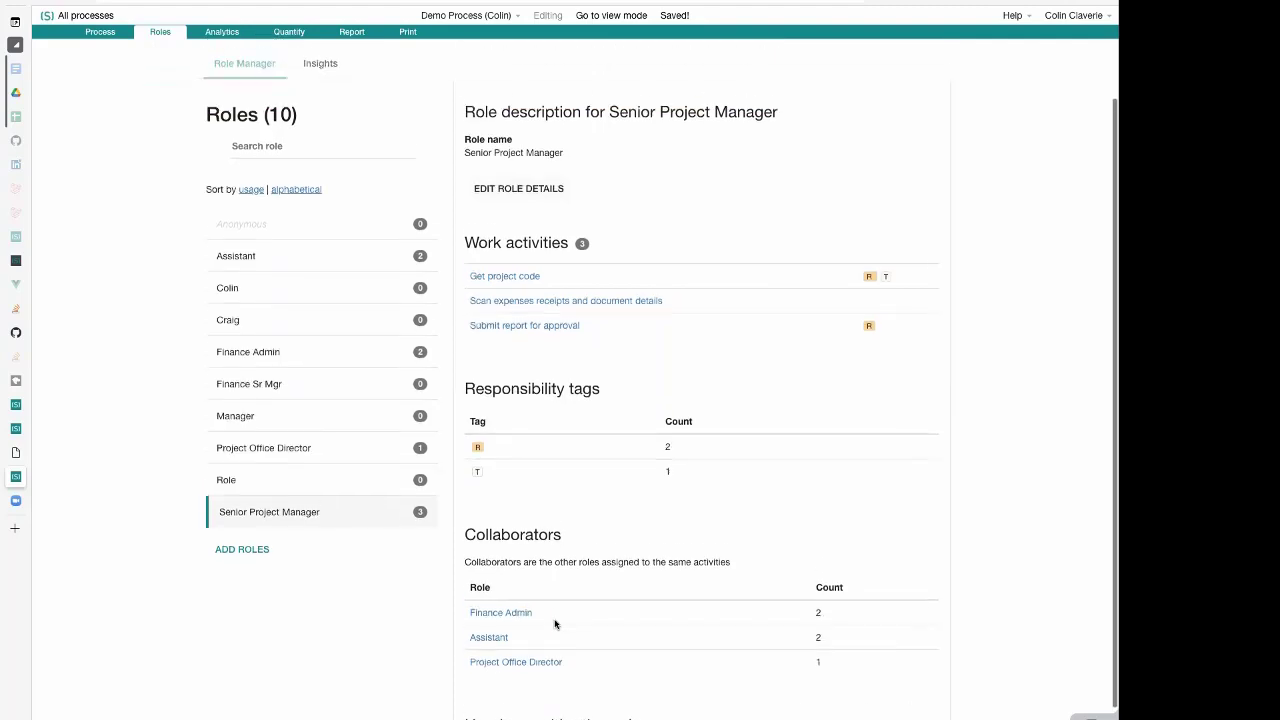
pyautogui.scroll(-2, 653, 541)
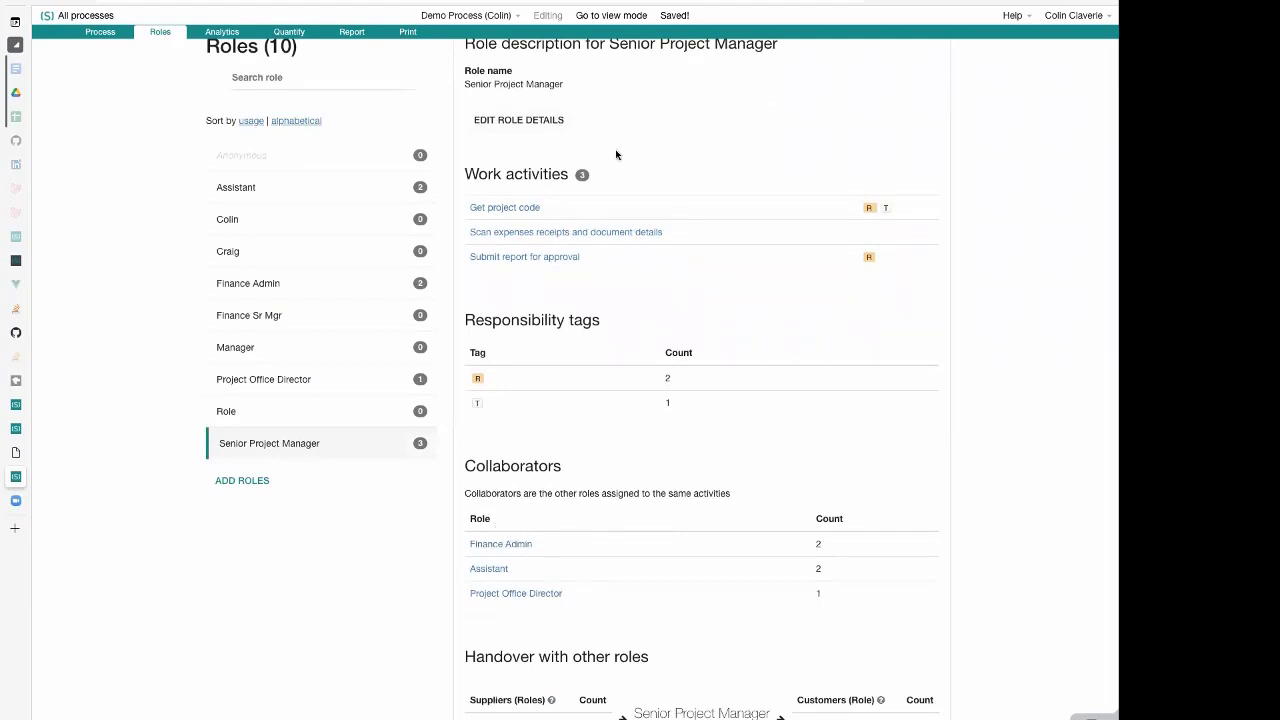
pyautogui.scroll(1, 620, 155)
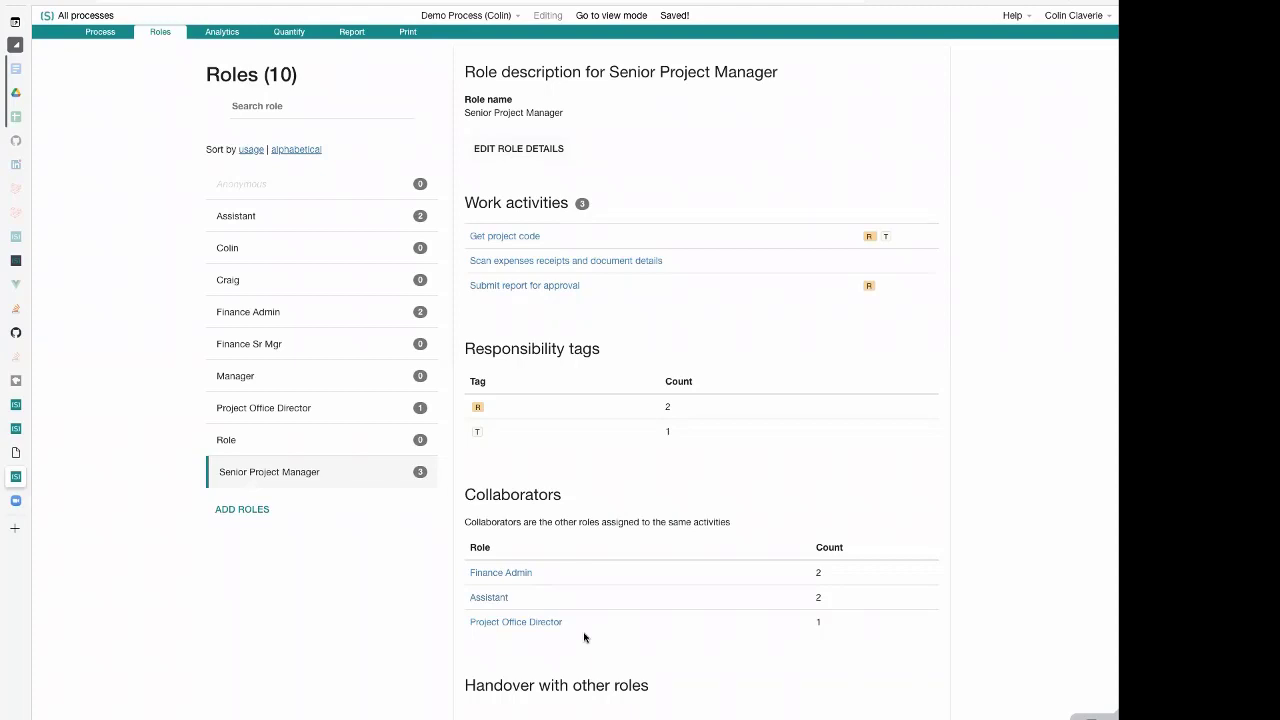
pyautogui.scroll(-1, 585, 637)
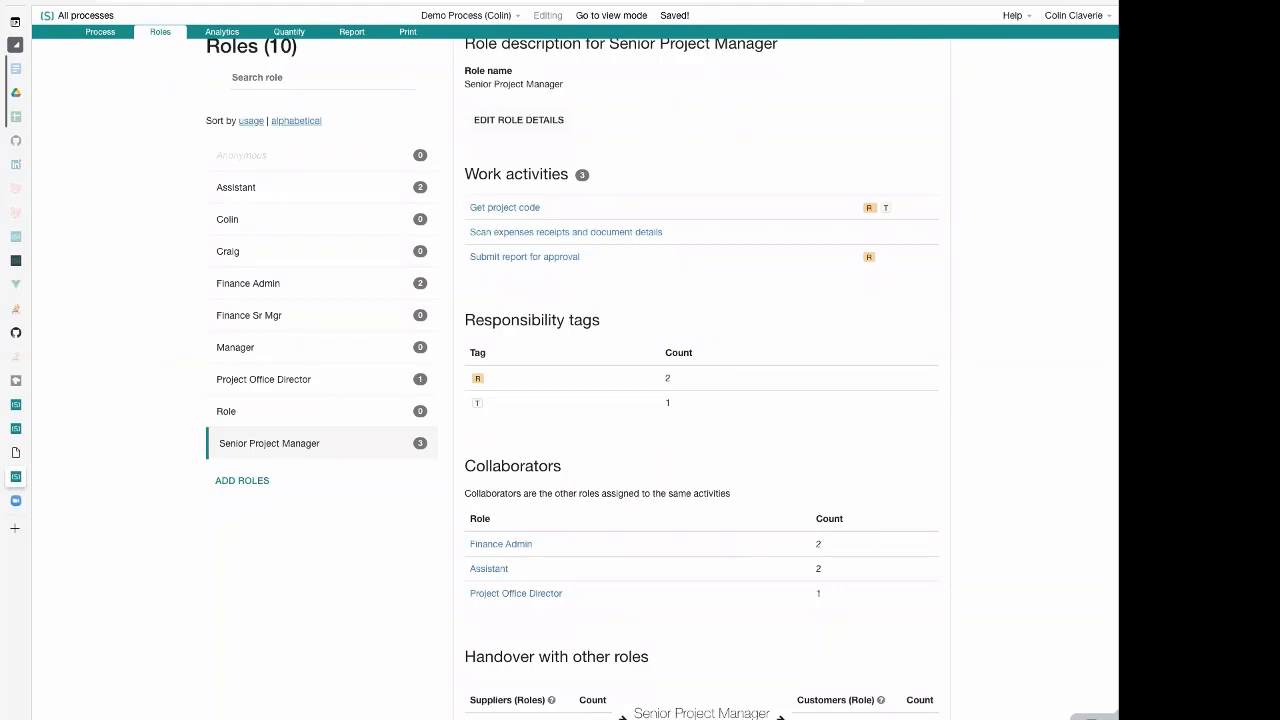
# Return to the process diagram and review the roles and responsibility tags assigned to its activities
pyautogui.click(101, 32)
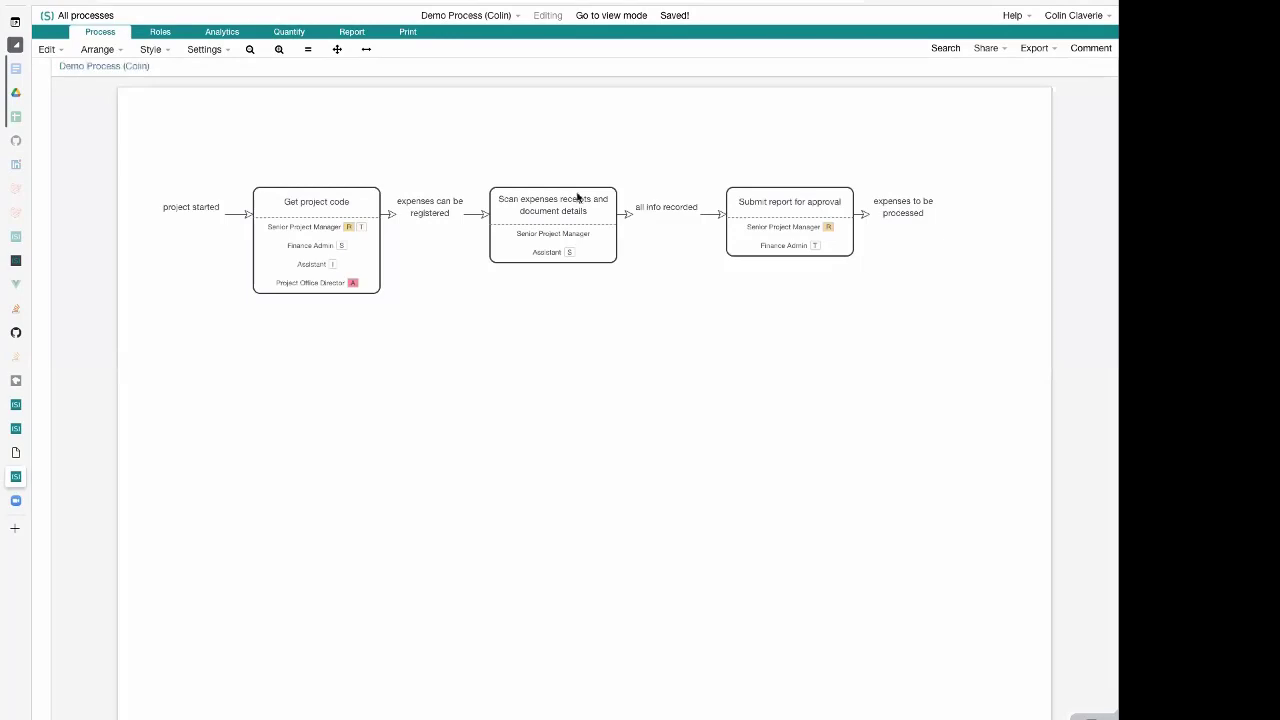
pyautogui.click(580, 200)
pyautogui.click(277, 236)
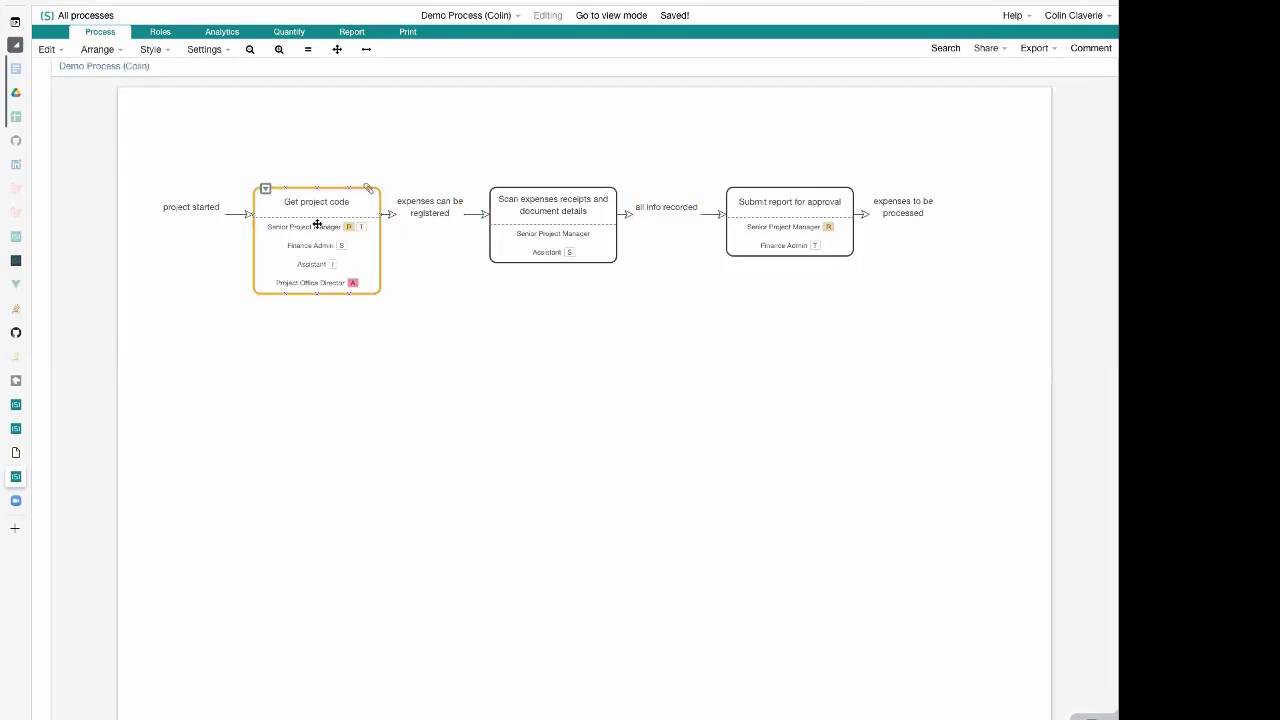
pyautogui.click(523, 233)
# Reopen the Role Manager and review the Project Office Director and Senior Project Manager role descriptions
pyautogui.click(160, 31)
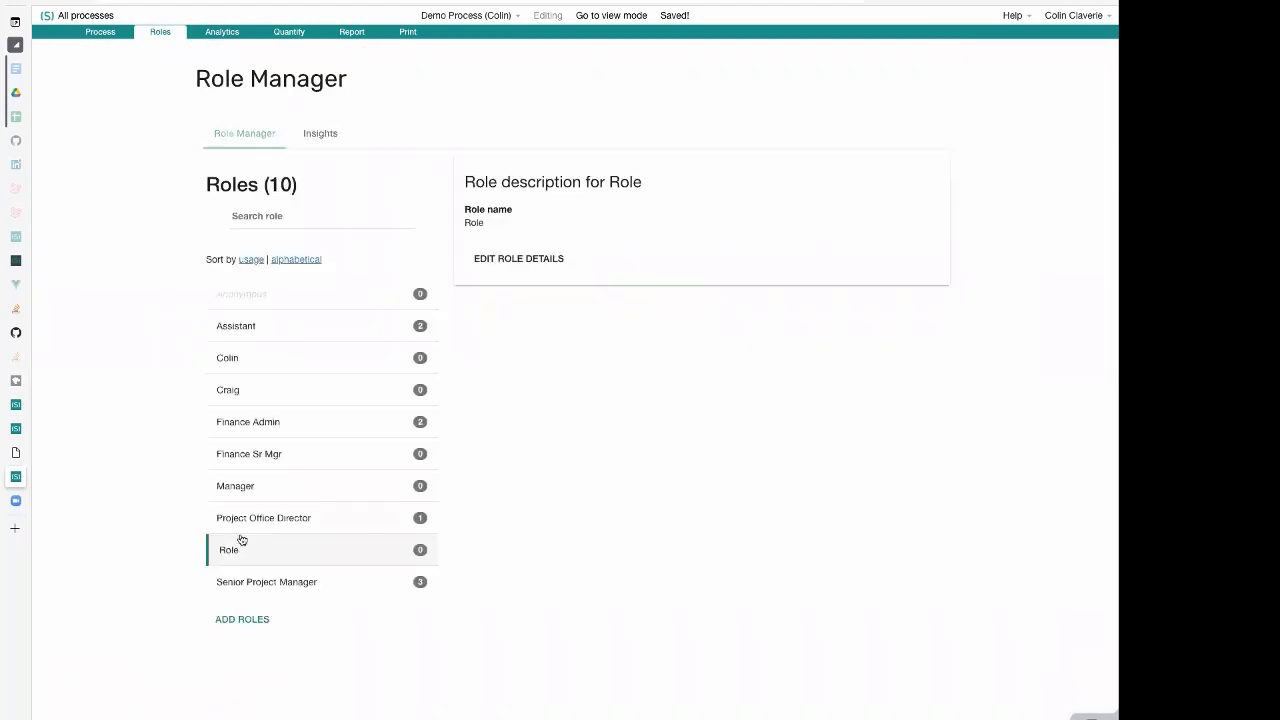
pyautogui.click(309, 517)
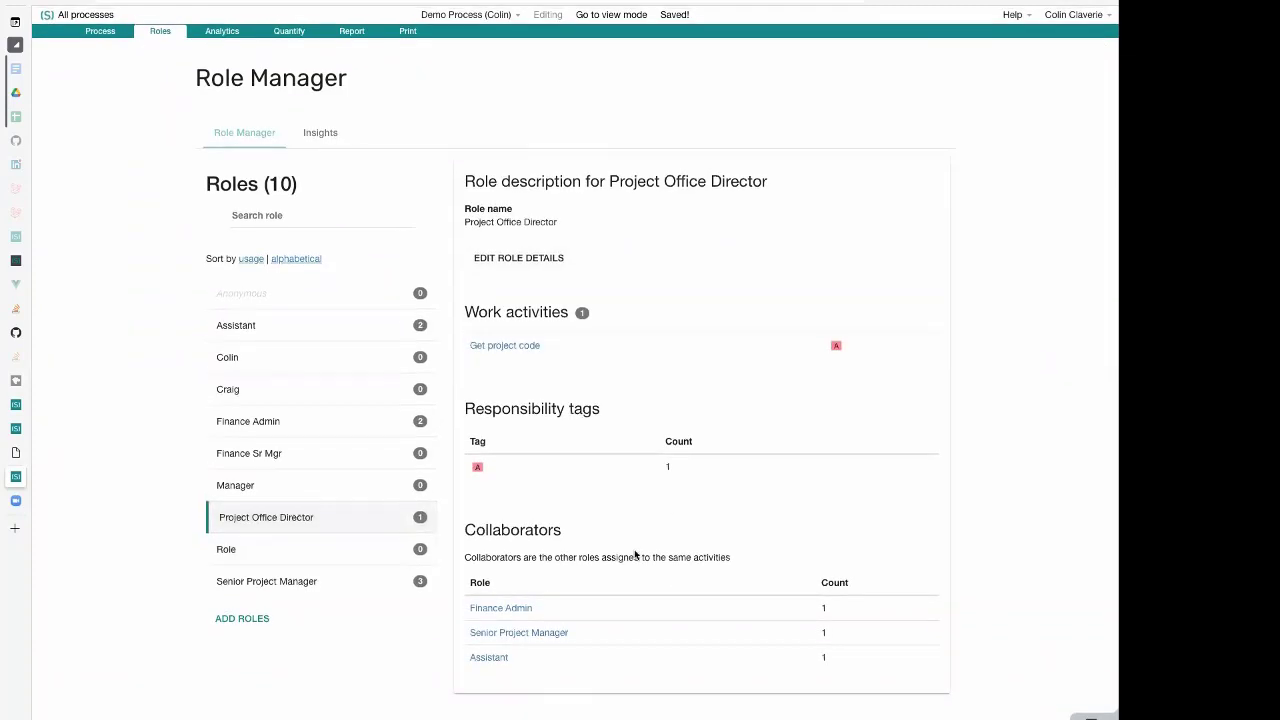
pyautogui.click(340, 582)
pyautogui.scroll(-3, 613, 535)
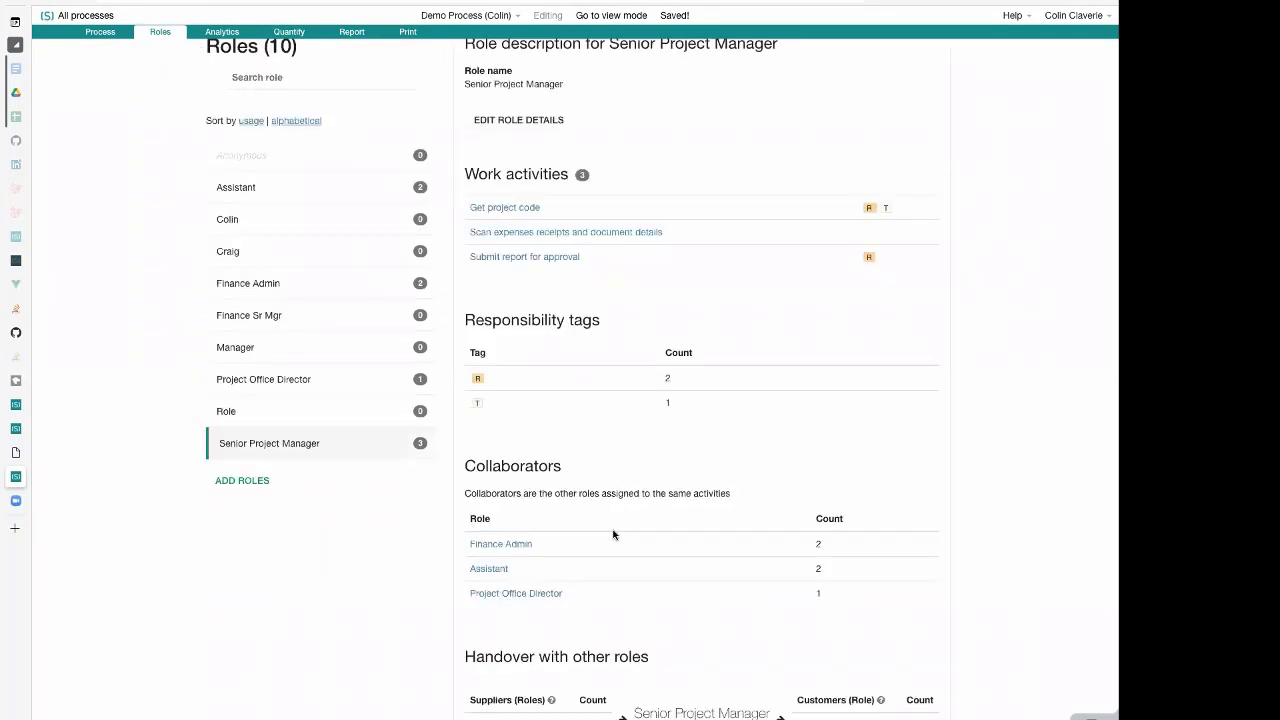
pyautogui.scroll(3, 613, 535)
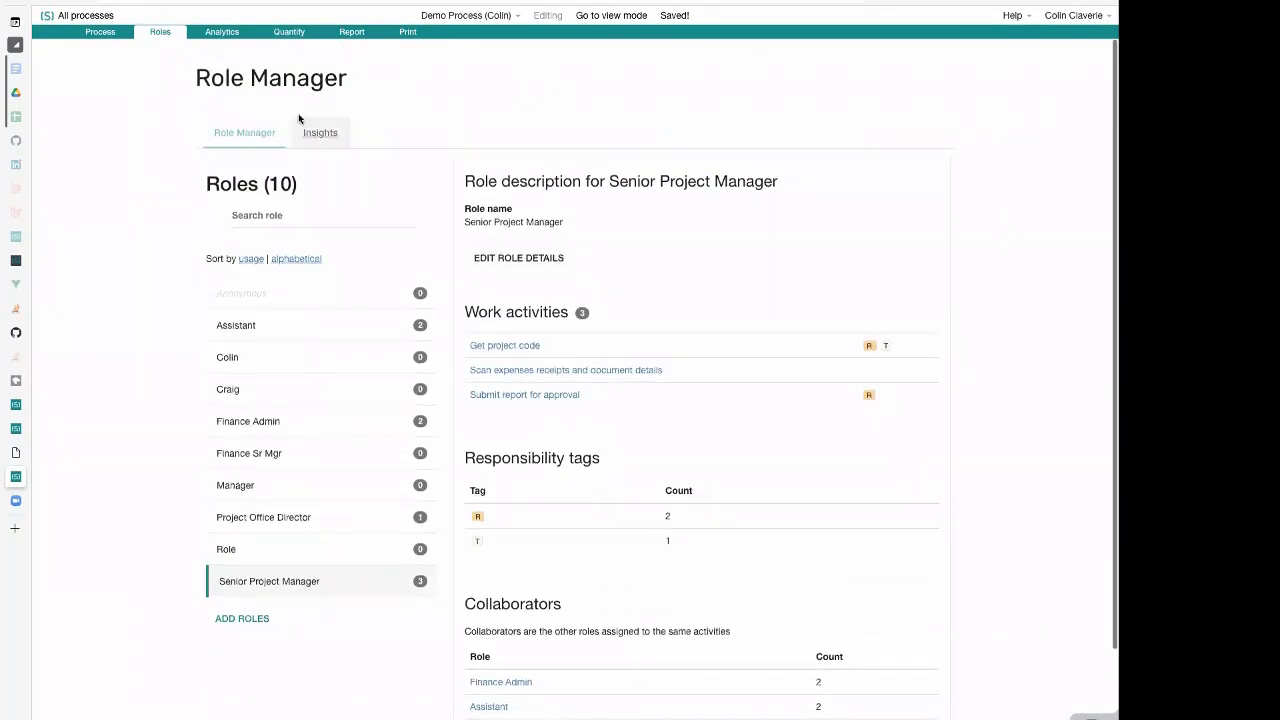
# Open the role insights and examine the role utilisation charts for the most used and least used roles
pyautogui.click(306, 133)
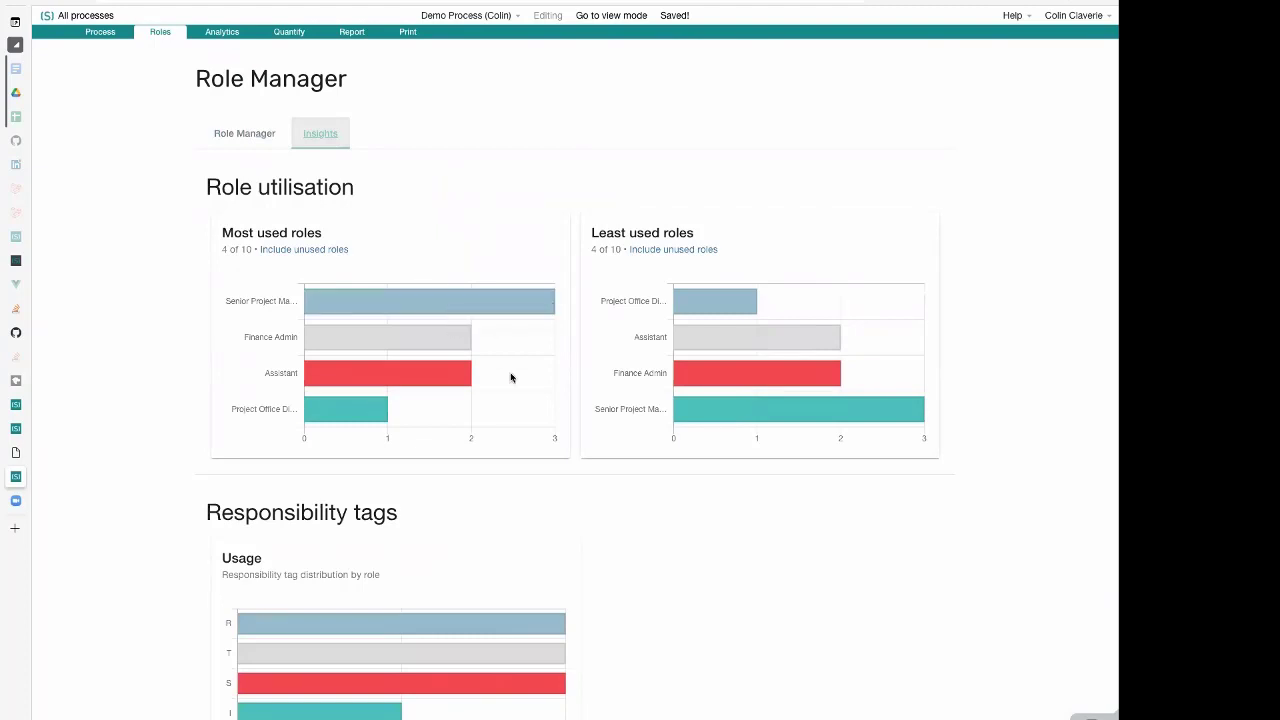
pyautogui.scroll(-3, 517, 401)
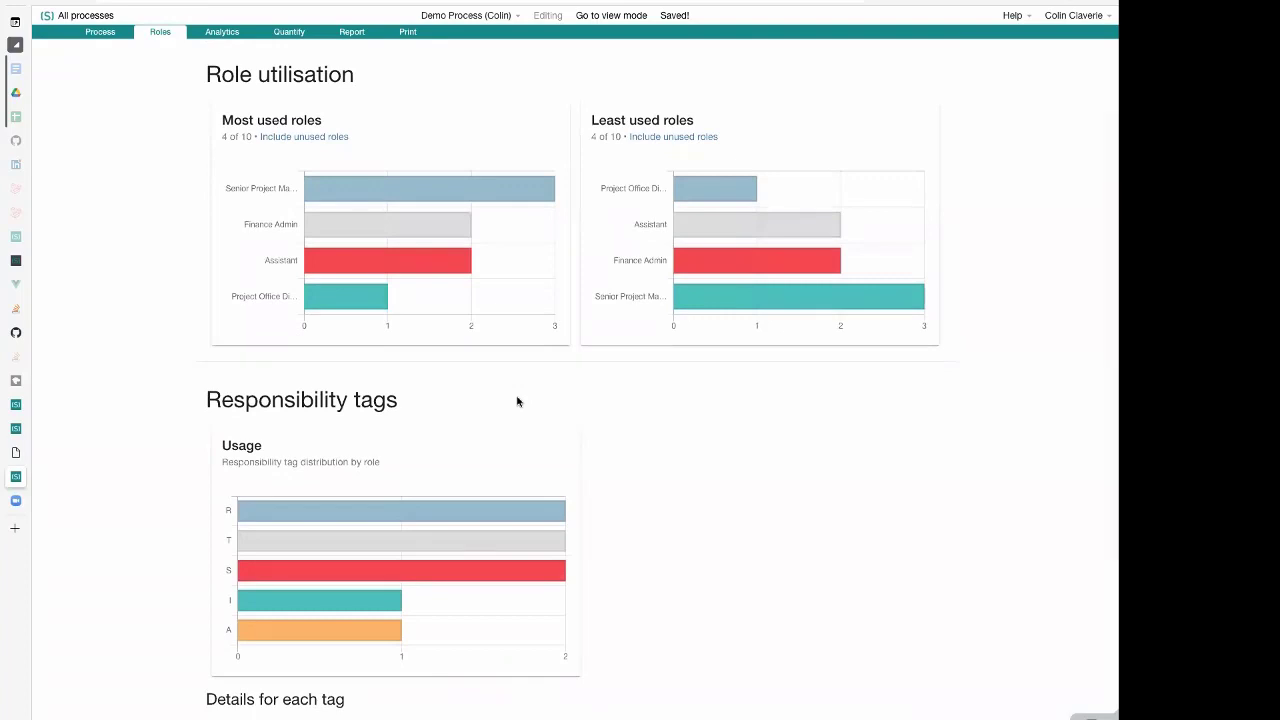
pyautogui.scroll(1, 517, 401)
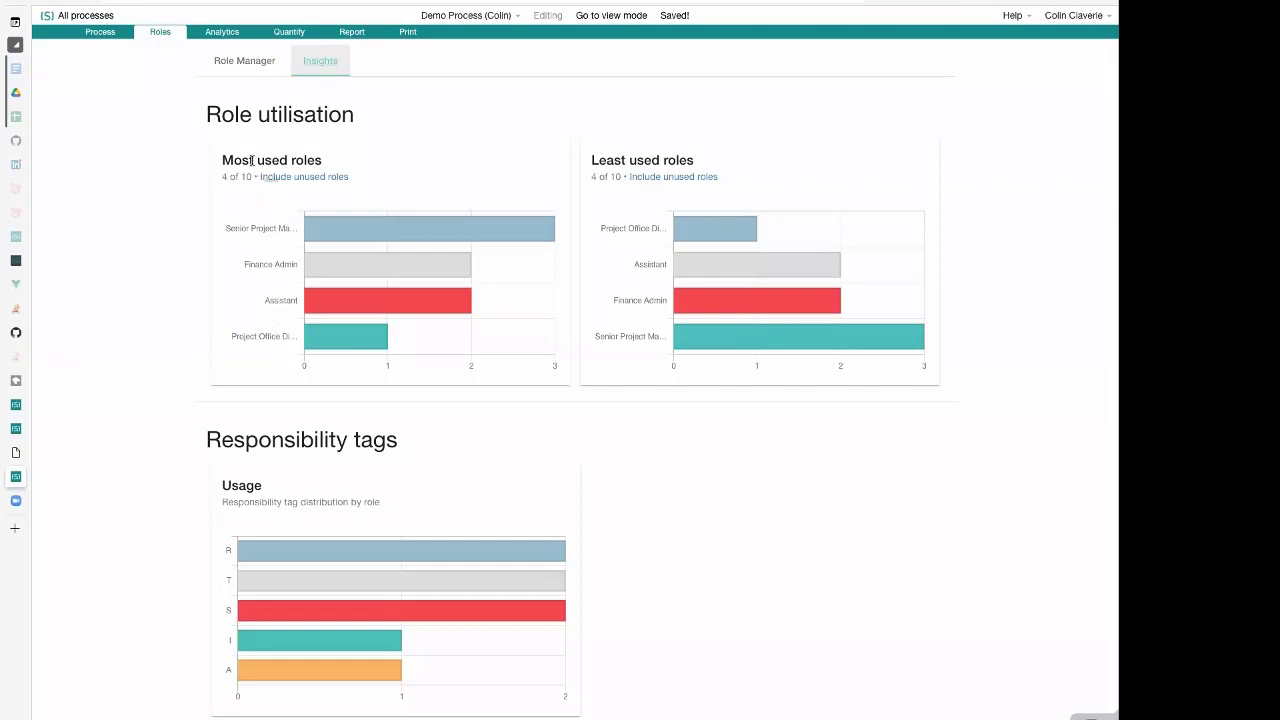
pyautogui.moveTo(231, 157); pyautogui.dragTo(329, 163)
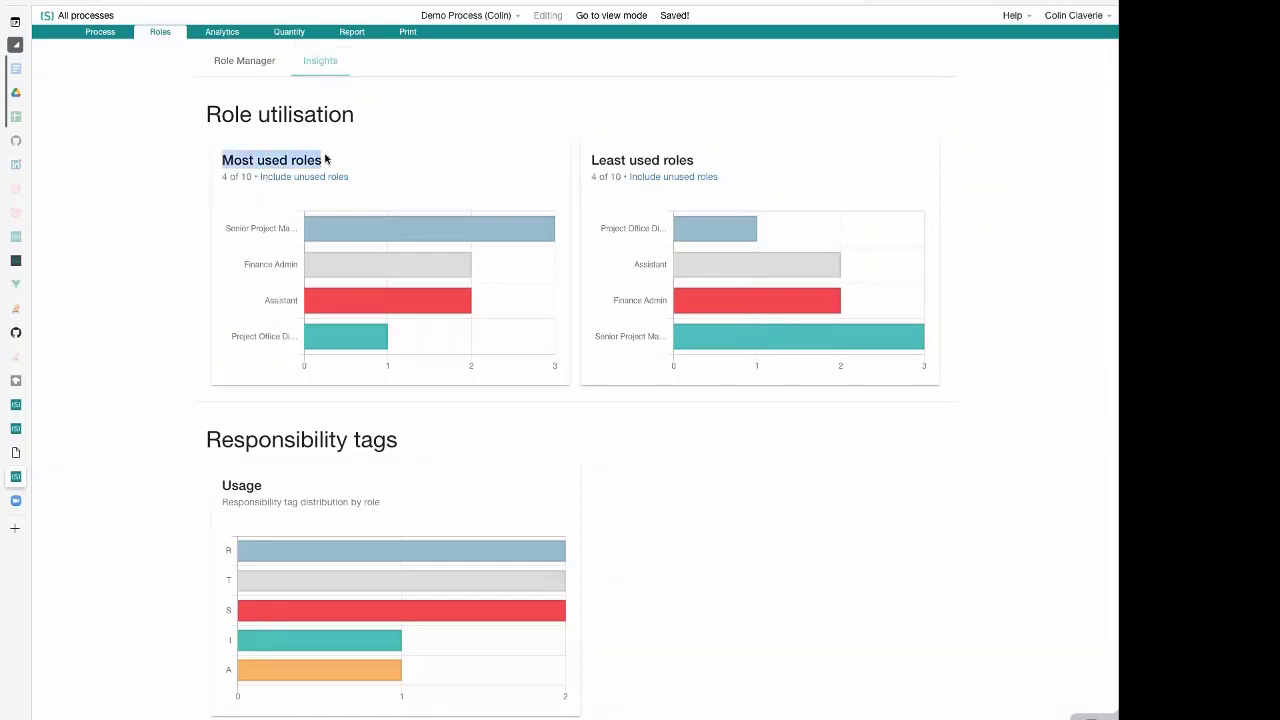
pyautogui.doubleClick(691, 160)
pyautogui.moveTo(657, 155); pyautogui.dragTo(586, 160)
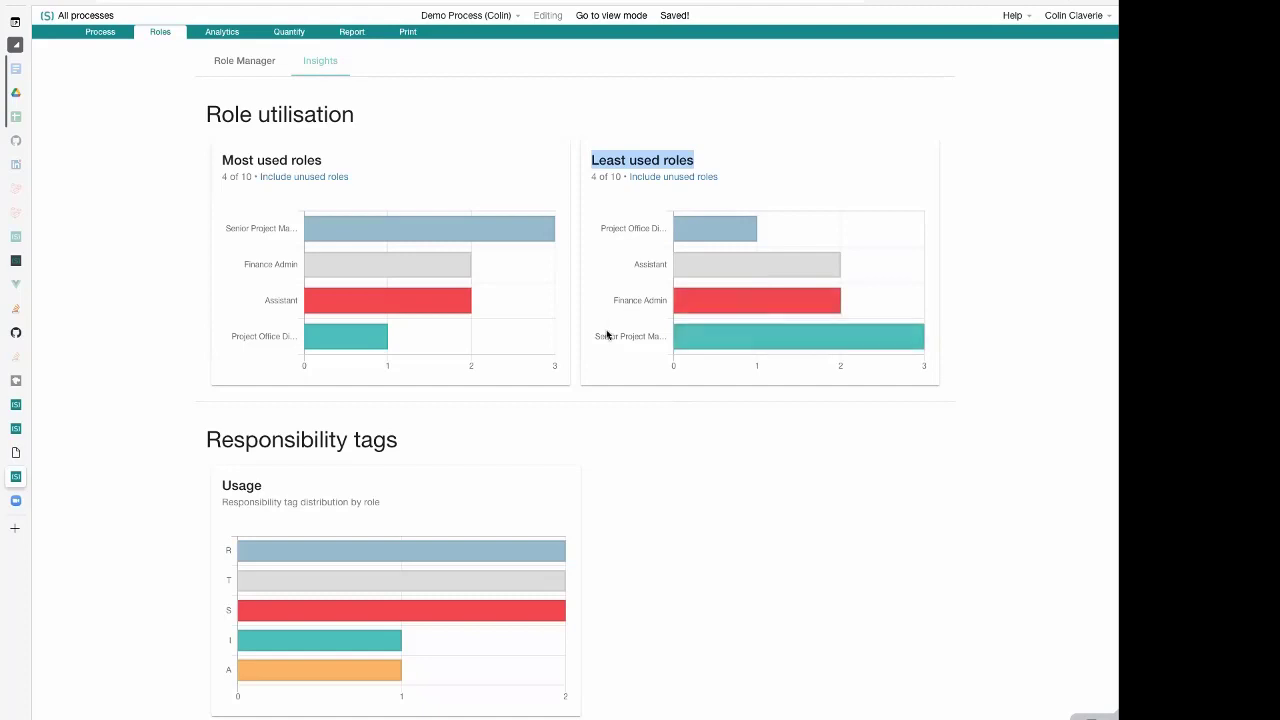
pyautogui.rightClick(612, 229)
pyautogui.click(784, 199)
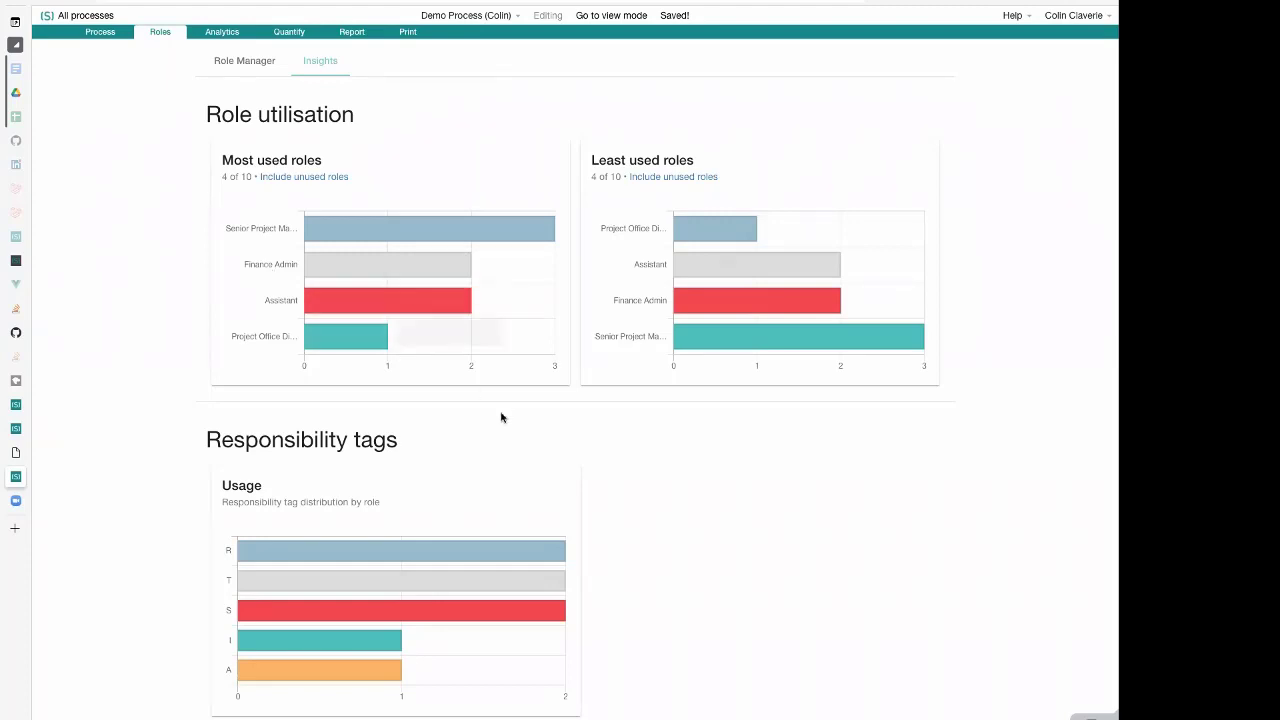
# Examine the responsibility tag usage chart and the role breakdown for each tag
pyautogui.scroll(-1, 617, 547)
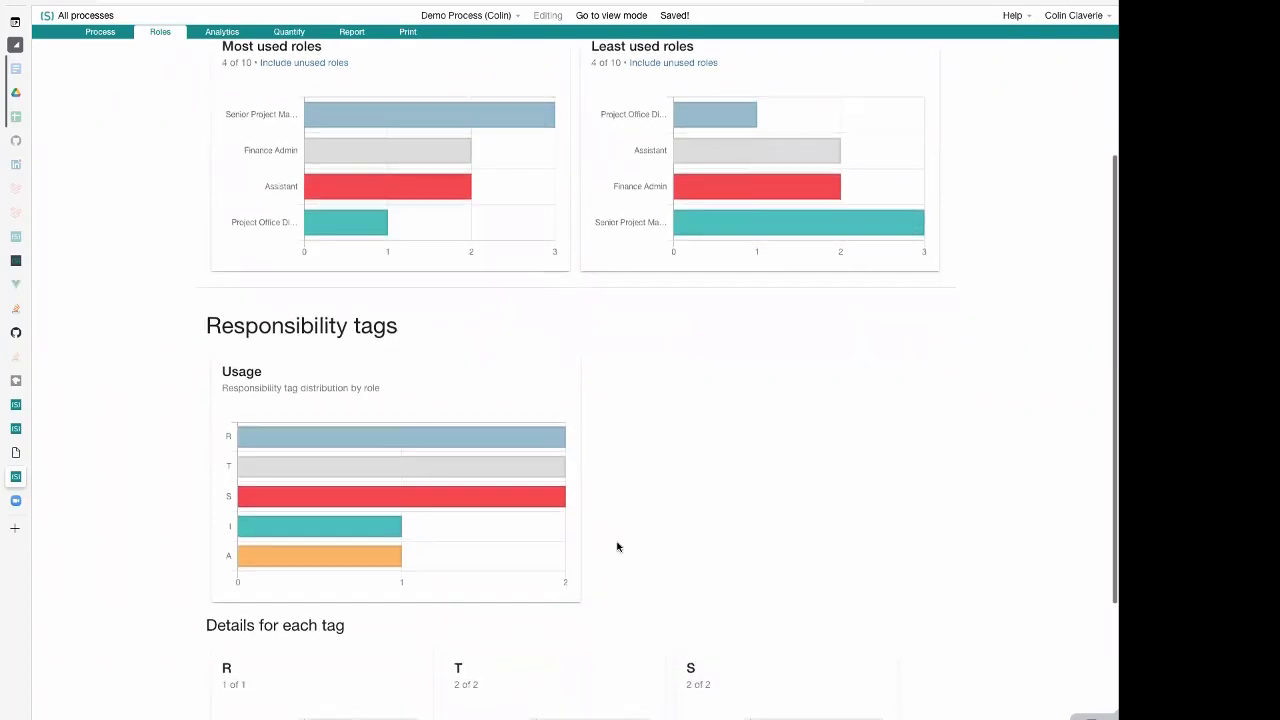
pyautogui.scroll(-2, 617, 545)
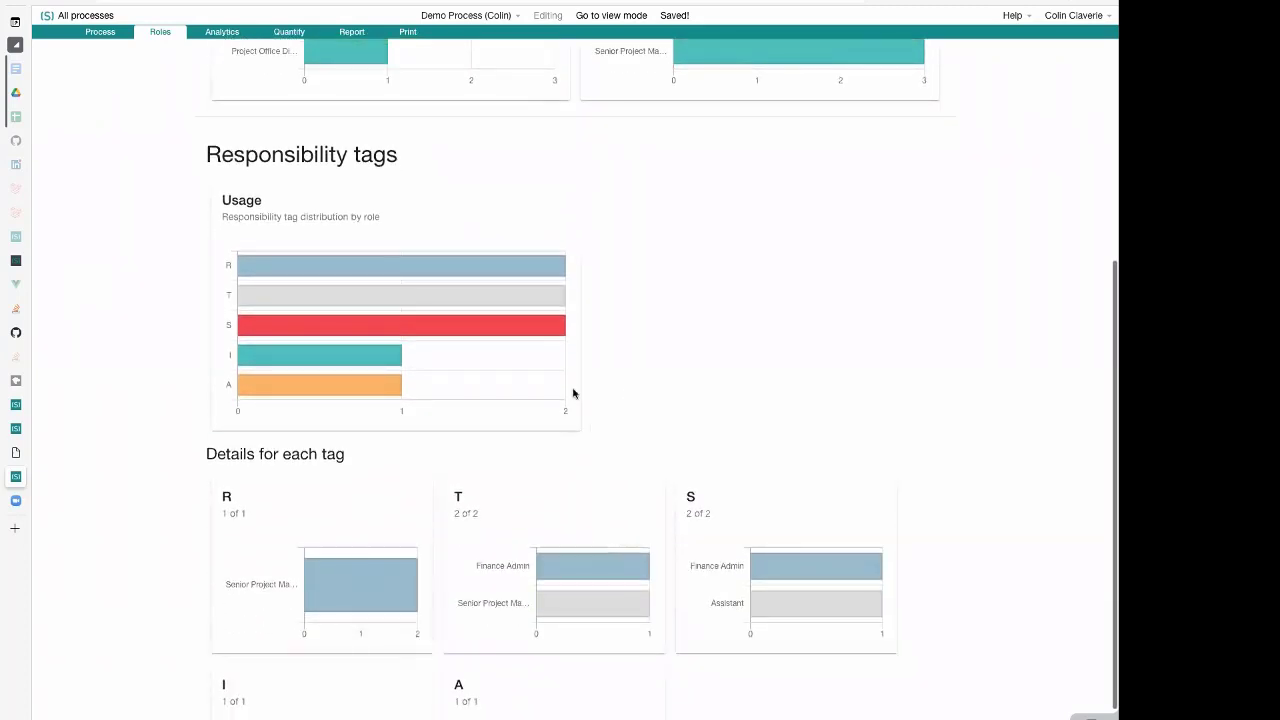
pyautogui.scroll(-1, 572, 394)
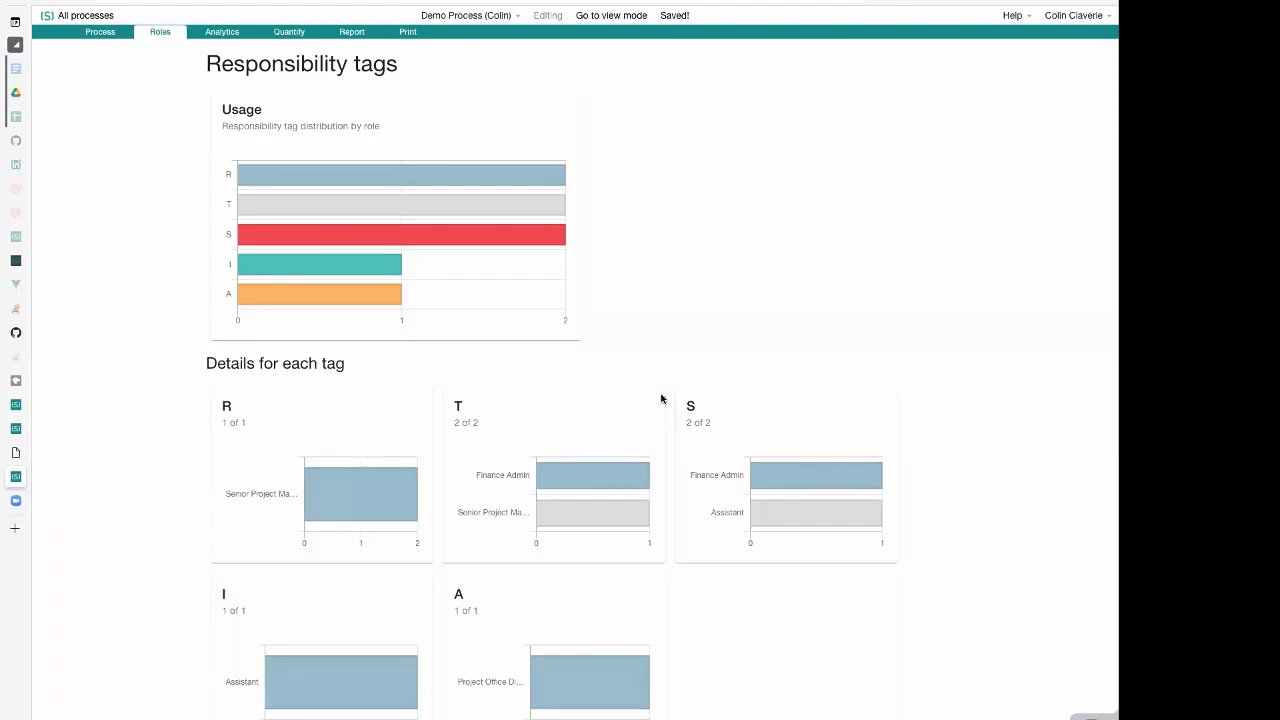
pyautogui.scroll(5, 660, 398)
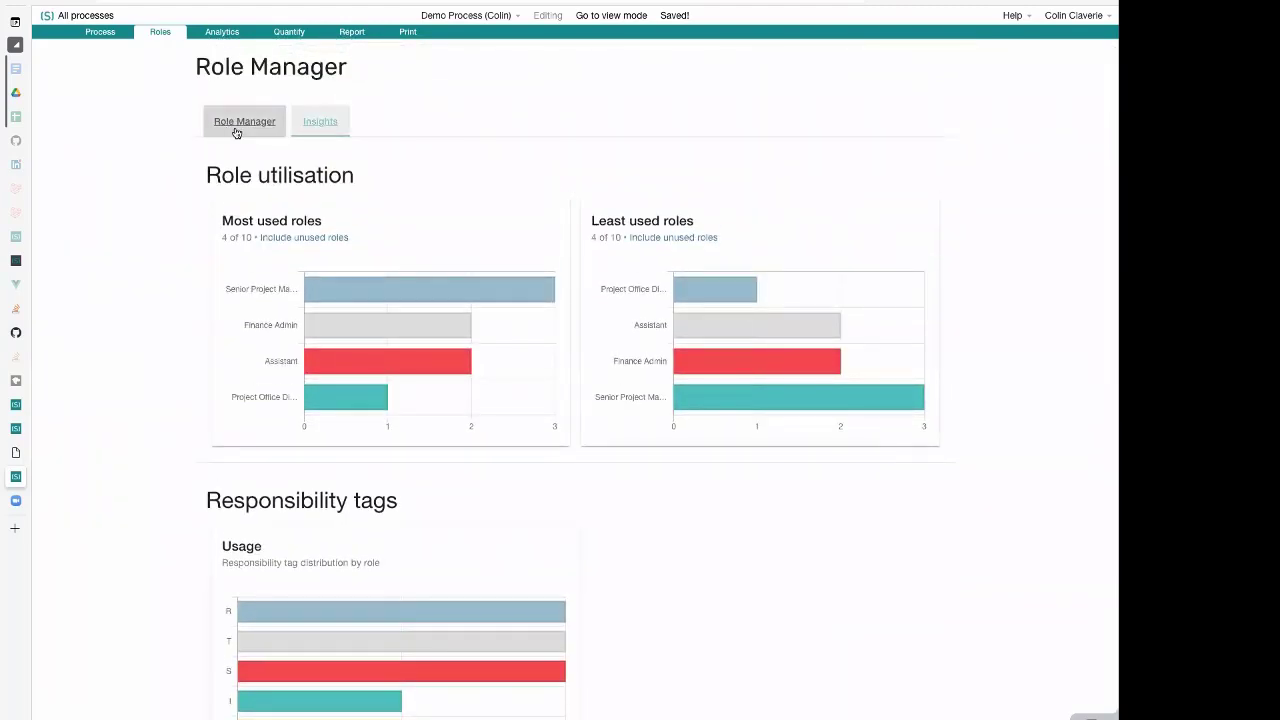
# Go back to the role list and review the Senior Project Manager's full role description
pyautogui.click(245, 134)
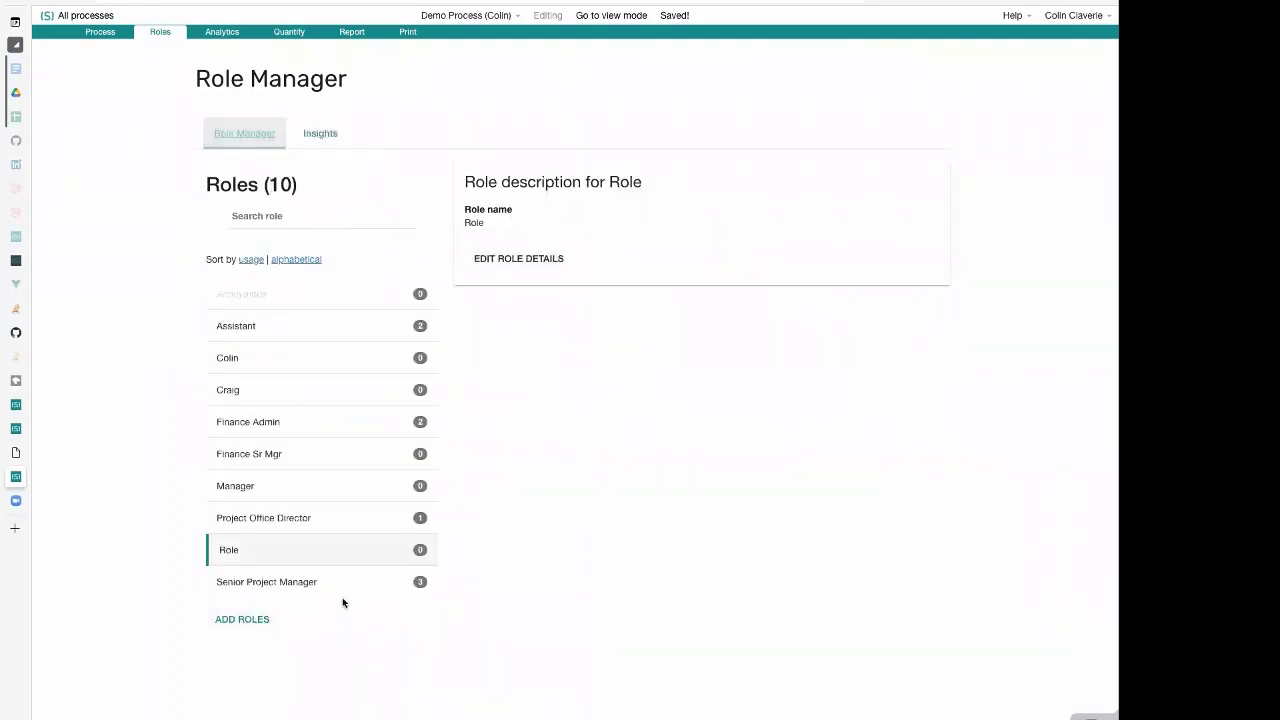
pyautogui.click(387, 580)
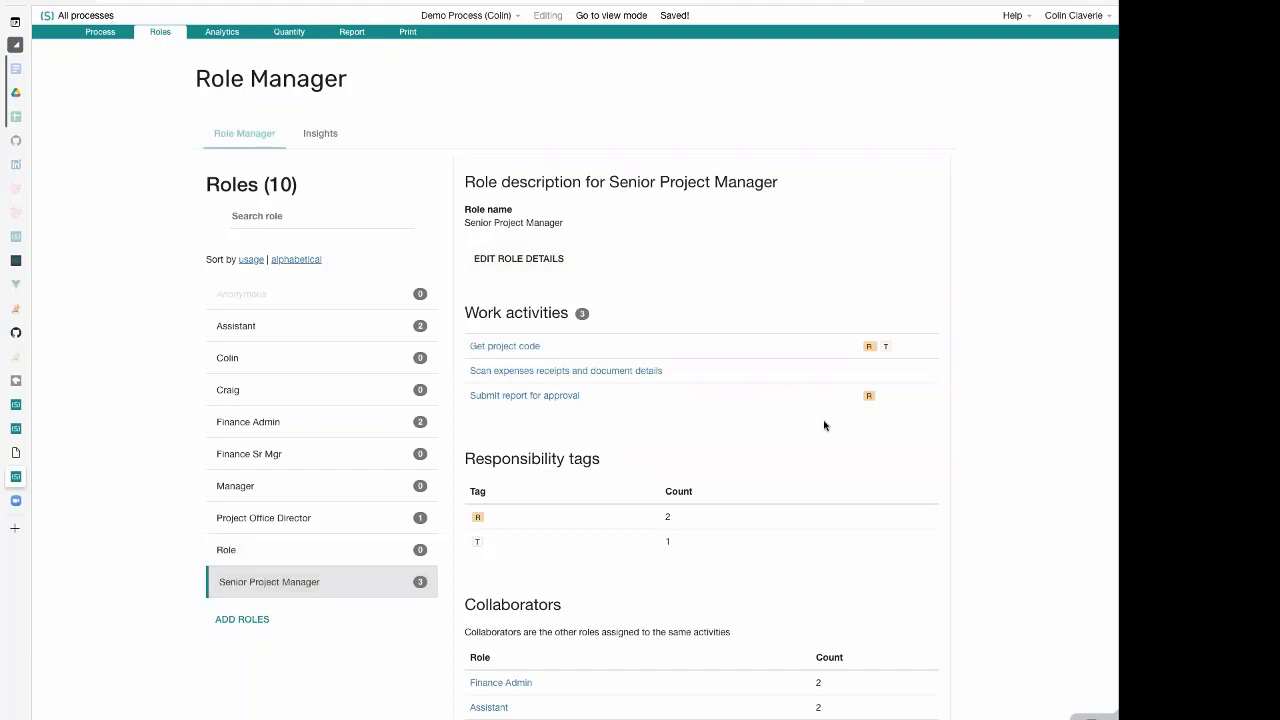
pyautogui.scroll(-2, 743, 543)
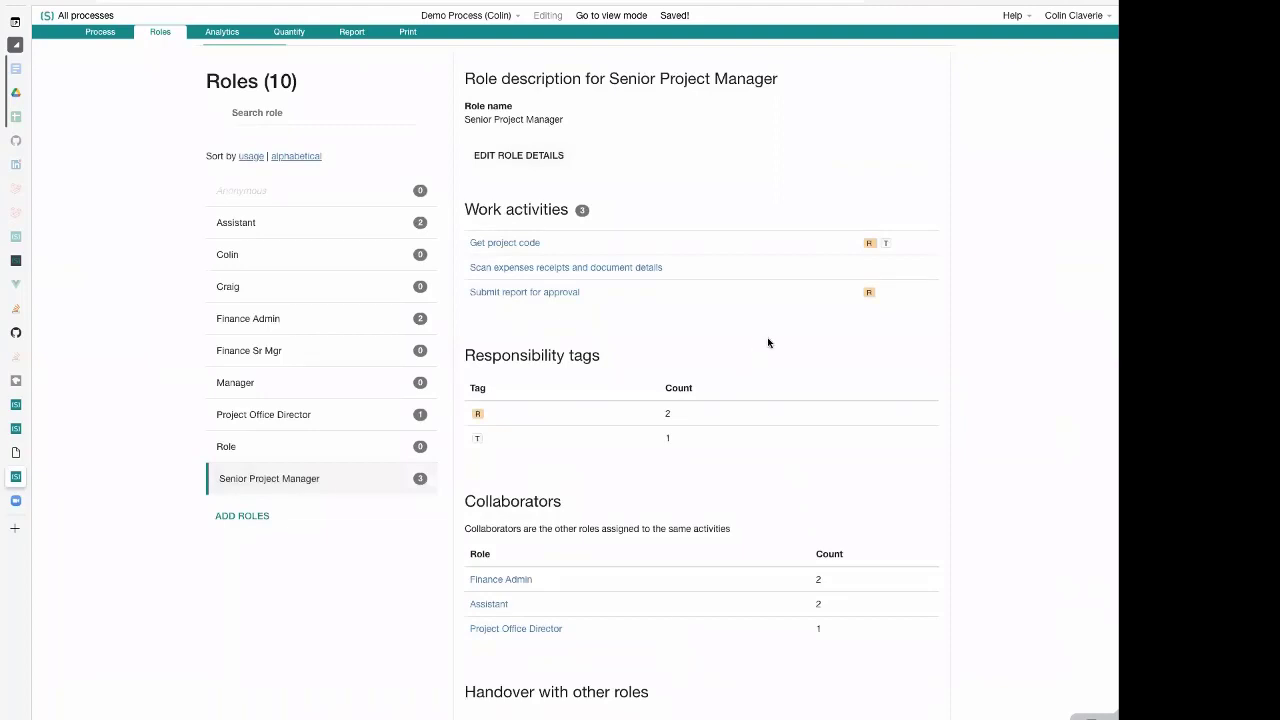
pyautogui.scroll(-1, 768, 342)
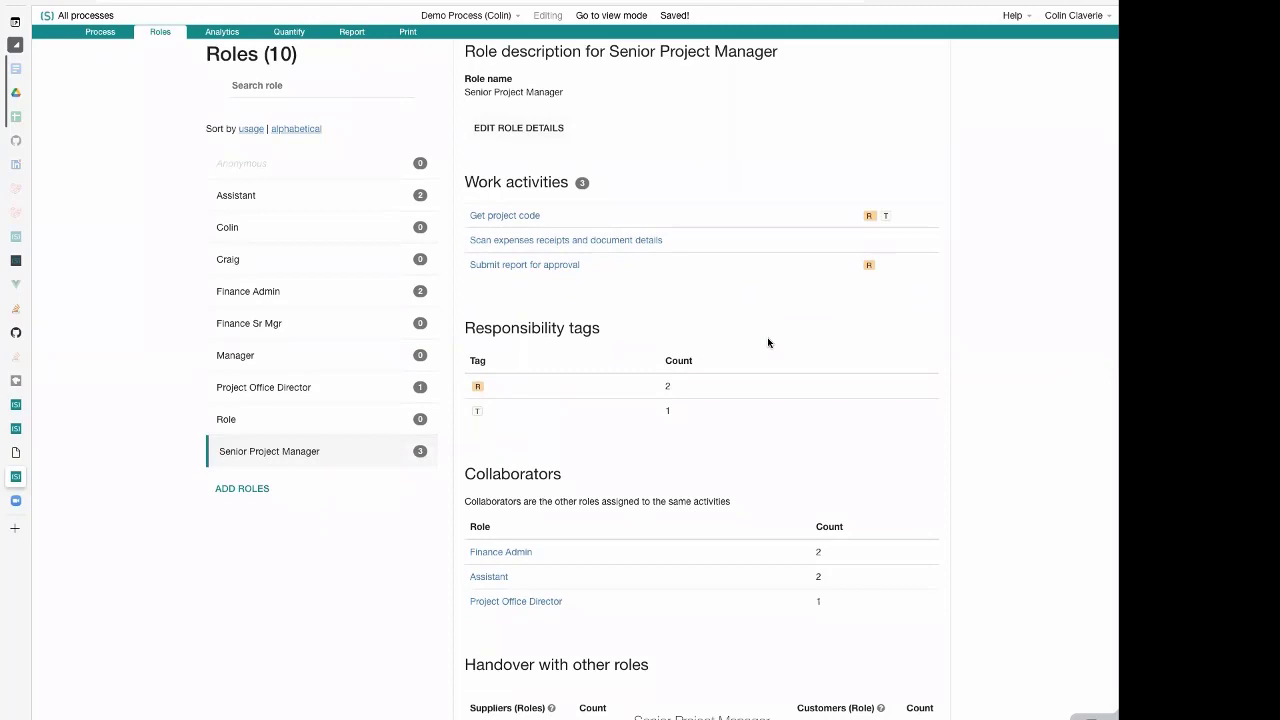
pyautogui.scroll(5, 768, 342)
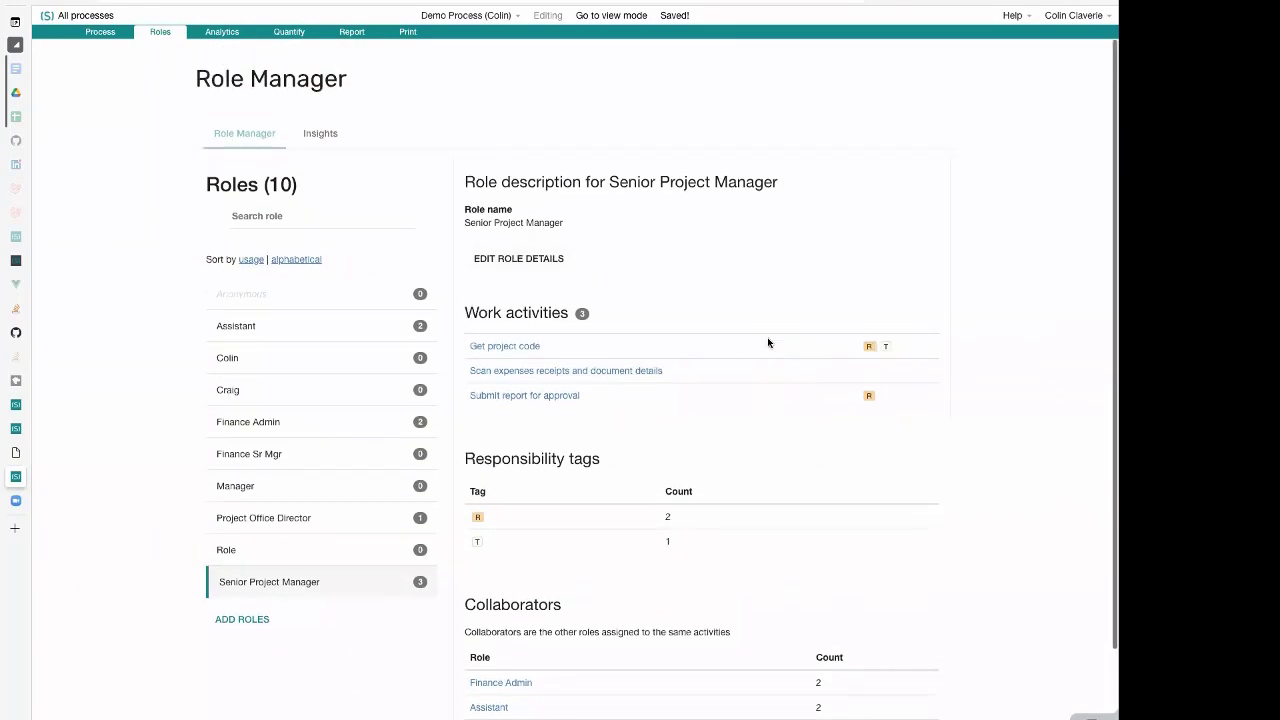
# In the process diagram, add a new role named "SuperProjectManagement App" to the "Get project code" activity
pyautogui.click(100, 32)
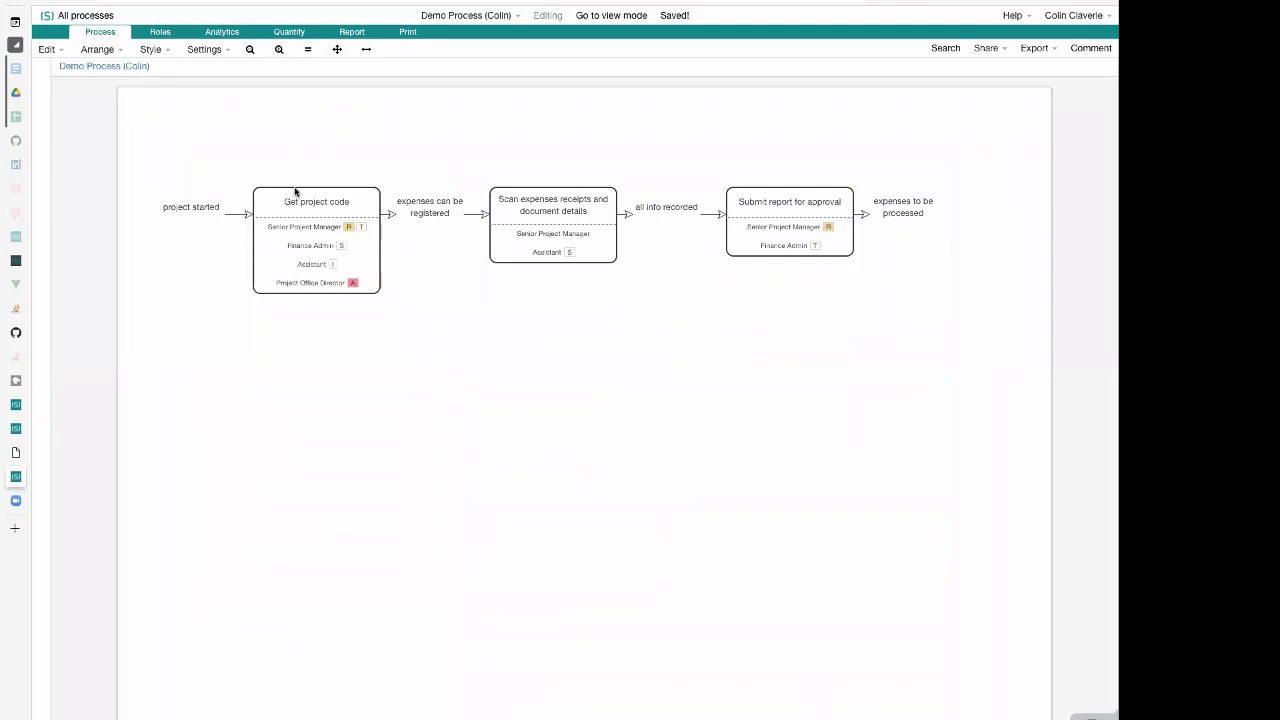
pyautogui.click(337, 256)
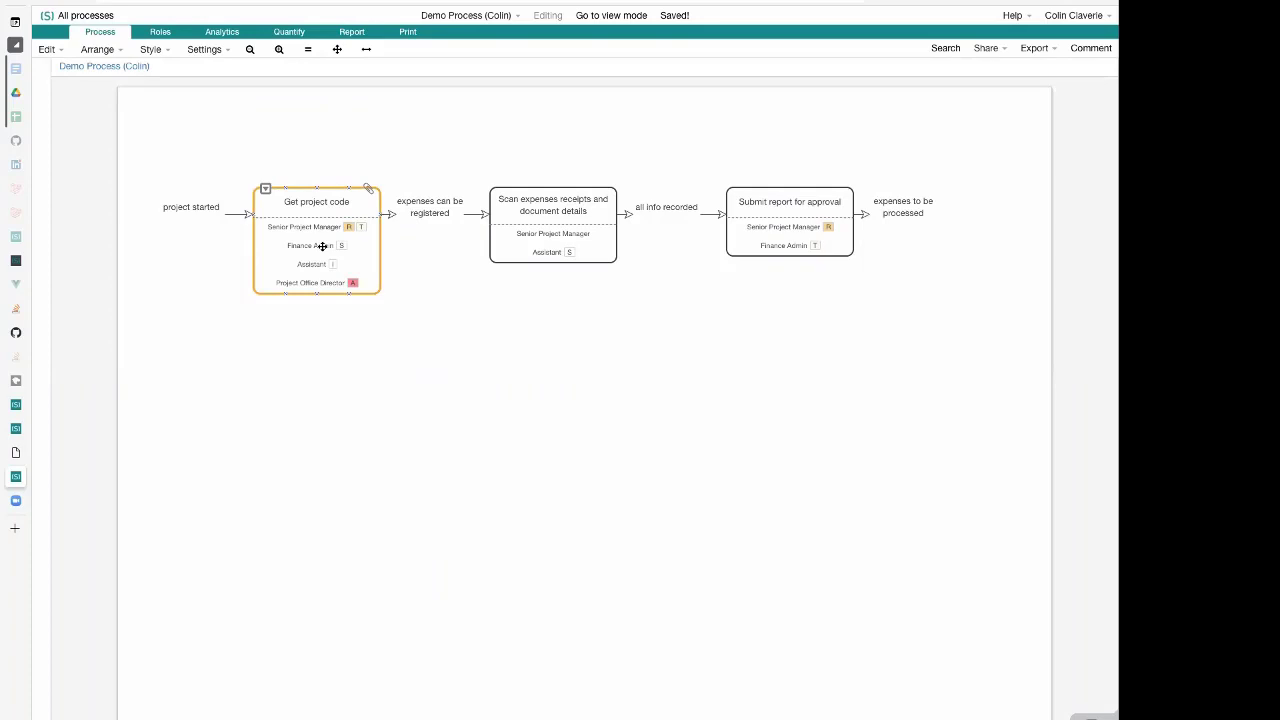
pyautogui.click(296, 254)
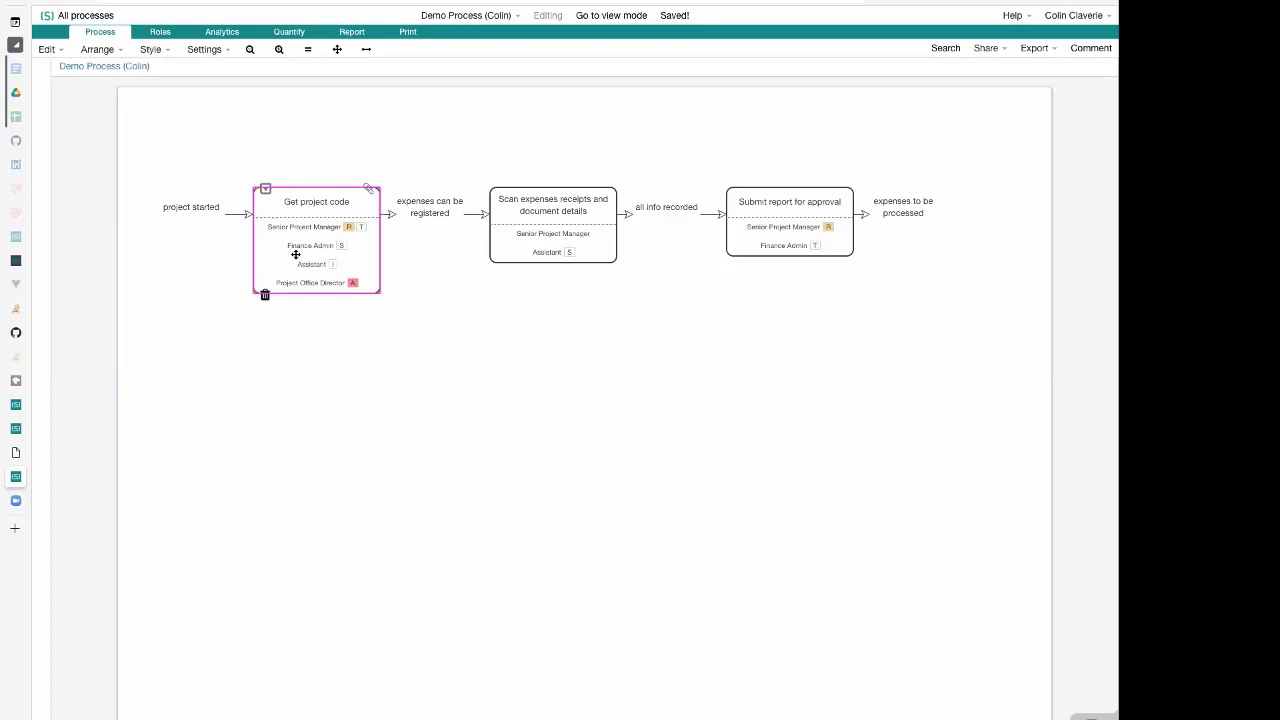
pyautogui.click(296, 254)
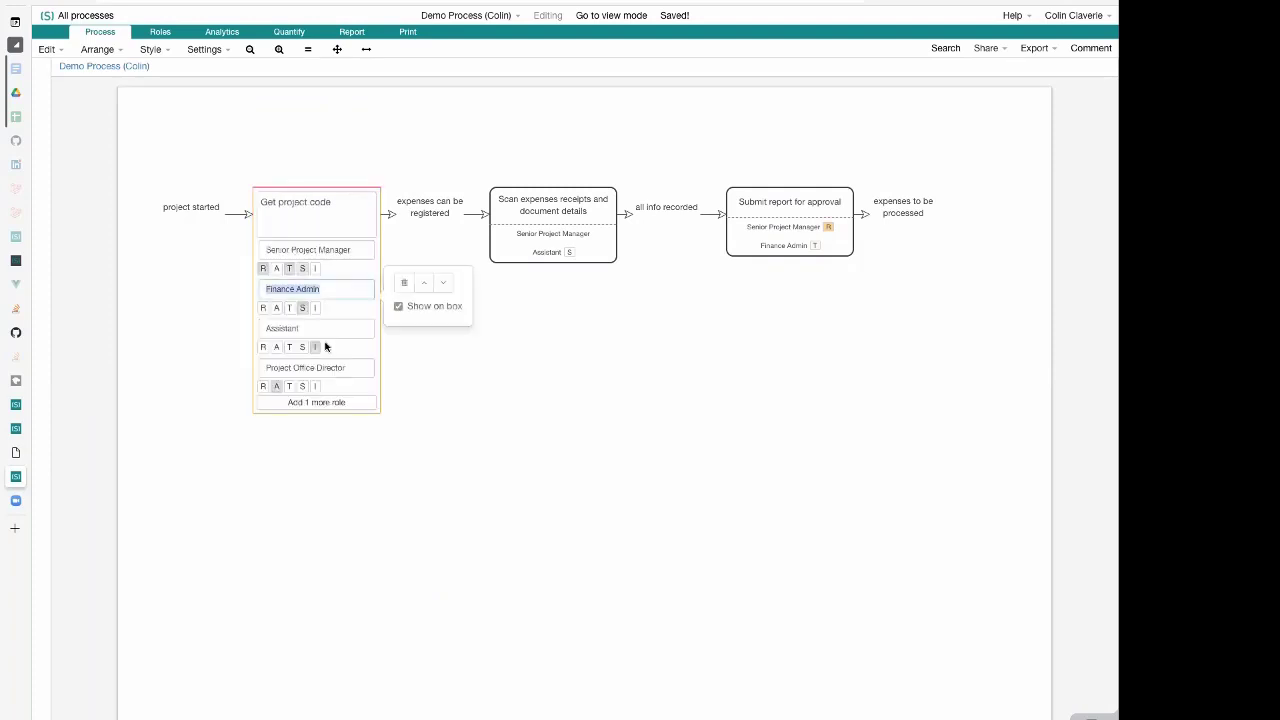
pyautogui.click(357, 406)
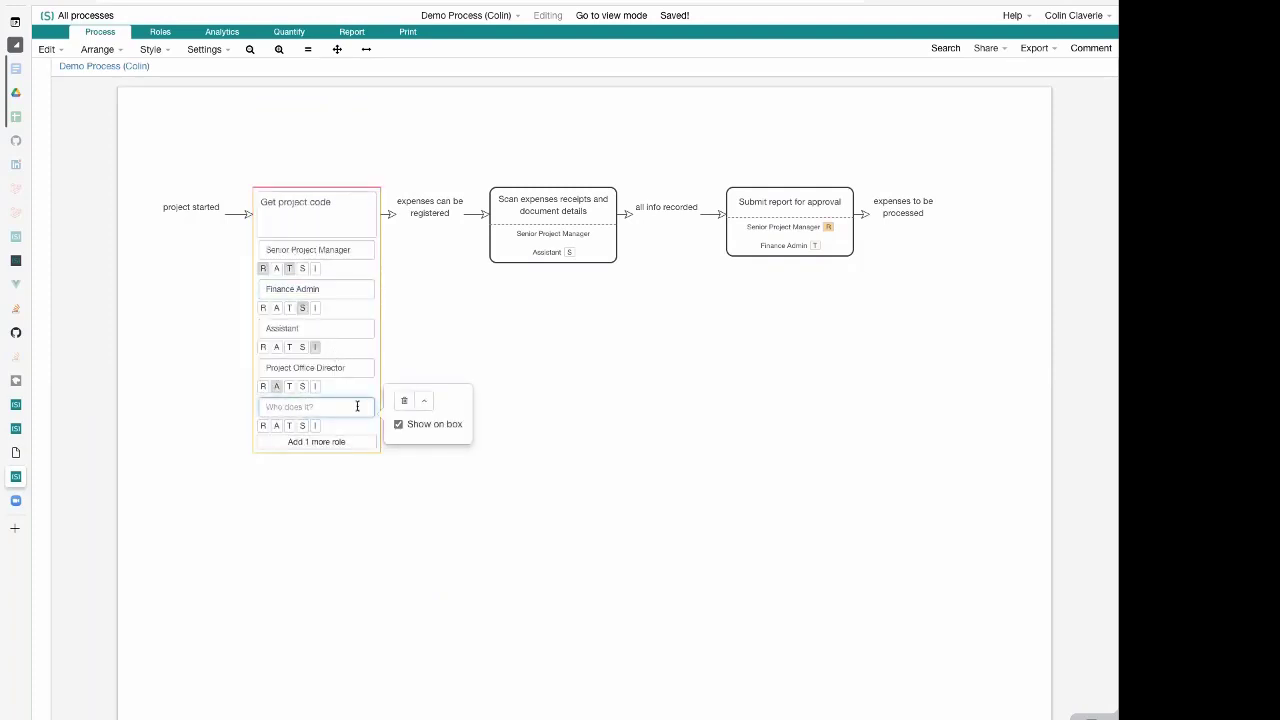
pyautogui.write('SuperPro')
pyautogui.write('jectManagement')
pyautogui.write(' App')
pyautogui.click(487, 367)
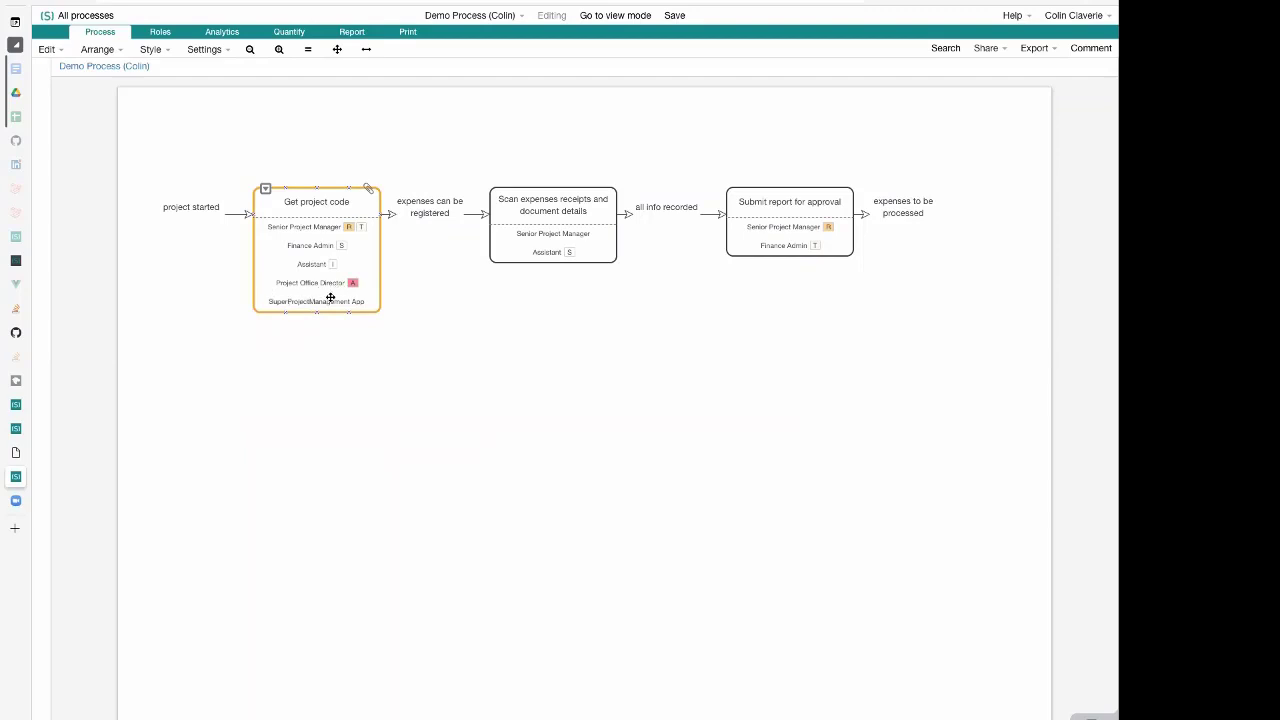
# Search the diagram's icon library for "gear" and copy the short code of the gears icon
pyautogui.click(88, 136)
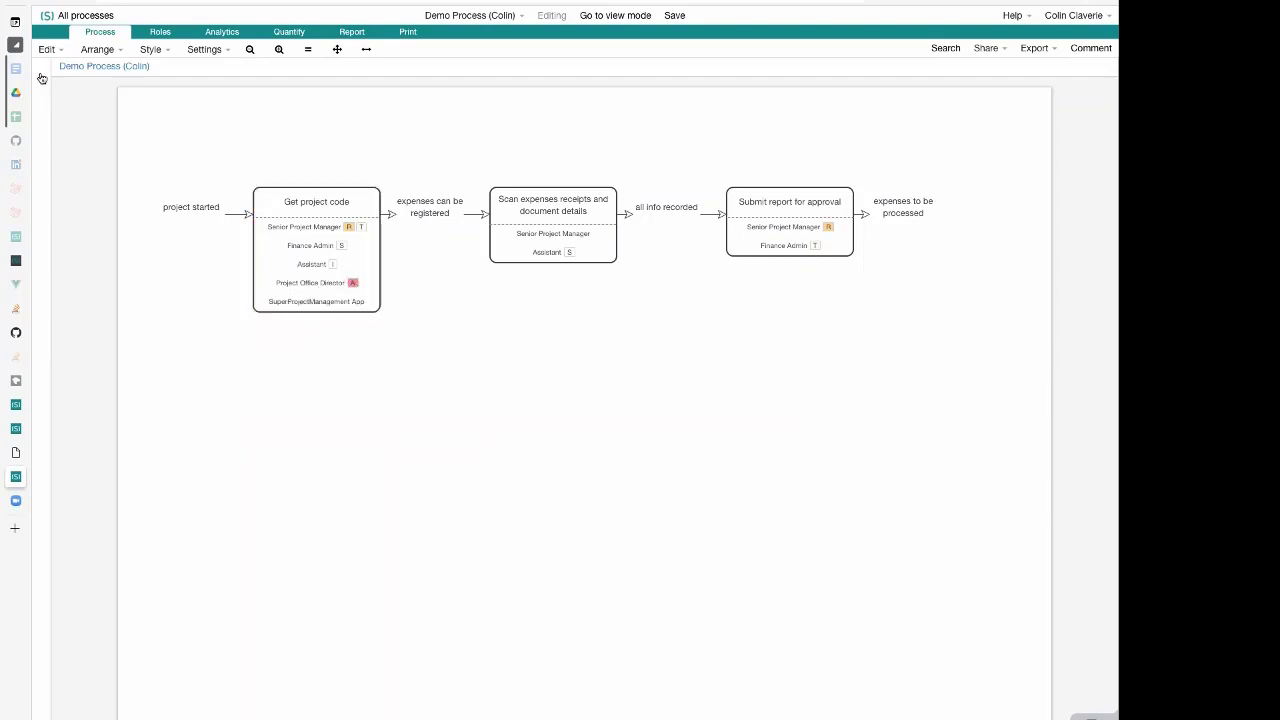
pyautogui.click(15, 44)
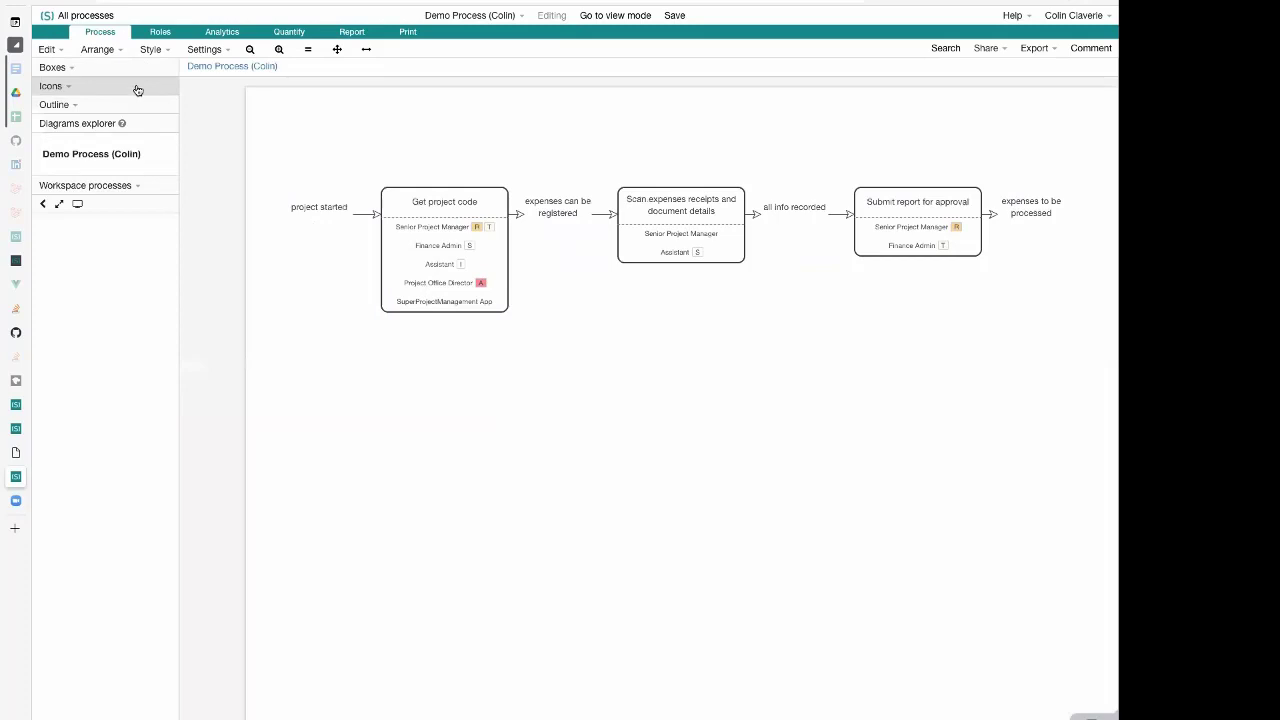
pyautogui.click(138, 90)
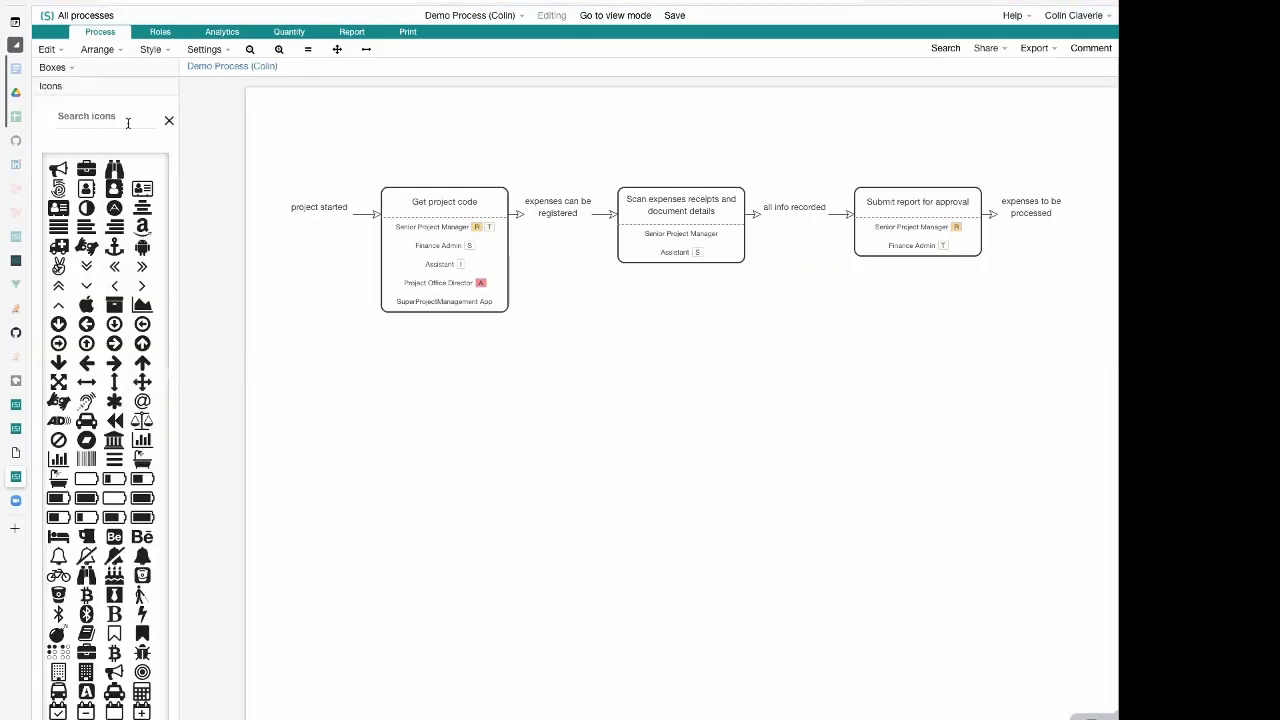
pyautogui.click(128, 122)
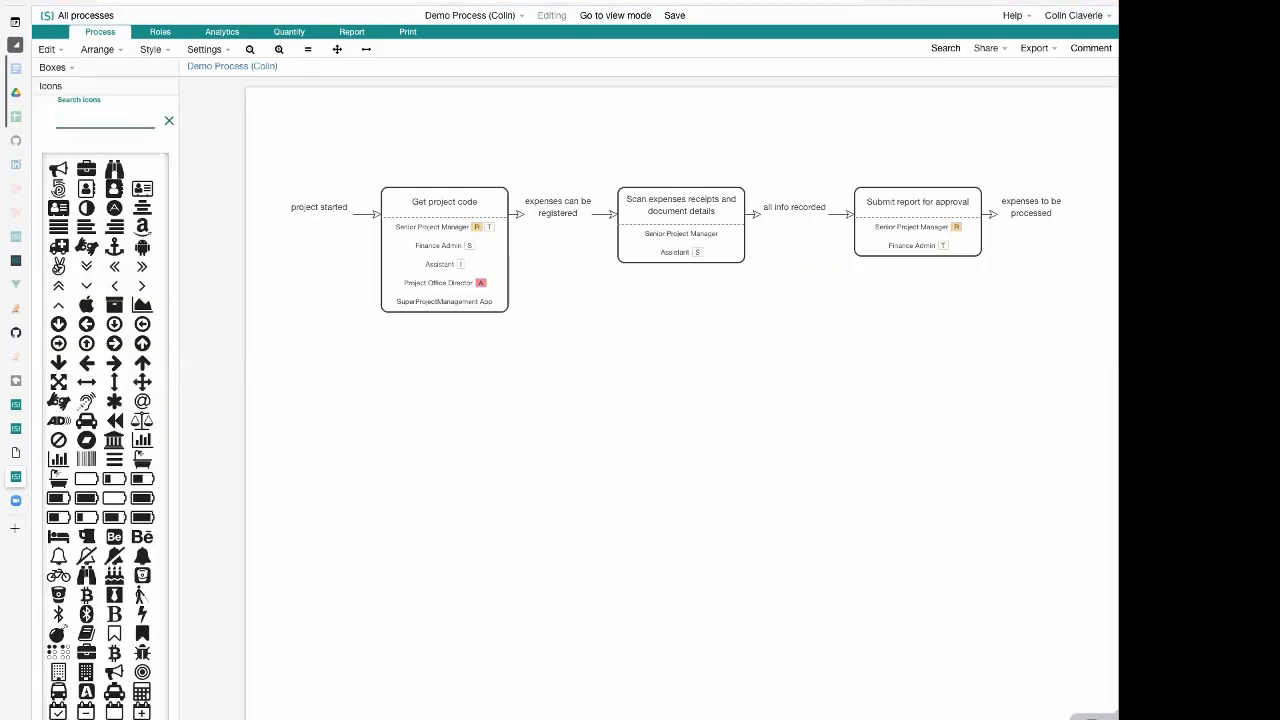
pyautogui.write('gear')
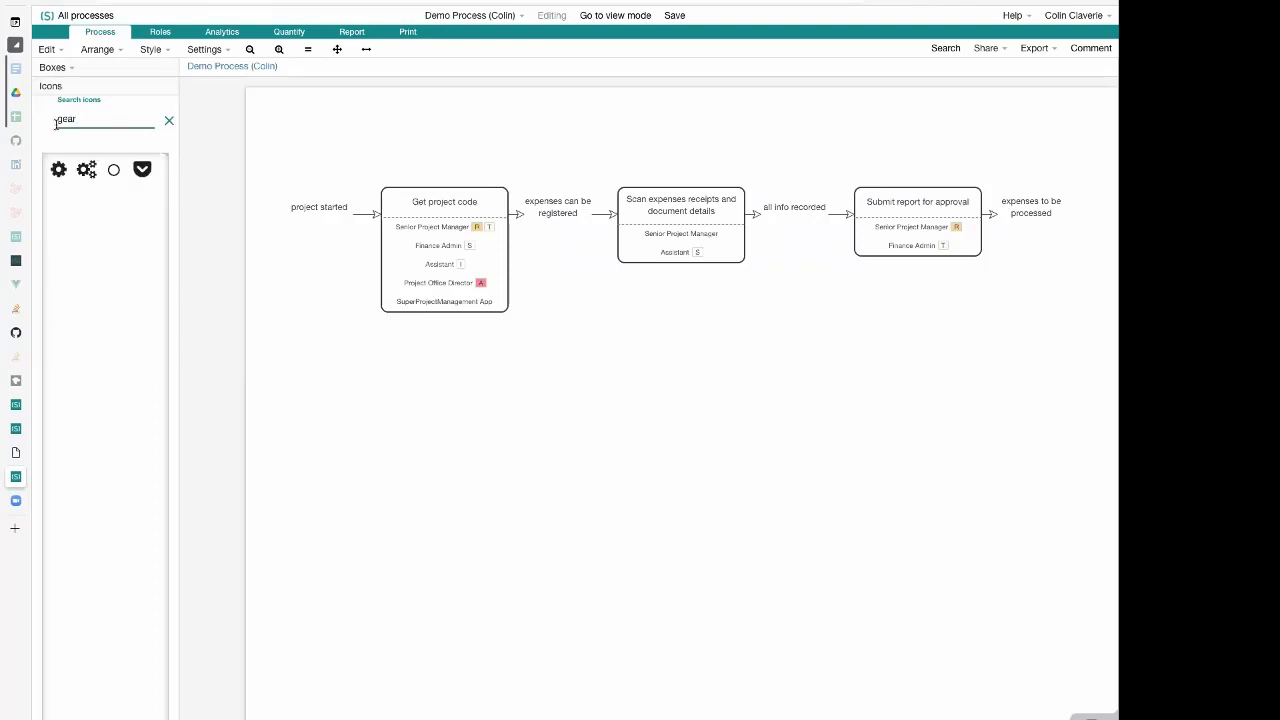
pyautogui.click(89, 170)
pyautogui.scroll(-2, 164, 354)
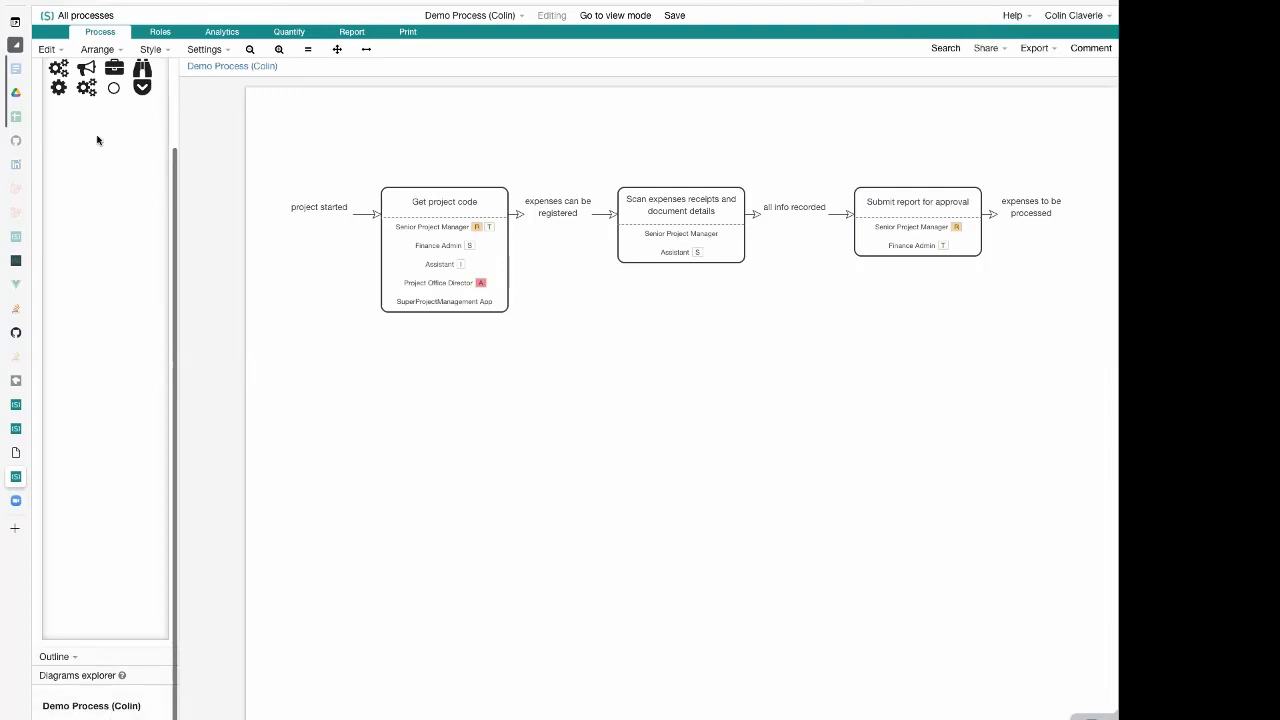
pyautogui.scroll(2, 97, 140)
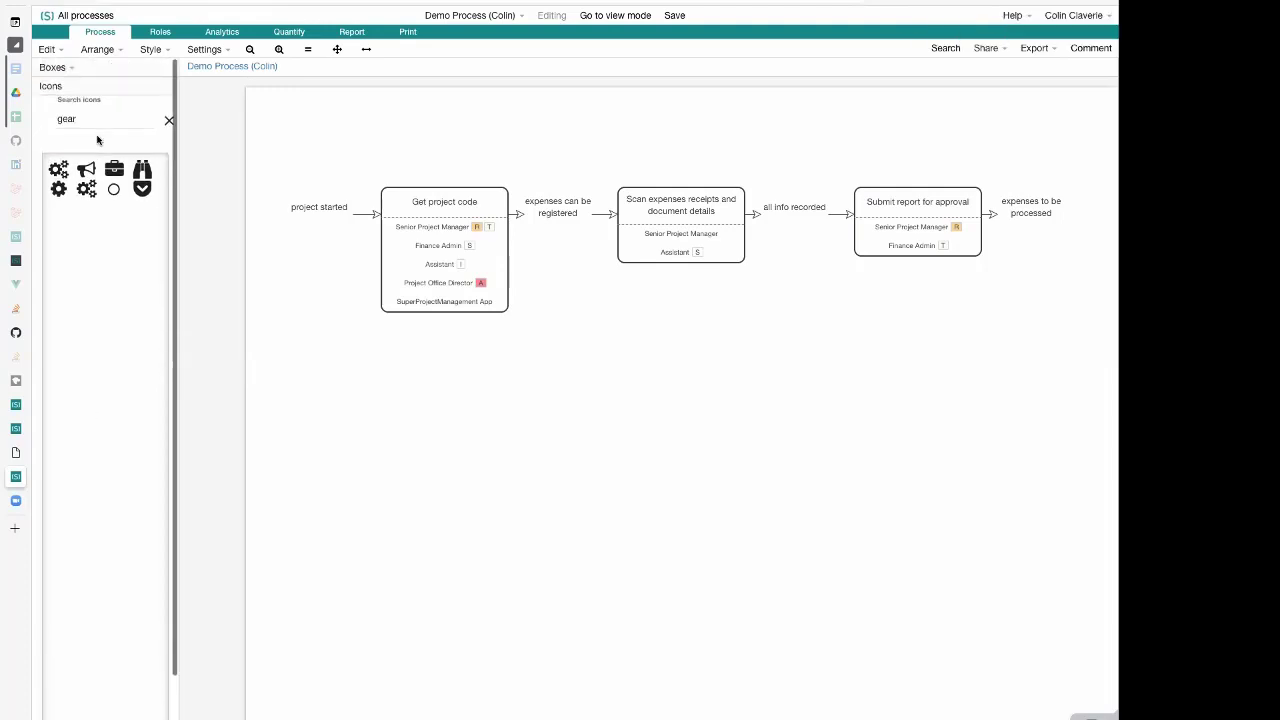
pyautogui.click(87, 190)
# Insert the gears icon in front of the "SuperProjectManagement App" role name in the "Get project code" activity
pyautogui.click(506, 232)
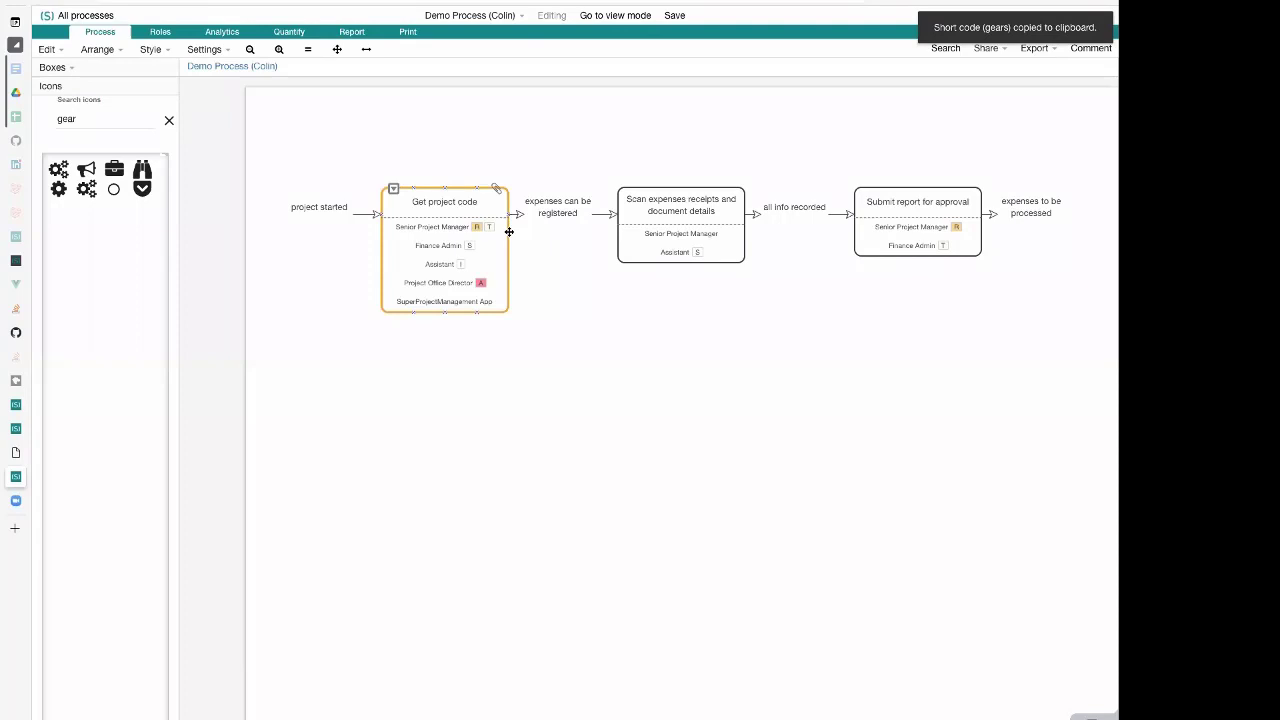
pyautogui.doubleClick(434, 277)
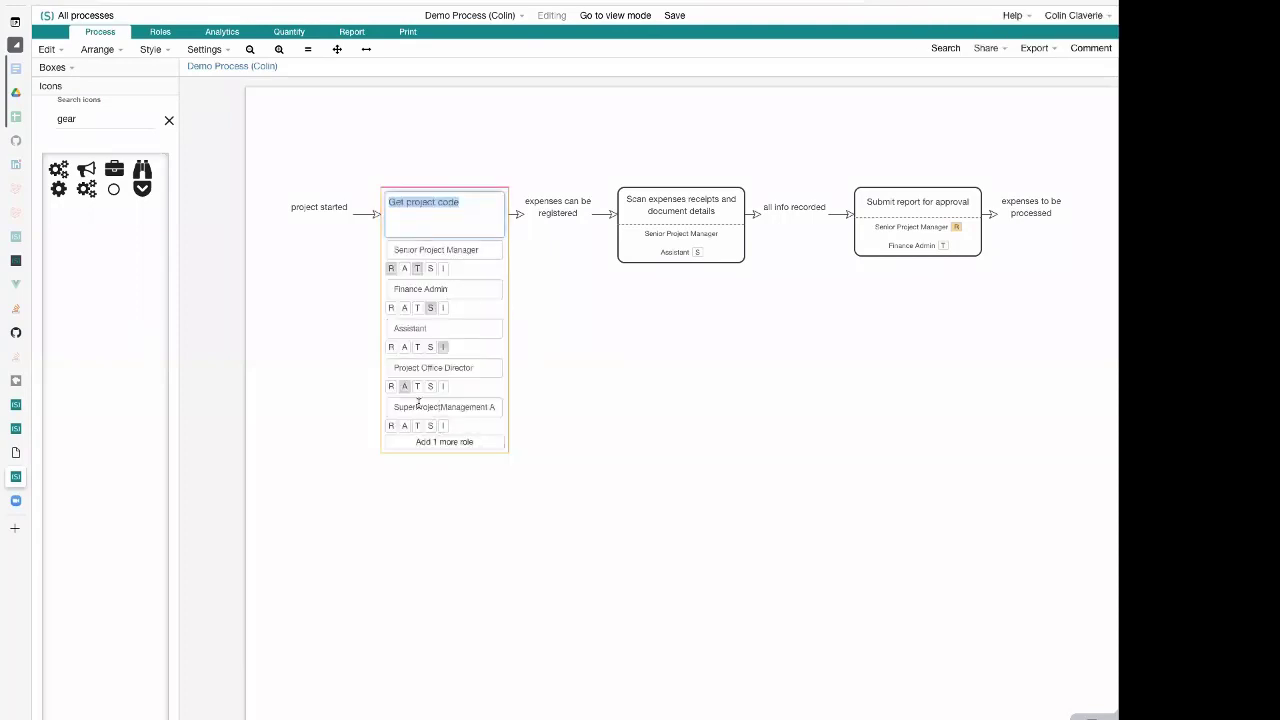
pyautogui.click(418, 404)
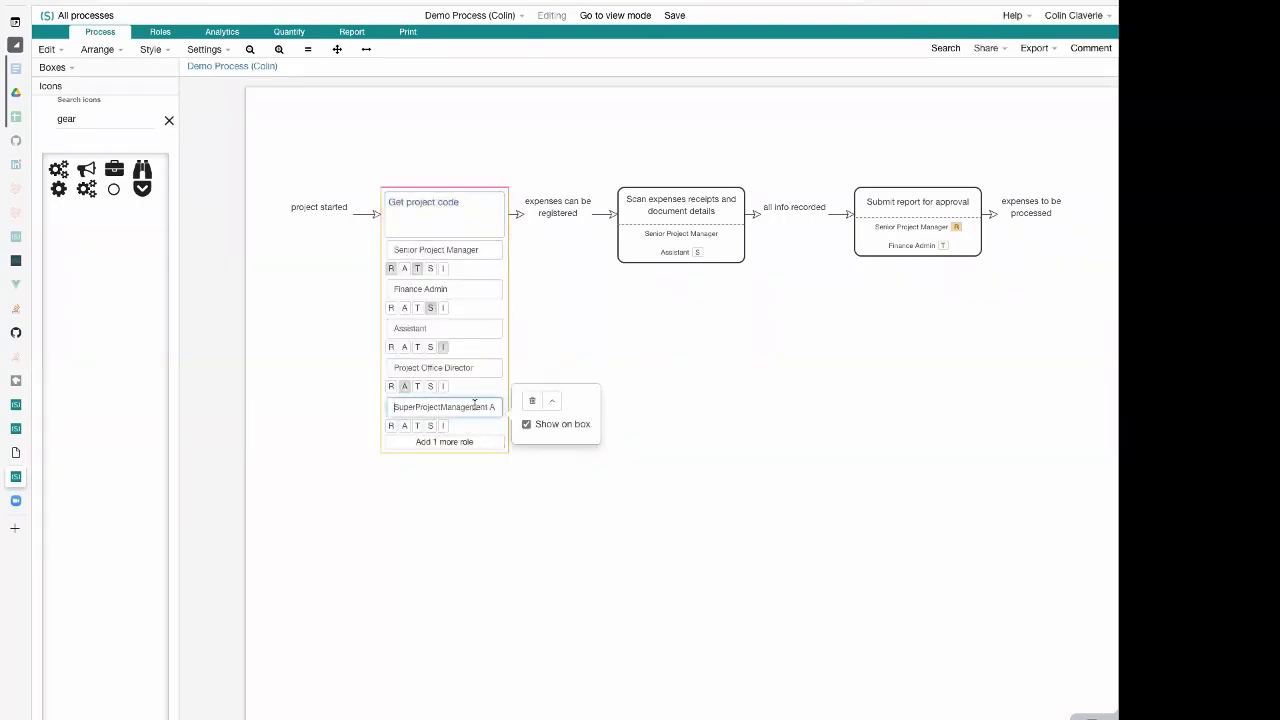
pyautogui.press('Home')
pyautogui.hotkey('ctrl', 'v')
pyautogui.click(547, 538)
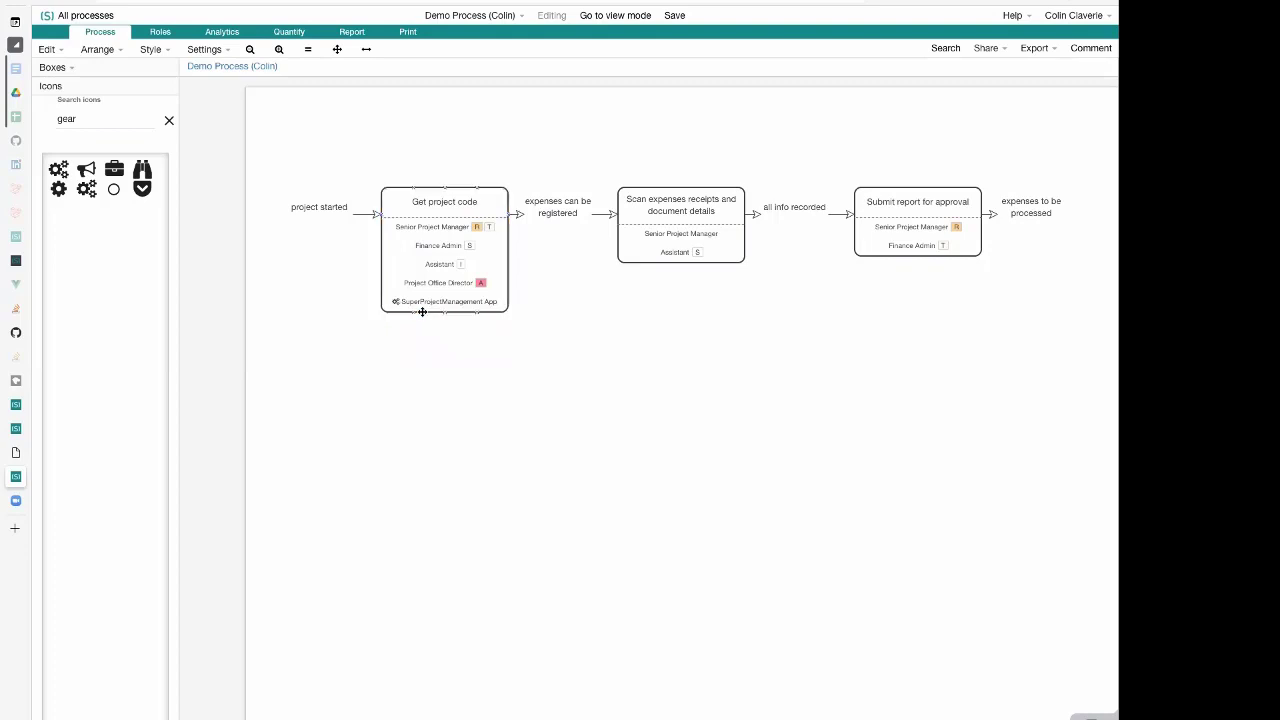
pyautogui.click(394, 298)
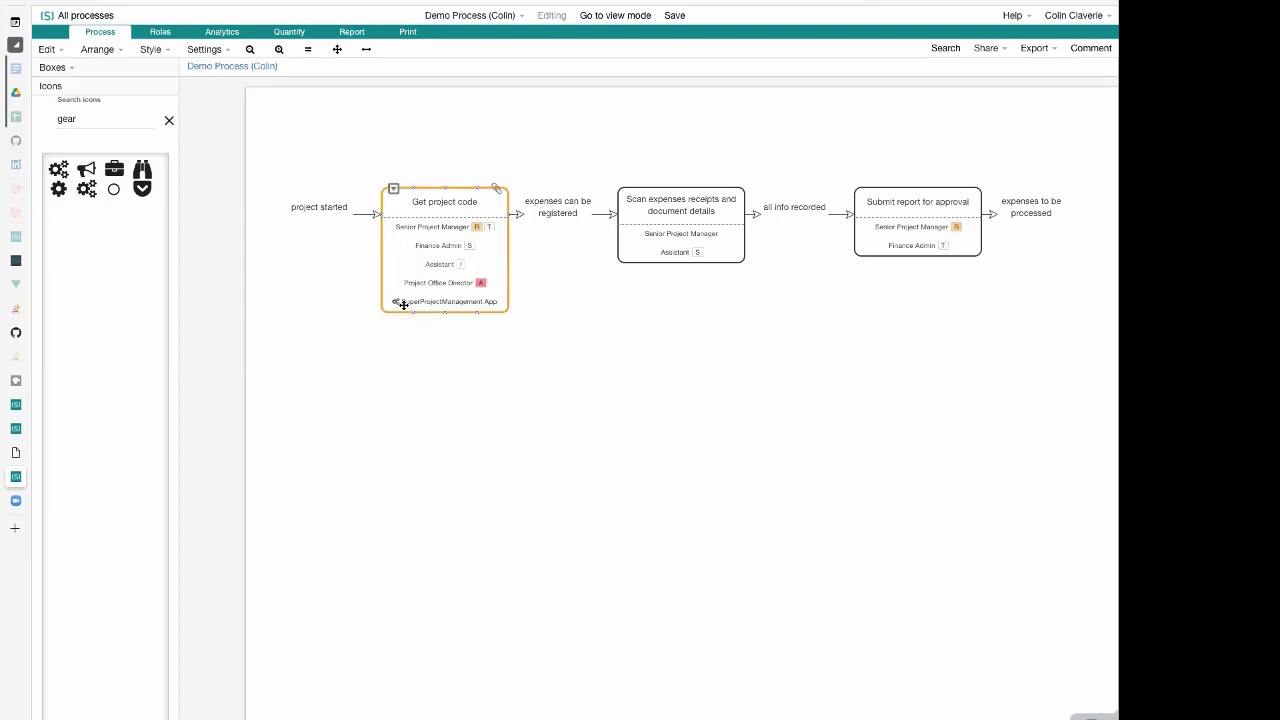
pyautogui.scroll(-3, 132, 497)
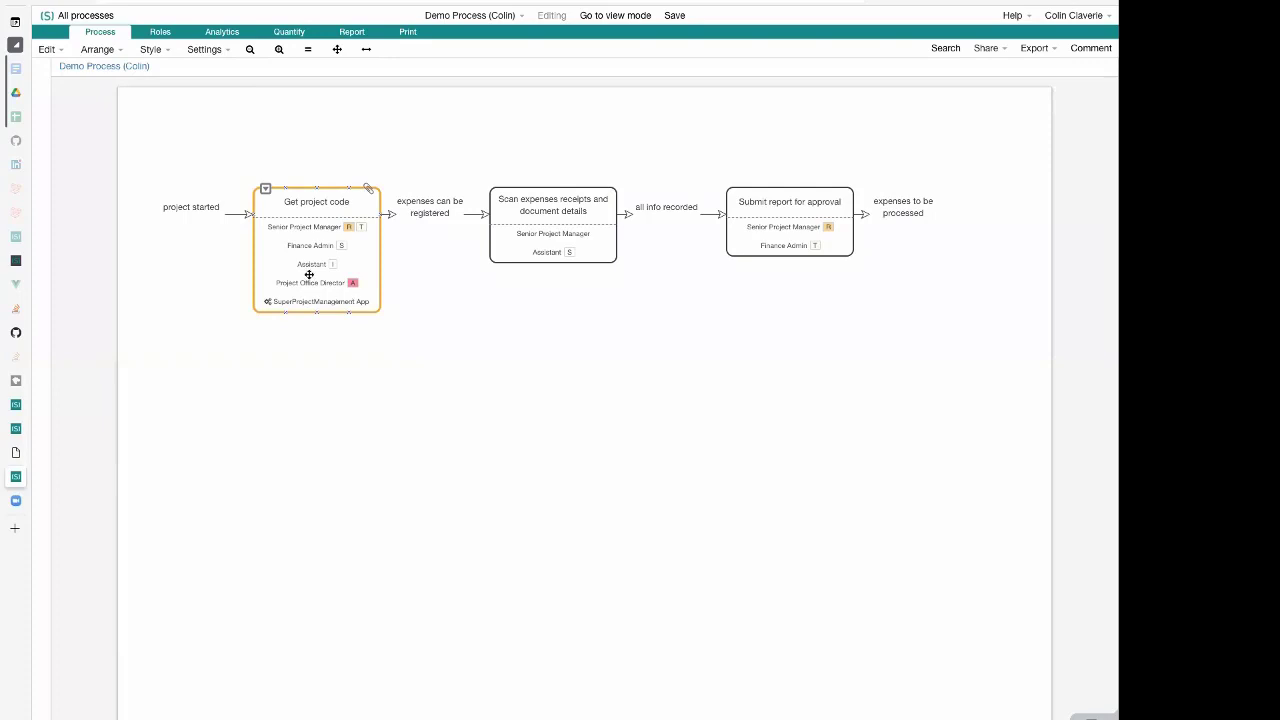
# In the Role Manager, review the "SuperProjectManagement App" role with the gears icon and remove the unused duplicate without the icon
pyautogui.click(160, 33)
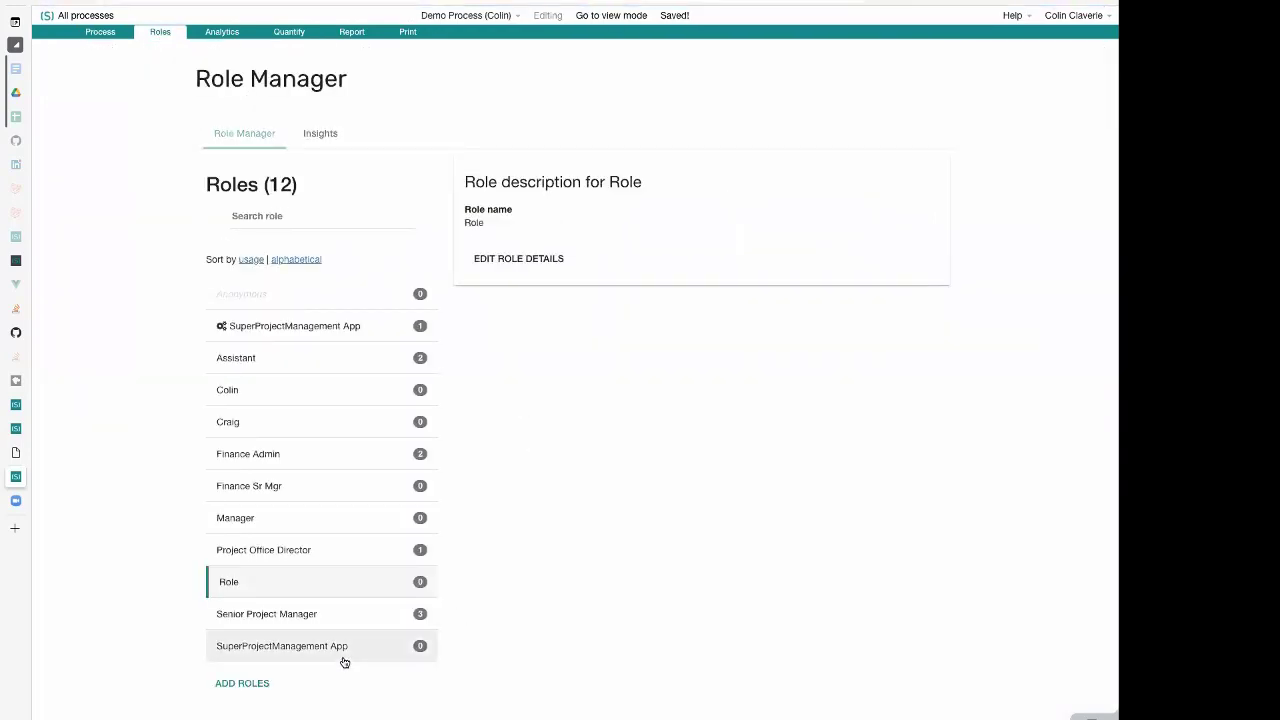
pyautogui.click(354, 328)
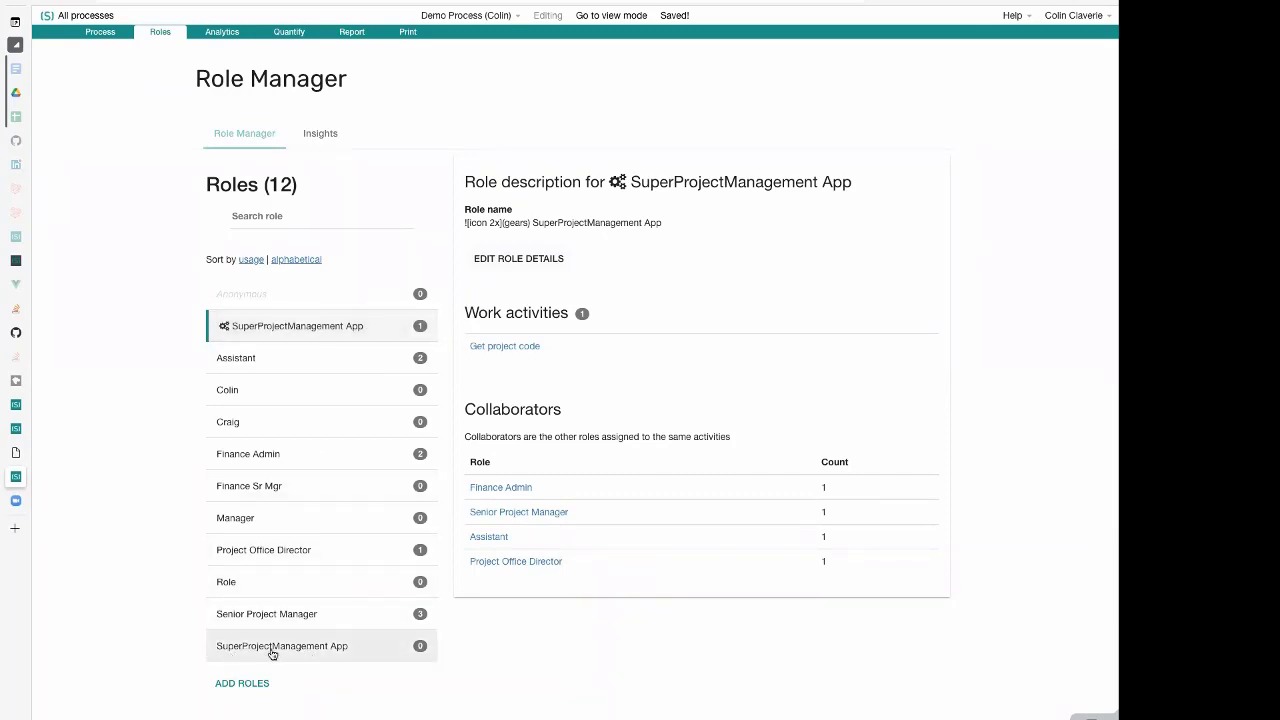
pyautogui.click(375, 650)
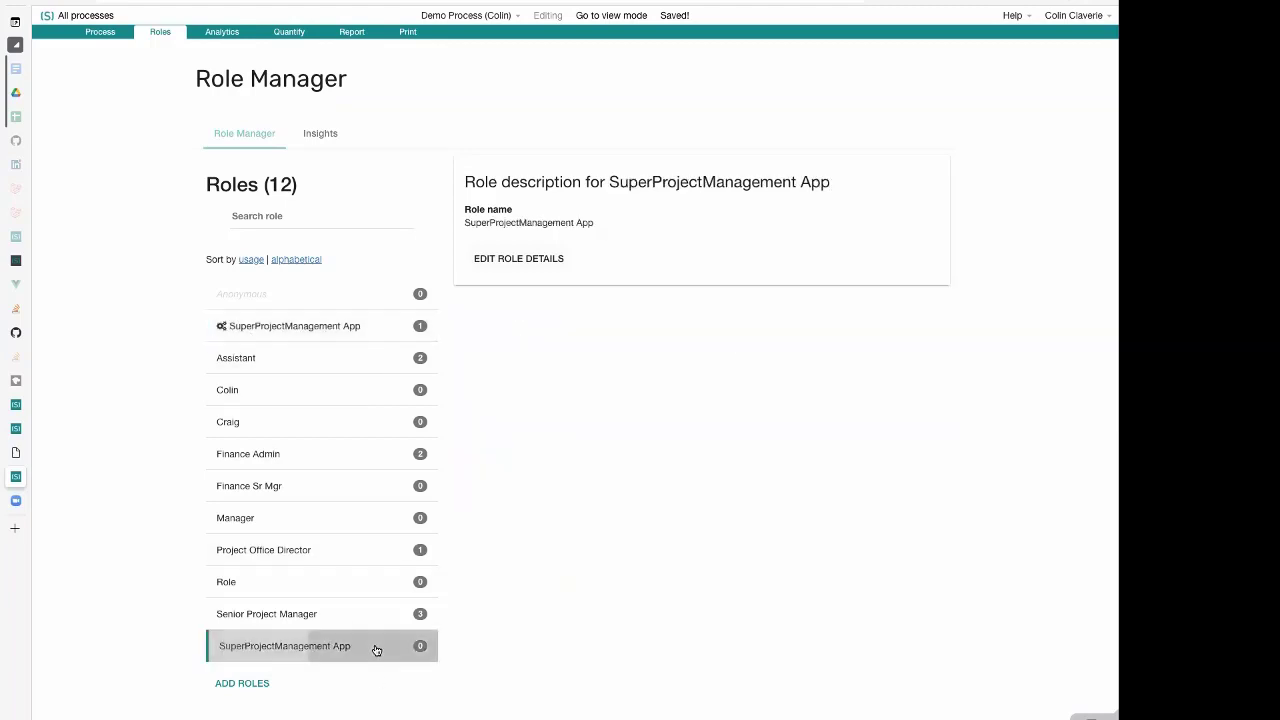
pyautogui.click(508, 258)
pyautogui.click(313, 556)
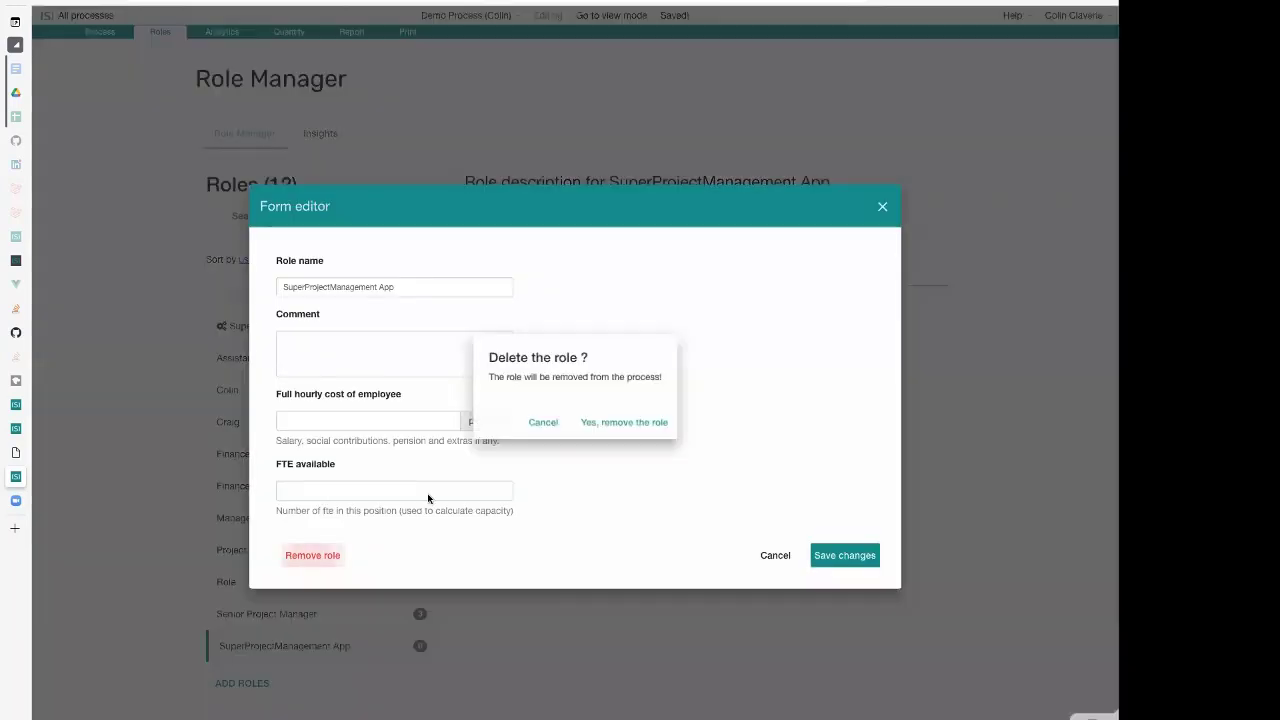
pyautogui.click(654, 424)
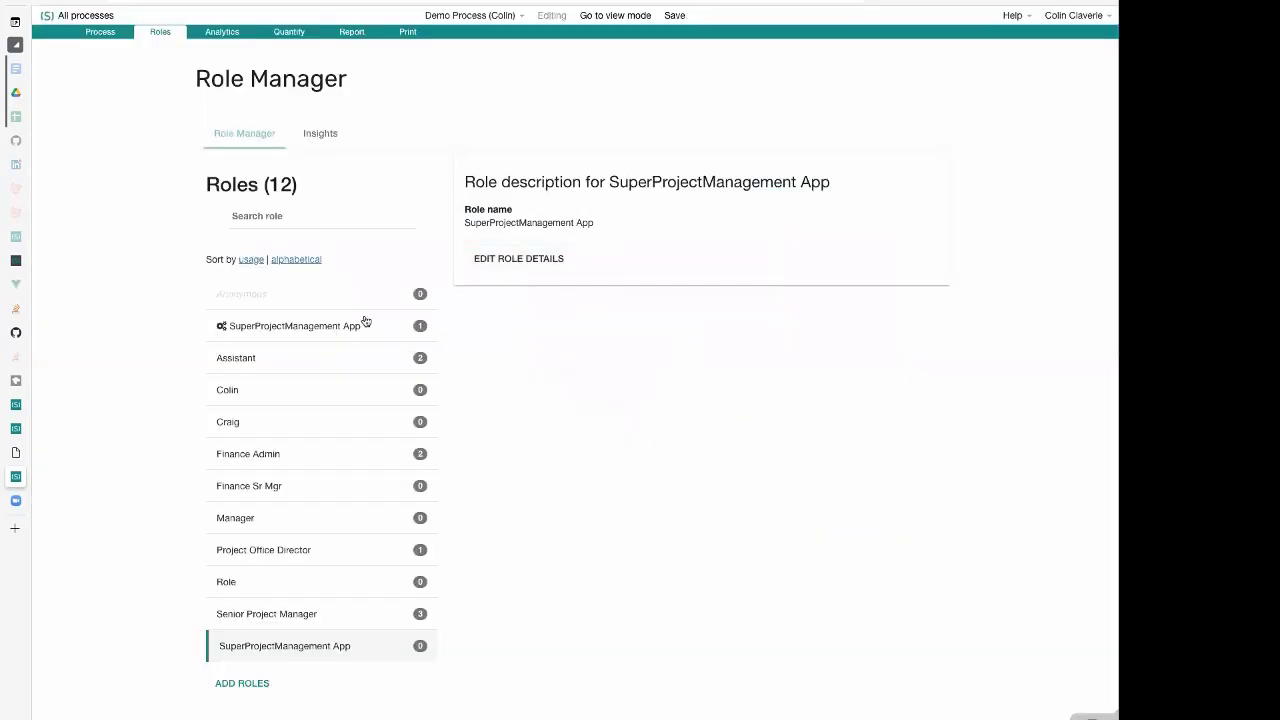
# Remove the two unused roles that are named after people from the process's role list
pyautogui.click(366, 394)
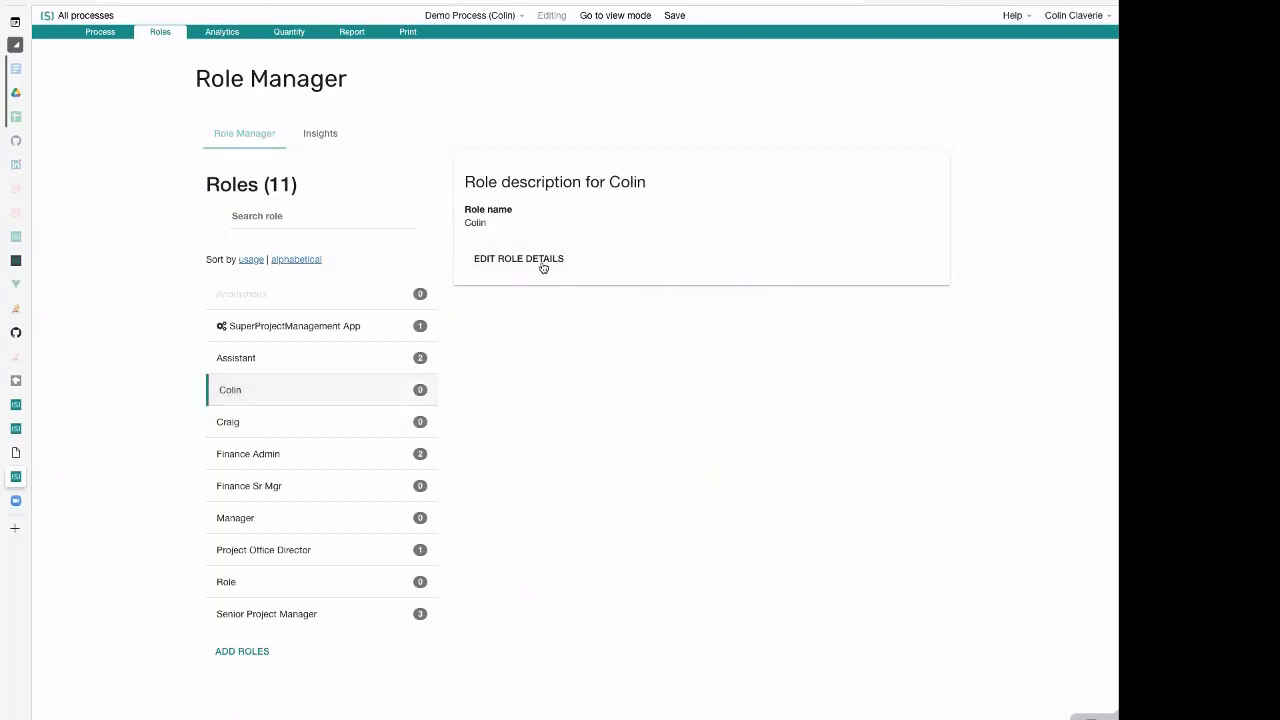
pyautogui.click(543, 264)
pyautogui.click(328, 557)
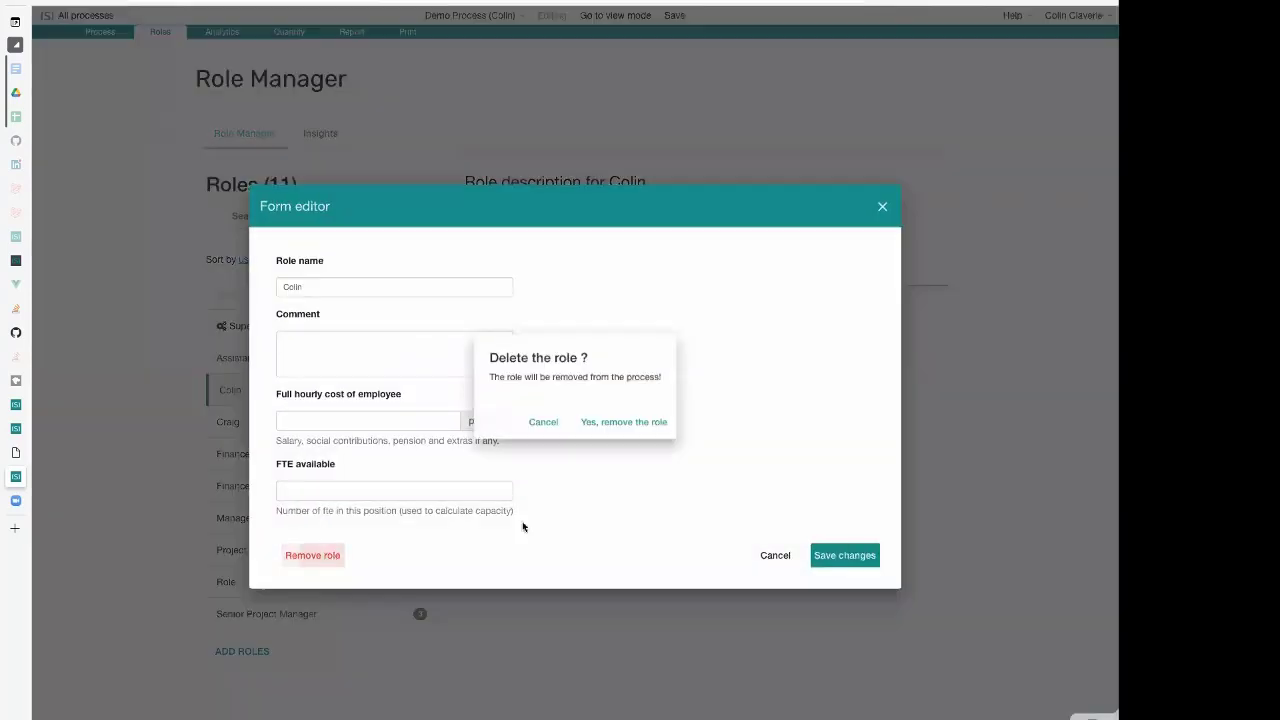
pyautogui.click(611, 424)
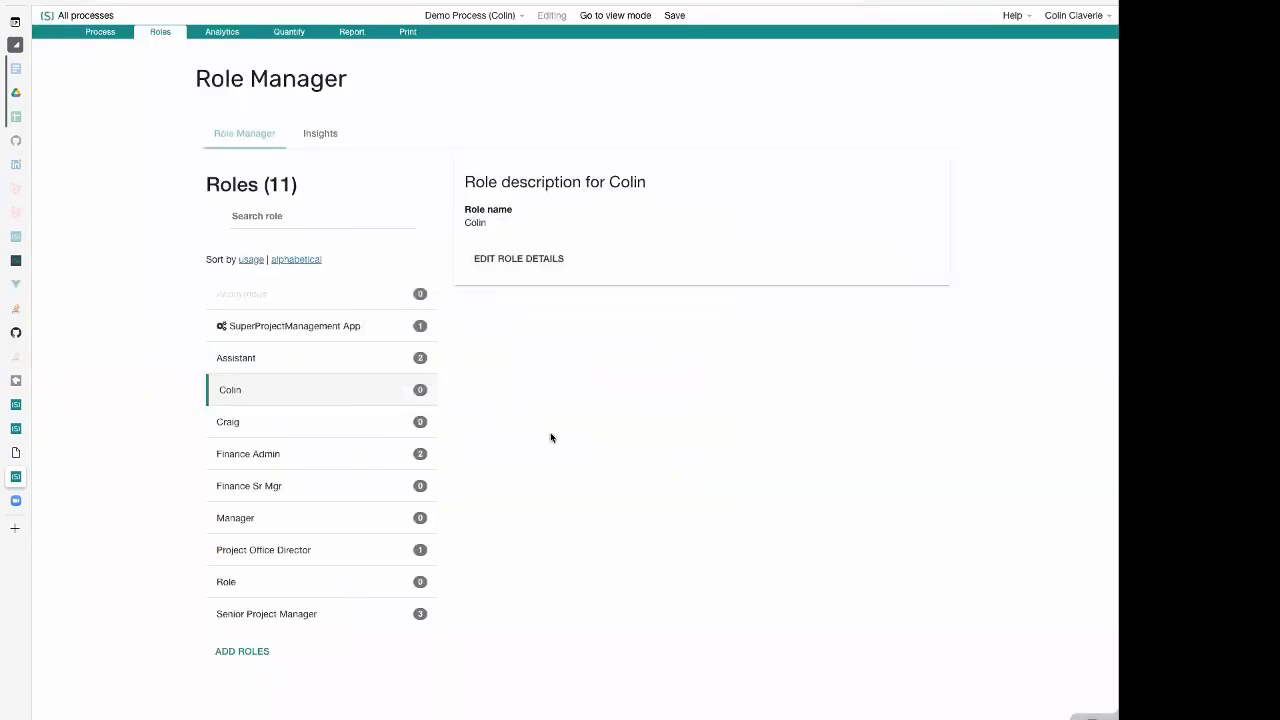
pyautogui.click(366, 389)
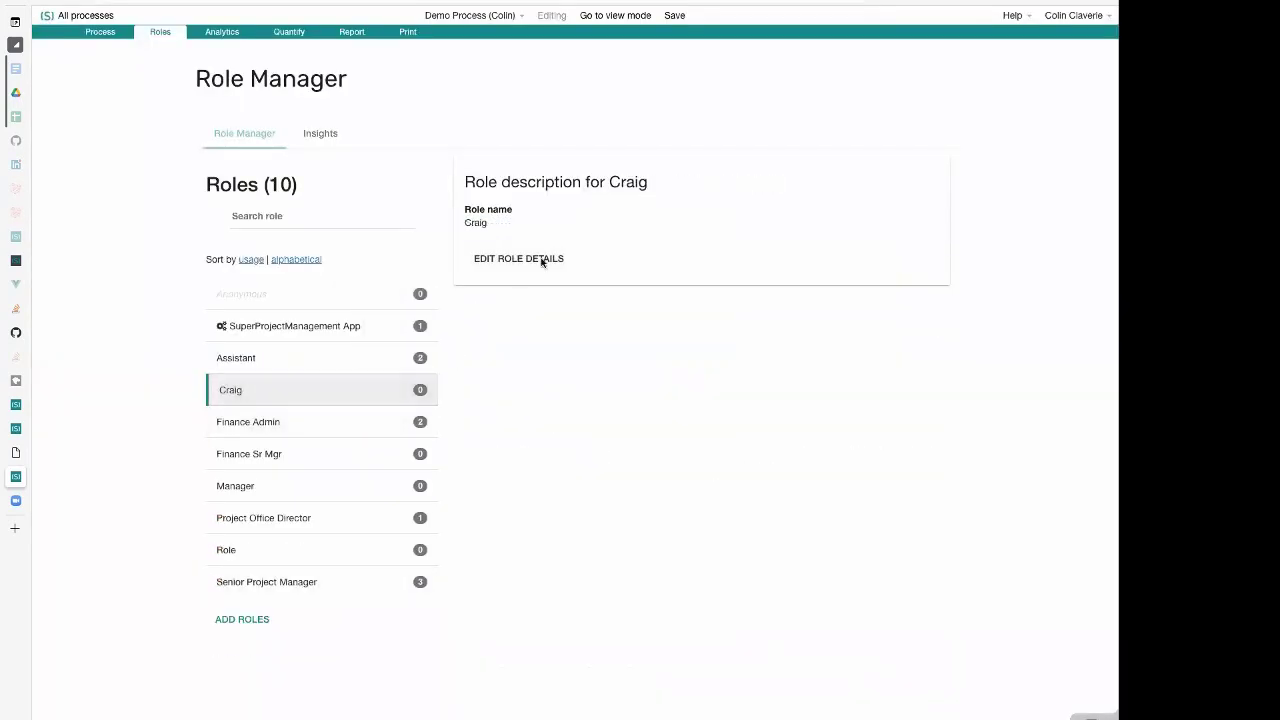
pyautogui.click(543, 260)
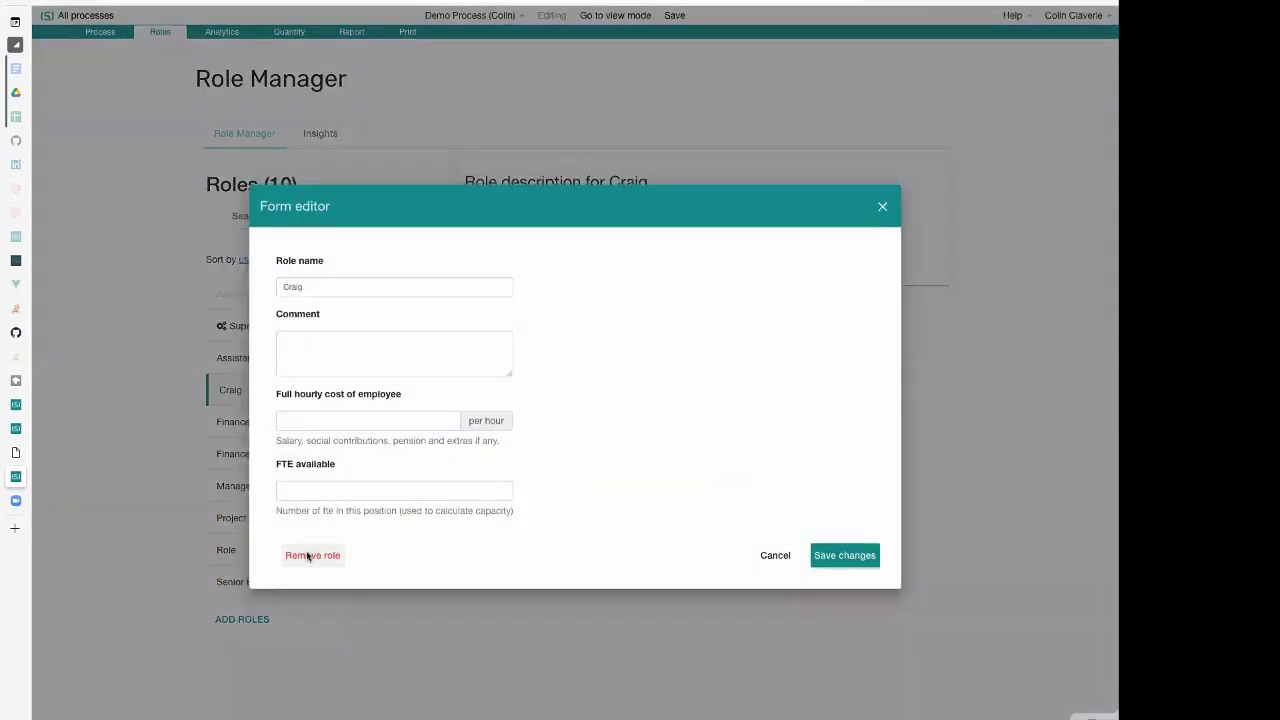
pyautogui.click(310, 555)
pyautogui.click(630, 424)
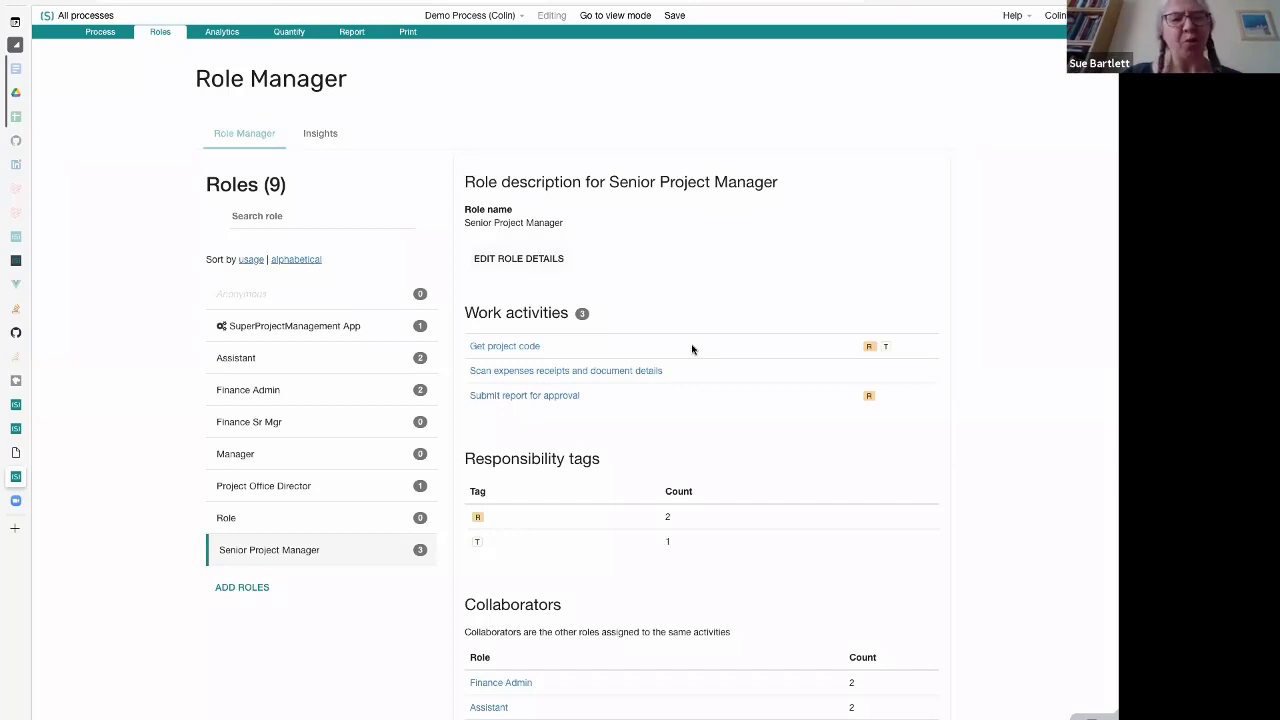
# Go back to the process diagram, search the icon library for "gave" and copy the gavel icon's short code
pyautogui.click(102, 33)
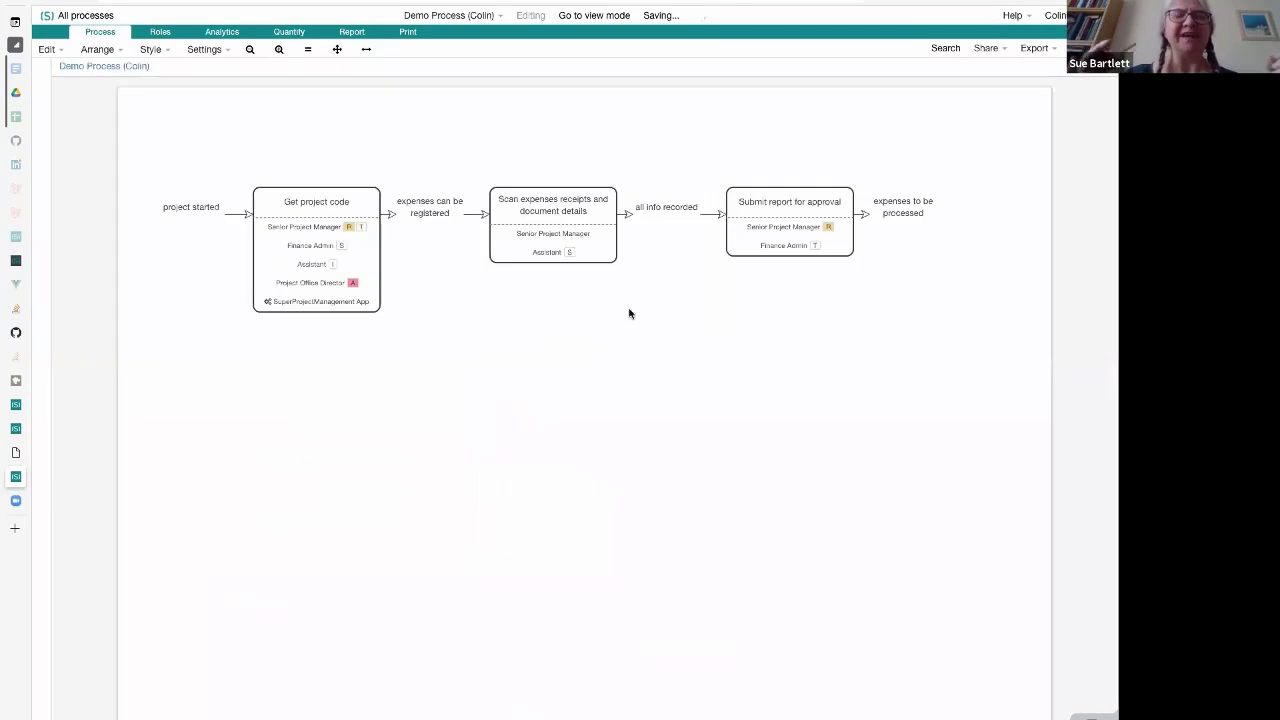
pyautogui.click(48, 122)
pyautogui.click(158, 124)
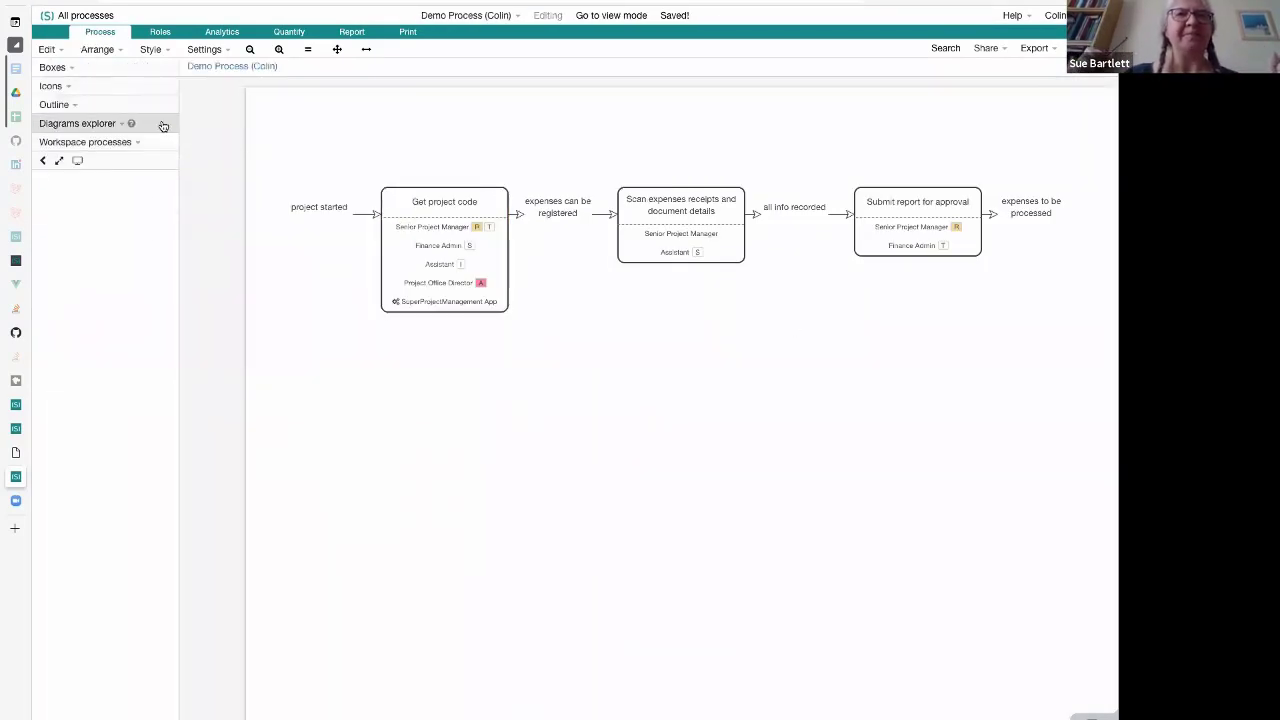
pyautogui.click(152, 87)
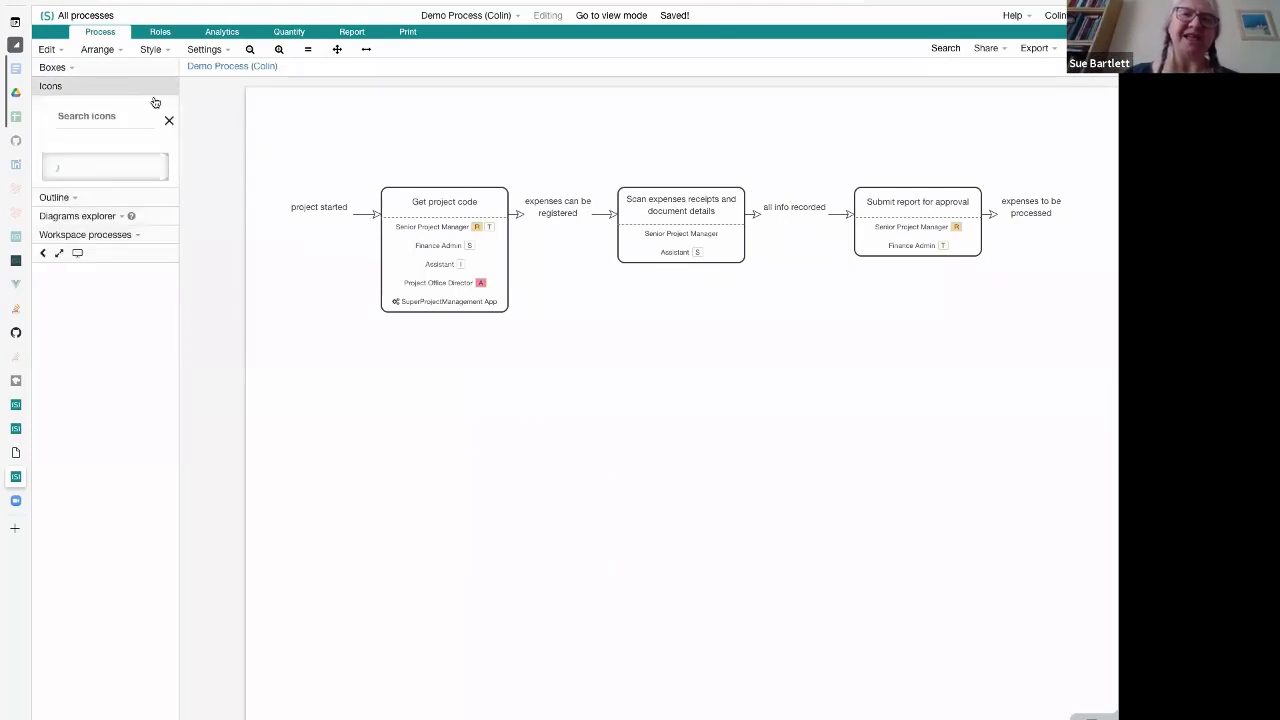
pyautogui.click(126, 117)
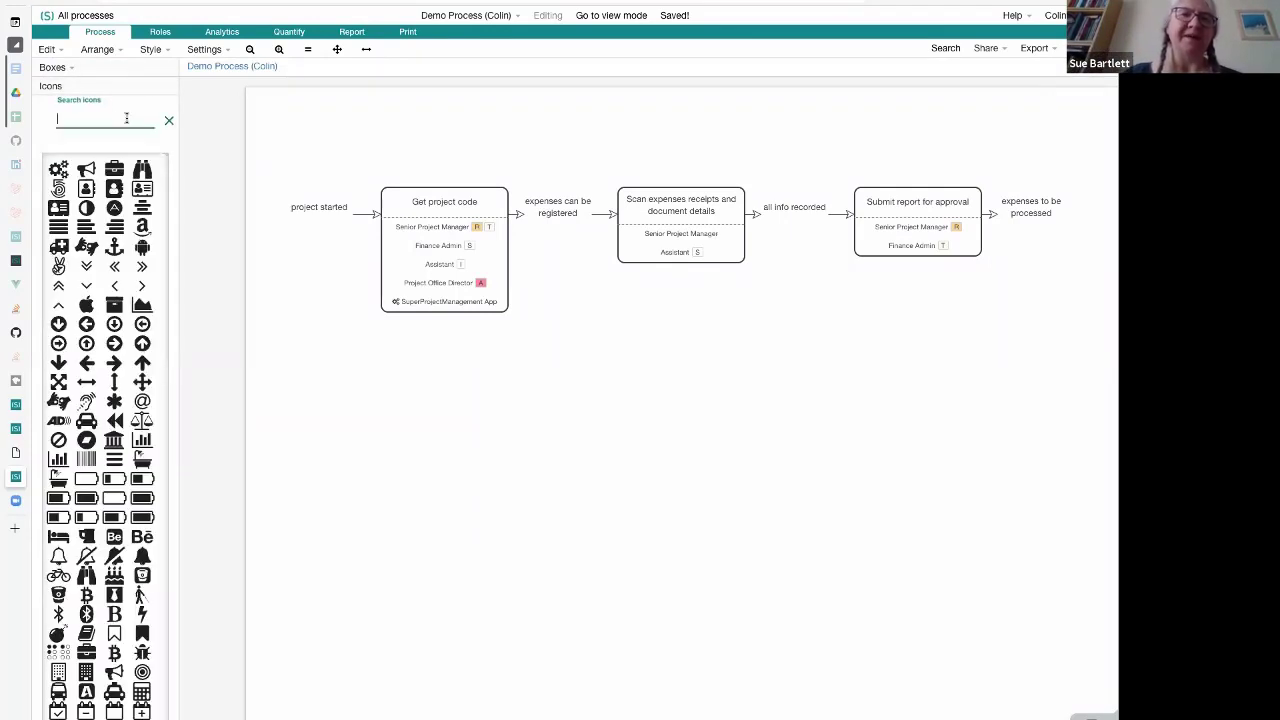
pyautogui.write('gave')
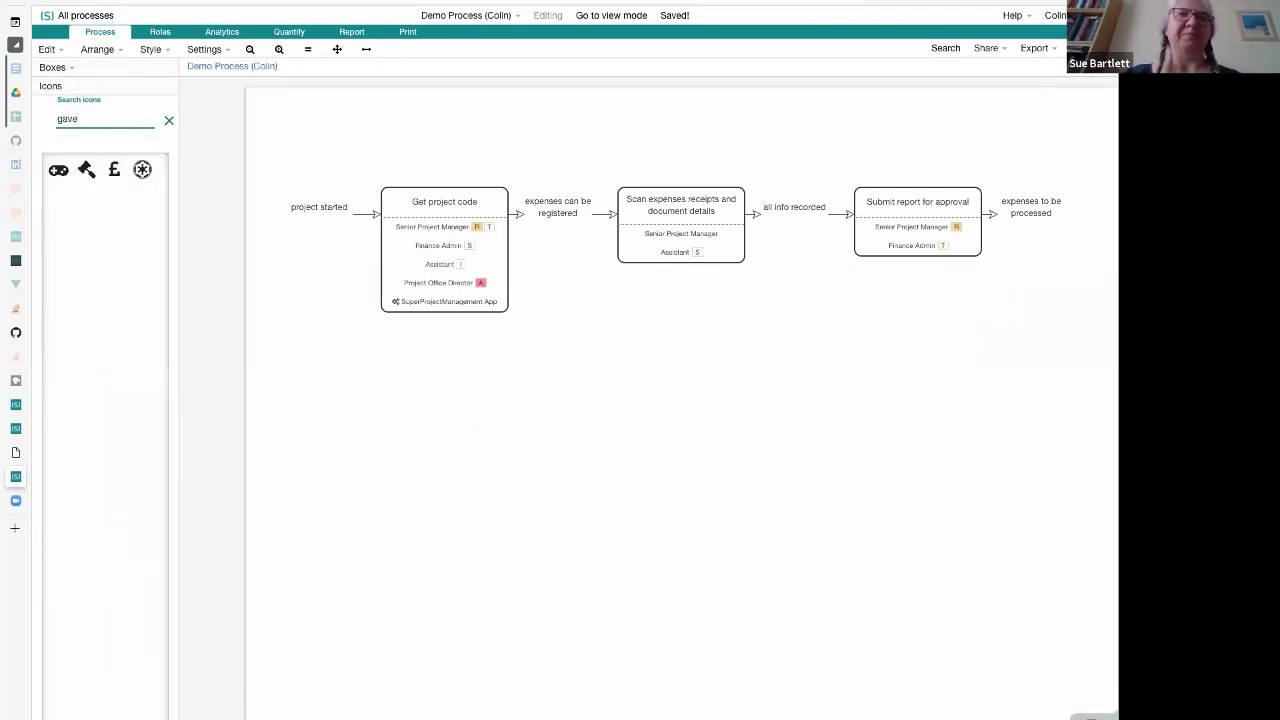
pyautogui.click(88, 177)
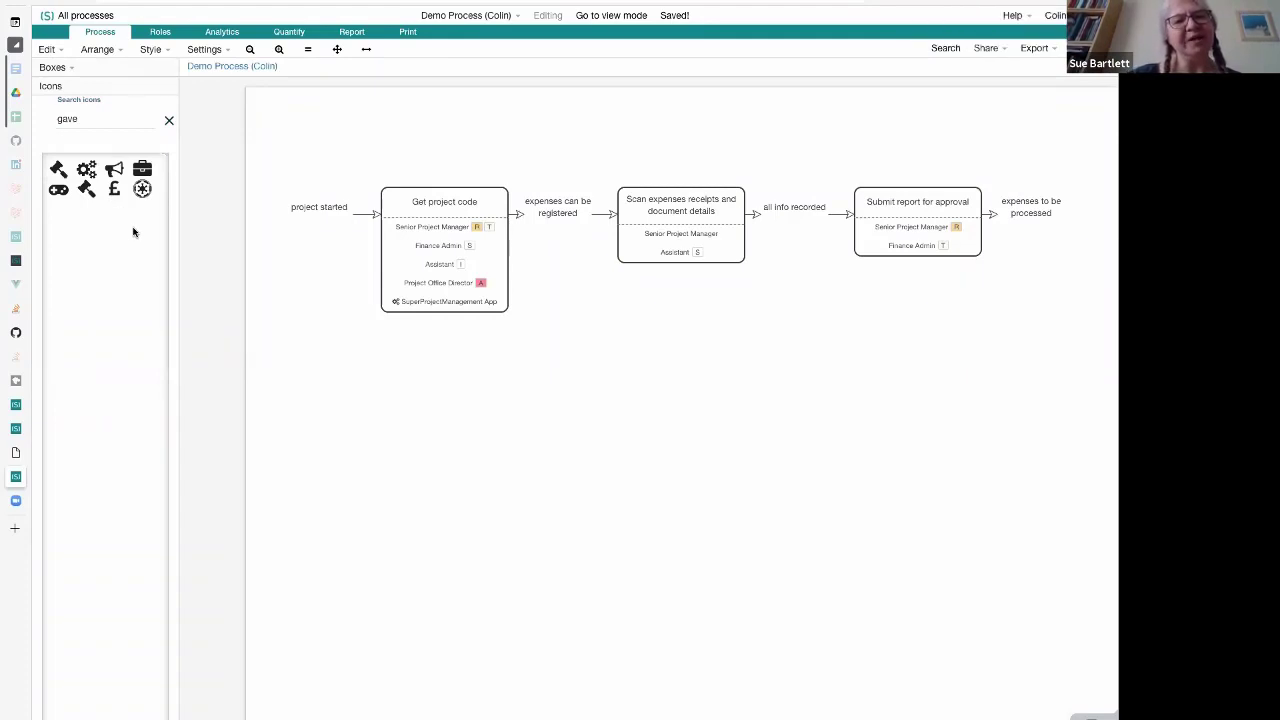
pyautogui.click(451, 258)
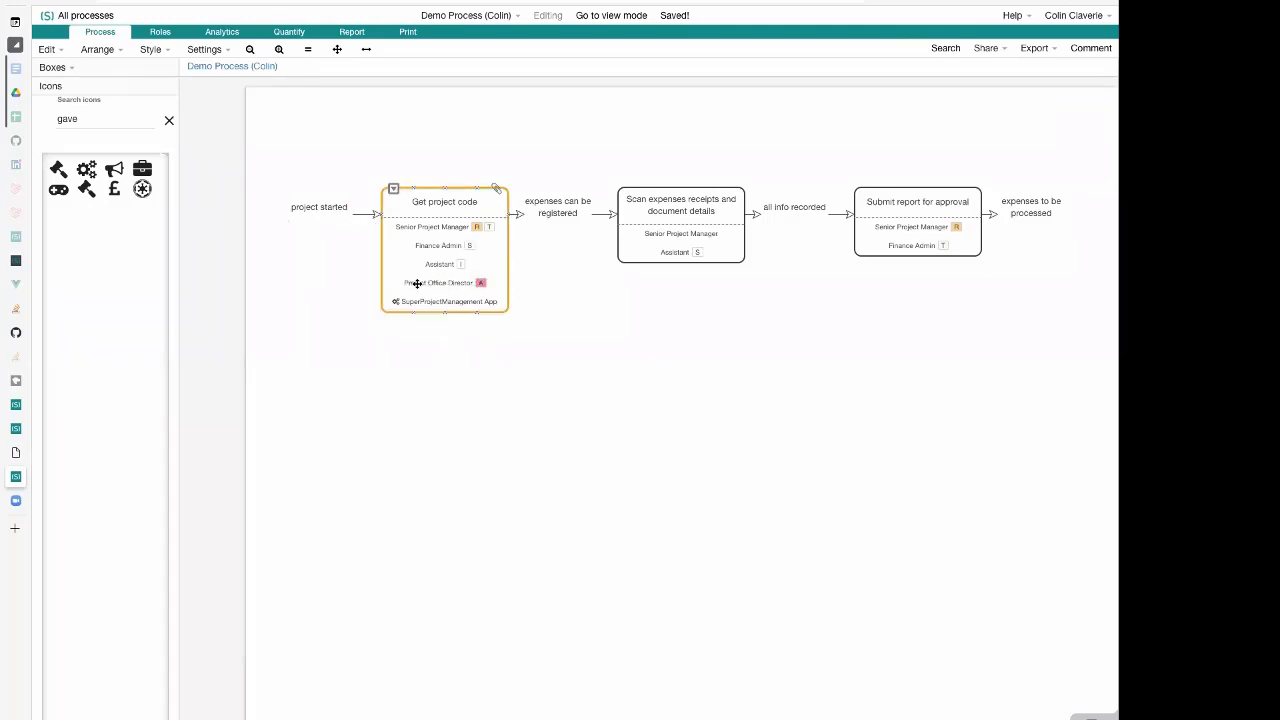
pyautogui.click(554, 299)
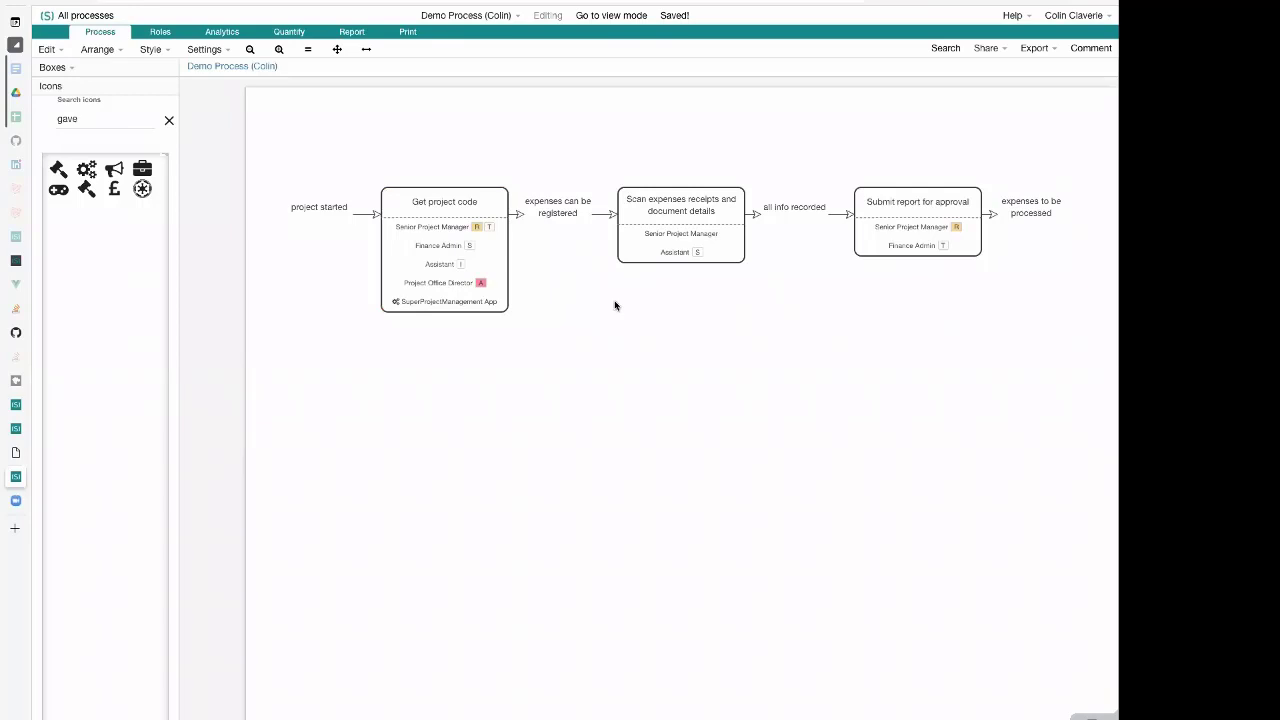
pyautogui.click(443, 245)
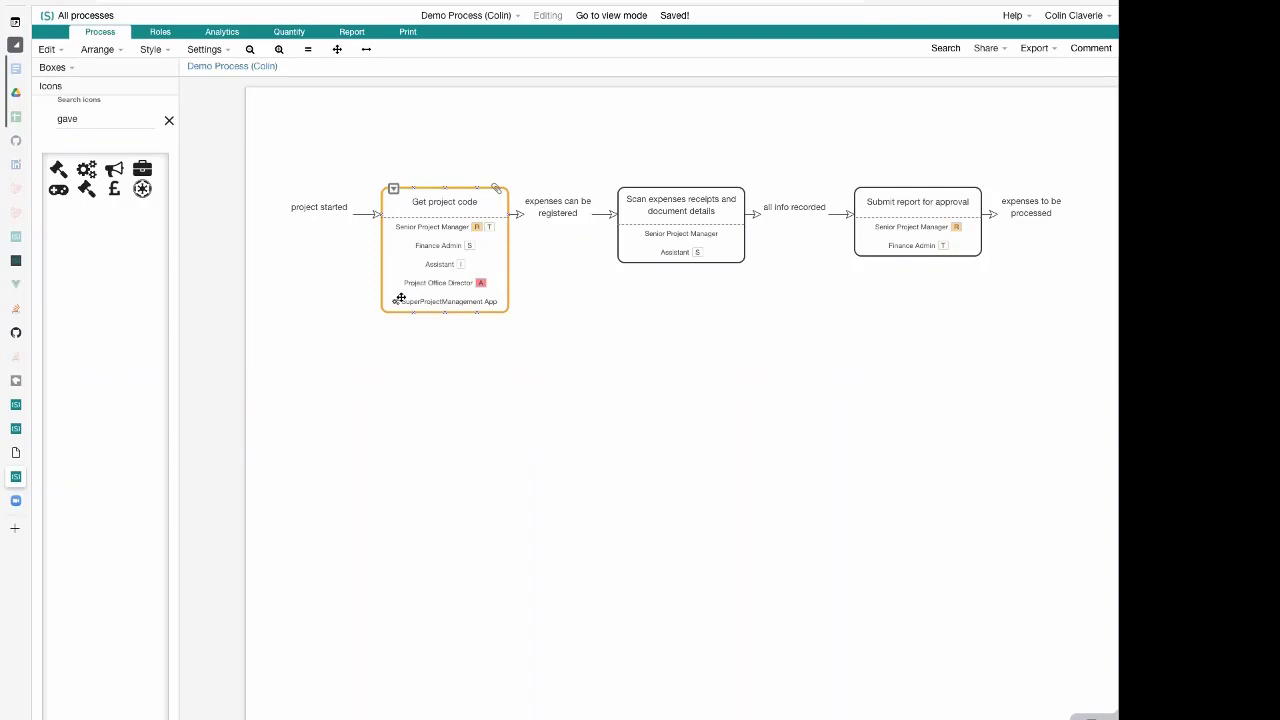
pyautogui.click(552, 362)
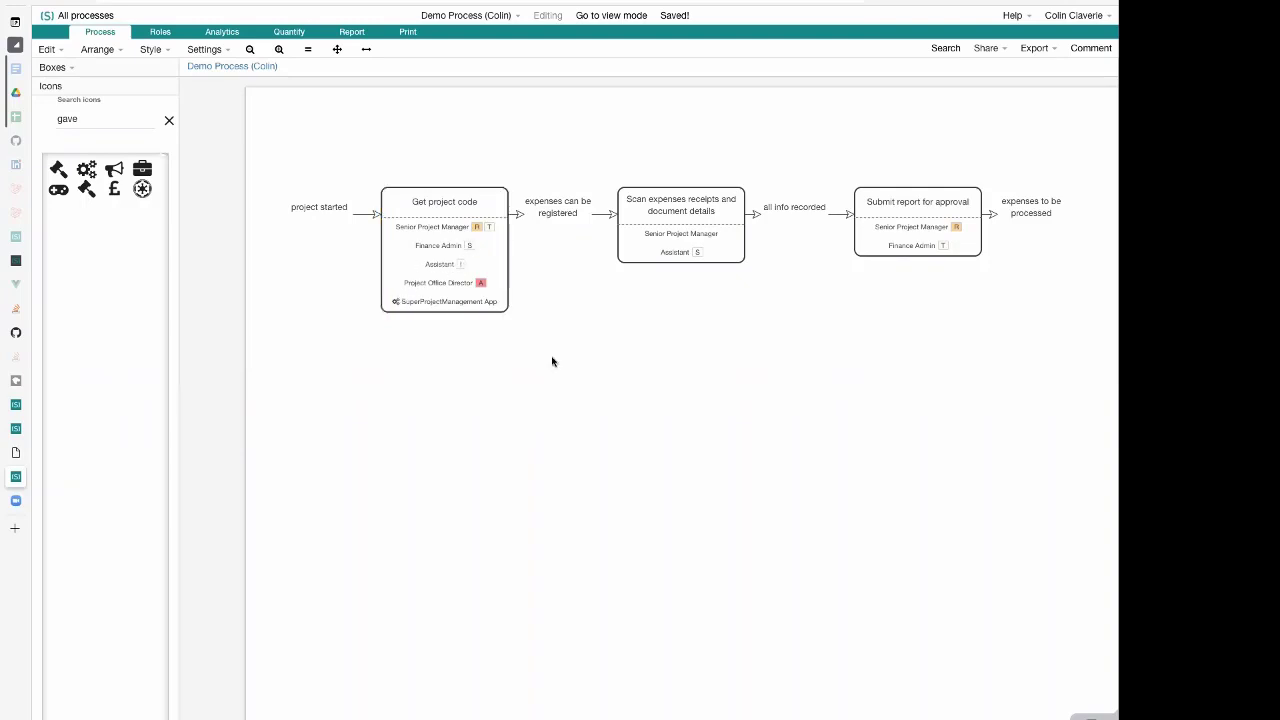
pyautogui.click(490, 281)
# Add a new activity "Prioritise portfolio" with the role "Portfolio Board" in the empty area below the process flow
pyautogui.doubleClick(715, 355)
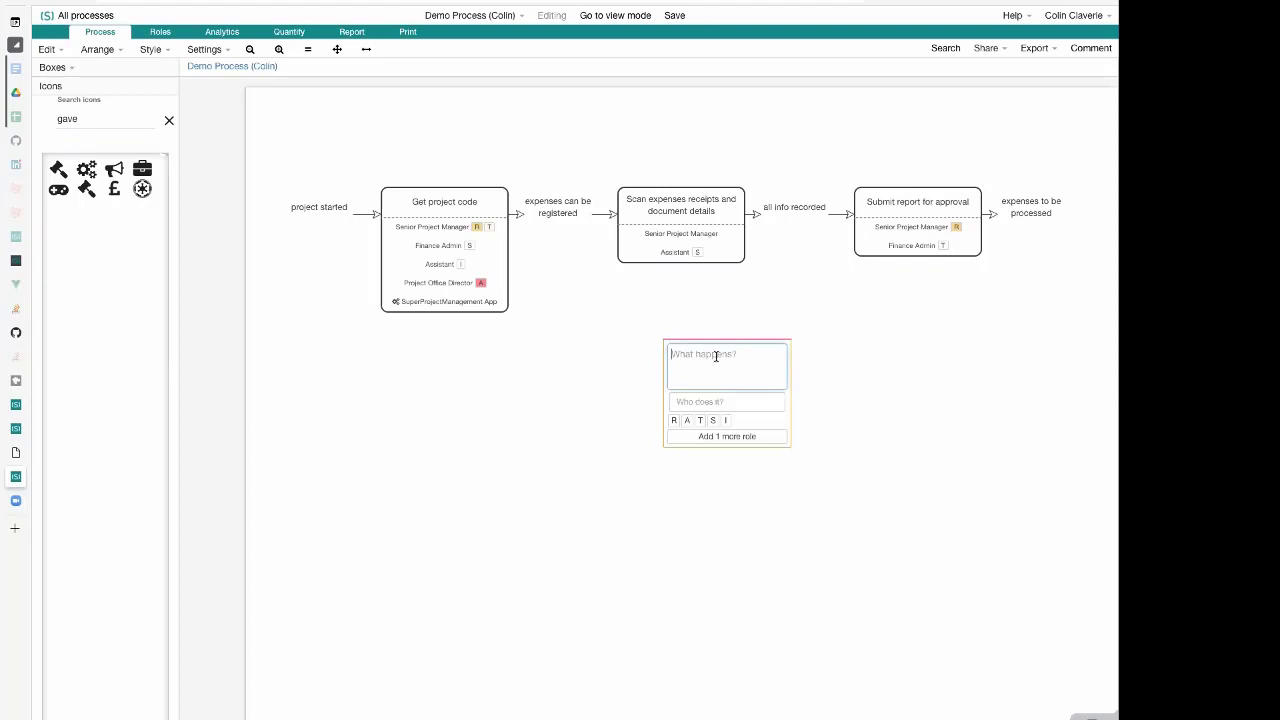
pyautogui.write('Prioritise portfolio')
pyautogui.press('Tab')
pyautogui.write('Portf')
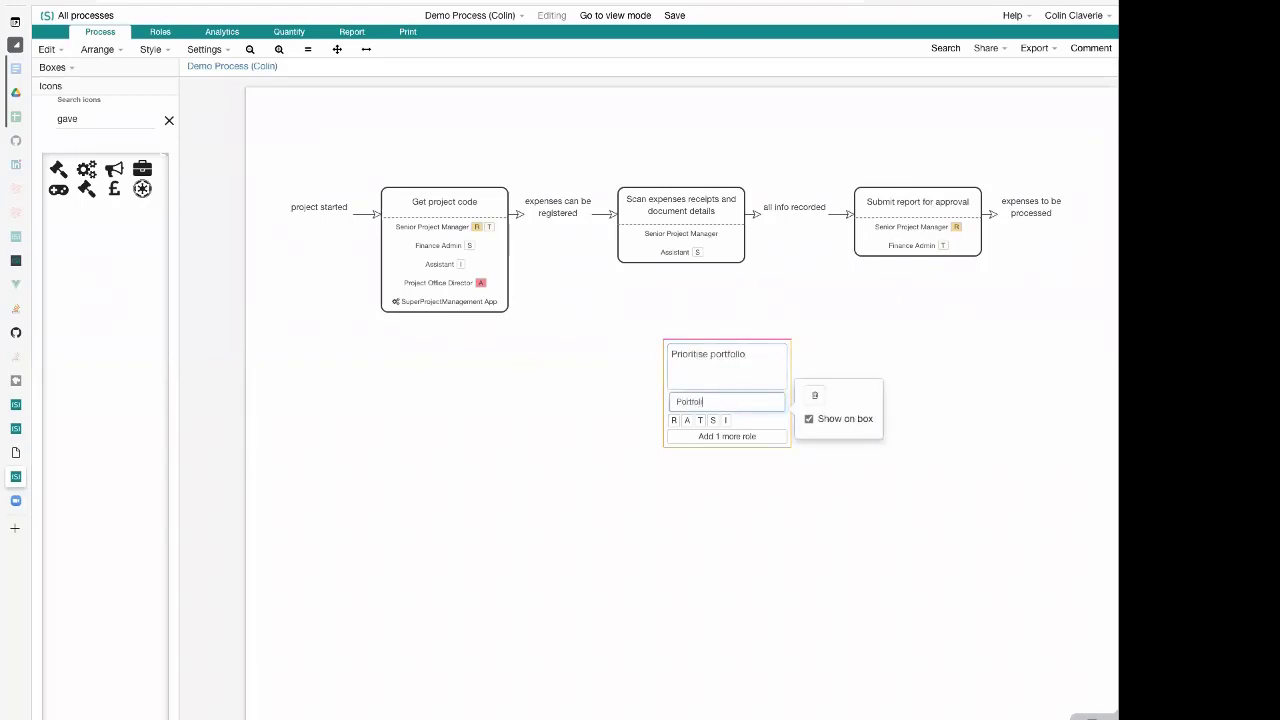
pyautogui.write('olio Board')
pyautogui.click(600, 364)
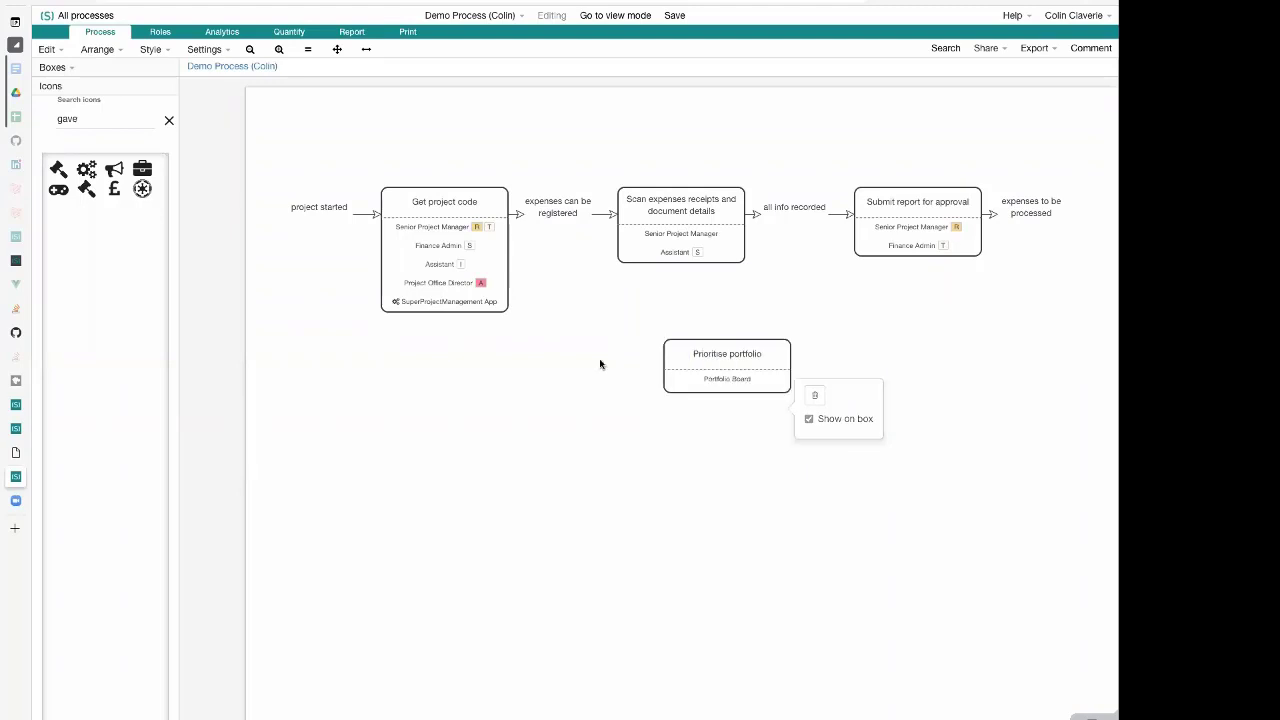
# Add "Group Marketing Director" as a second role of the "Prioritise portfolio" activity and assign it the RATSI tag A
pyautogui.click(740, 357)
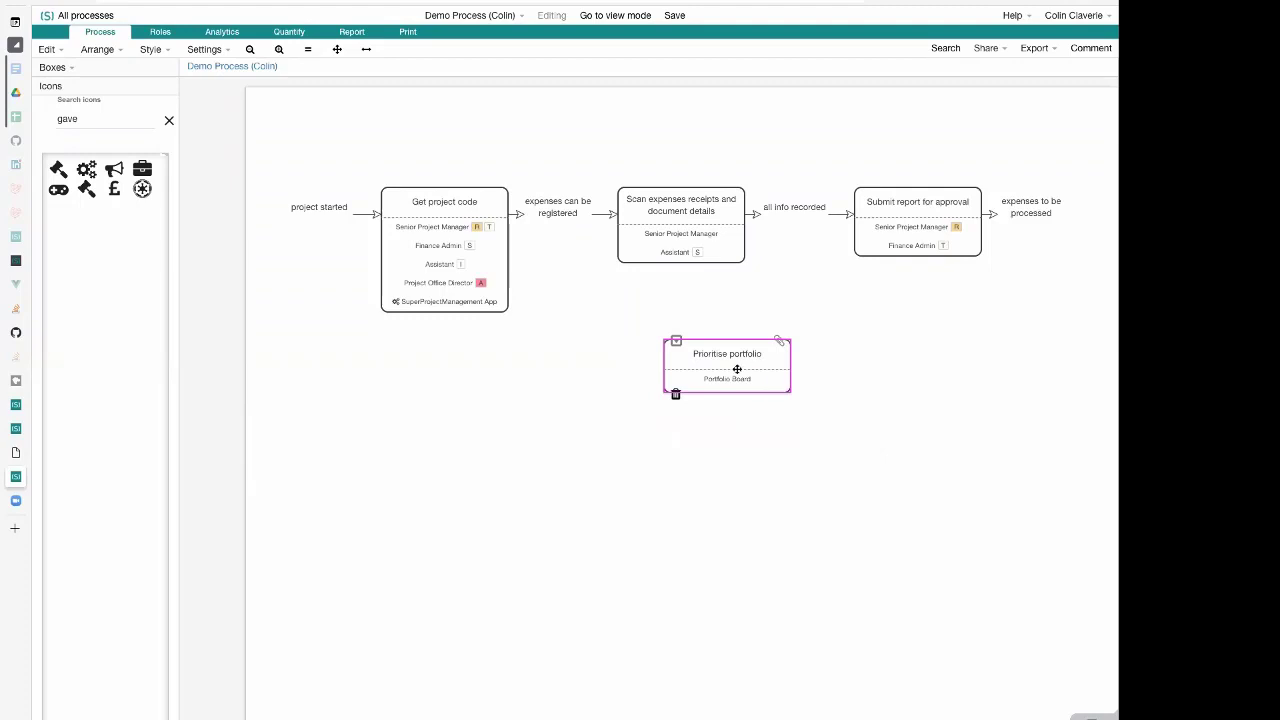
pyautogui.doubleClick(737, 368)
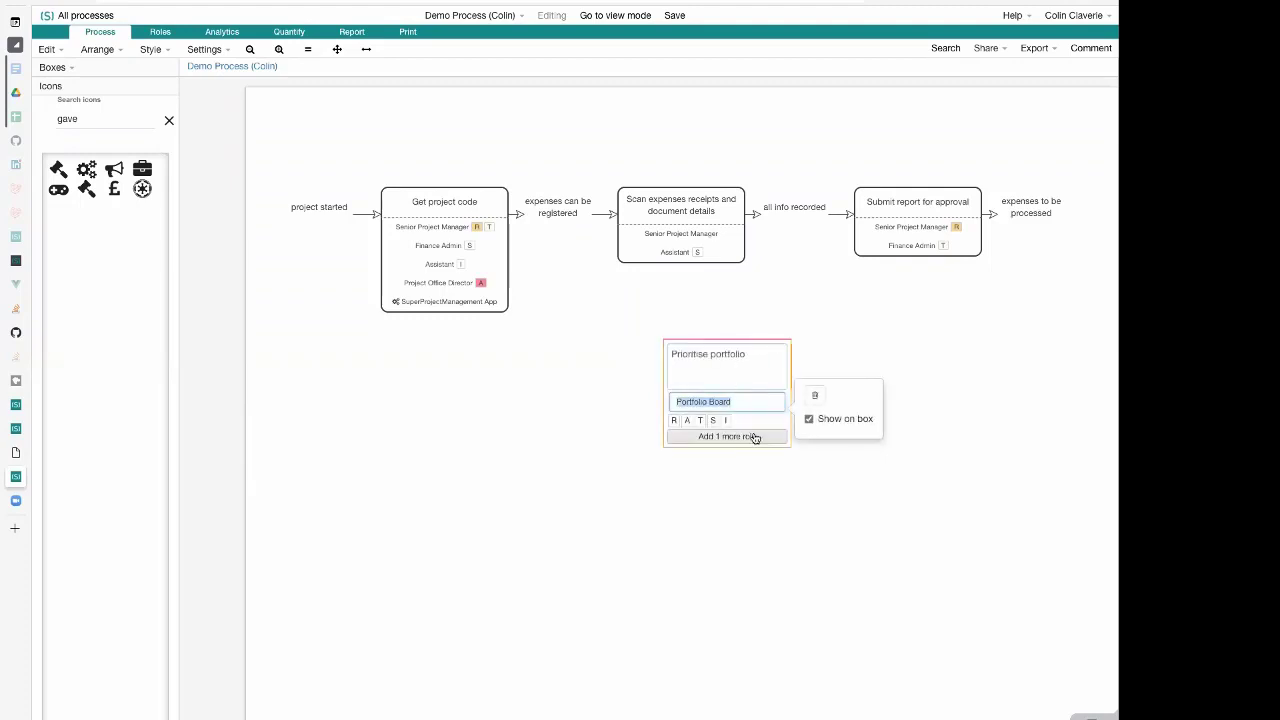
pyautogui.click(749, 403)
pyautogui.click(754, 437)
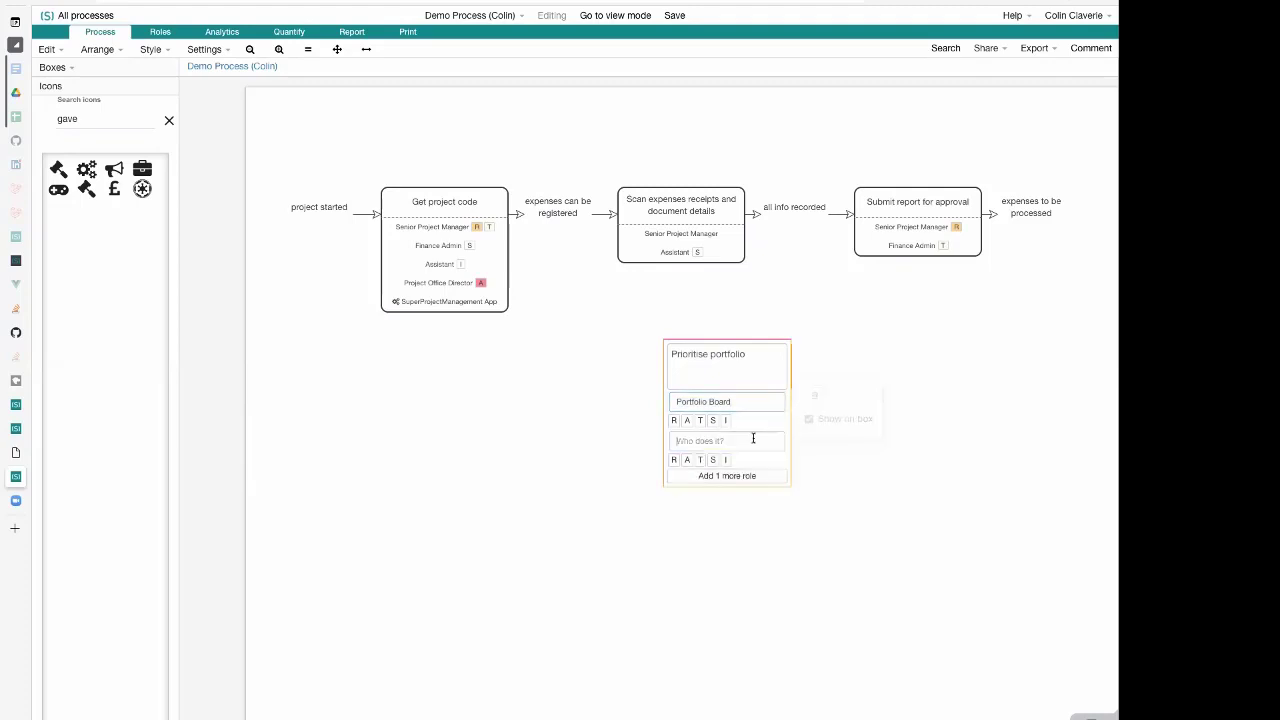
pyautogui.write('Project ')
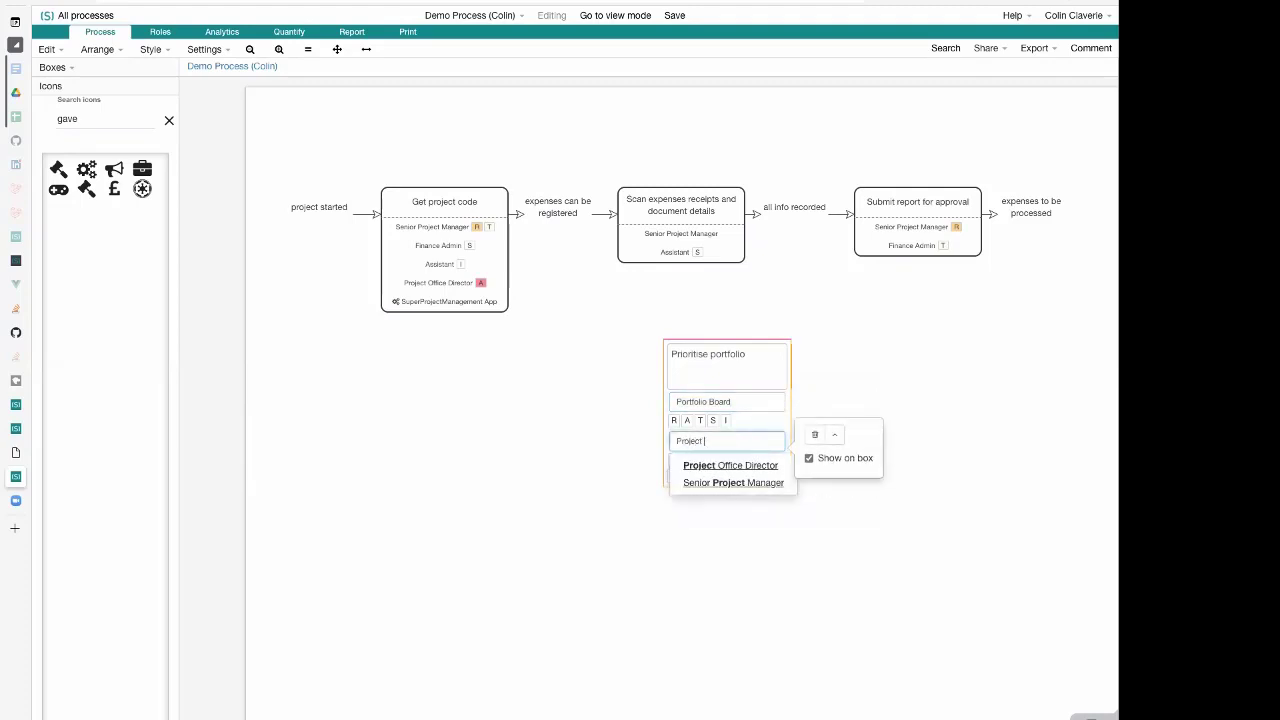
pyautogui.write('Ma')
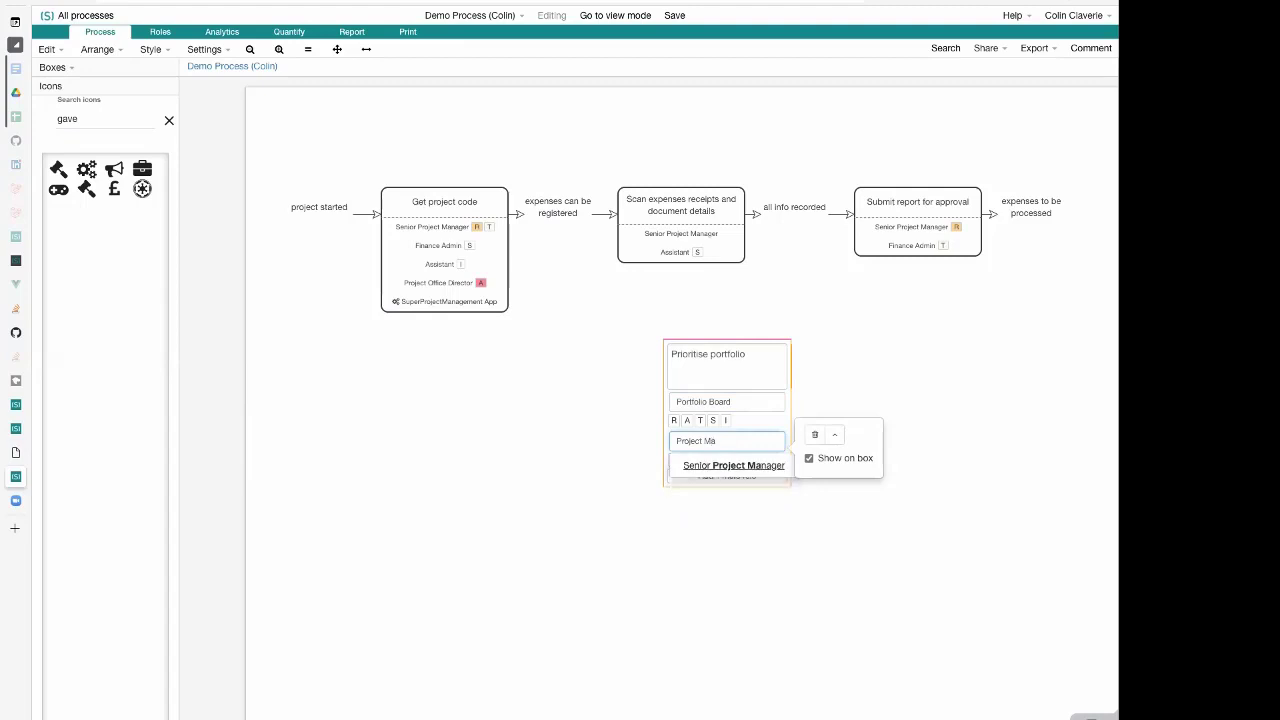
pyautogui.hotkey('ctrl', 'a')
pyautogui.write('Group')
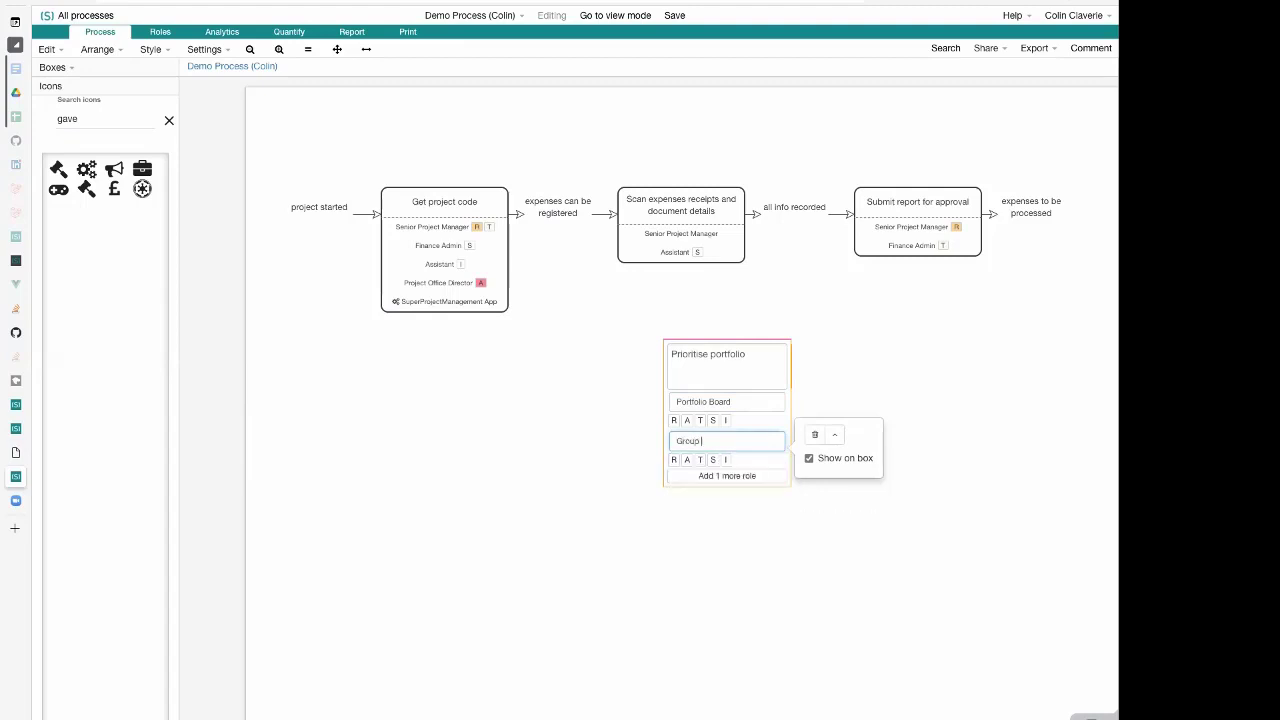
pyautogui.write(' Marketing Director')
pyautogui.click(687, 461)
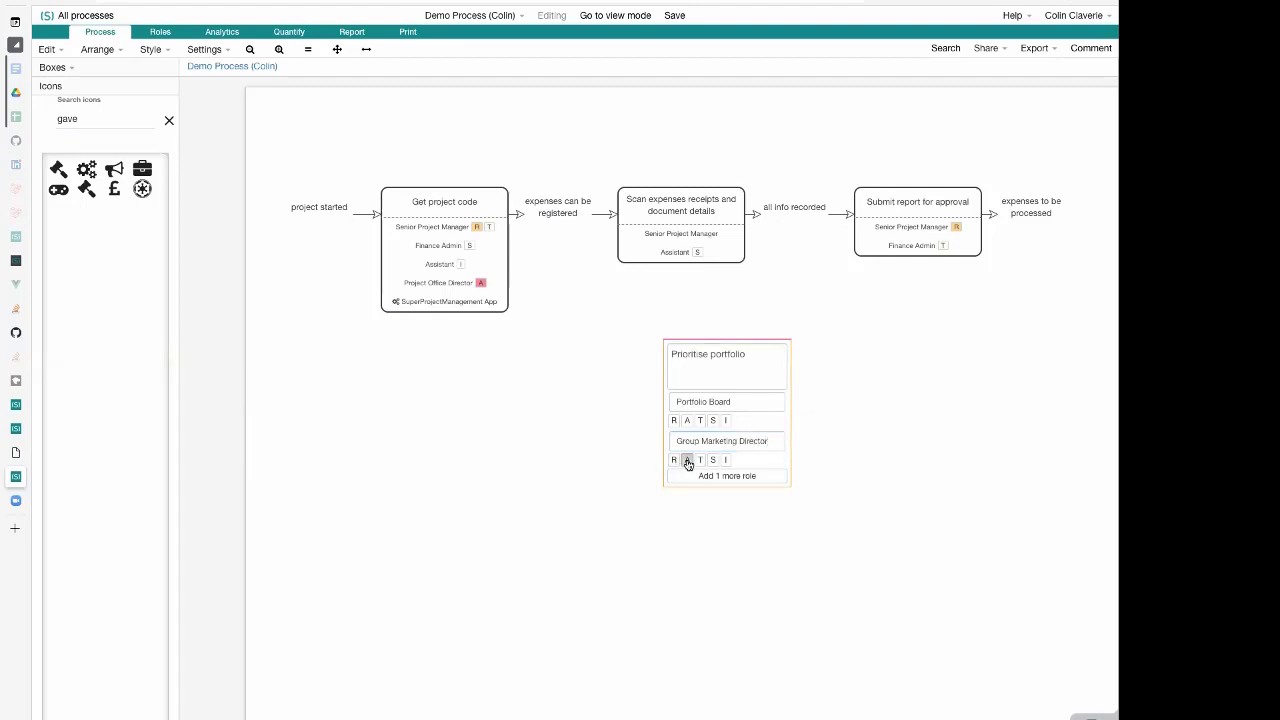
# Move the "Group Marketing Director" role above "Portfolio Board" in the "Prioritise portfolio" activity
pyautogui.click(764, 439)
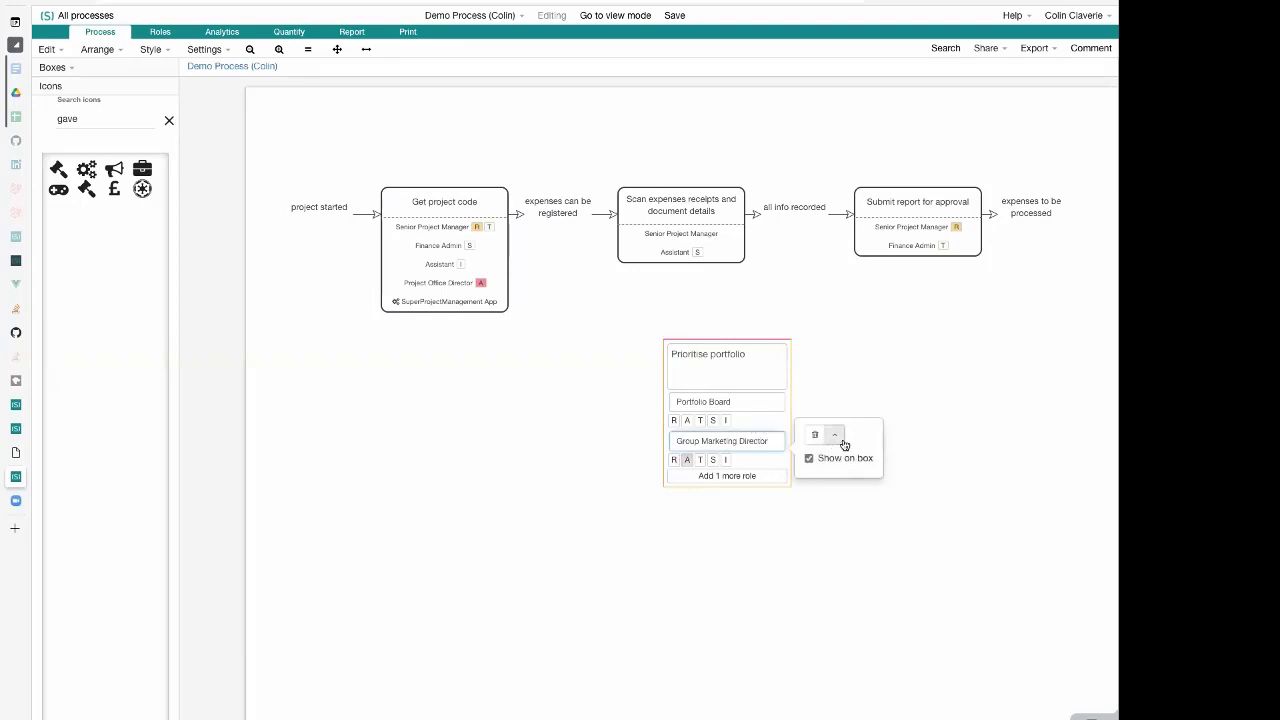
pyautogui.click(842, 441)
pyautogui.click(826, 372)
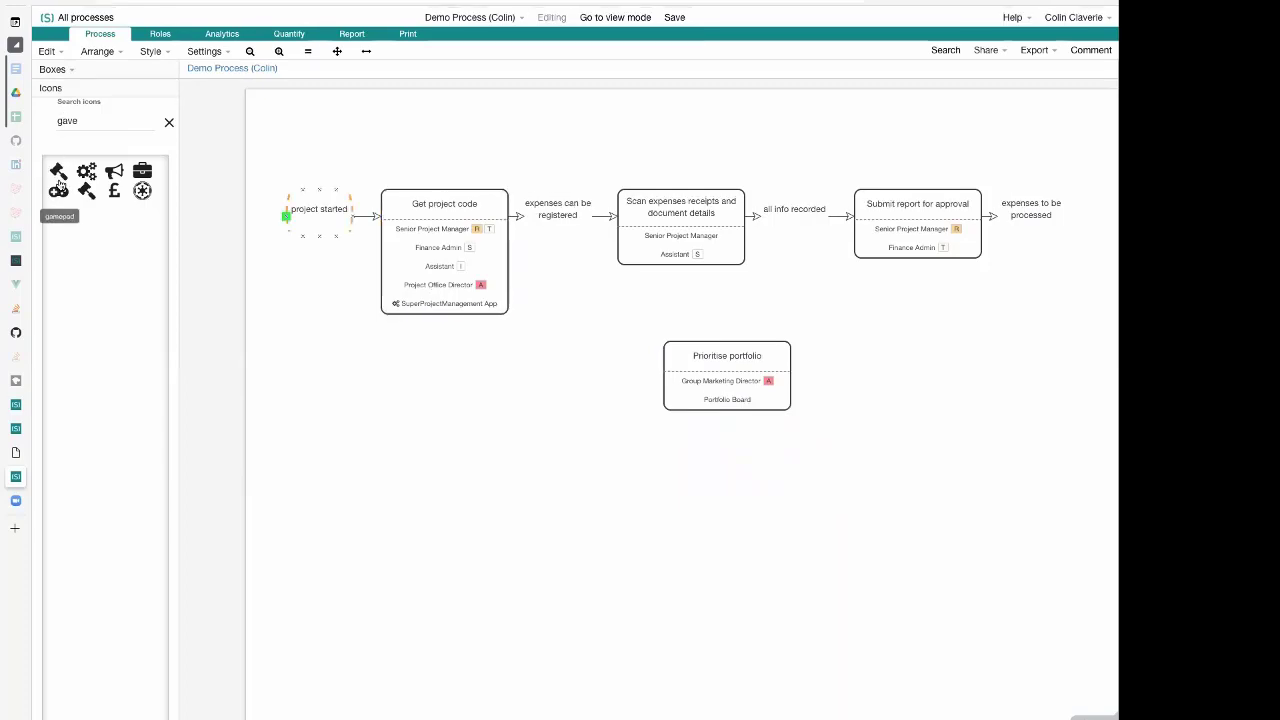
# Copy the gavel icon's short code and insert it on its own line above the "Prioritise portfolio" text, with a blank line between
pyautogui.click(98, 117)
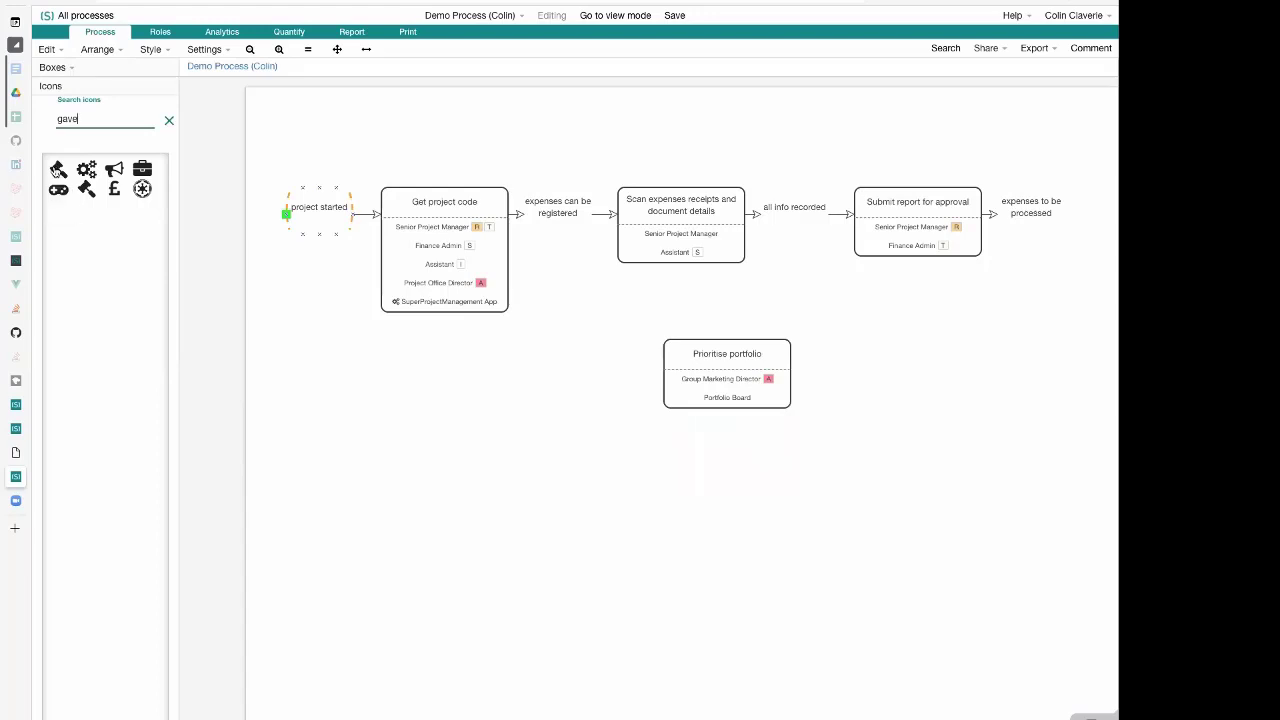
pyautogui.click(57, 170)
pyautogui.click(720, 368)
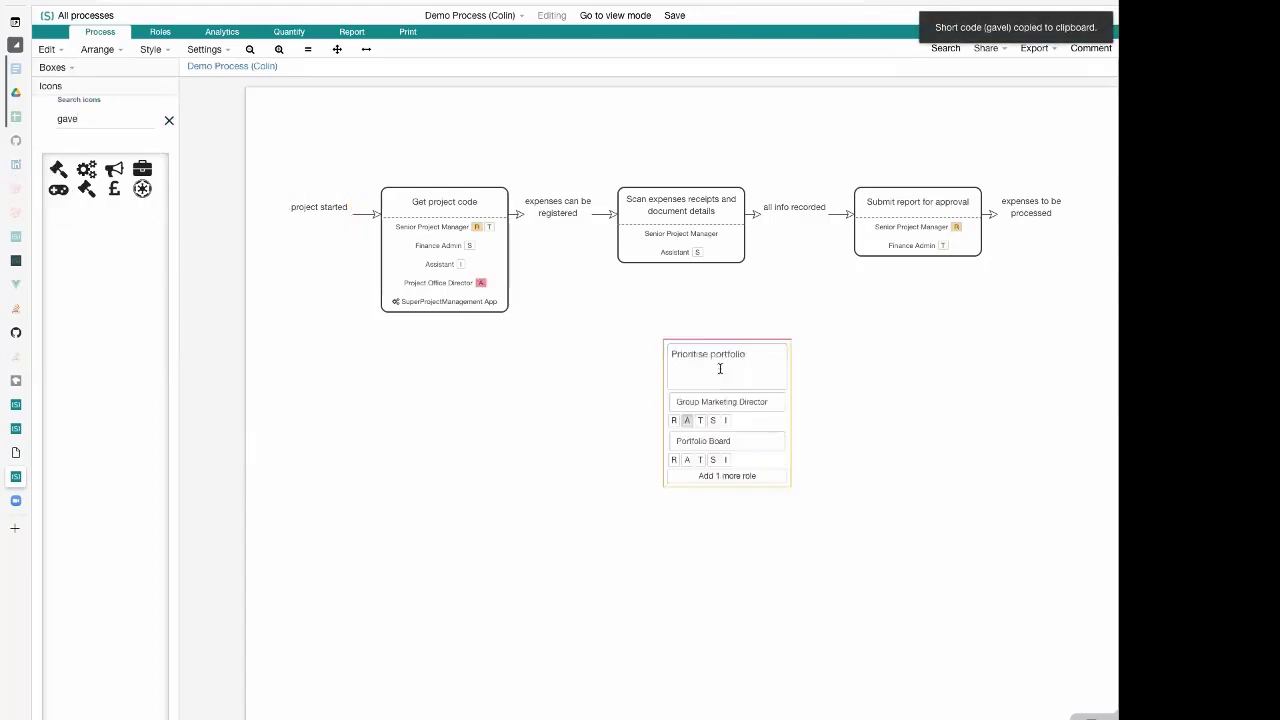
pyautogui.press('Left')
pyautogui.press('super+v')
pyautogui.press('Return')
pyautogui.press('Return')
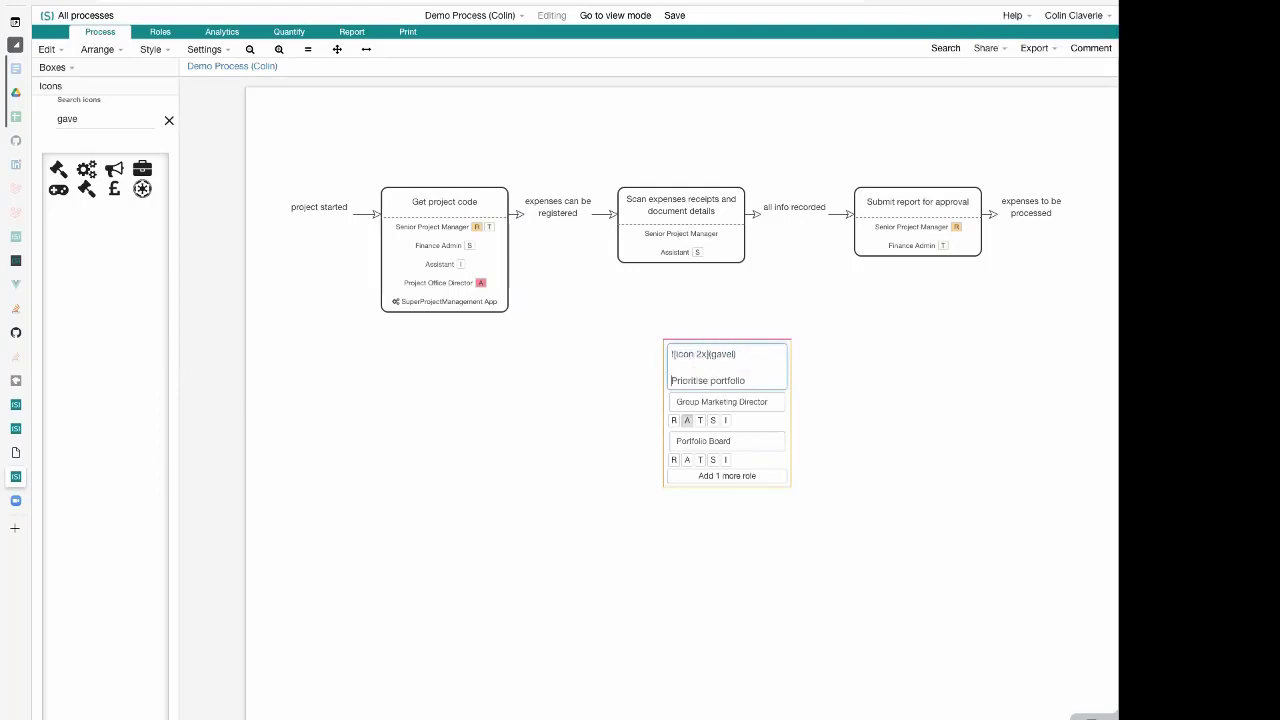
pyautogui.click(911, 381)
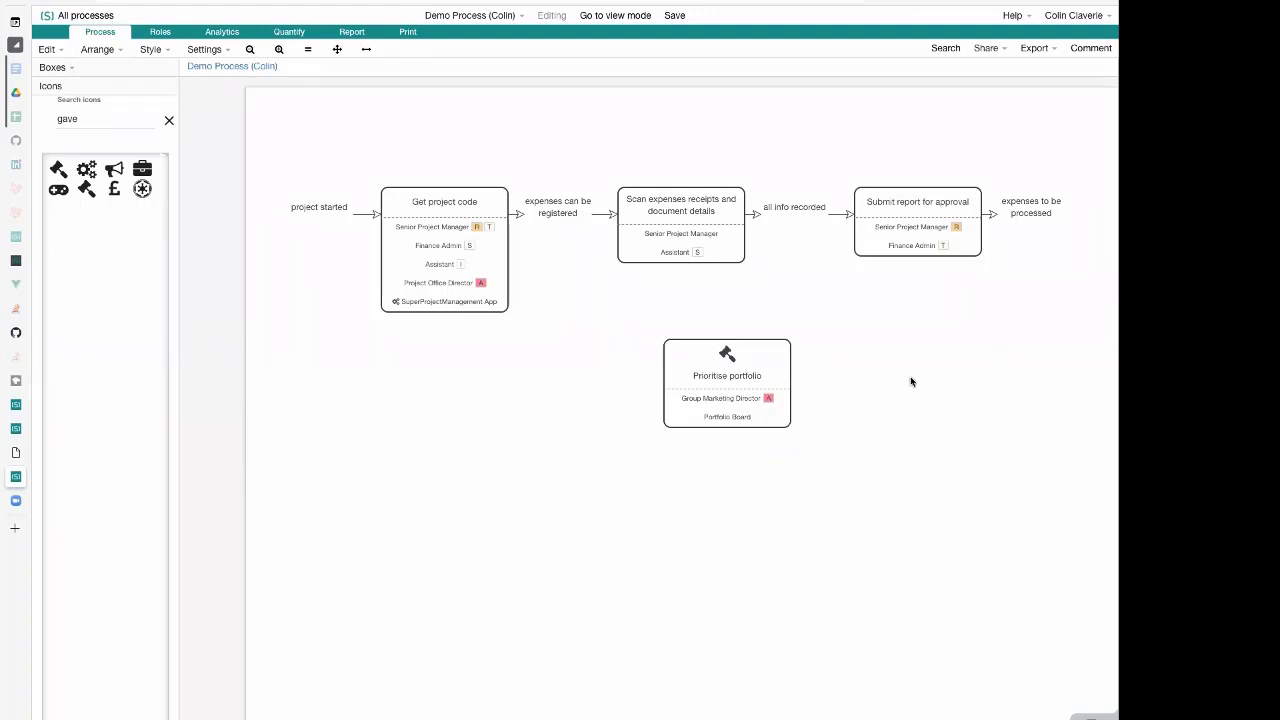
# Clear the icon search and colour the gavel icon red by adding "red" to its short code in the "Prioritise portfolio" activity
pyautogui.click(168, 121)
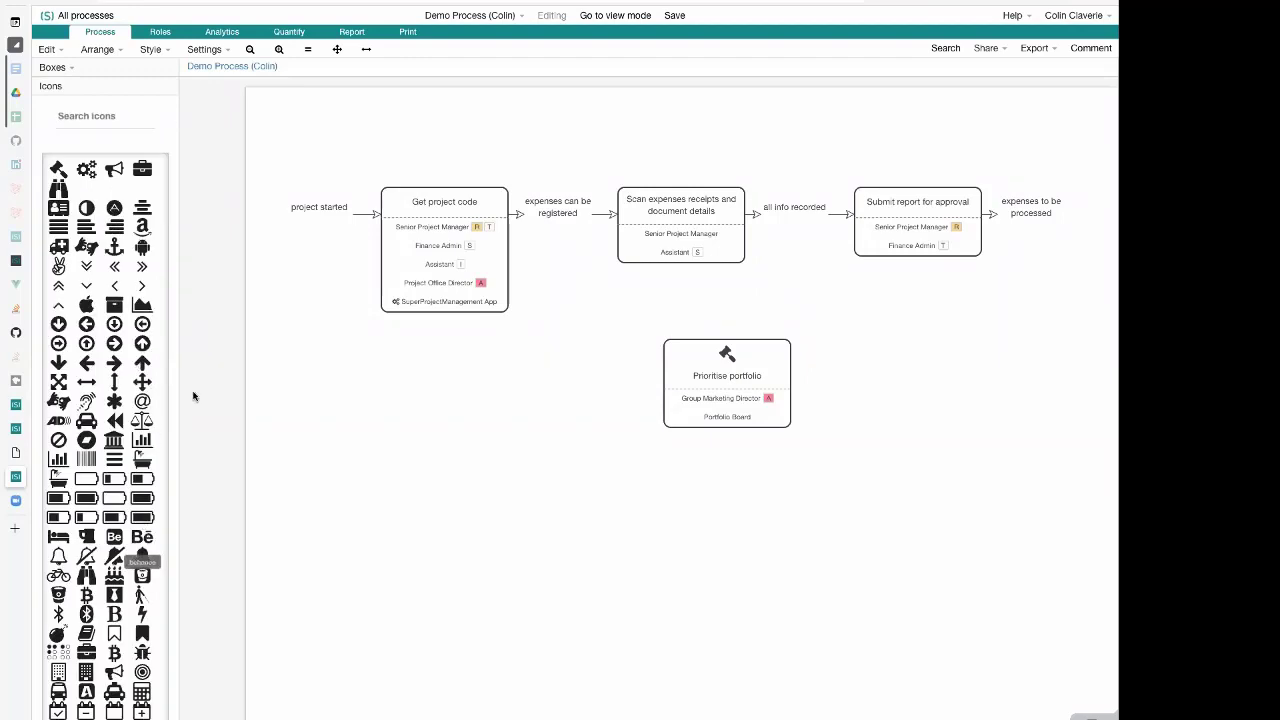
pyautogui.click(731, 383)
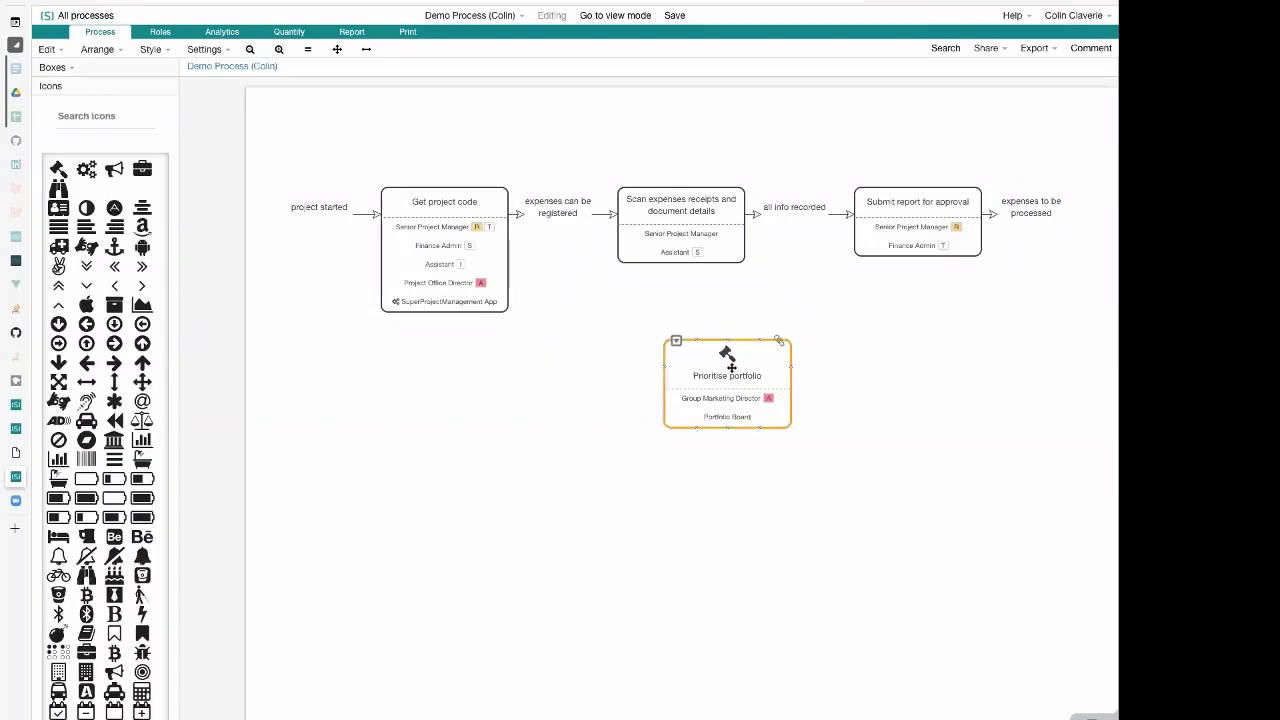
pyautogui.click(706, 360)
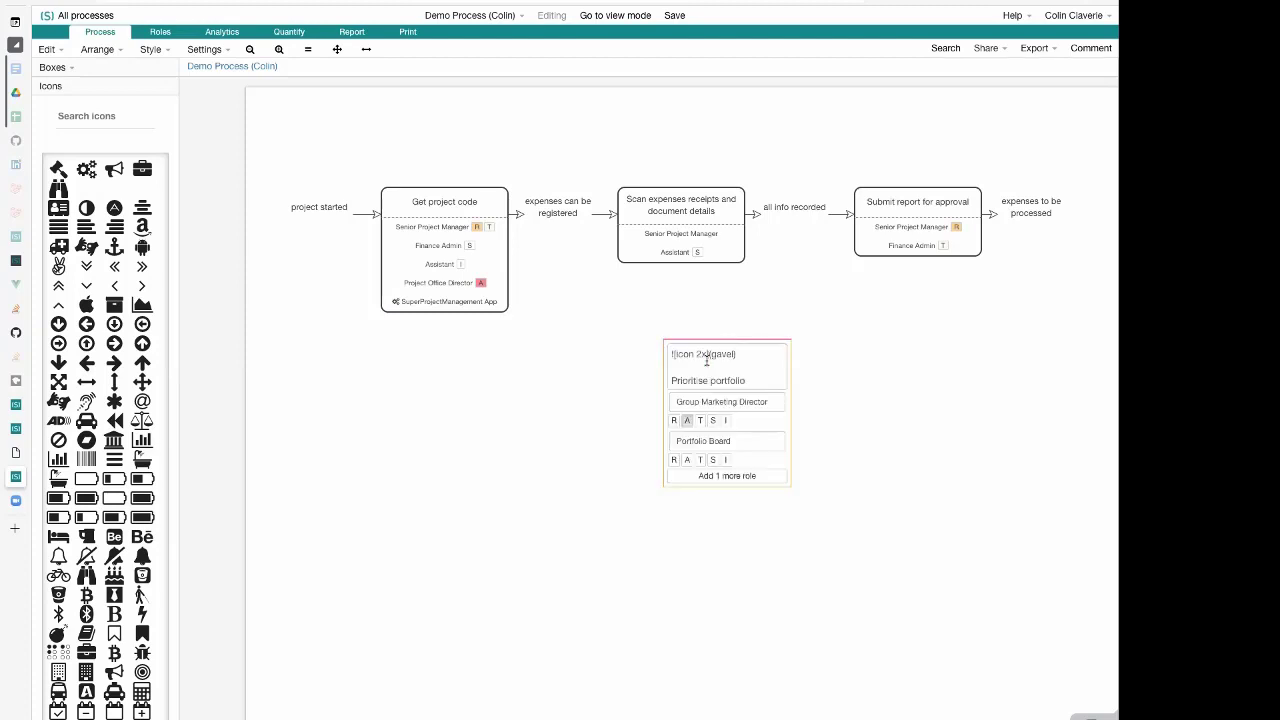
pyautogui.click(697, 354)
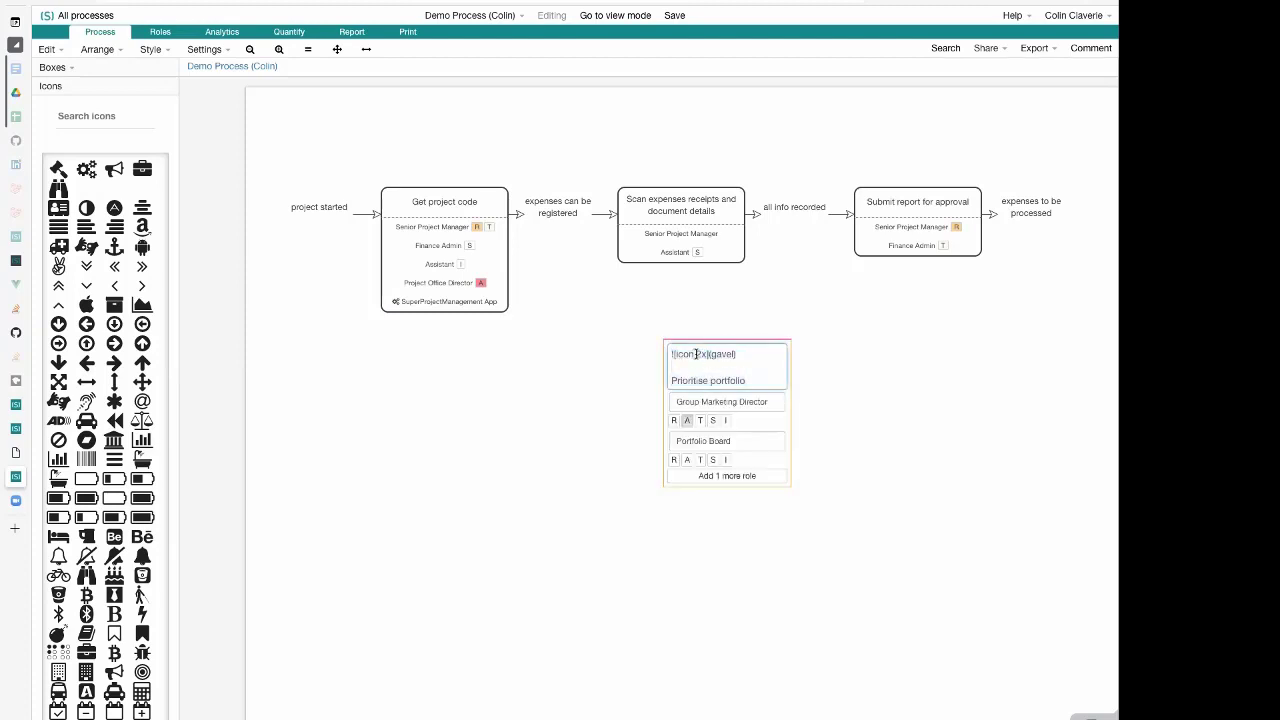
pyautogui.click(793, 369)
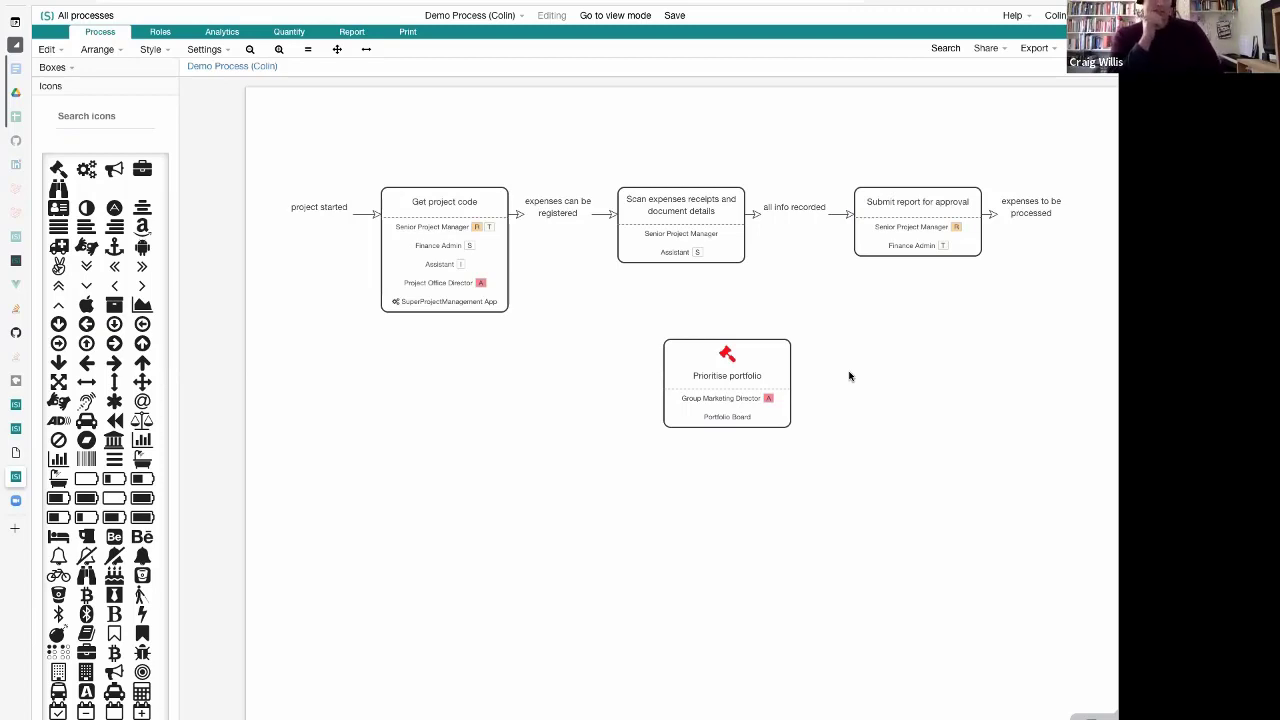
pyautogui.click(685, 388)
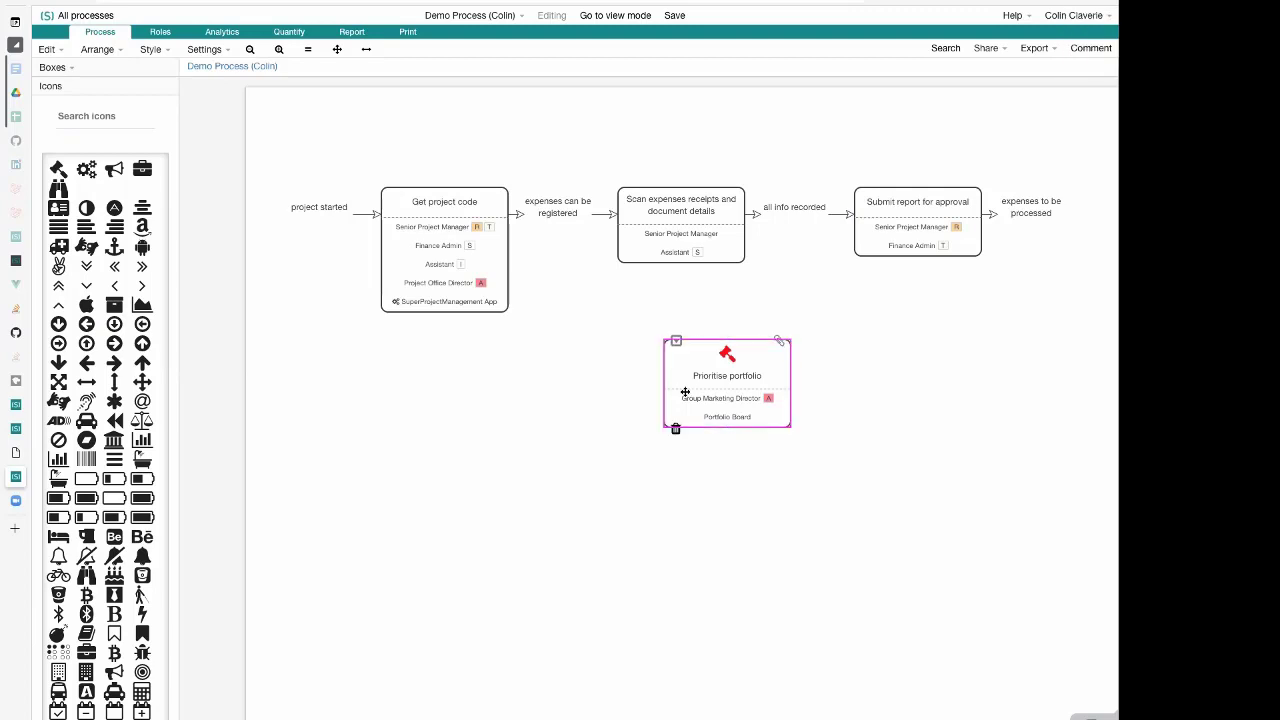
pyautogui.hotkey('ctrl', 'e')
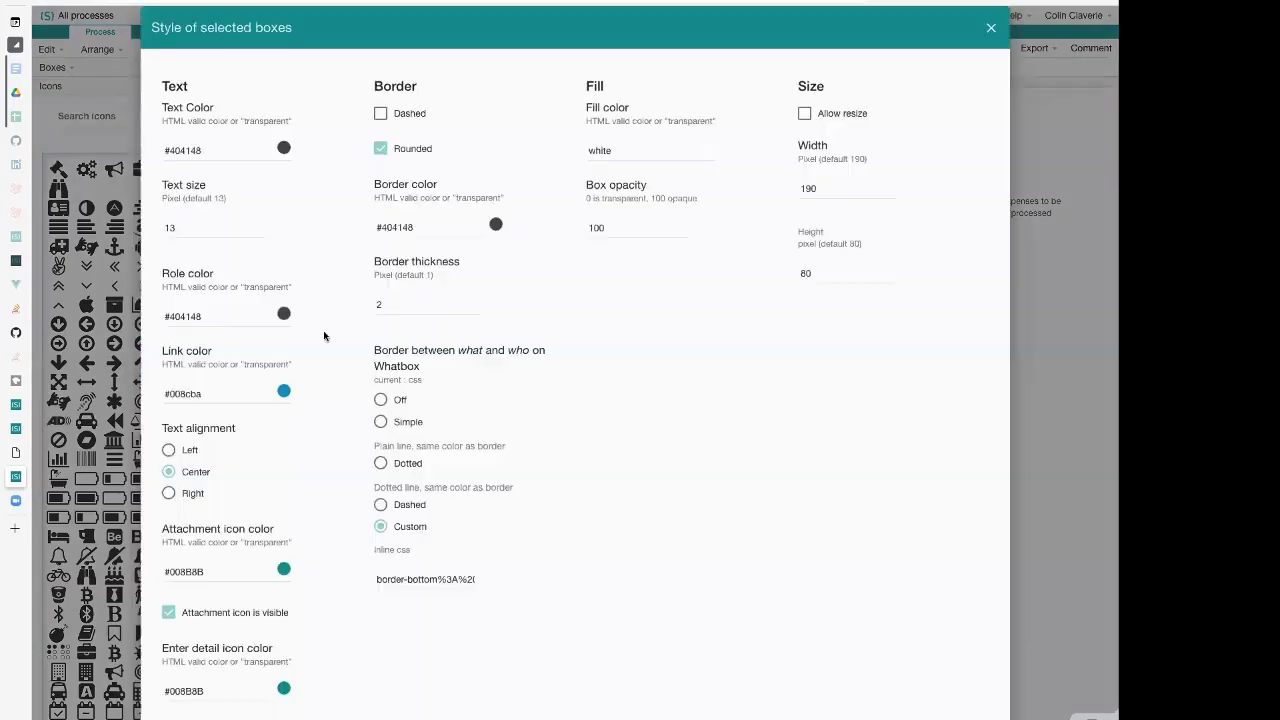
pyautogui.press('Escape')
pyautogui.click(586, 386)
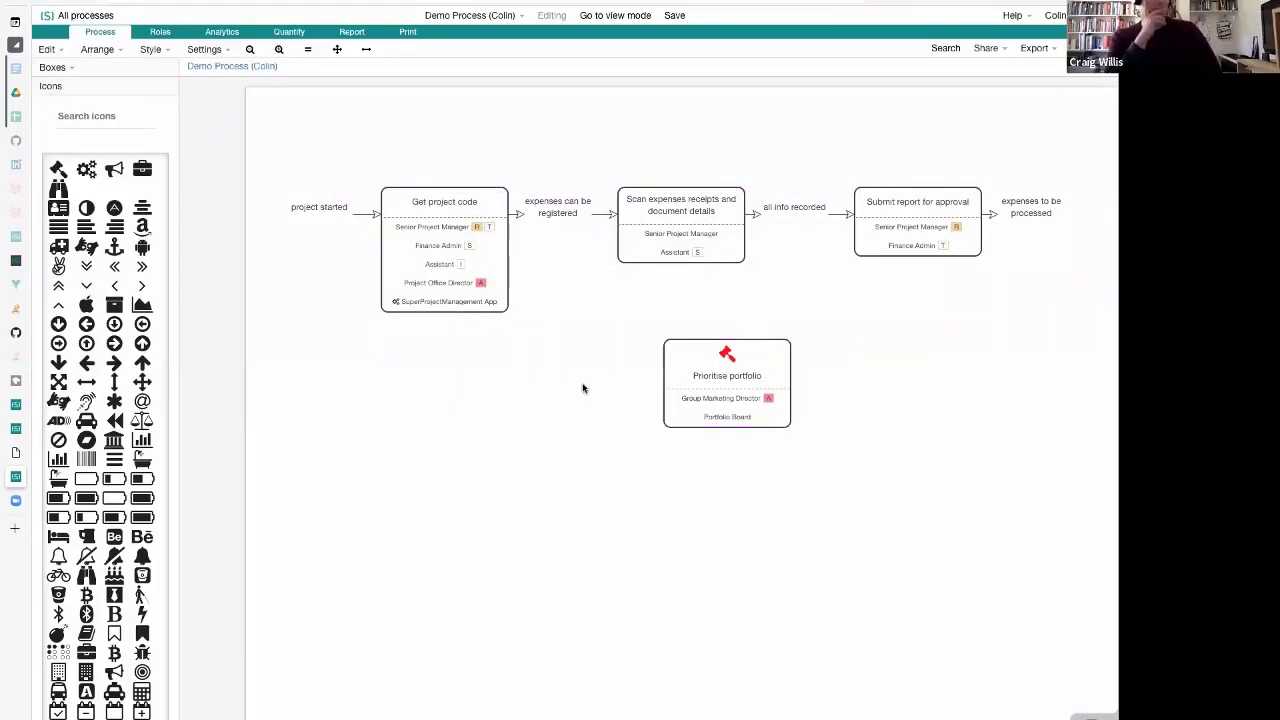
# Style the "Prioritise portfolio" box with a border thickness of 4 pixels and the border color DarkOrange
pyautogui.click(735, 381)
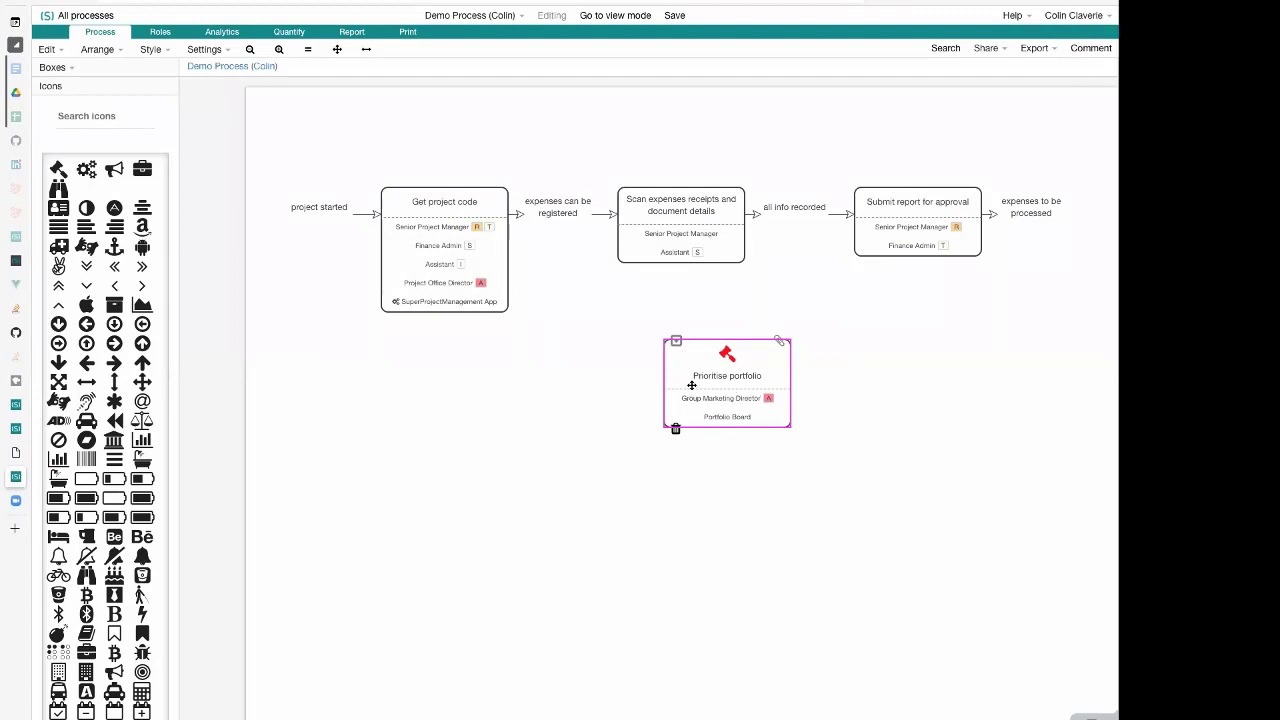
pyautogui.click(150, 51)
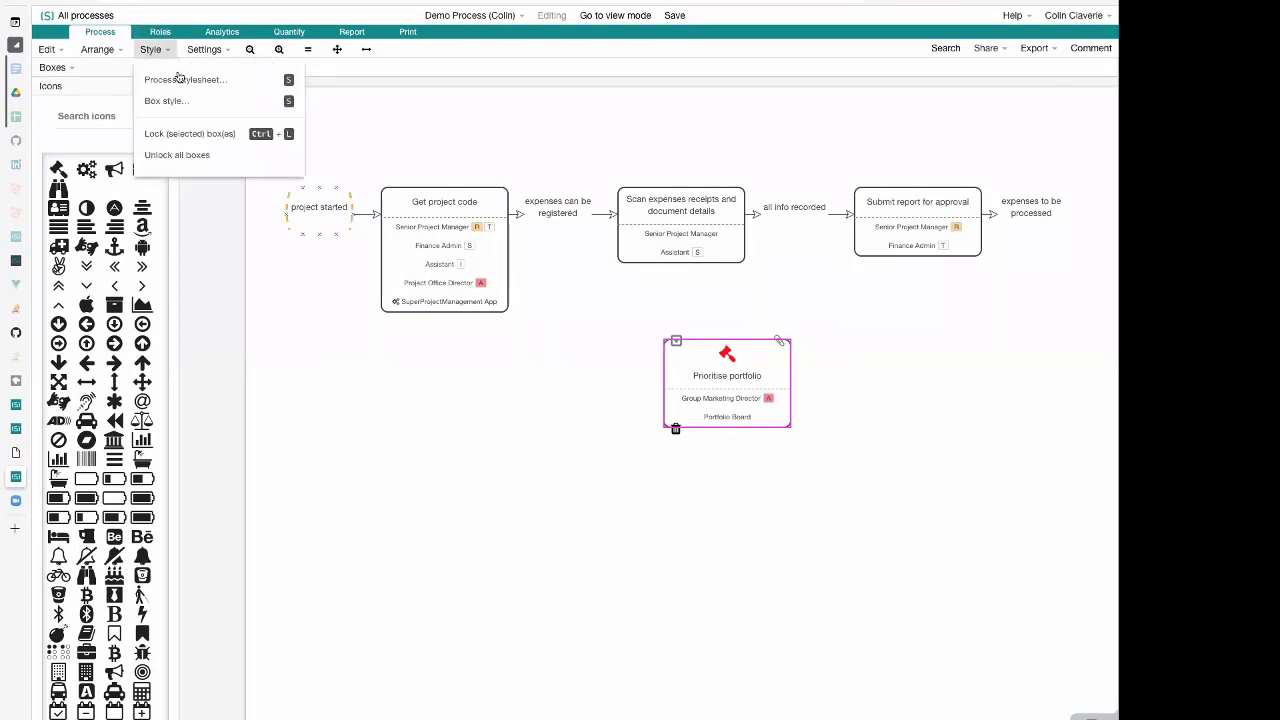
pyautogui.click(222, 104)
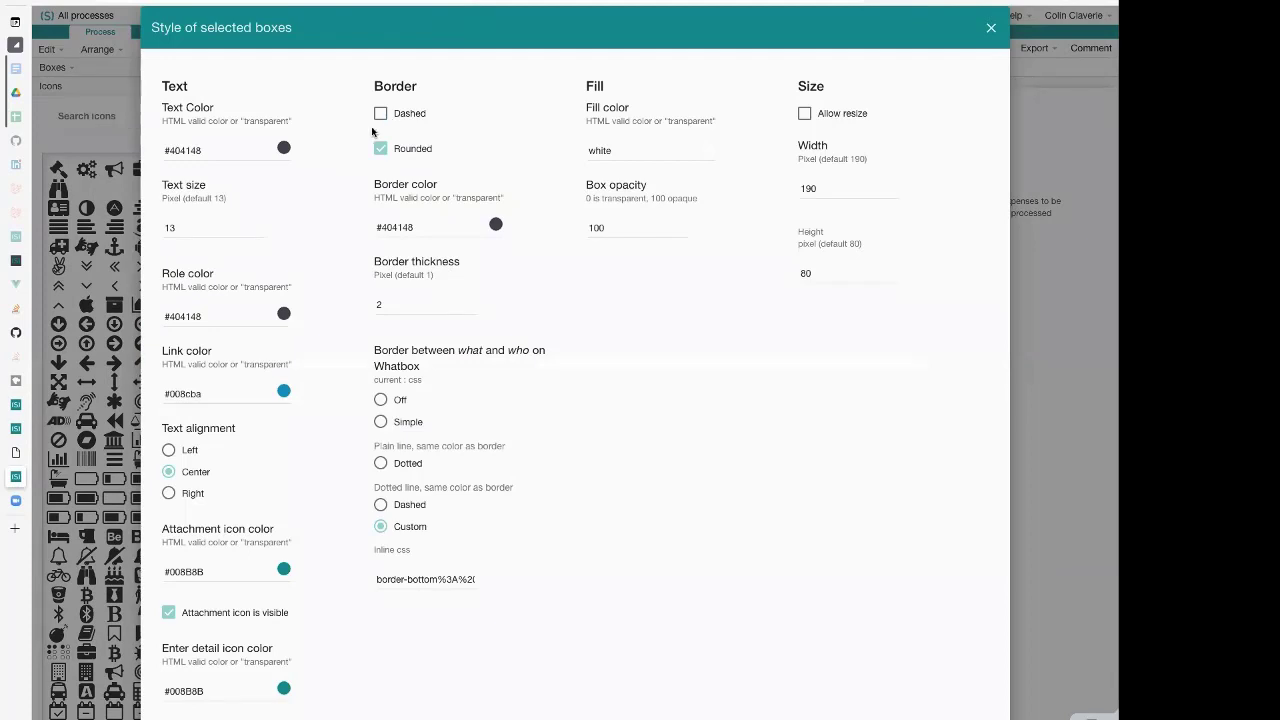
pyautogui.doubleClick(424, 306)
pyautogui.write('4')
pyautogui.tripleClick(440, 225)
pyautogui.press('BackSpace')
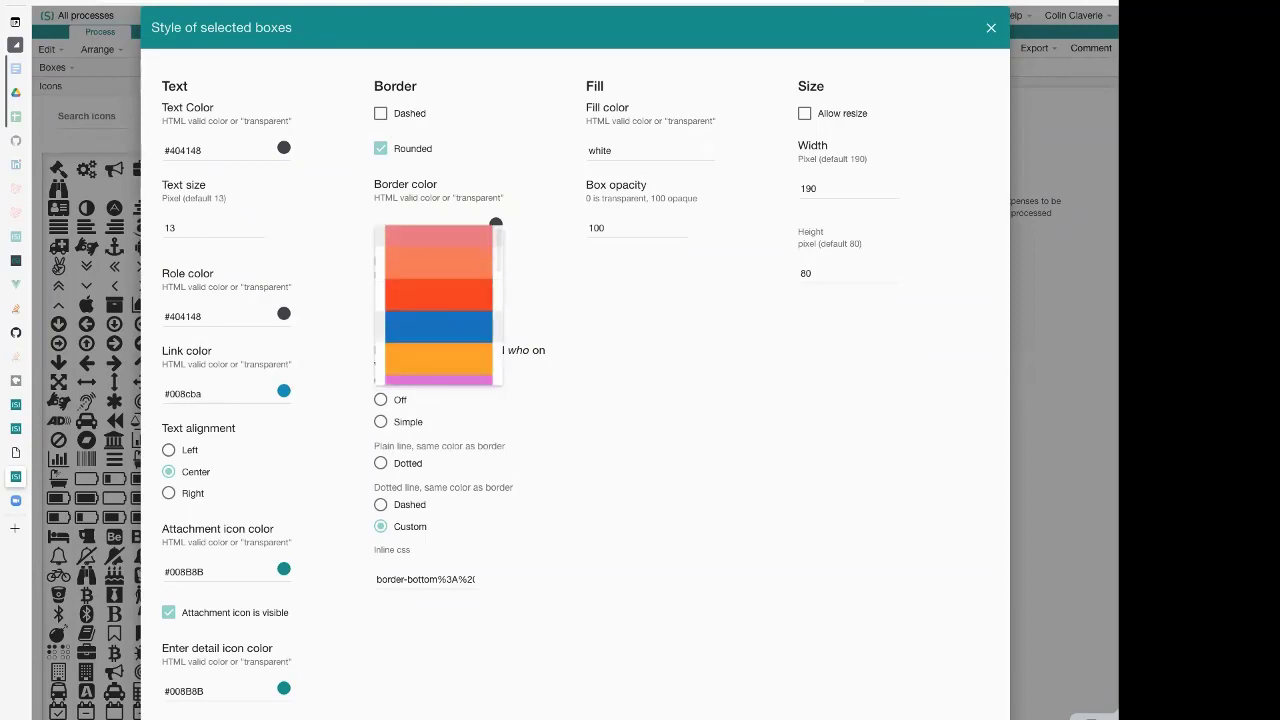
pyautogui.click(439, 327)
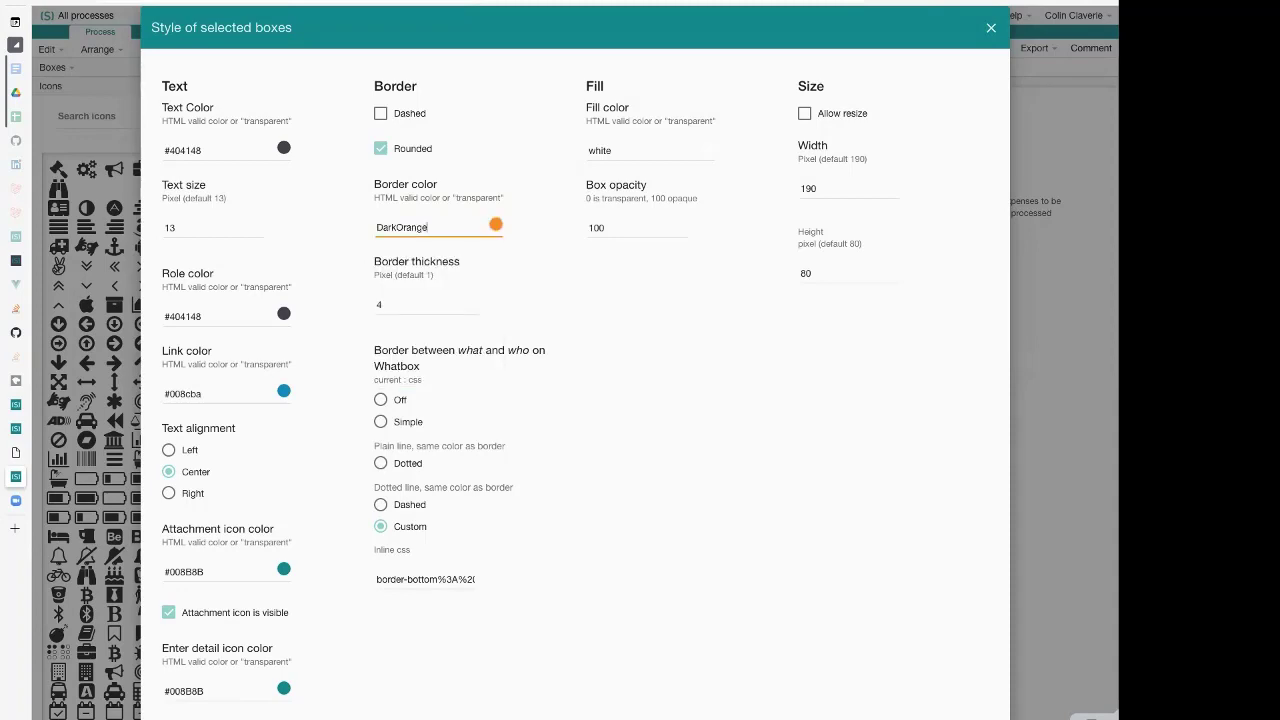
pyautogui.press('Return')
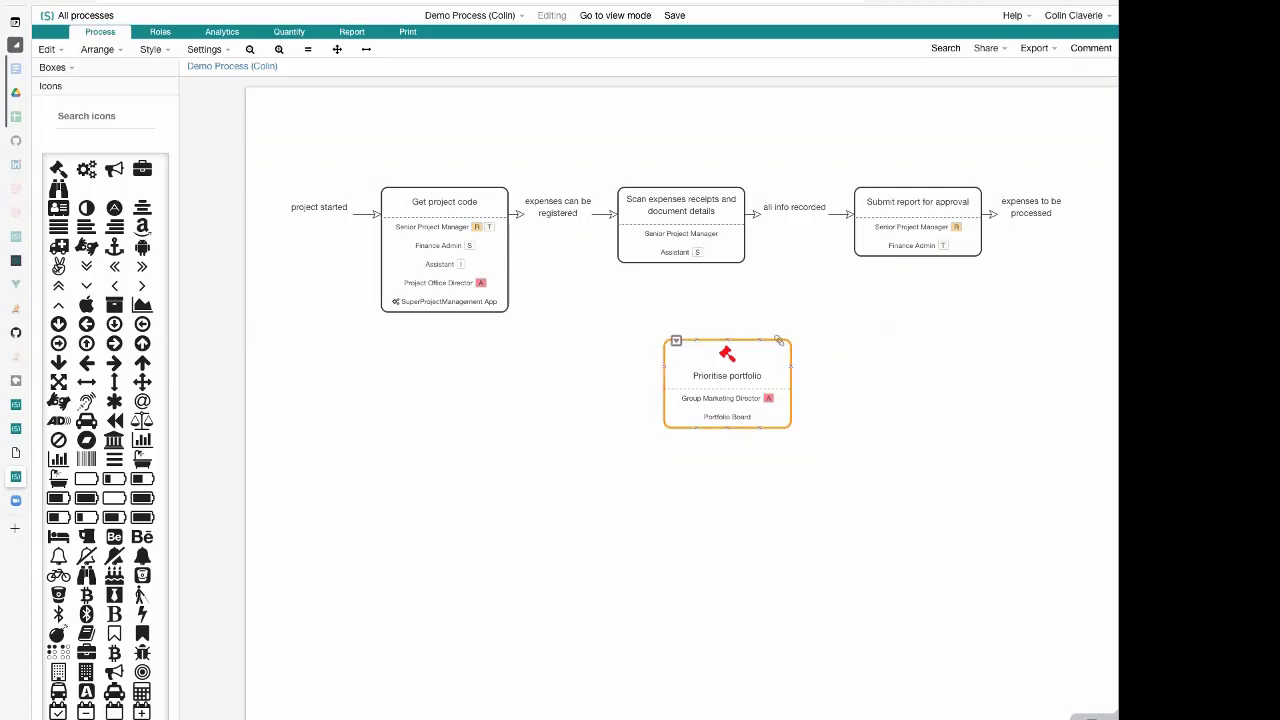
pyautogui.click(727, 384)
pyautogui.click(575, 379)
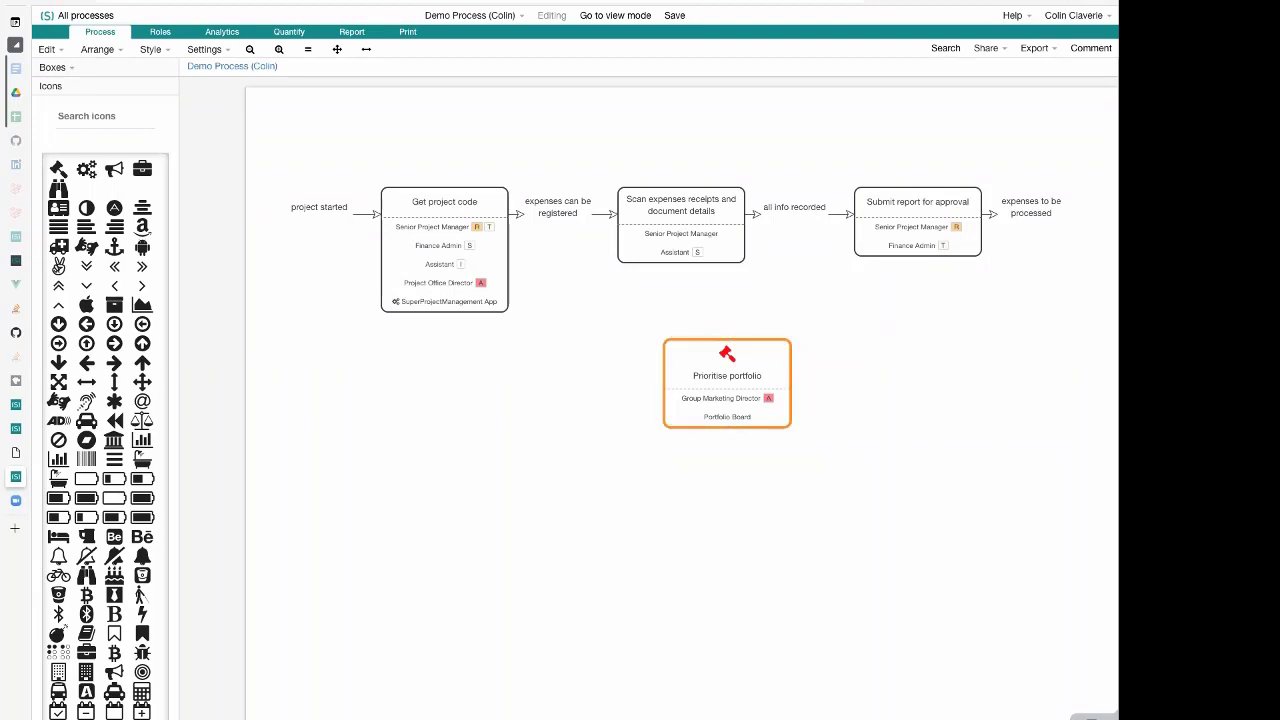
# Add an empty activity box before "Prioritise portfolio" and connect the two through a "So that?" output
pyautogui.doubleClick(575, 379)
pyautogui.moveTo(575, 379); pyautogui.dragTo(682, 367)
pyautogui.moveTo(580, 364); pyautogui.dragTo(590, 364)
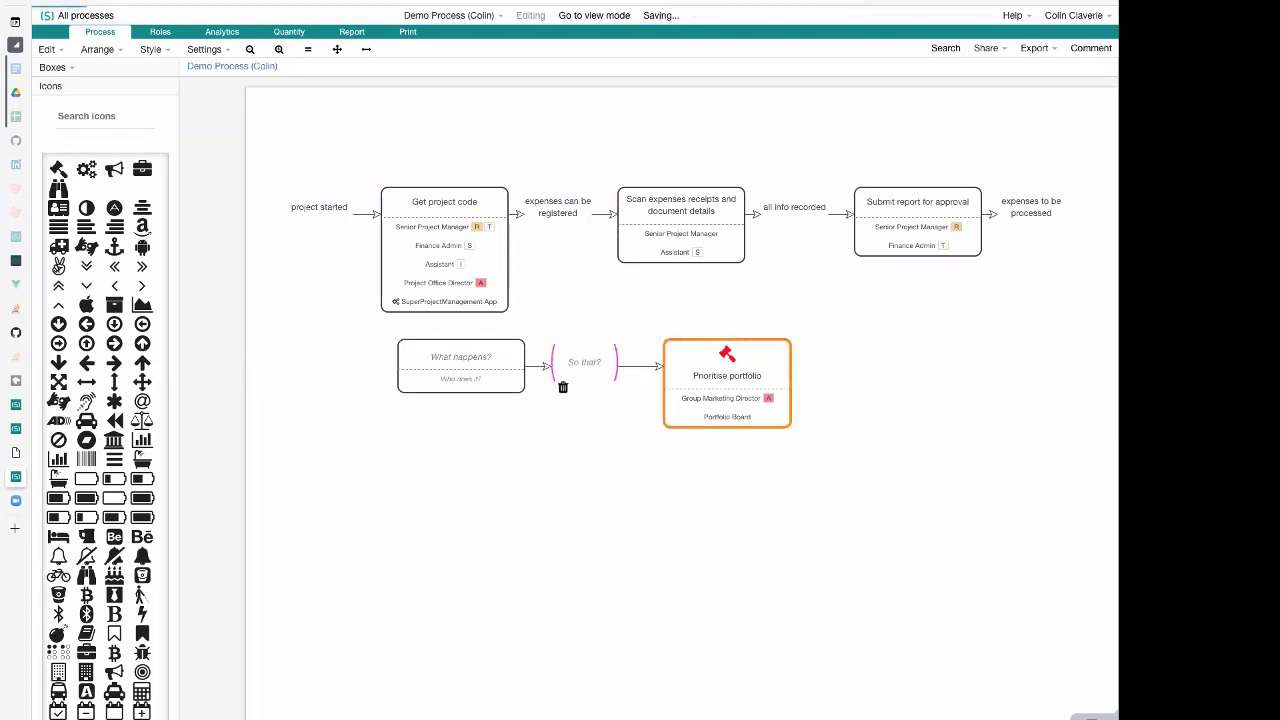
# Name the empty activity before "Prioritise portfolio" "Propose portofolio prioritisation"
pyautogui.doubleClick(461, 366)
pyautogui.write('Propose ')
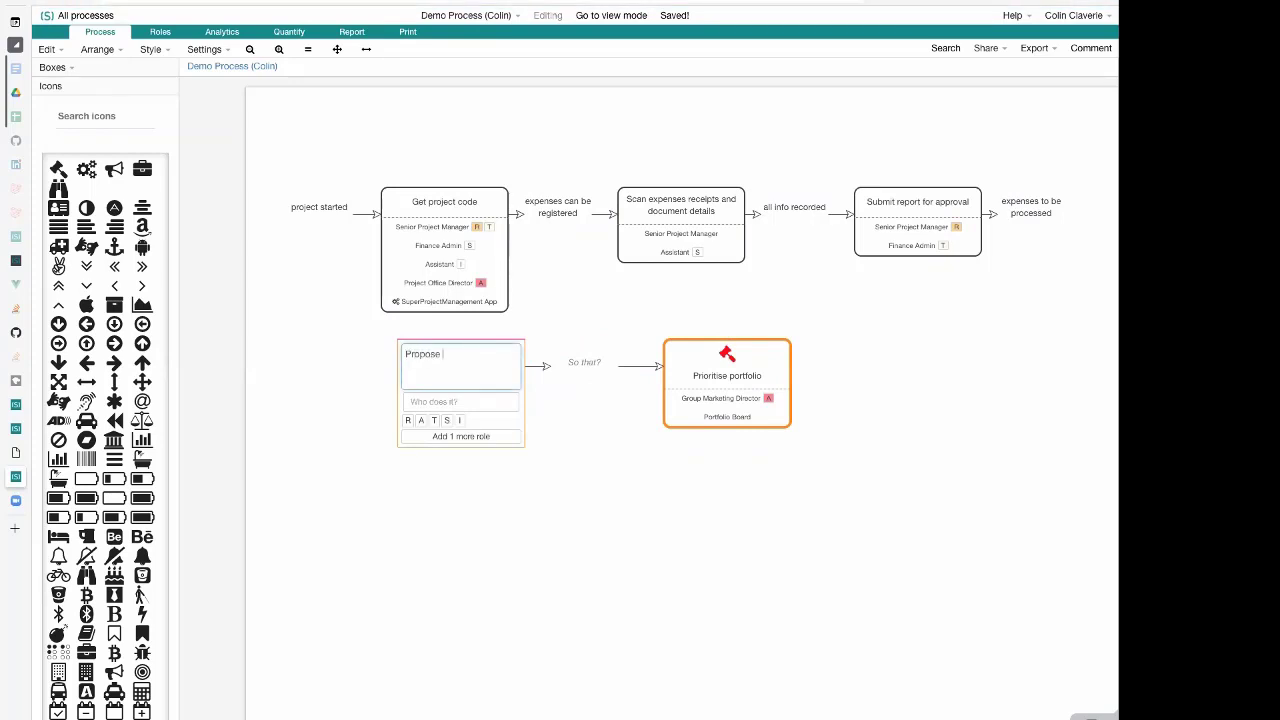
pyautogui.write('pr')
pyautogui.write('rtf')
pyautogui.write('olio pro')
pyautogui.write('iritisation')
pyautogui.click(562, 504)
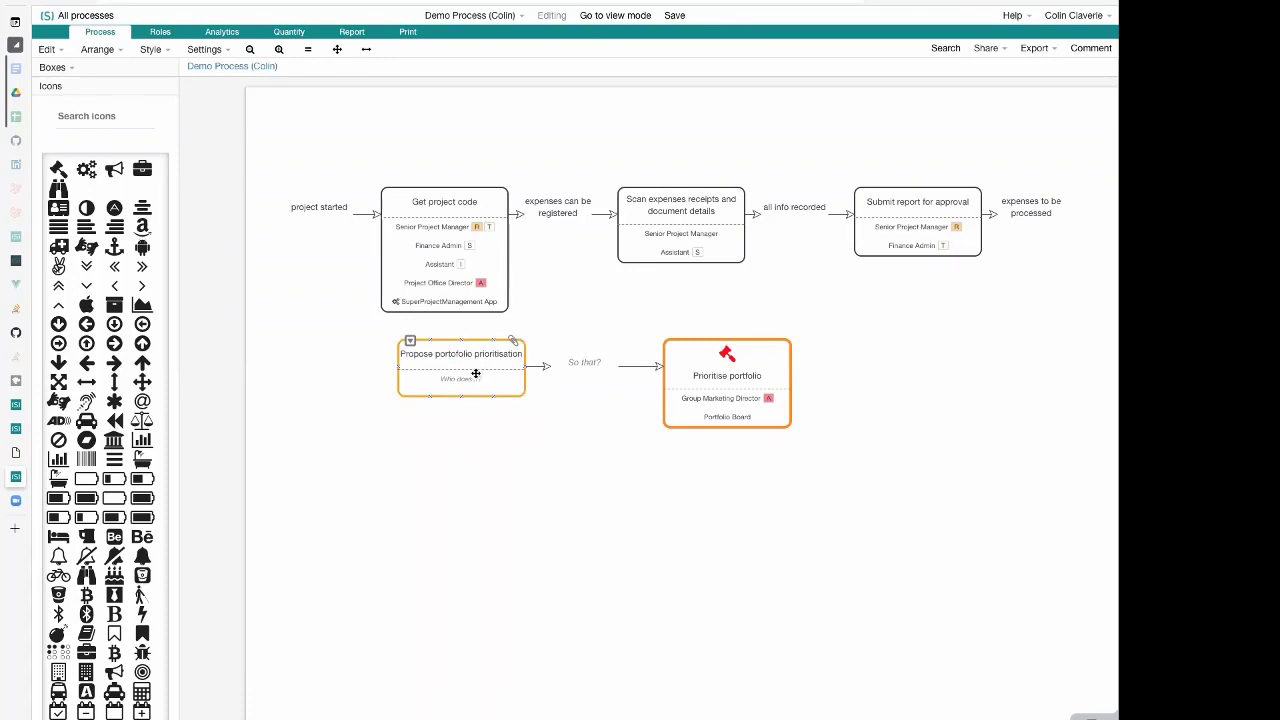
# Select the whole portfolio prioritisation flow and move it further down, away from the expenses process
pyautogui.click(728, 385)
pyautogui.click(902, 377)
pyautogui.moveTo(346, 368); pyautogui.dragTo(726, 491)
pyautogui.click(855, 493)
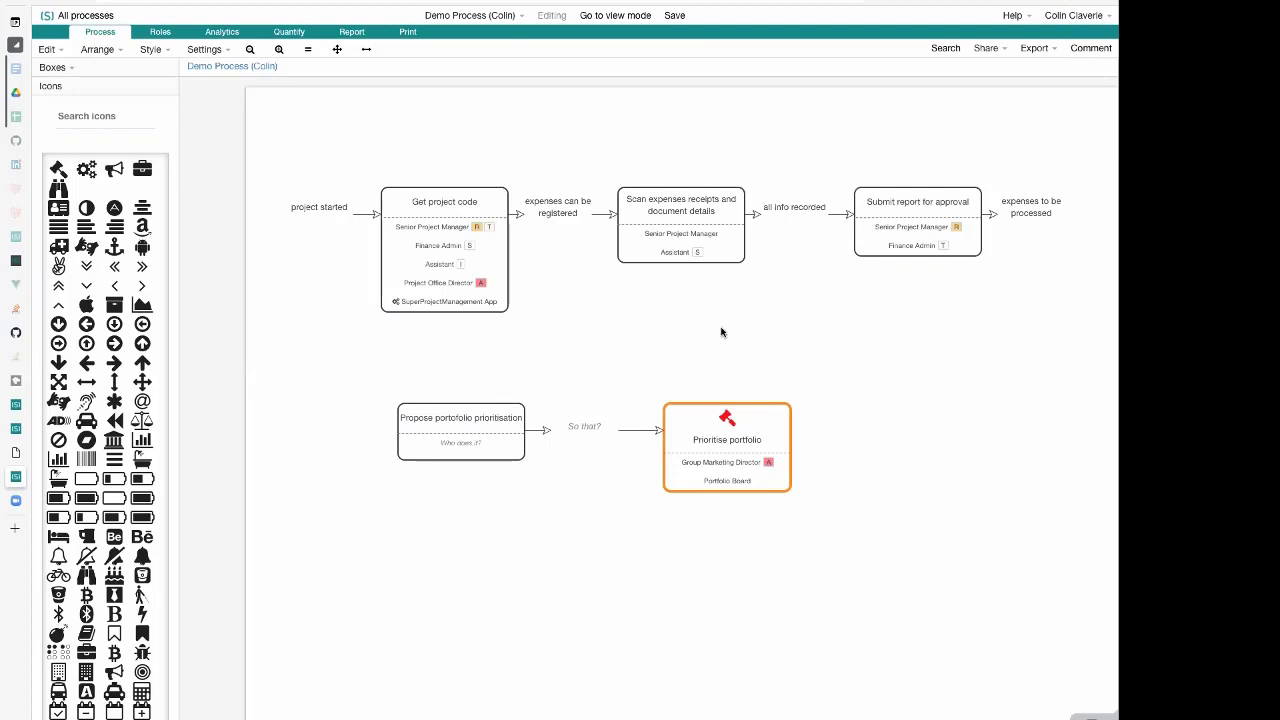
# Open the "Get project code" box for editing to review its roles and RATSI tags, and close it without making changes
pyautogui.click(434, 265)
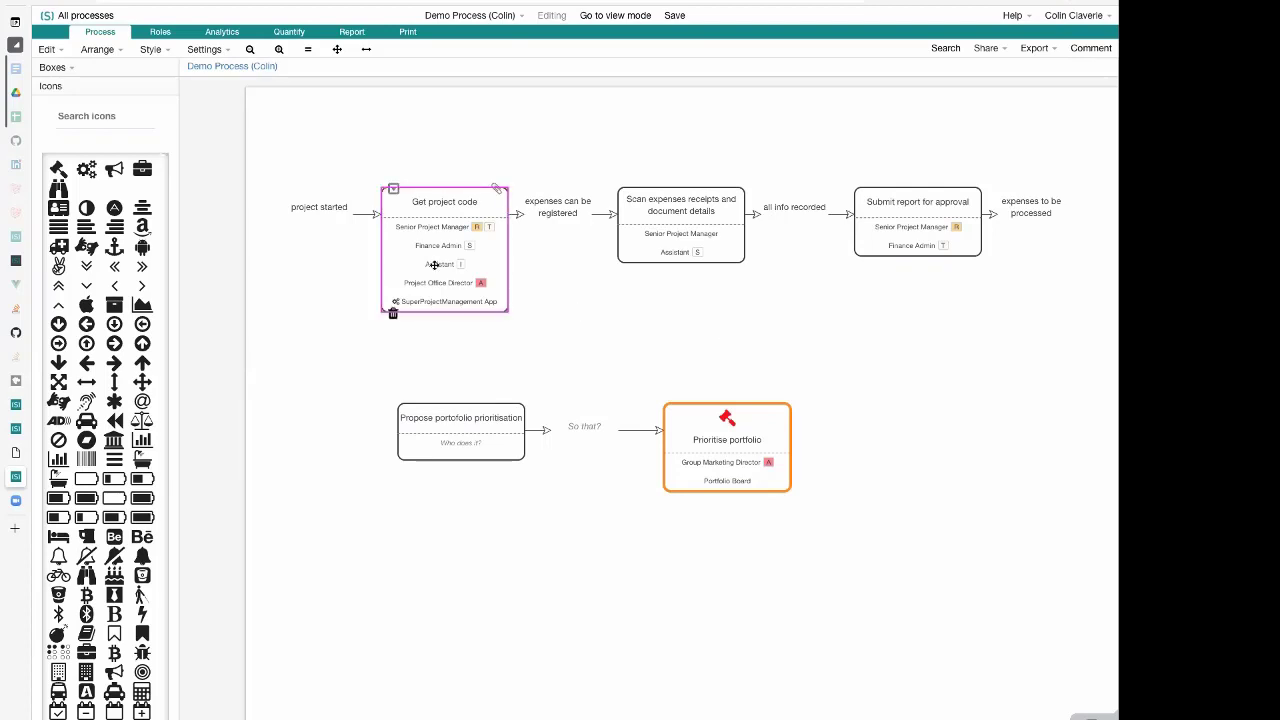
pyautogui.click(136, 35)
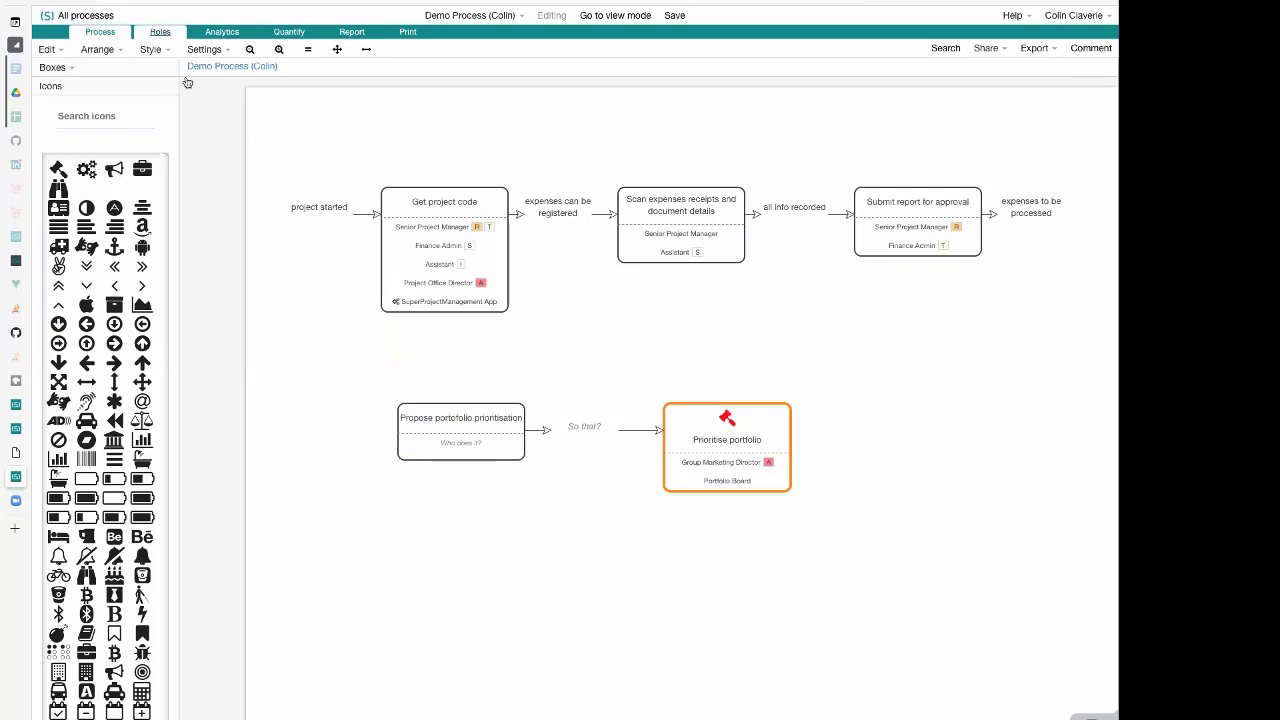
pyautogui.click(454, 260)
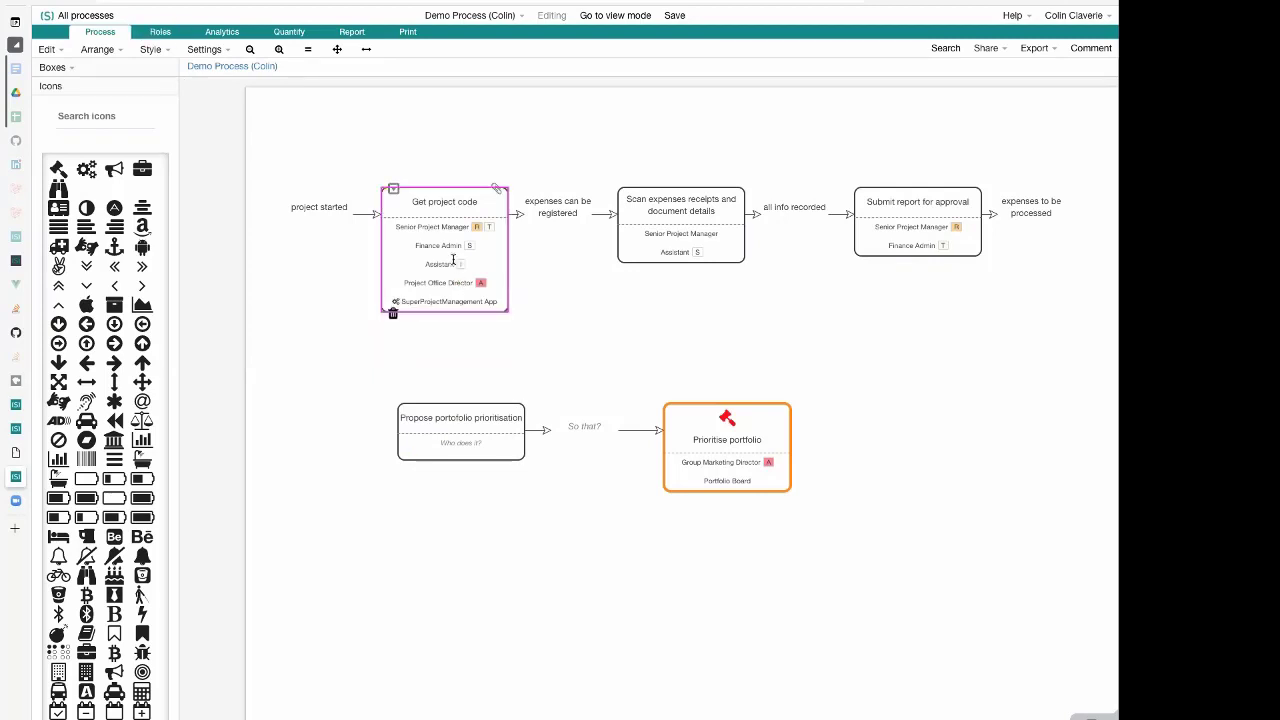
pyautogui.click(454, 260)
pyautogui.click(471, 289)
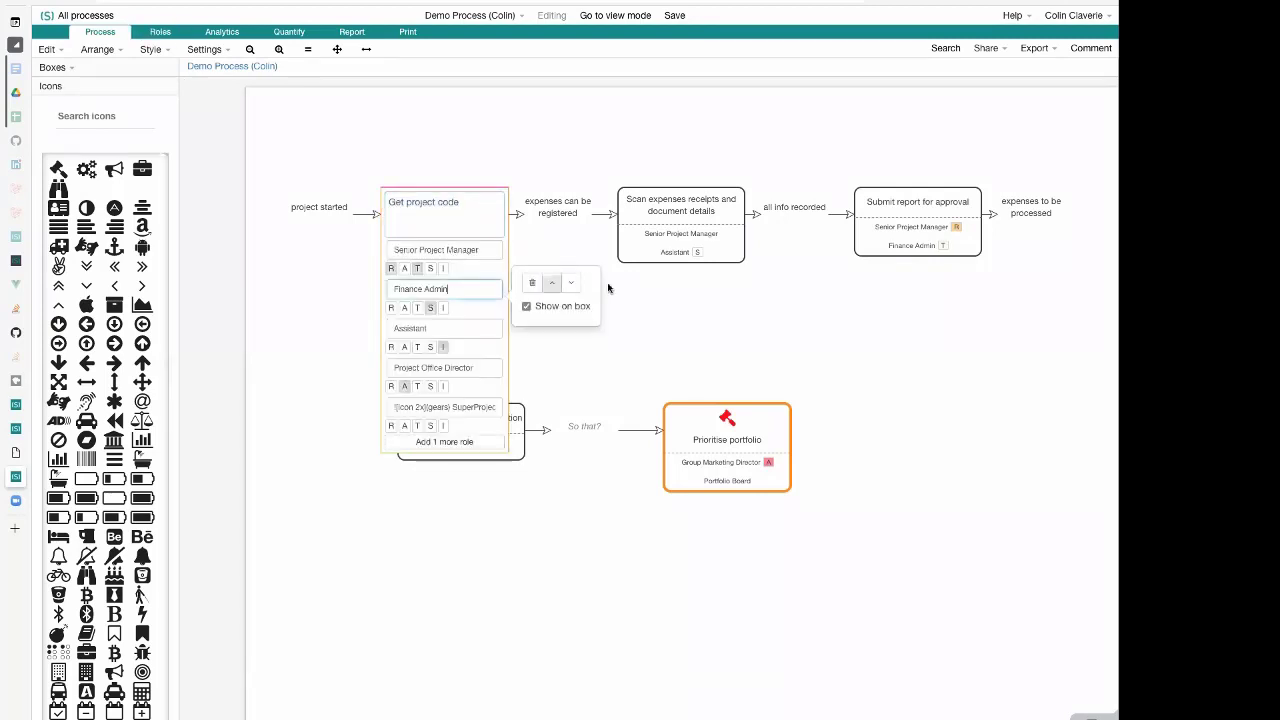
pyautogui.click(703, 319)
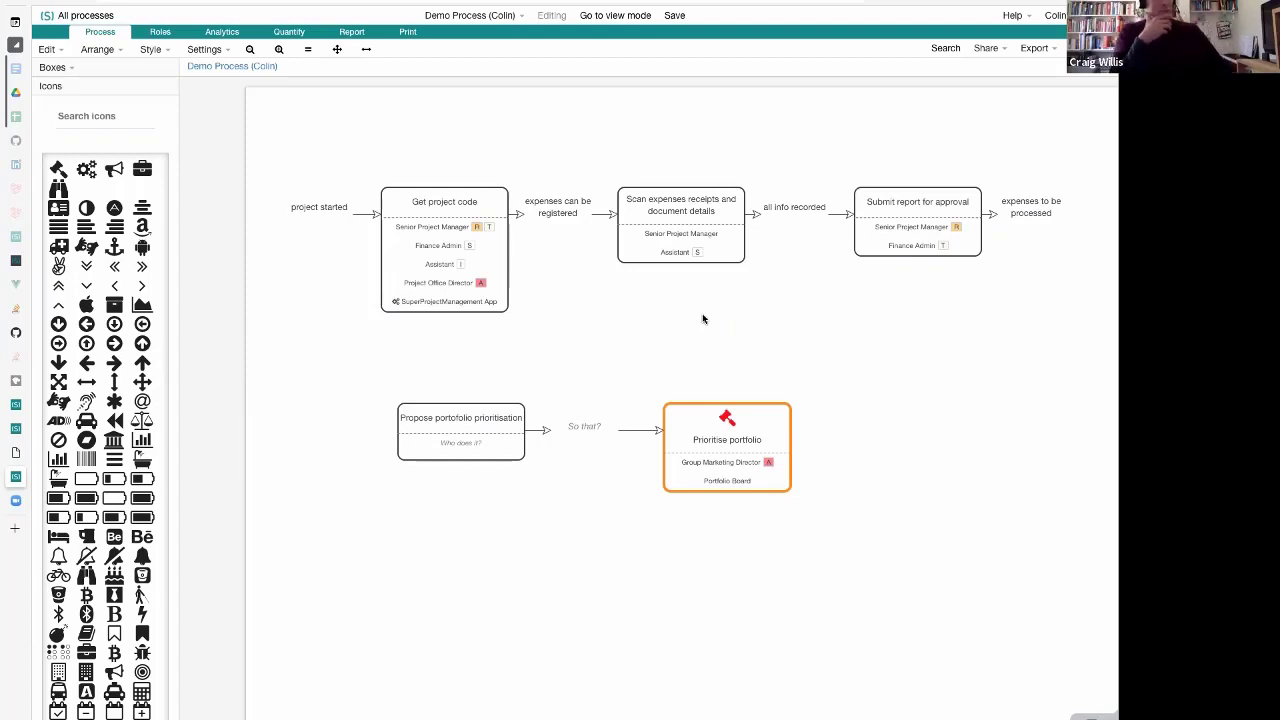
# Review the Senior Project Manager's activities, responsibility tags and collaborators in the Role Manager, and return to the process diagram
pyautogui.click(160, 33)
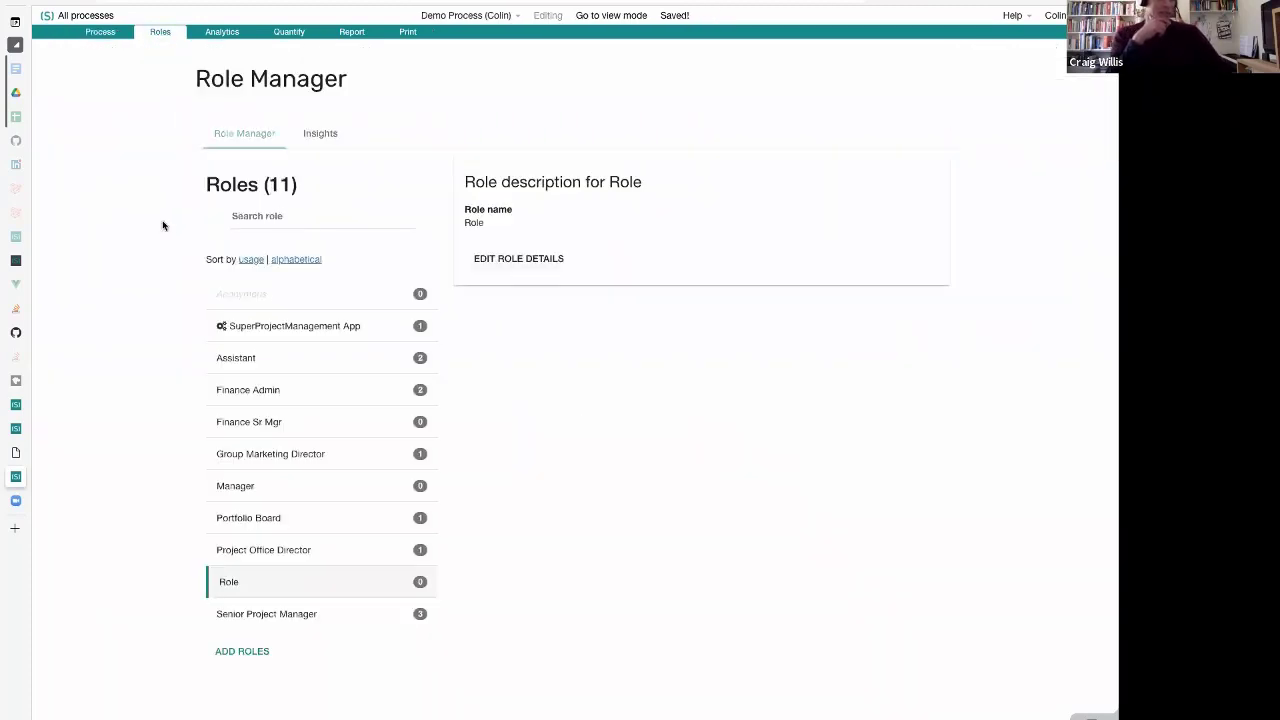
pyautogui.click(334, 625)
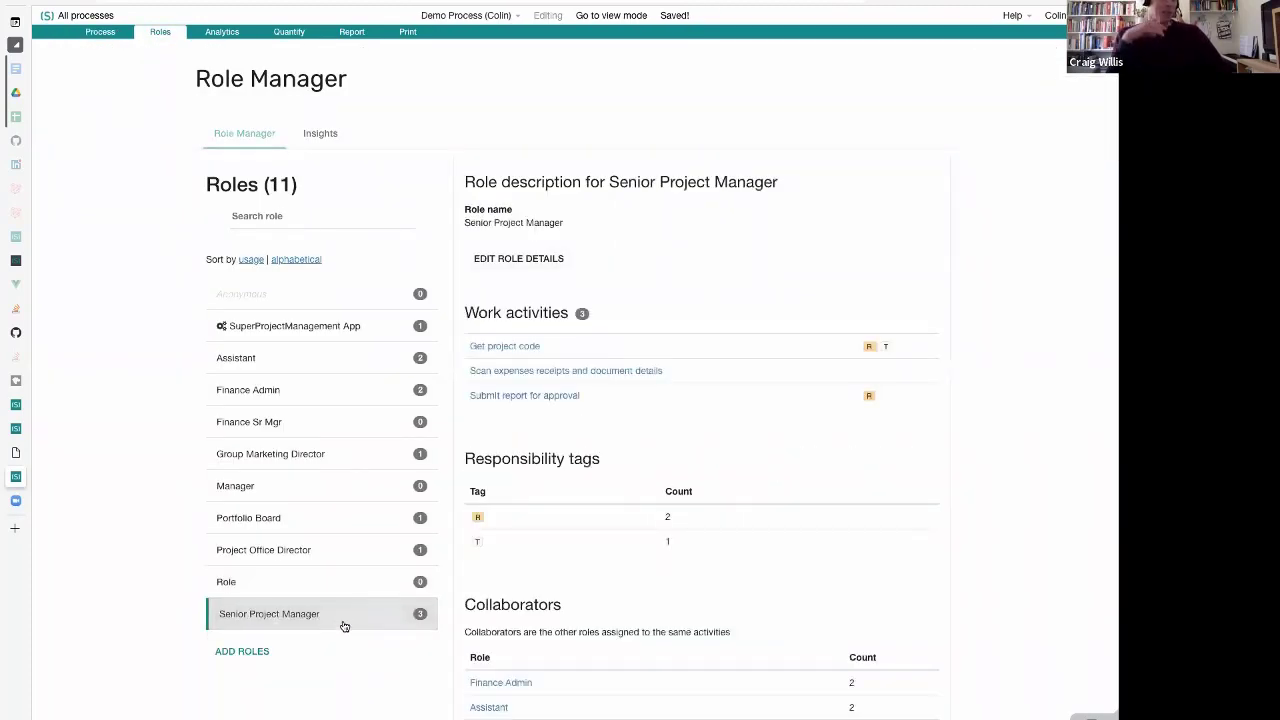
pyautogui.scroll(-2, 934, 540)
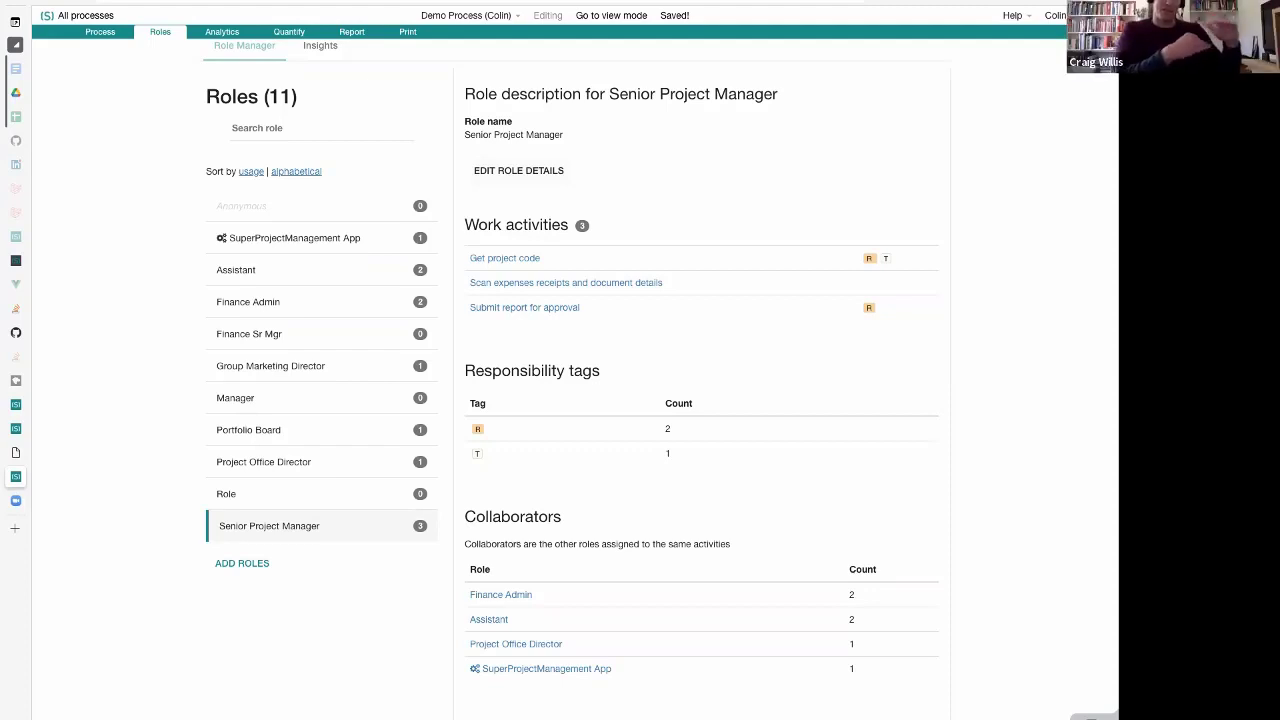
pyautogui.click(90, 33)
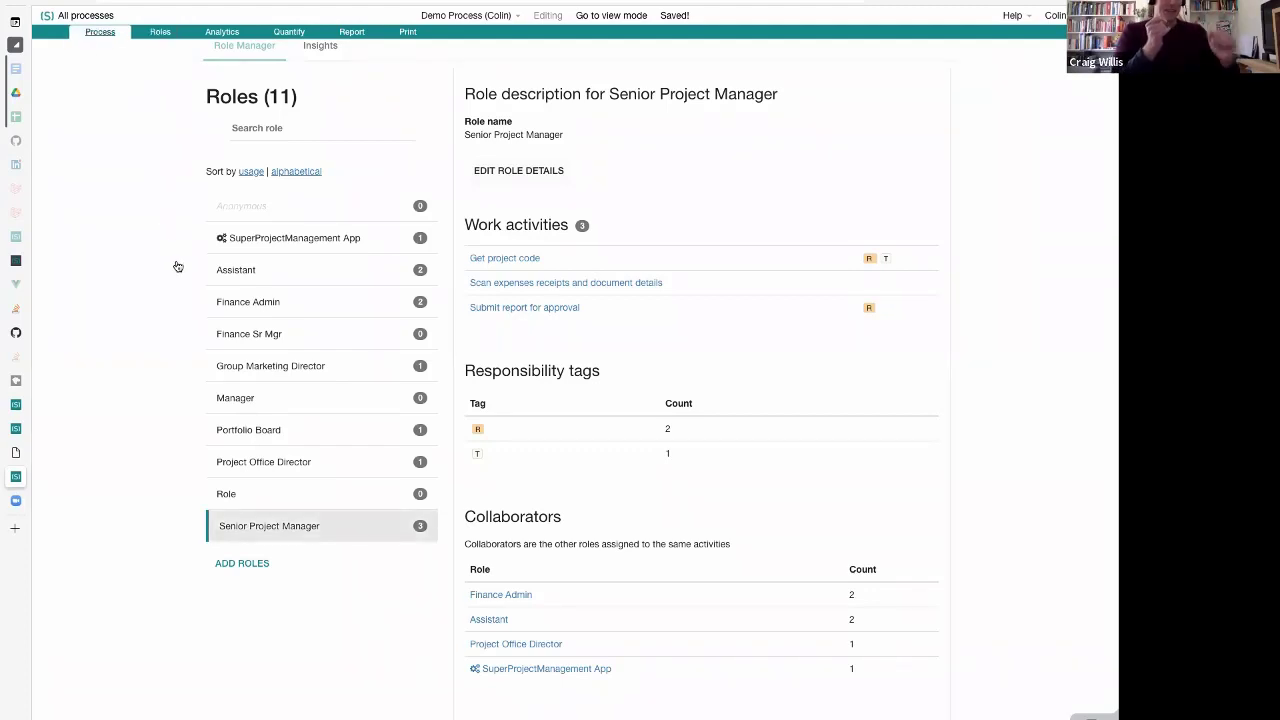
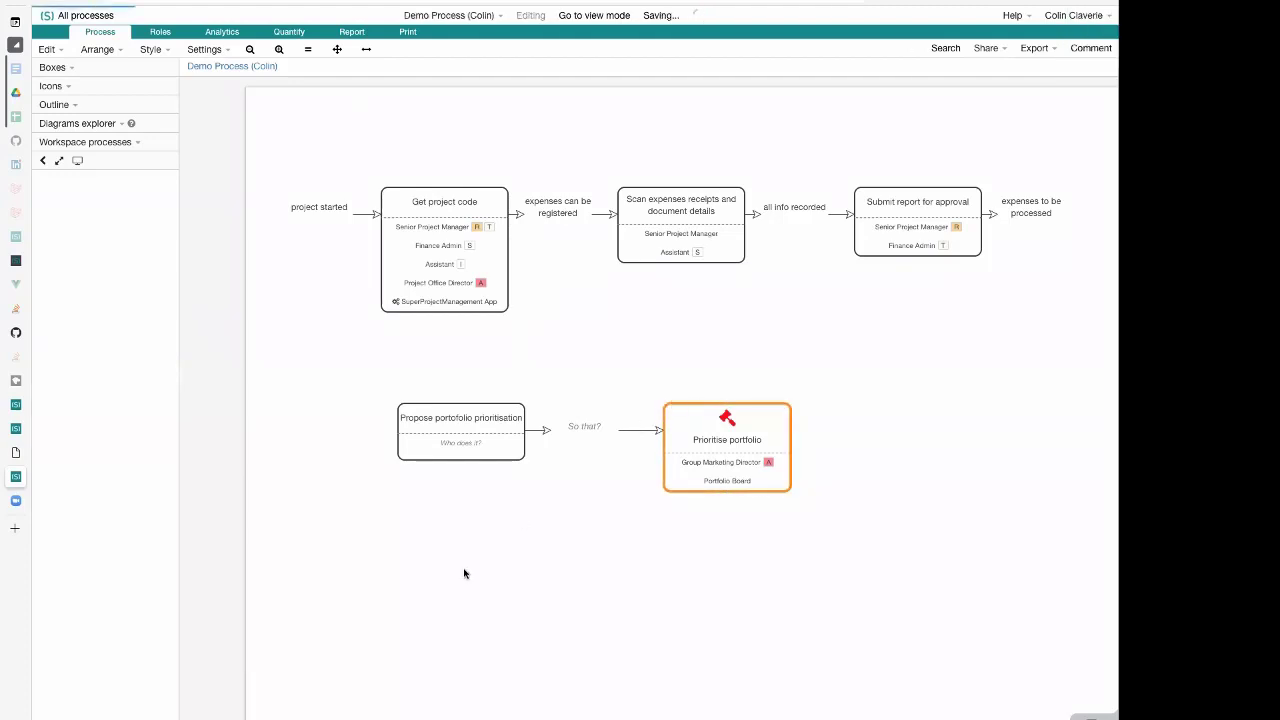
pyautogui.press('s')
pyautogui.hotkey('ctrl', 'e')
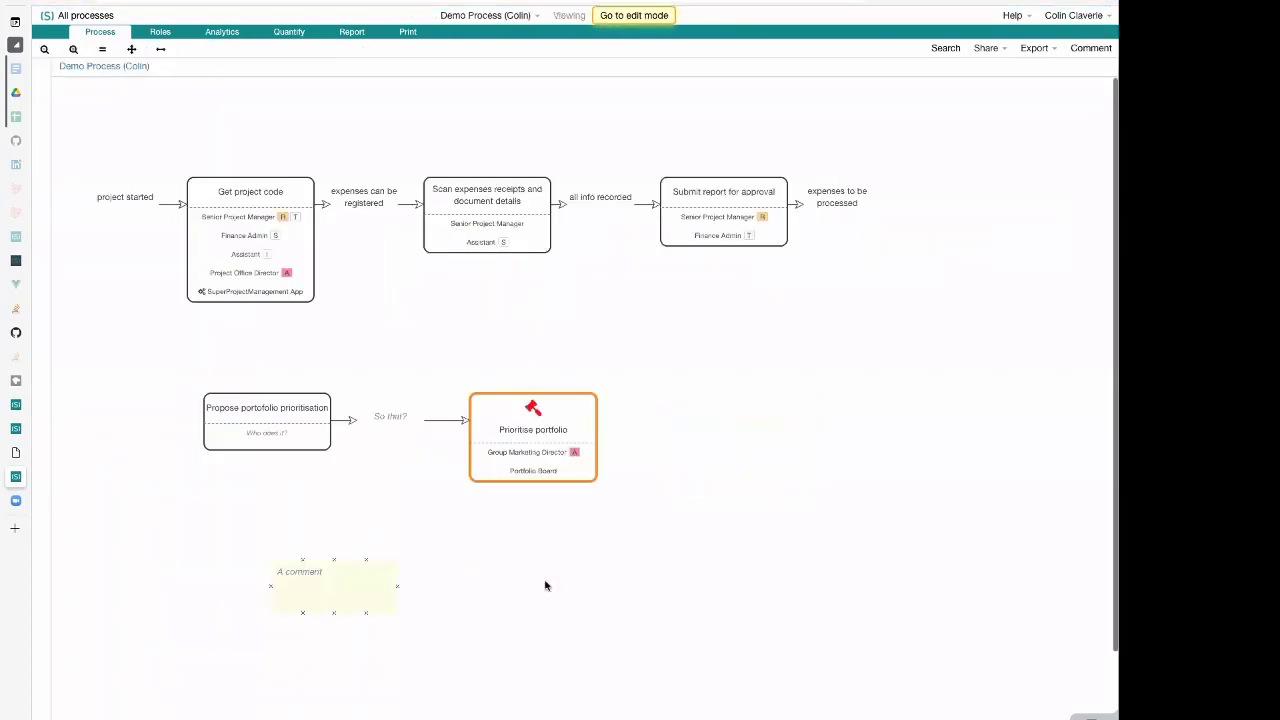
pyautogui.click(648, 18)
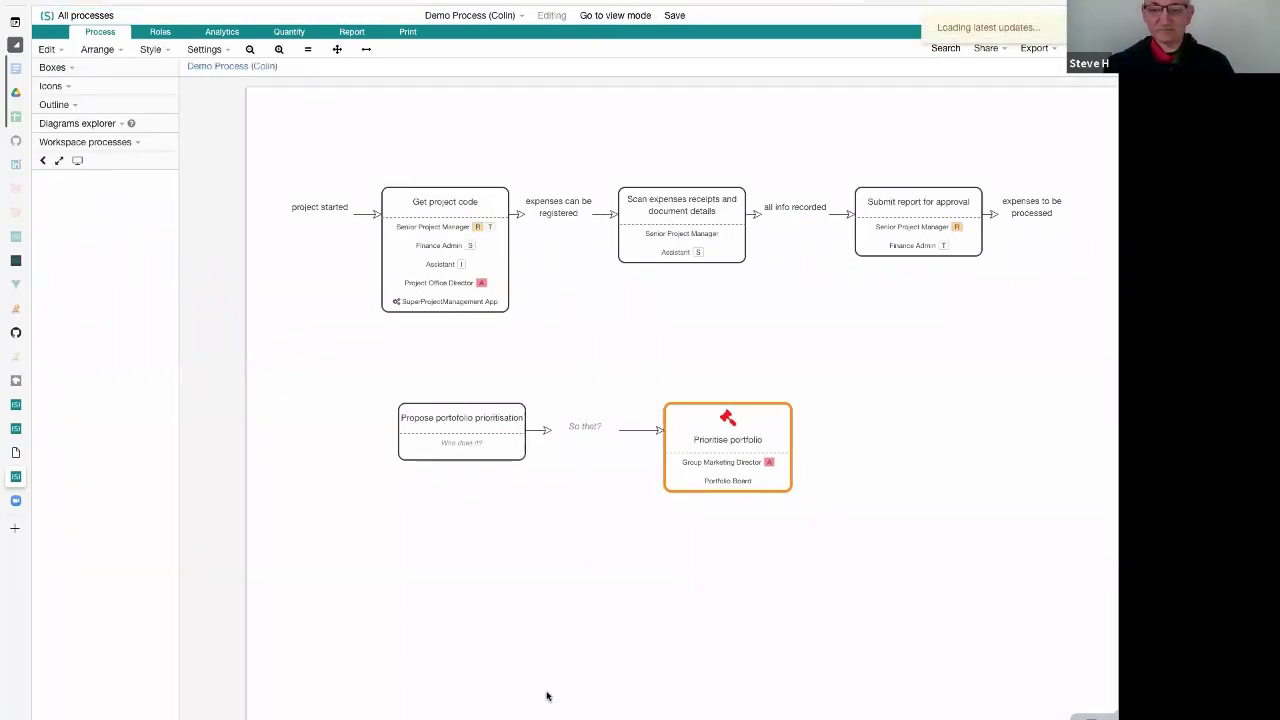
# Add a comment note below the "Propose portofolio prioritisation" box, listing the letters R, A, T, S and I on separate lines
pyautogui.doubleClick(332, 535)
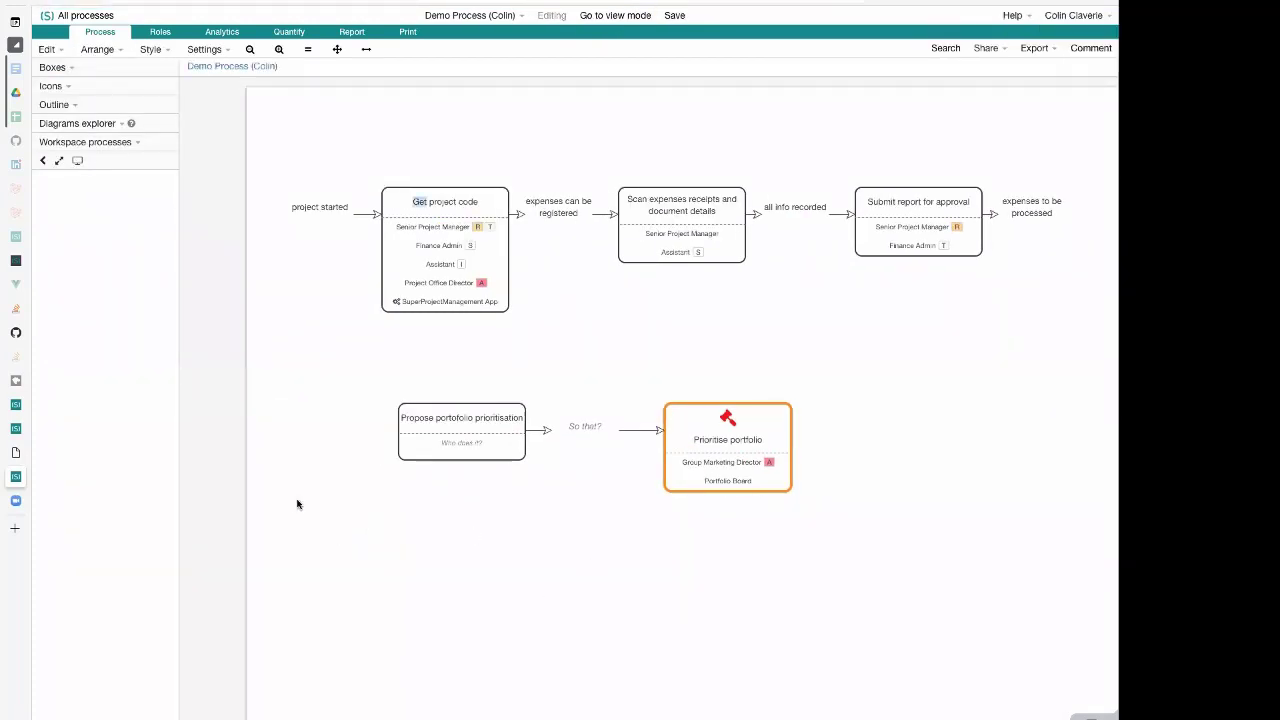
pyautogui.doubleClick(297, 503)
pyautogui.click(370, 531)
pyautogui.doubleClick(370, 531)
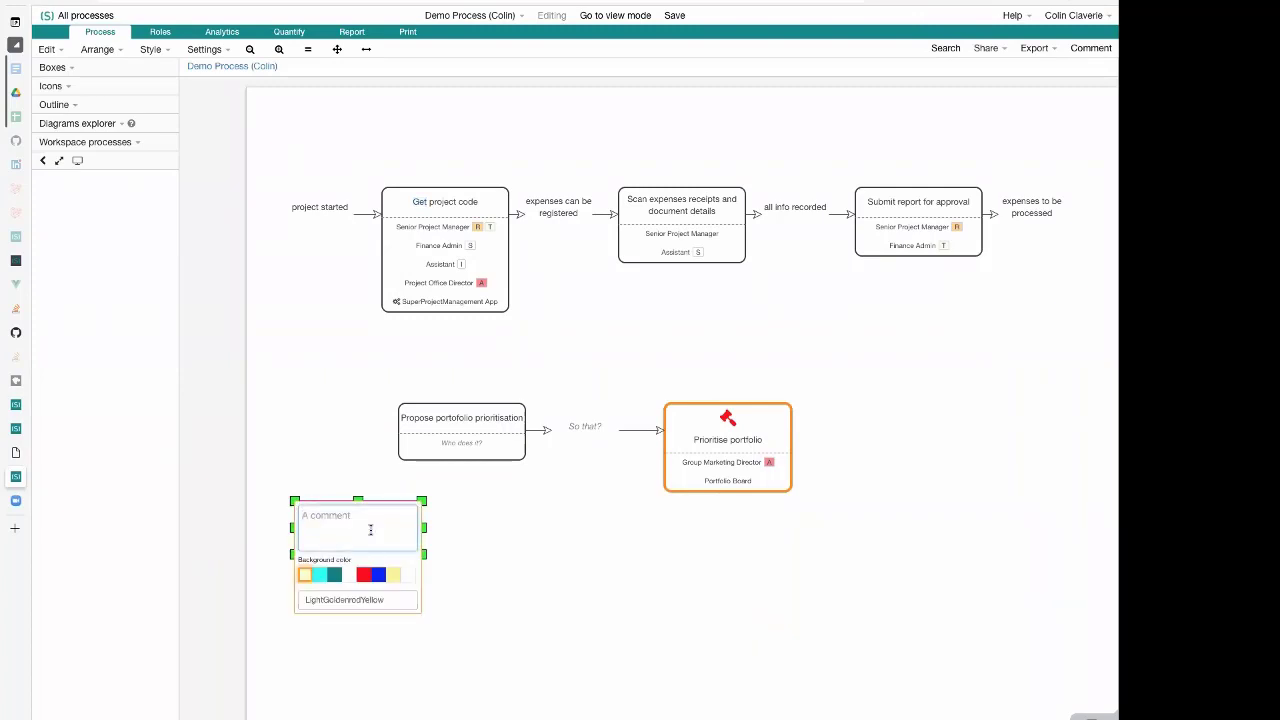
pyautogui.write('R')
pyautogui.press('Return')
pyautogui.write('A ')
pyautogui.write('T')
pyautogui.press('Return')
pyautogui.write('S')
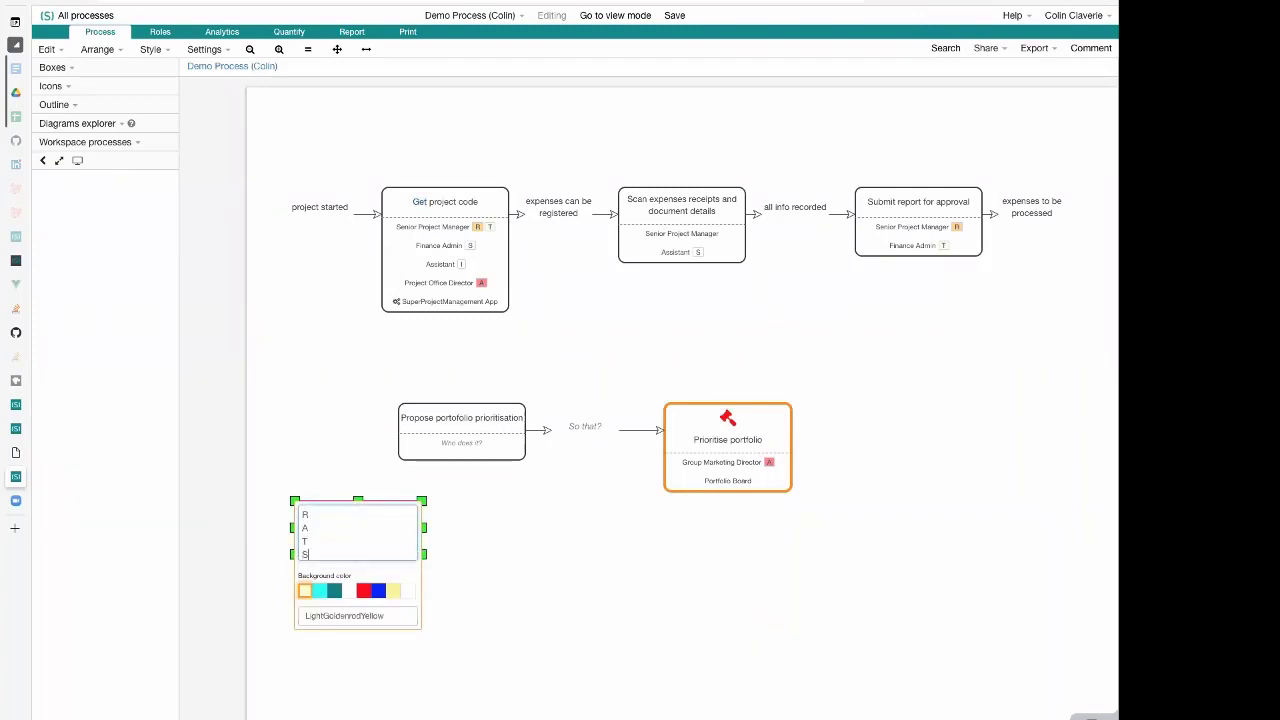
pyautogui.press('Return')
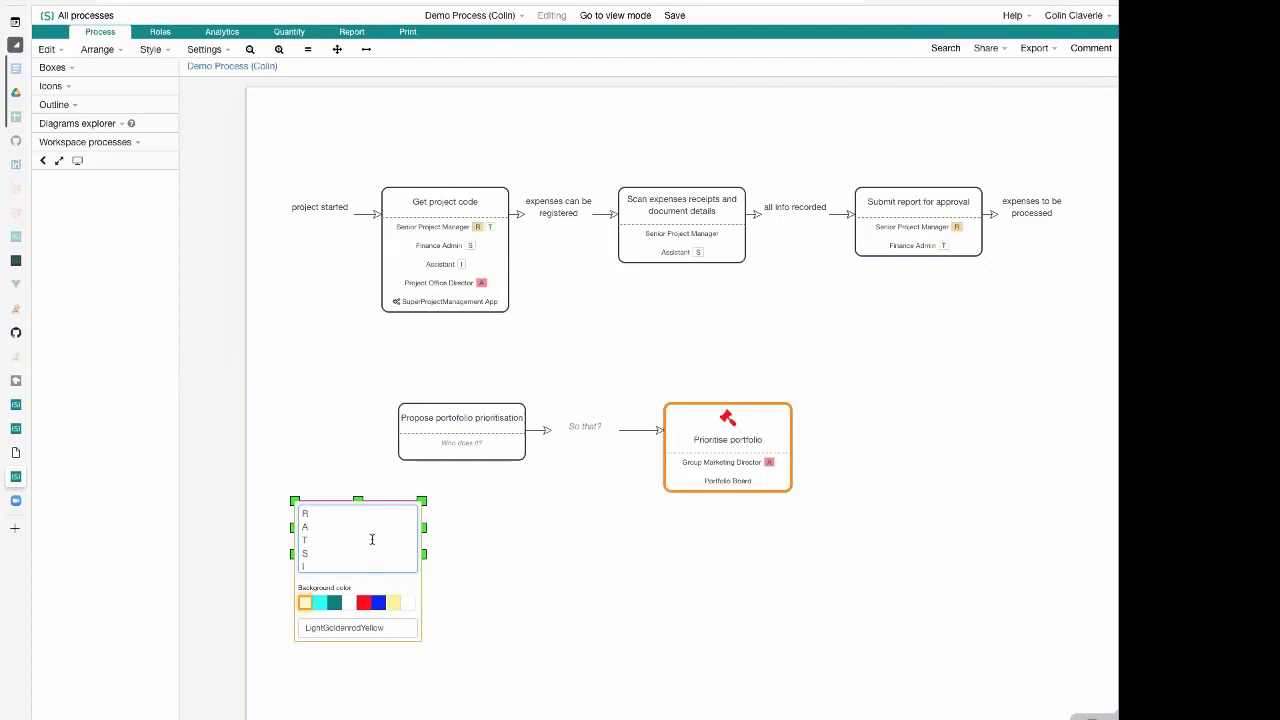
# Insert a blank line between each of the RATSI letters in the comment note and finish editing it
pyautogui.press('Up')
pyautogui.press('Return')
pyautogui.press('Down')
pyautogui.press('Right')
pyautogui.press('Return')
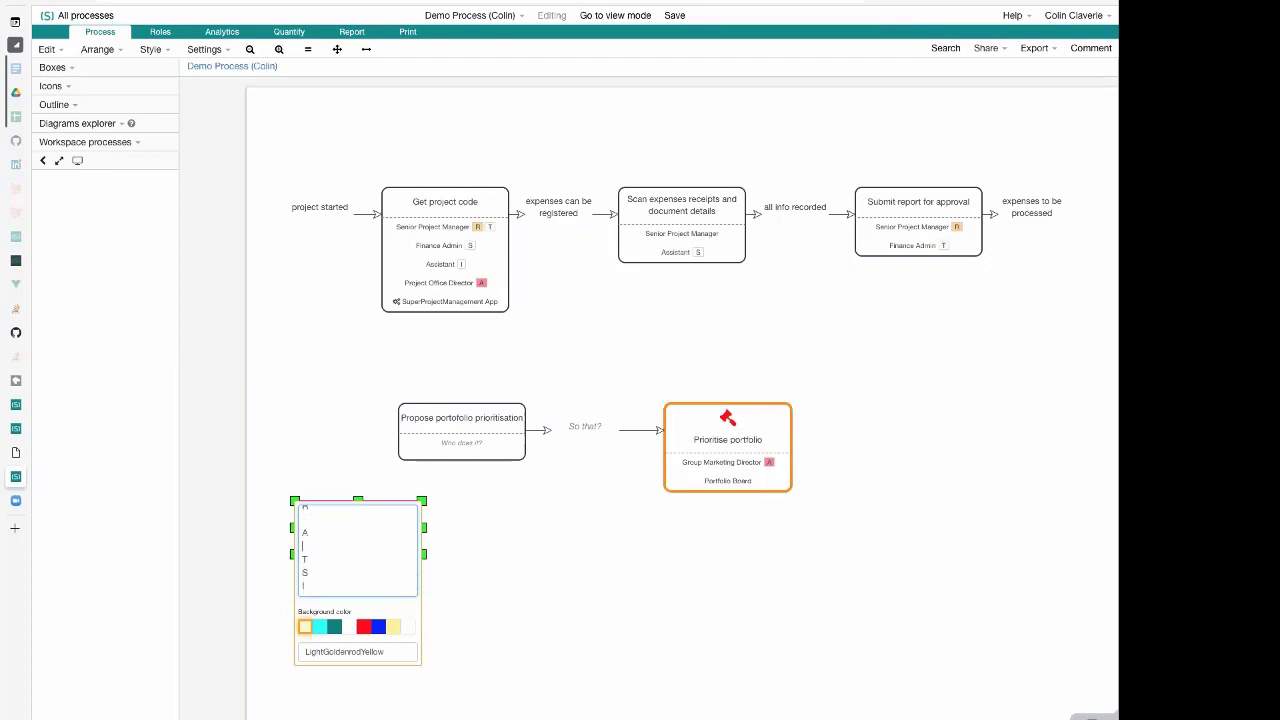
pyautogui.press('Down')
pyautogui.press('Return')
pyautogui.press('Down')
pyautogui.press('Return')
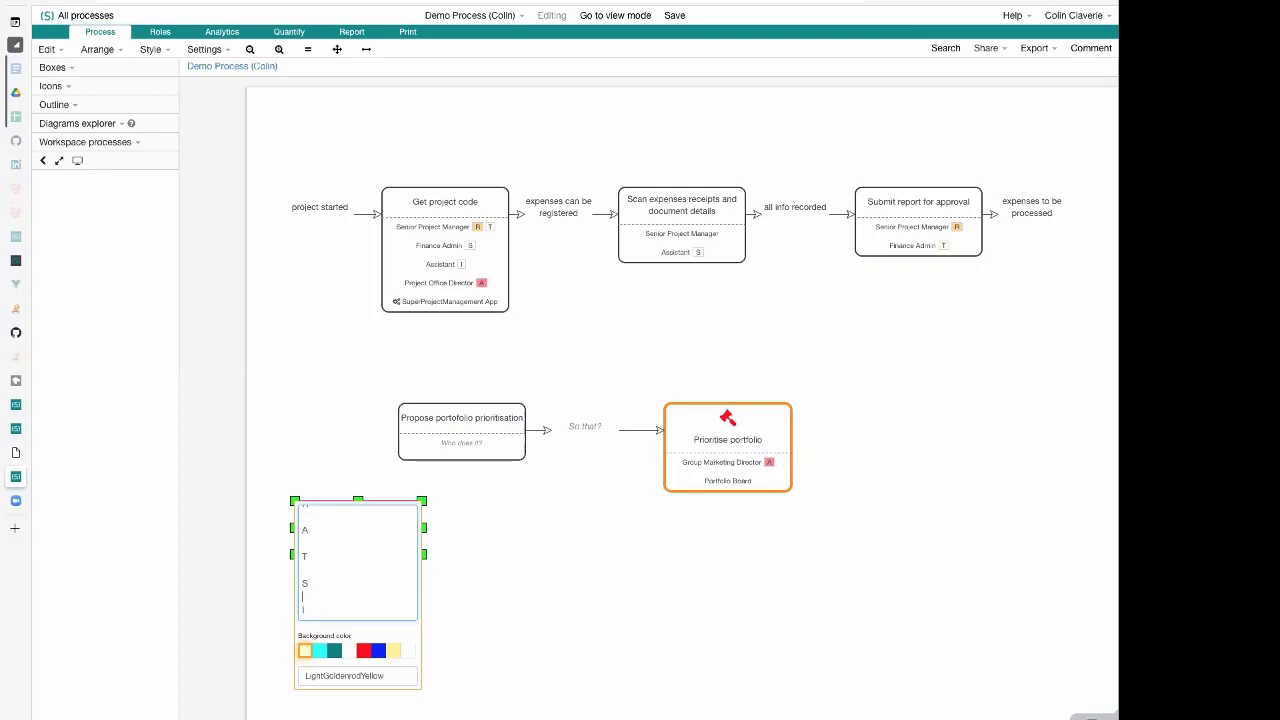
pyautogui.click(599, 578)
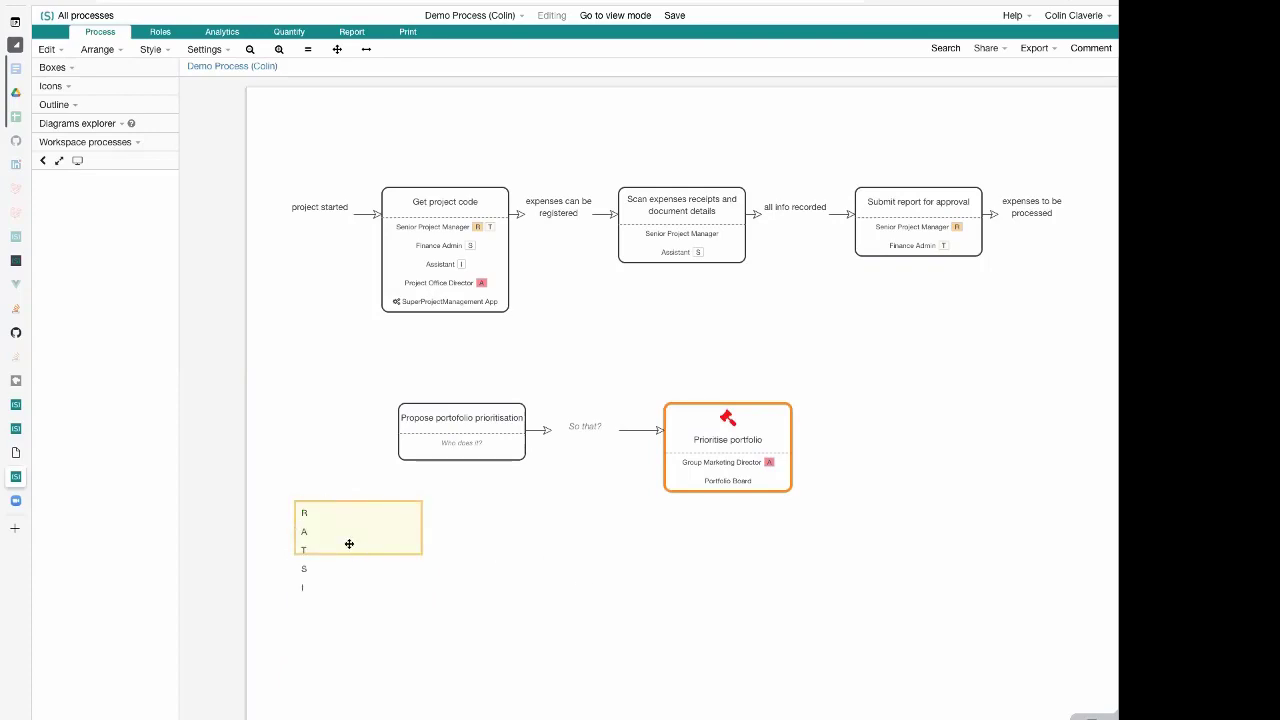
# Resize the RATSI comment note, making it taller and slightly narrower so its background covers all five letters
pyautogui.click(418, 541)
pyautogui.moveTo(421, 553); pyautogui.dragTo(398, 619)
pyautogui.click(504, 605)
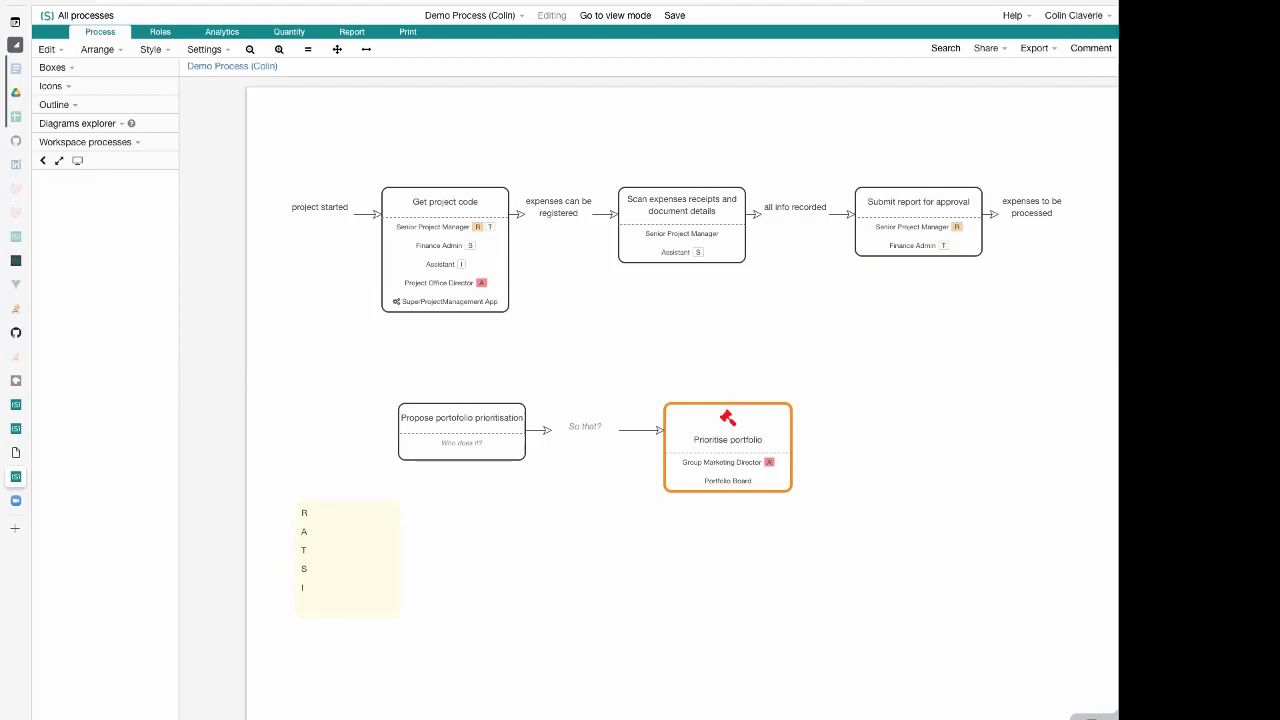
# Review the responsibility model presets and the RATSI preview in the responsibilities settings, and close them without applying changes
pyautogui.click(210, 50)
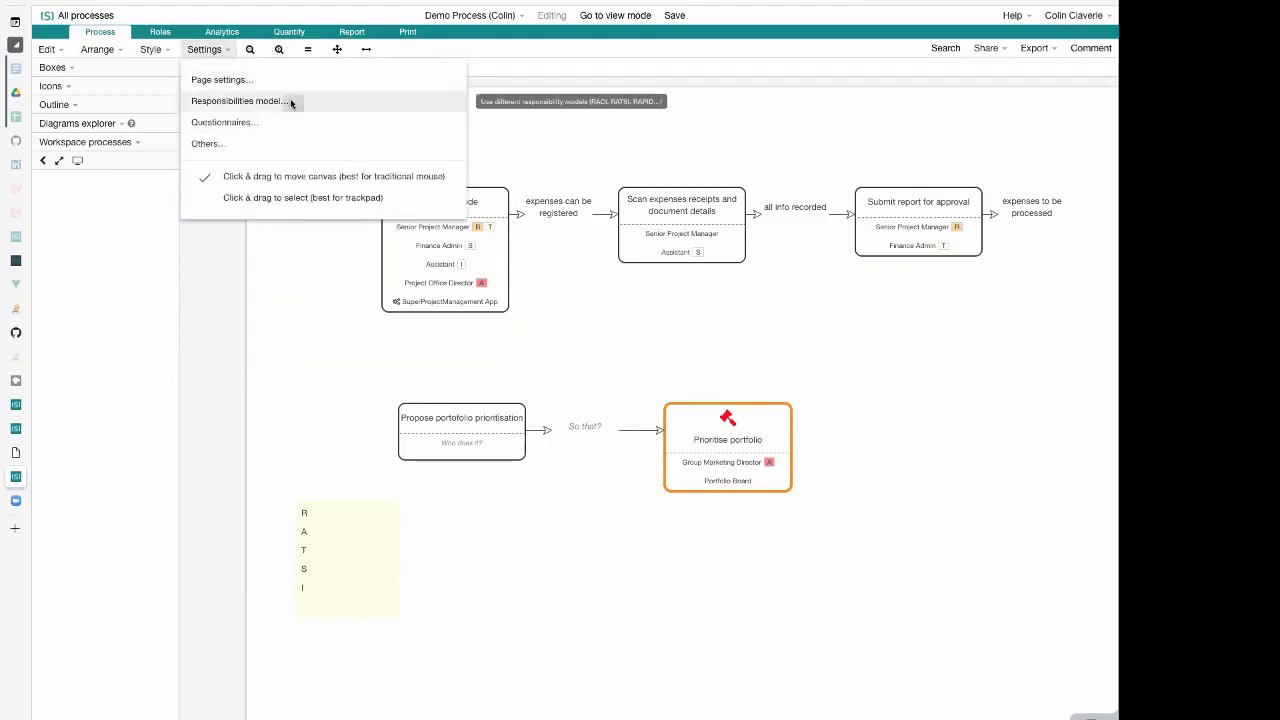
pyautogui.click(290, 101)
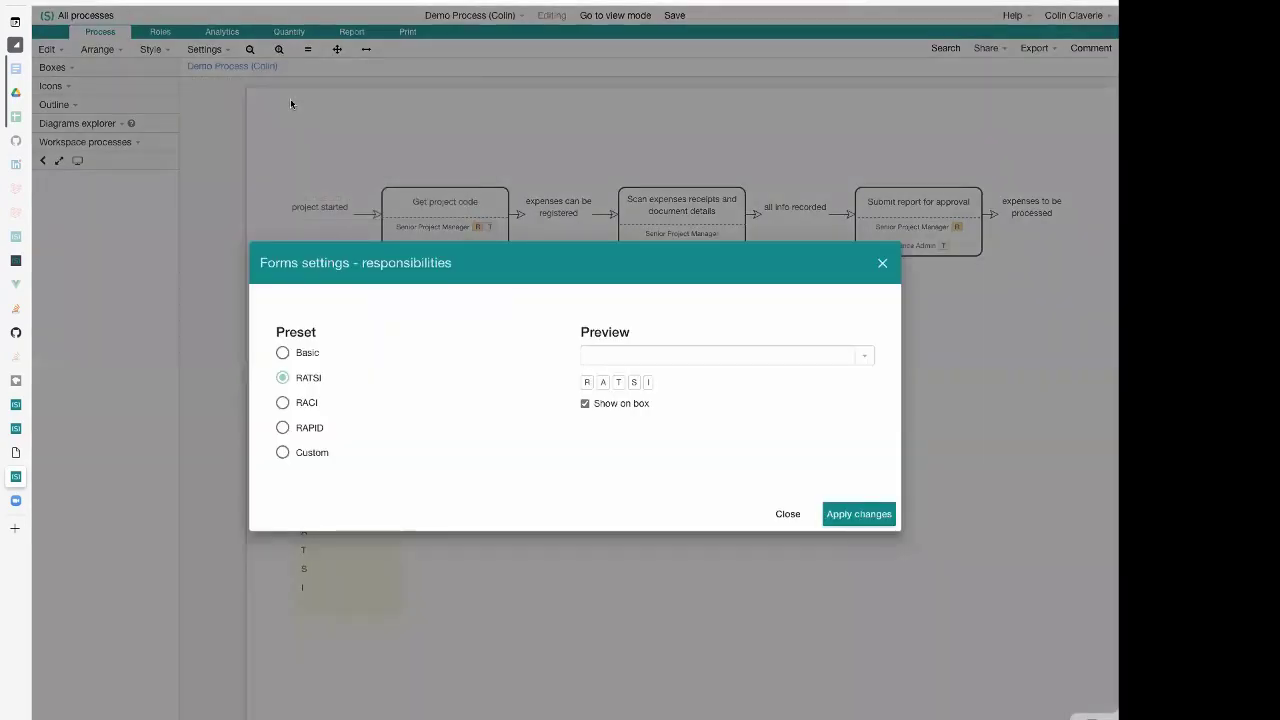
pyautogui.click(274, 98)
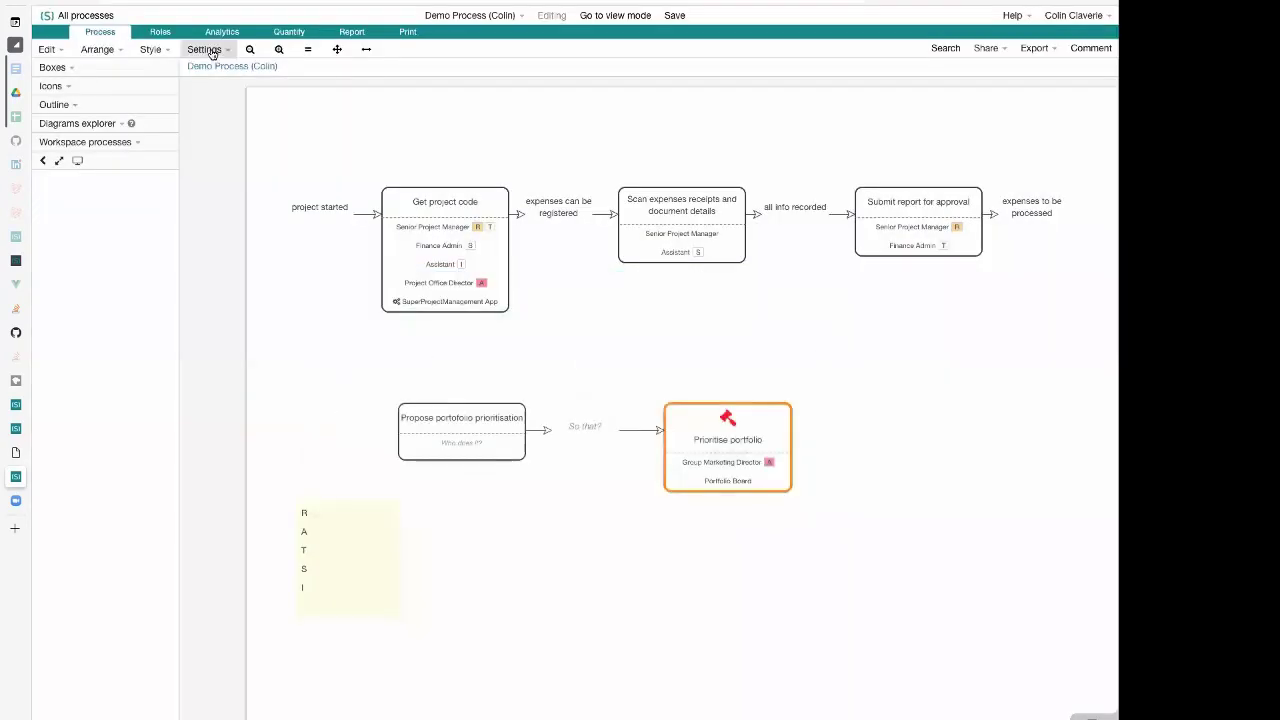
pyautogui.click(212, 52)
pyautogui.click(280, 99)
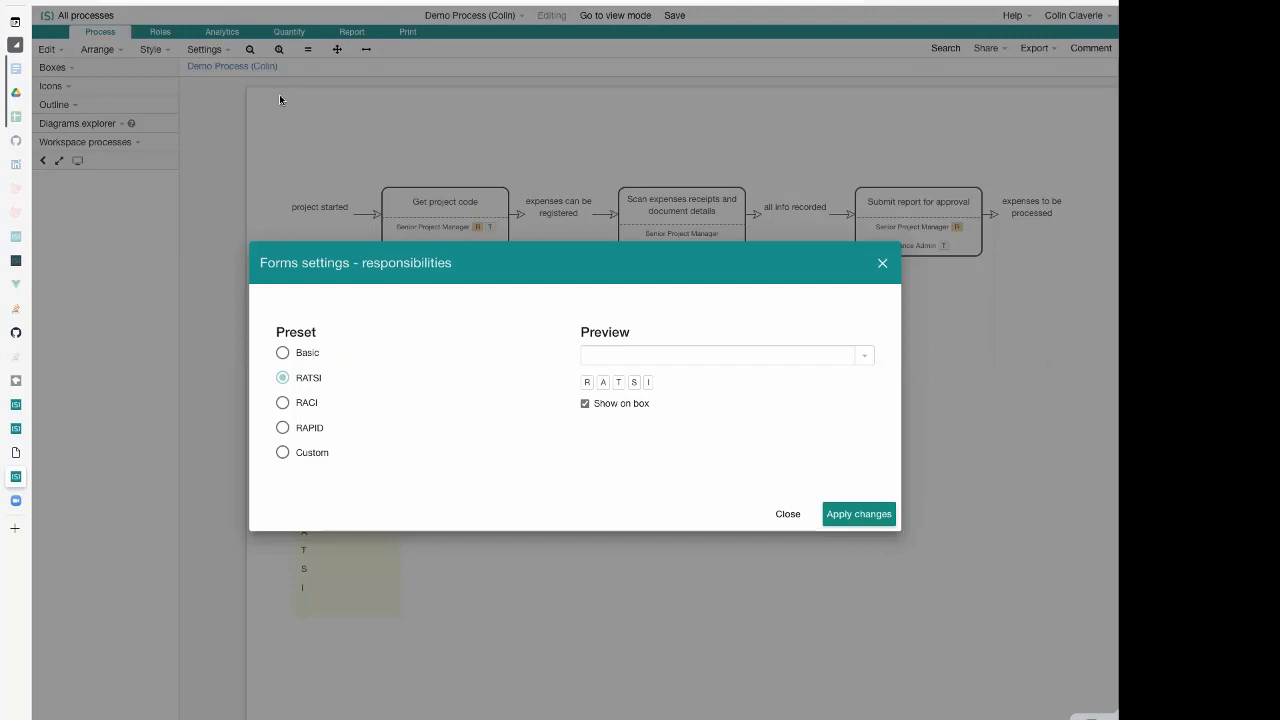
pyautogui.click(786, 515)
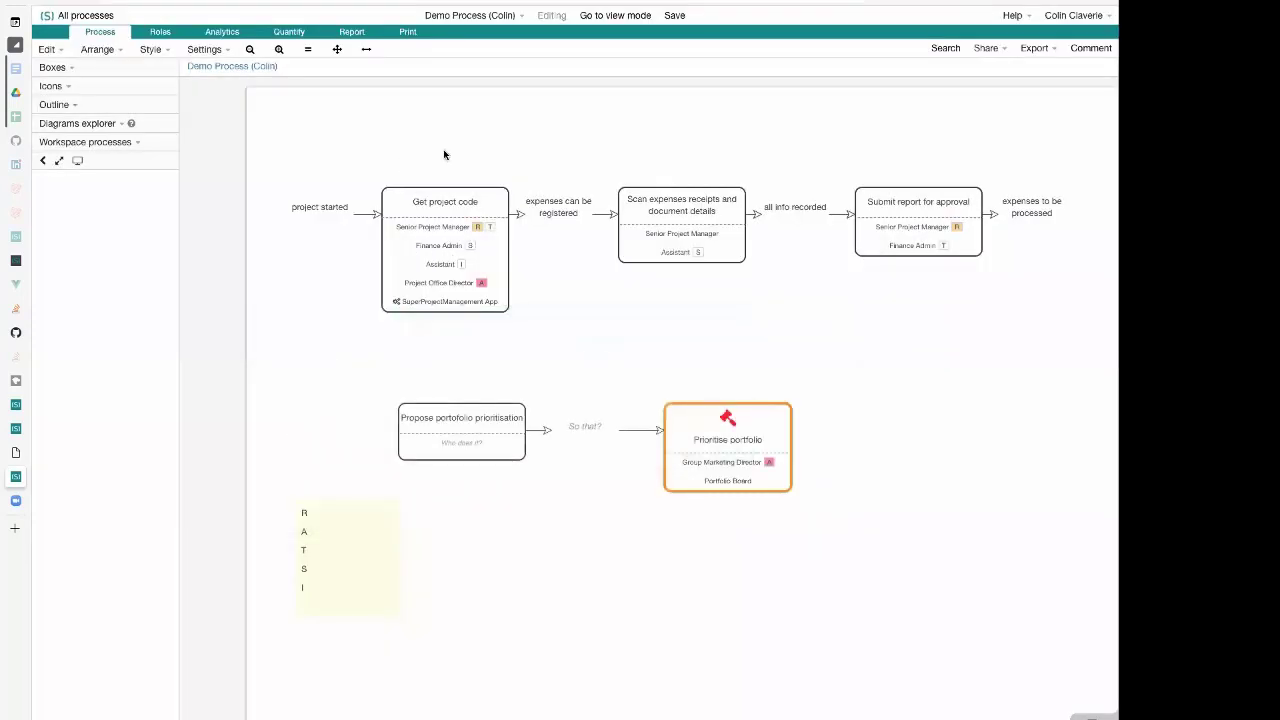